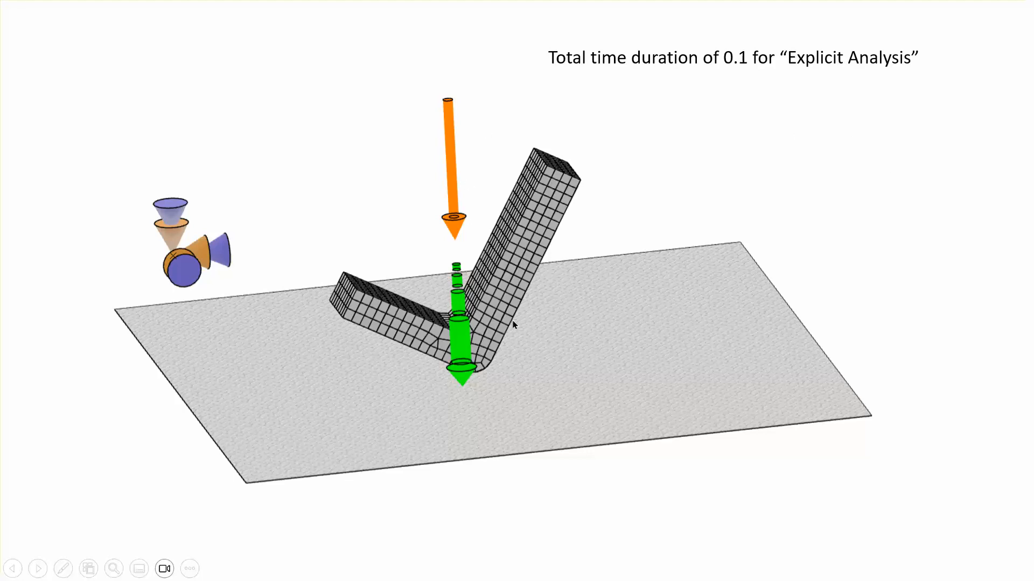
Step: Exit the slide show and display slide 2 with the typical aluminum properties and part dimensions
left_click(857, 202)
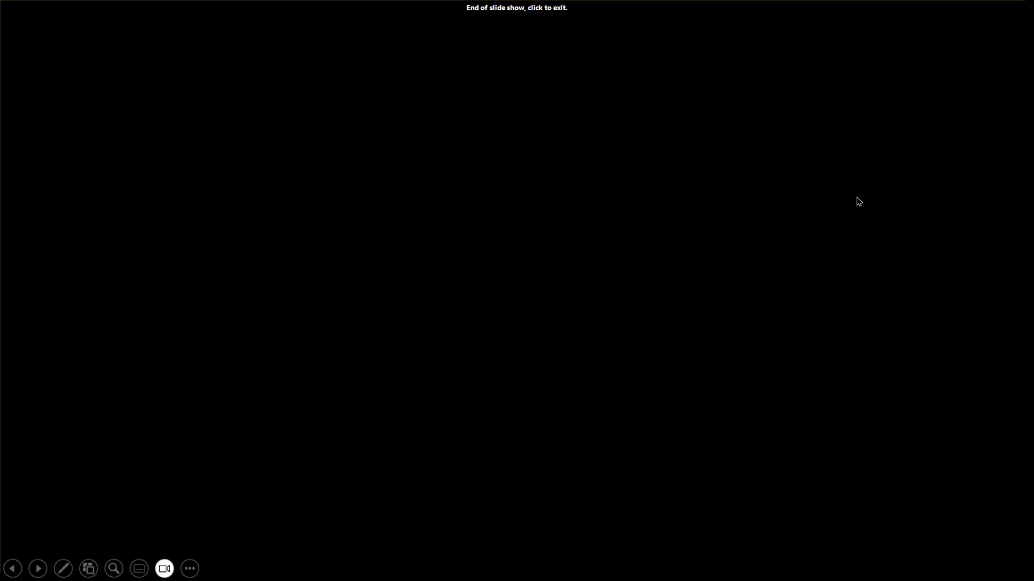
left_click(858, 201)
left_click(109, 255)
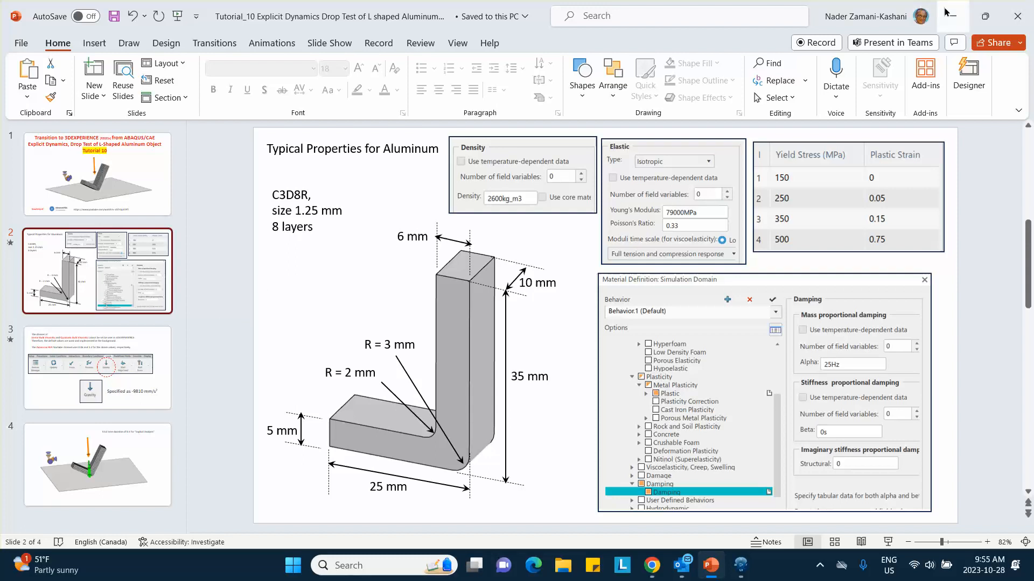
Step: Switch to 3DEXPERIENCE and insert a new 3D Part under the root physical product
left_click(740, 571)
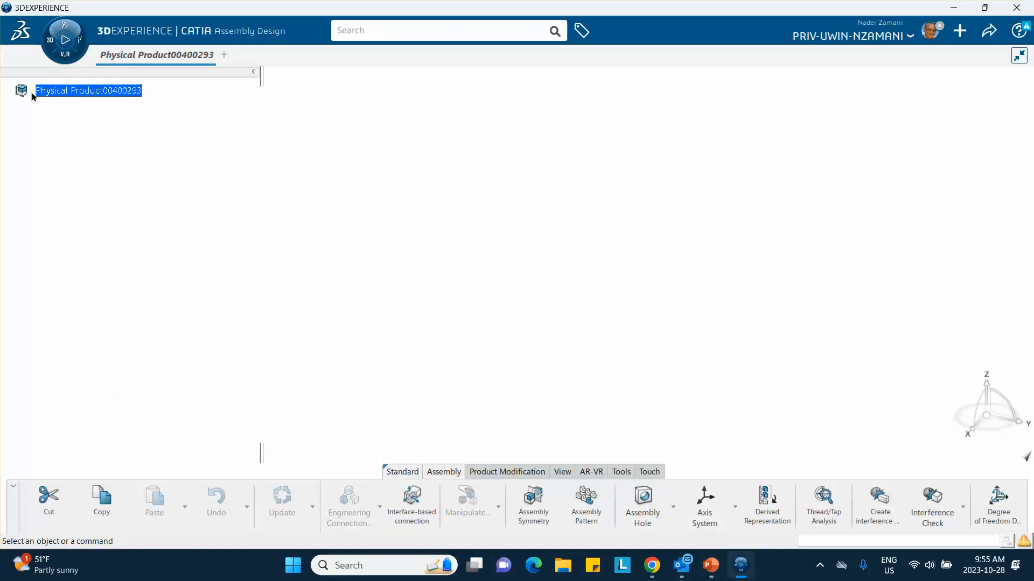
left_click(81, 93)
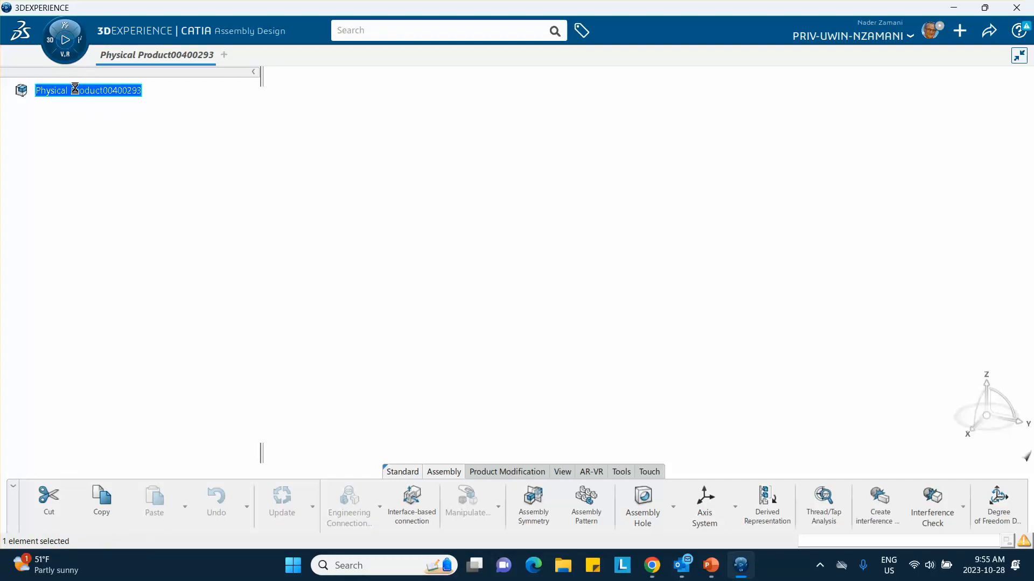
right_click(75, 90)
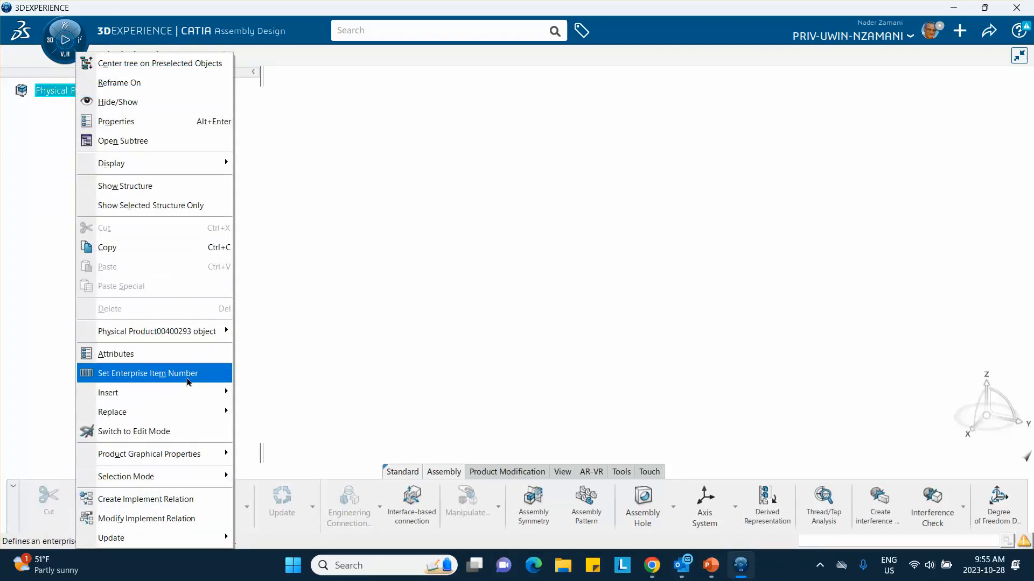
mouse_move(178, 392)
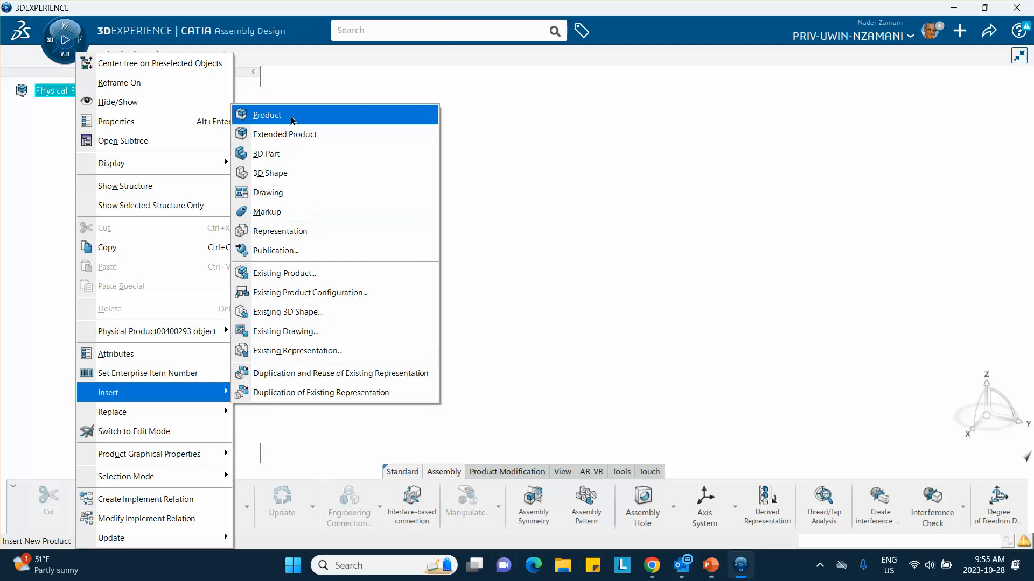
left_click(291, 154)
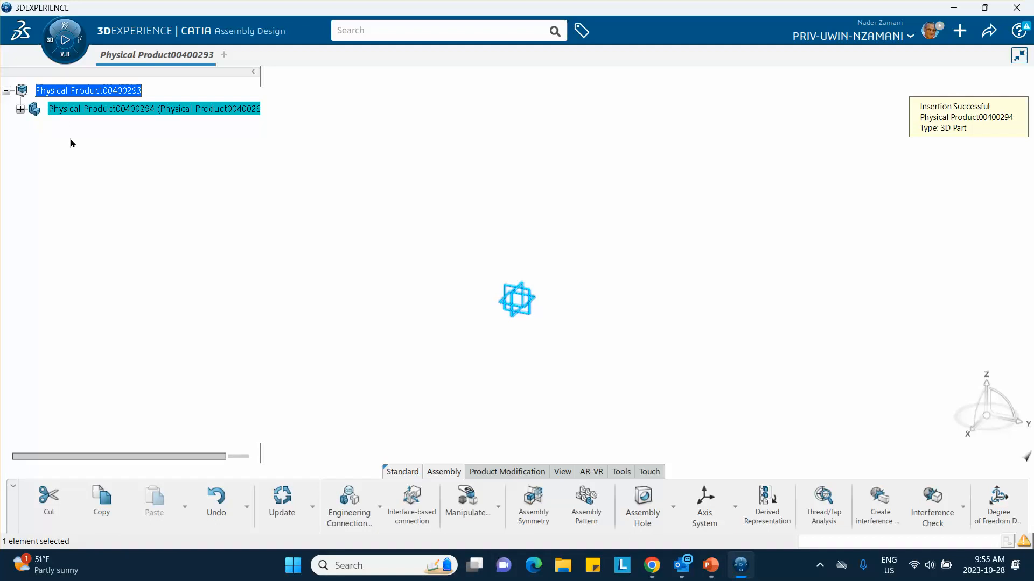
Step: Expand the new part's structure, activate its 3D Shape for editing in Generative Shape Design, and dismiss the Make Service panel
left_click(20, 110)
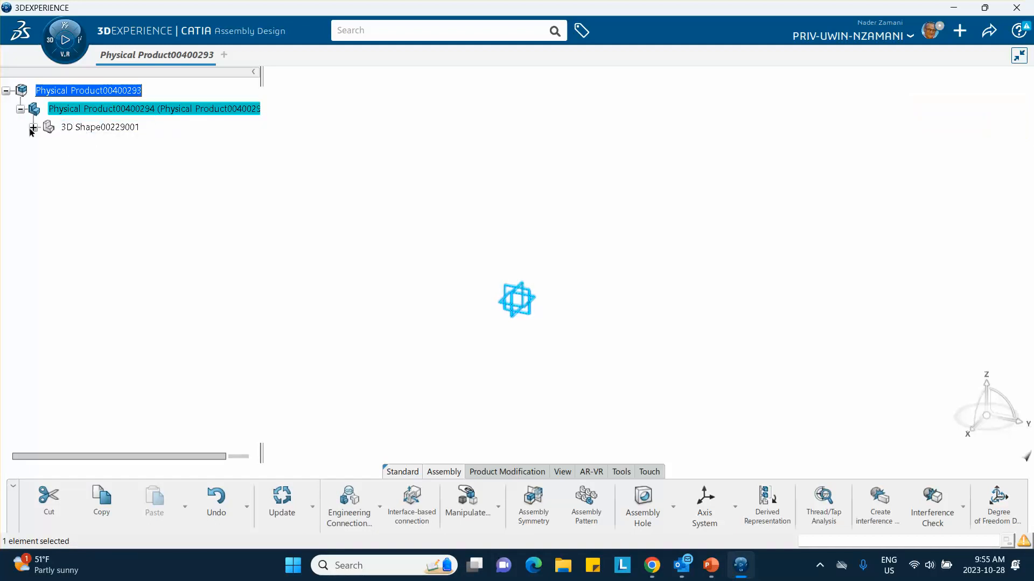
left_click(33, 128)
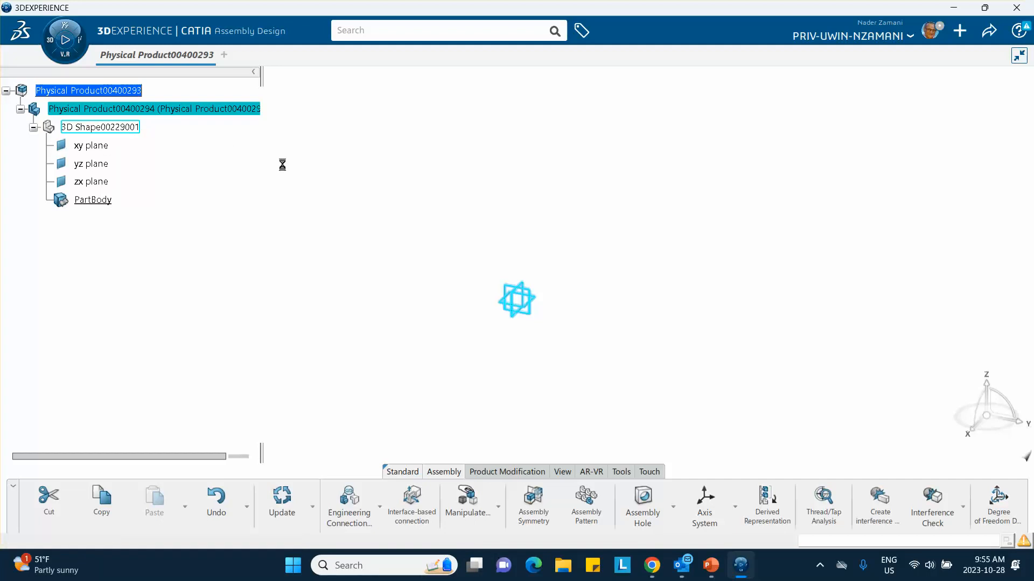
double_click(88, 127)
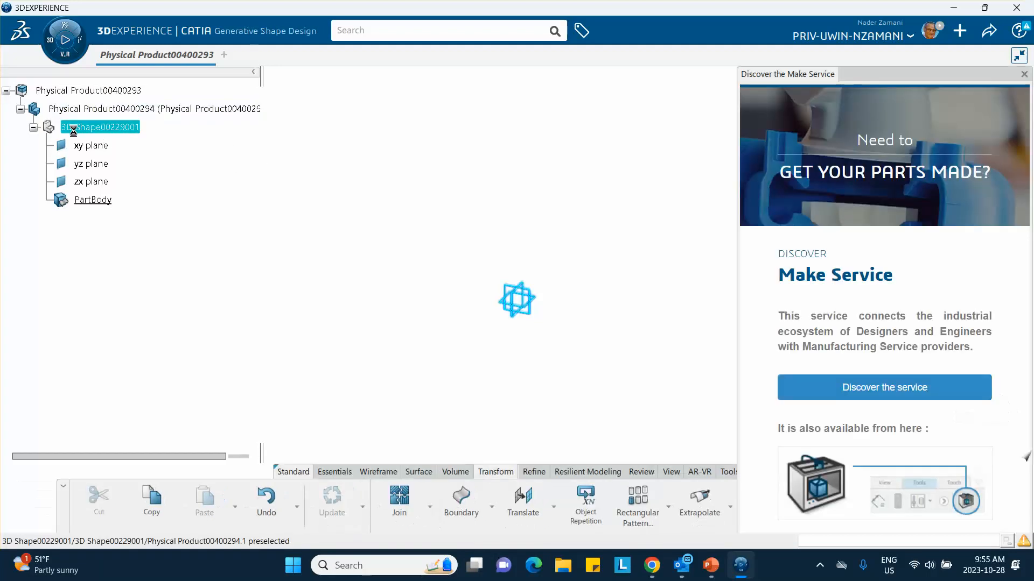
left_click(1024, 75)
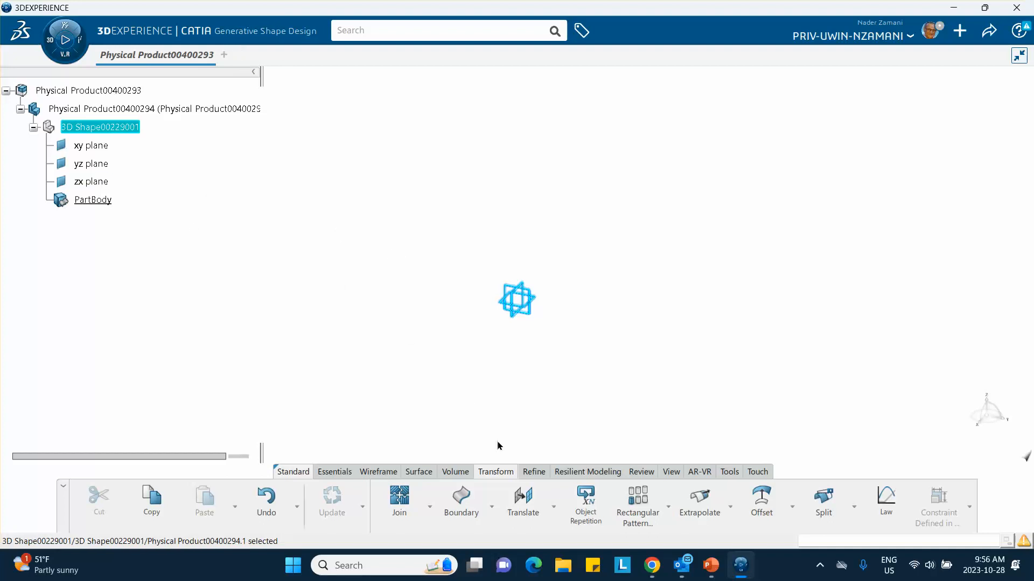
Step: Start a new sketch on the yz plane of the 3D Shape
left_click(541, 299)
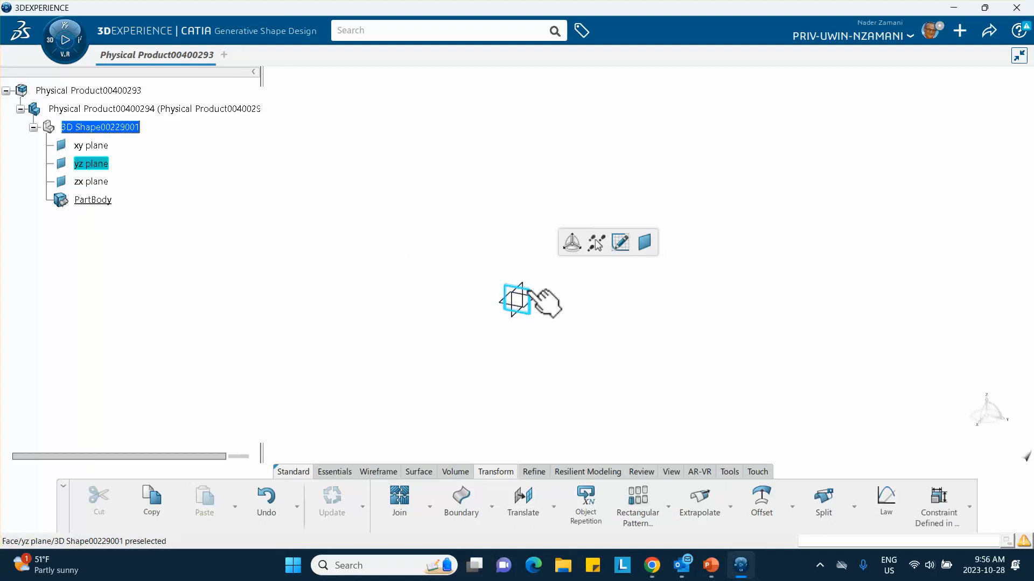
left_click(620, 243)
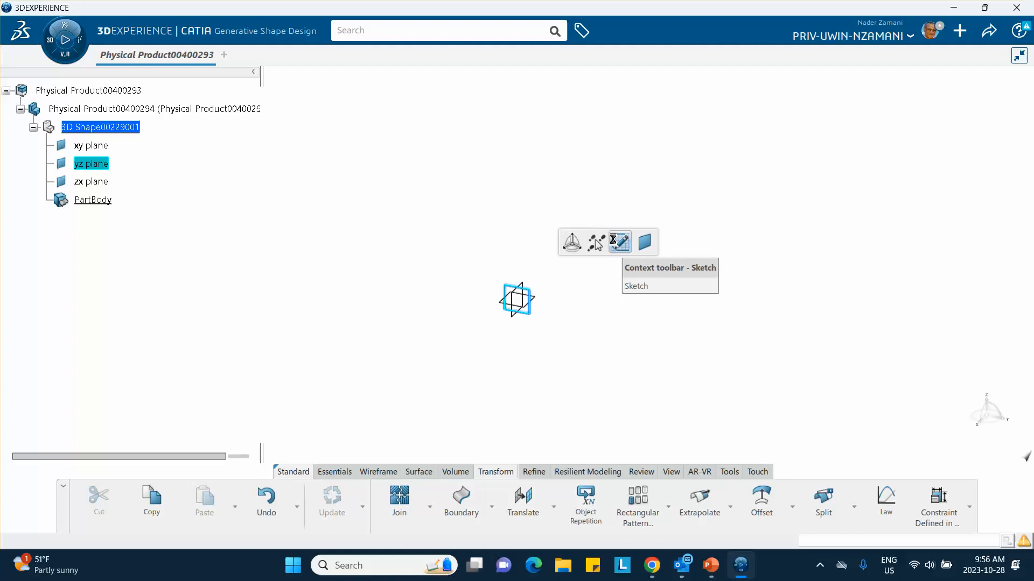
middle_click_drag(550, 232, 542, 294)
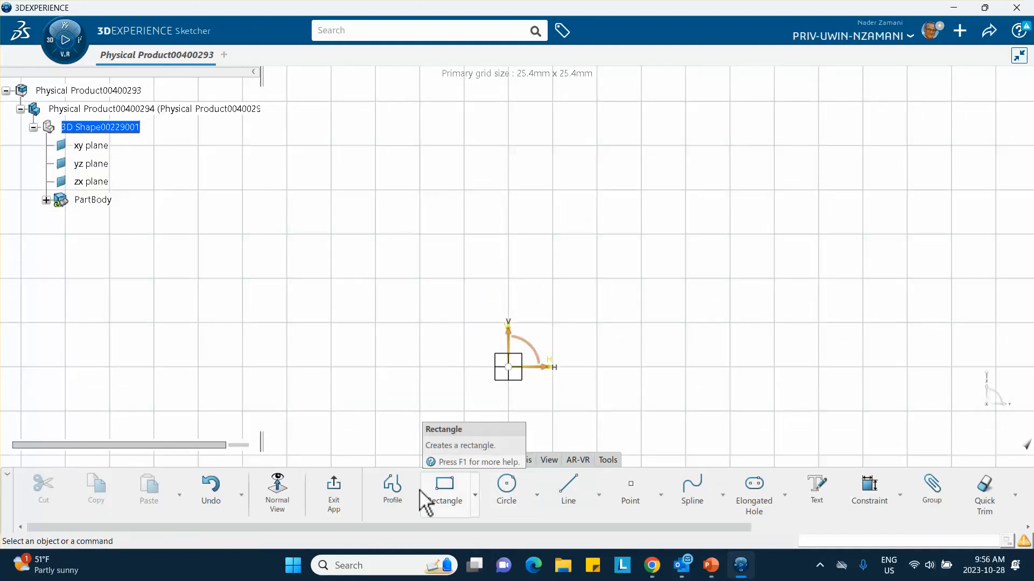
Step: Sketch a closed L-shaped profile with its outer corner at the origin, about 135 mm high and 78 mm wide, extending toward negative H
left_click(394, 489)
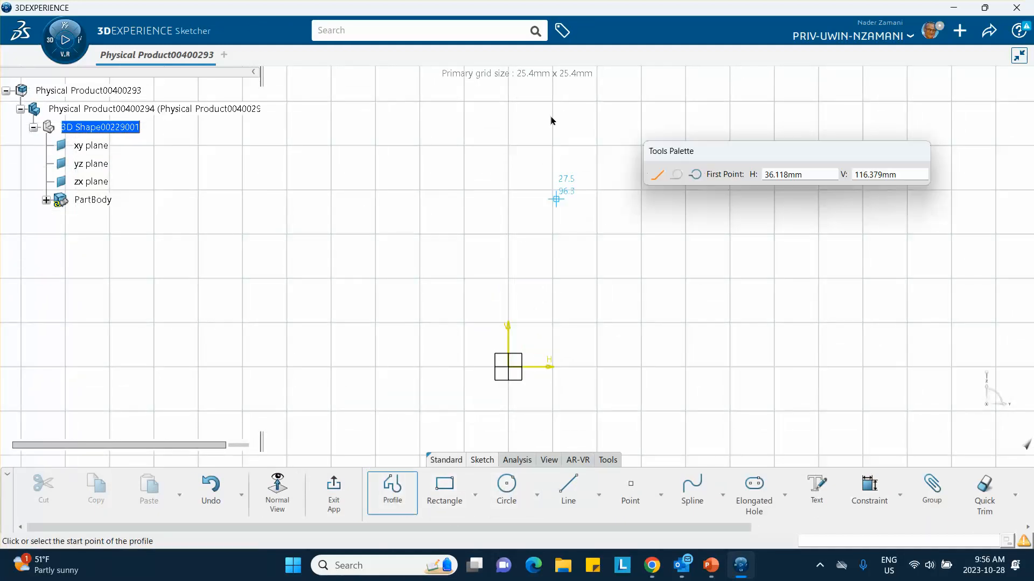
left_click(509, 129)
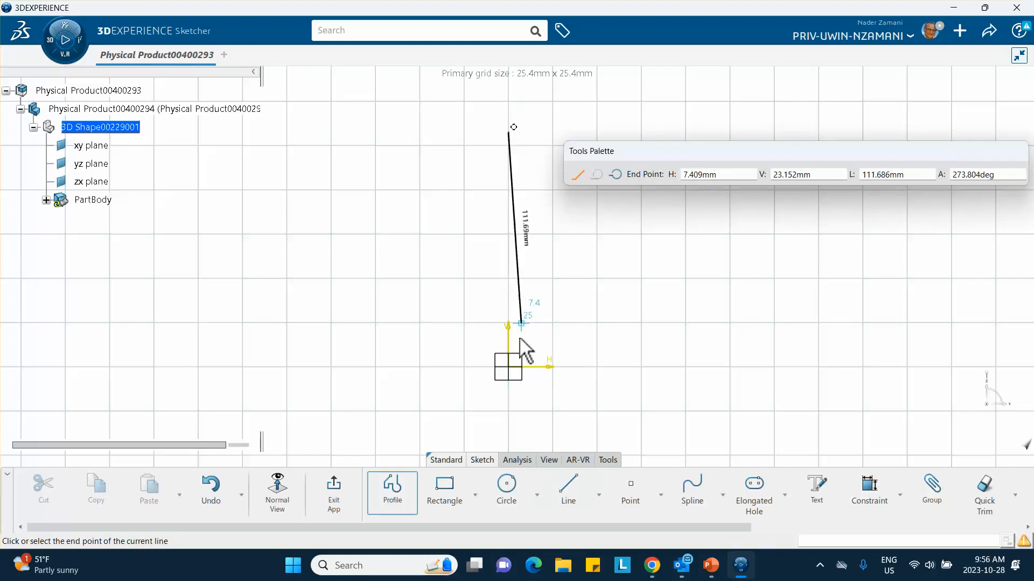
left_click(508, 367)
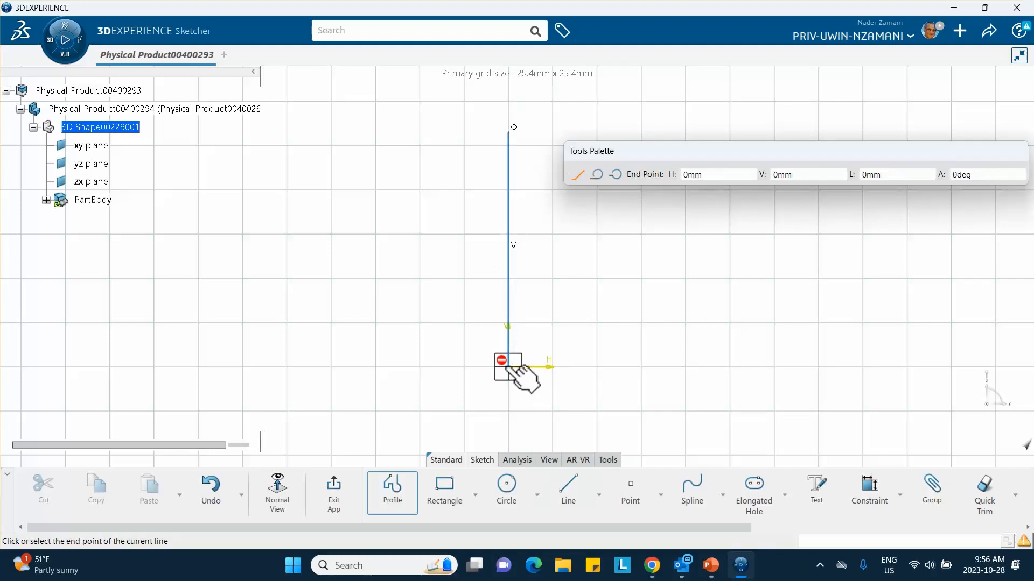
left_click(374, 368)
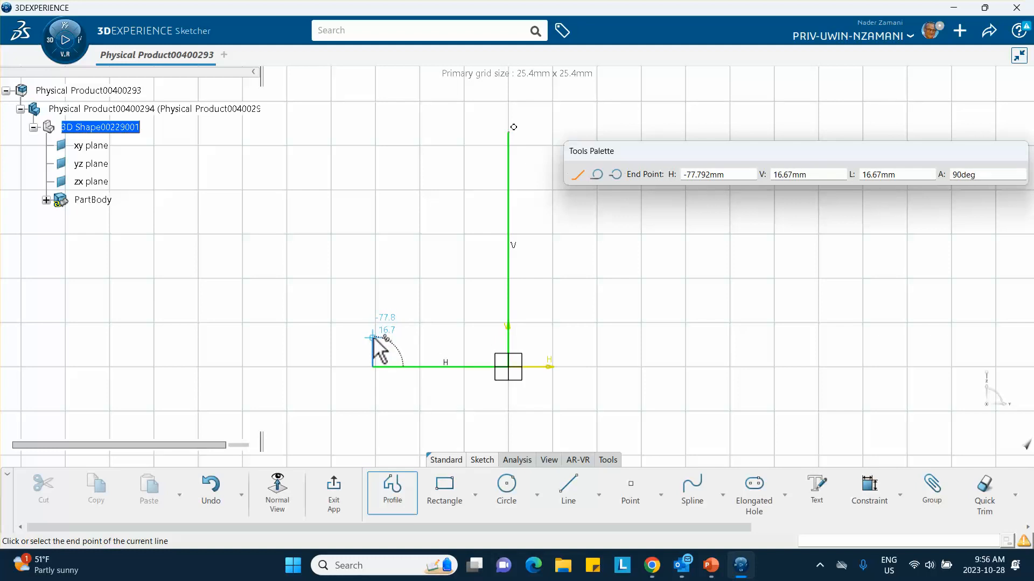
left_click(373, 339)
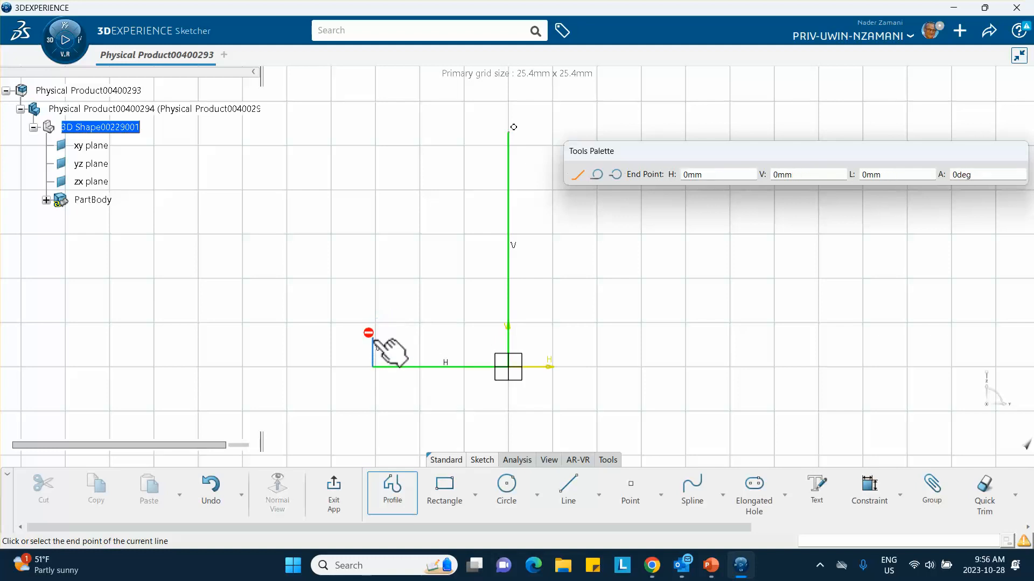
left_click(467, 338)
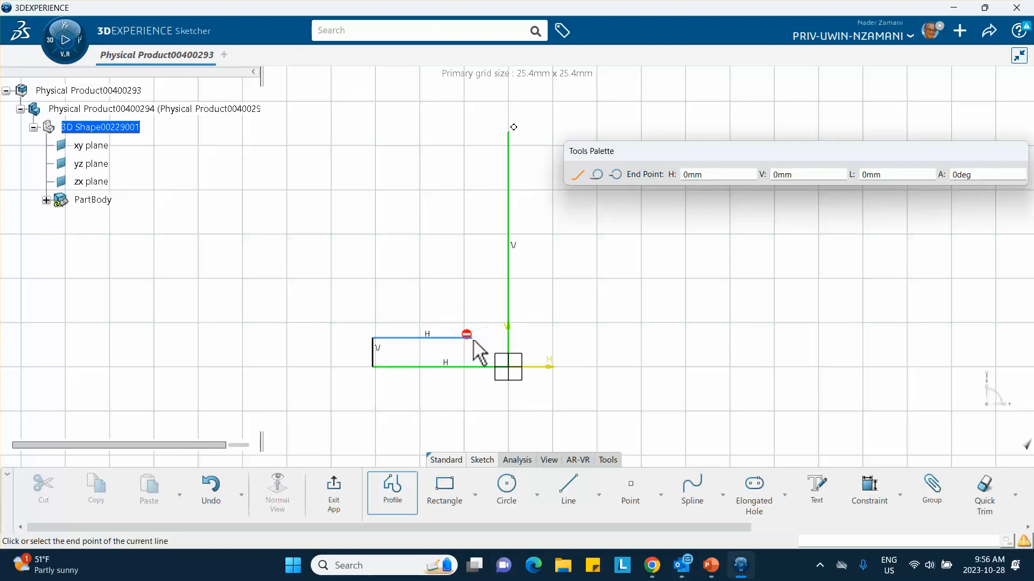
left_click(472, 132)
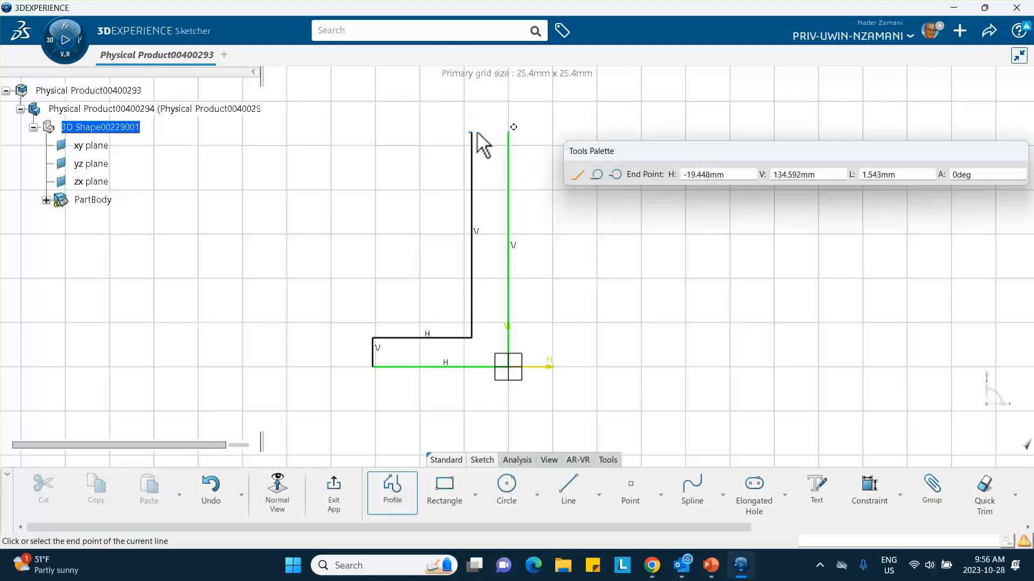
left_click(507, 132)
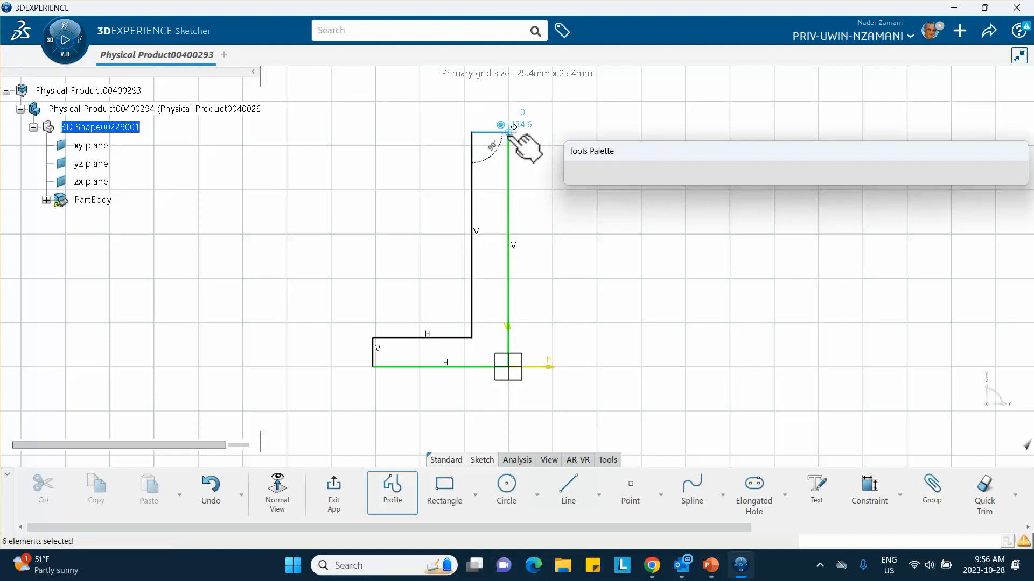
double_click(509, 134)
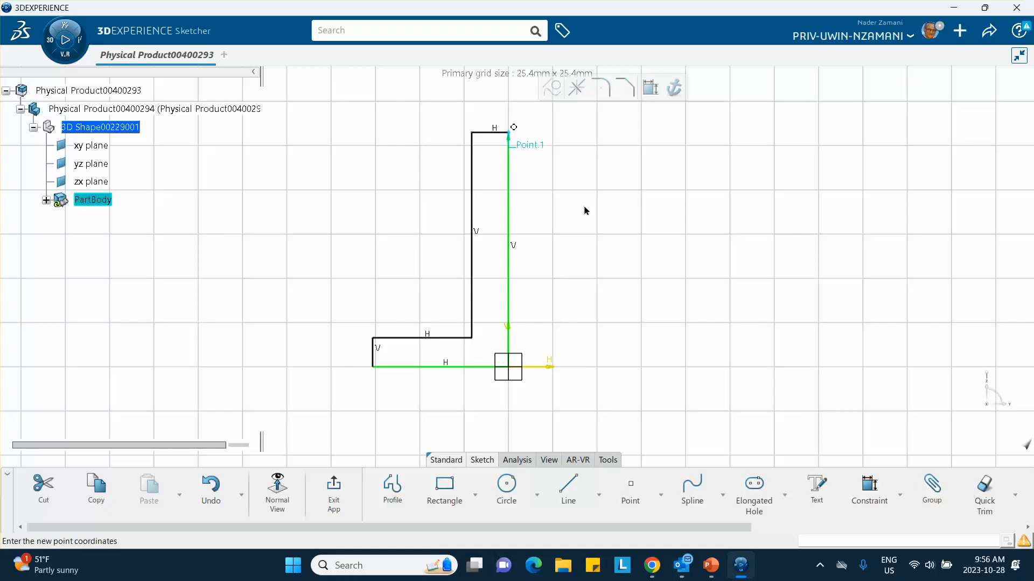
Step: Constrain the L-profile's long vertical outer edge to 35 mm and its bottom edge to 25 mm
left_click(873, 487)
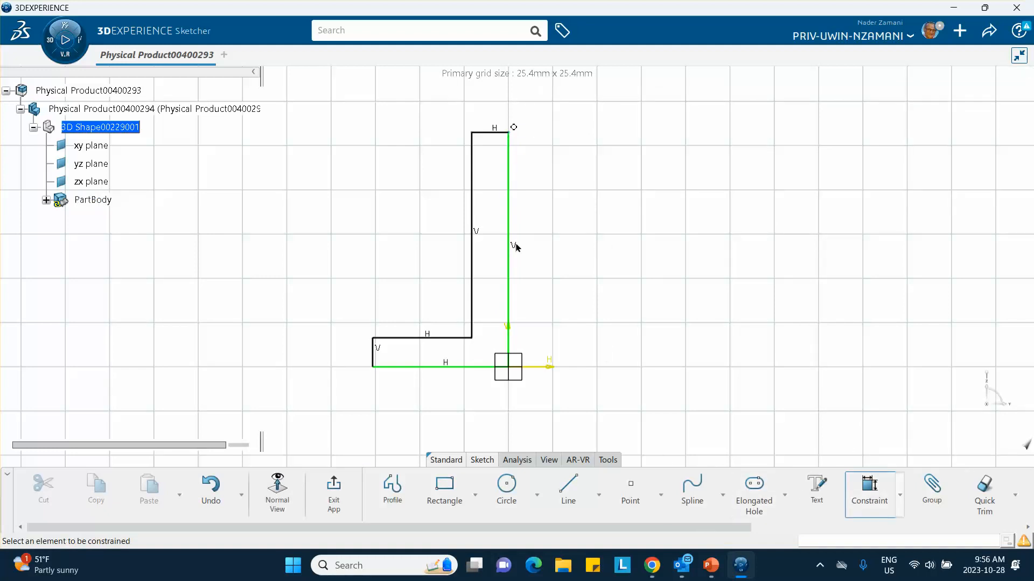
left_click(510, 248)
left_click(599, 250)
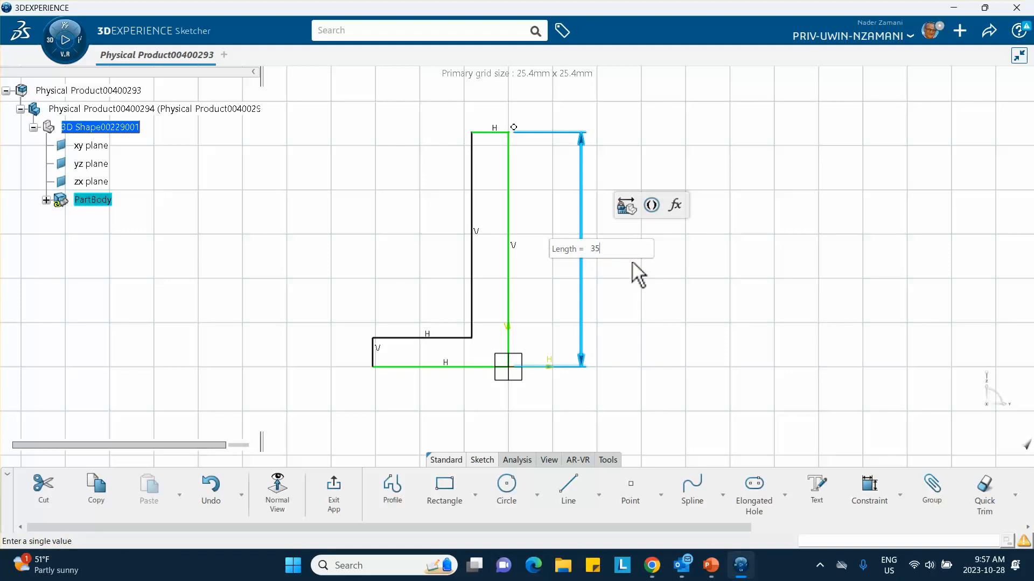
key("Return")
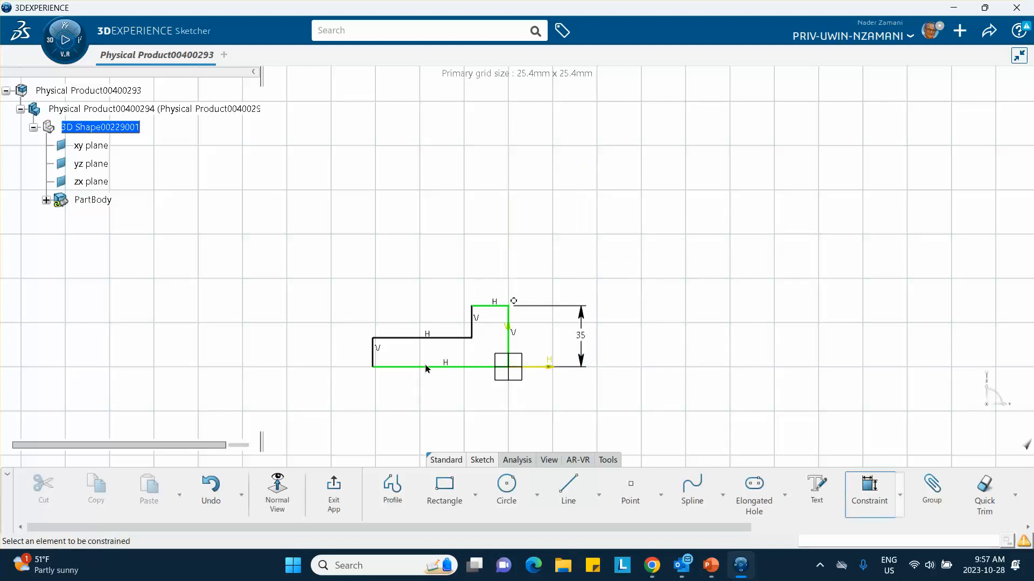
left_click(437, 368)
left_click(434, 393)
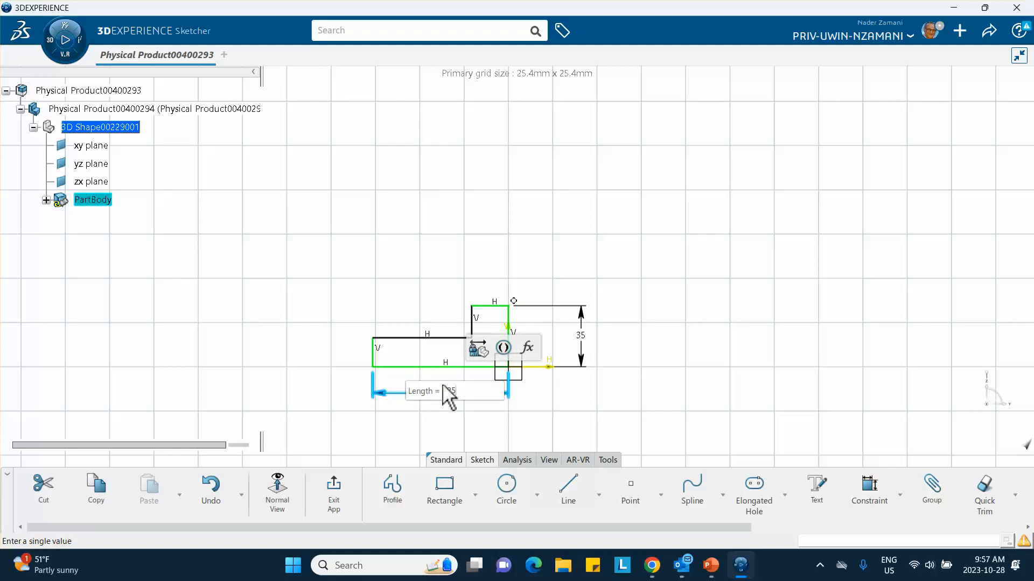
key("Return")
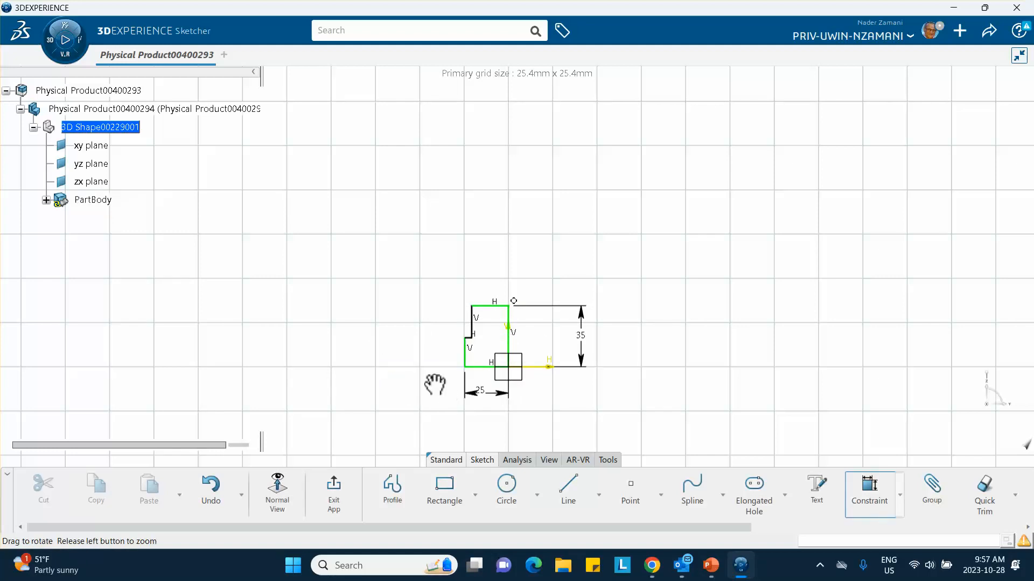
Step: Constrain the horizontal leg's short end edge to 5 mm and the vertical leg's top edge to 6 mm
middle_click_drag(441, 388, 421, 286)
middle_click_drag(383, 341, 407, 255)
left_click(386, 352)
left_click(317, 366)
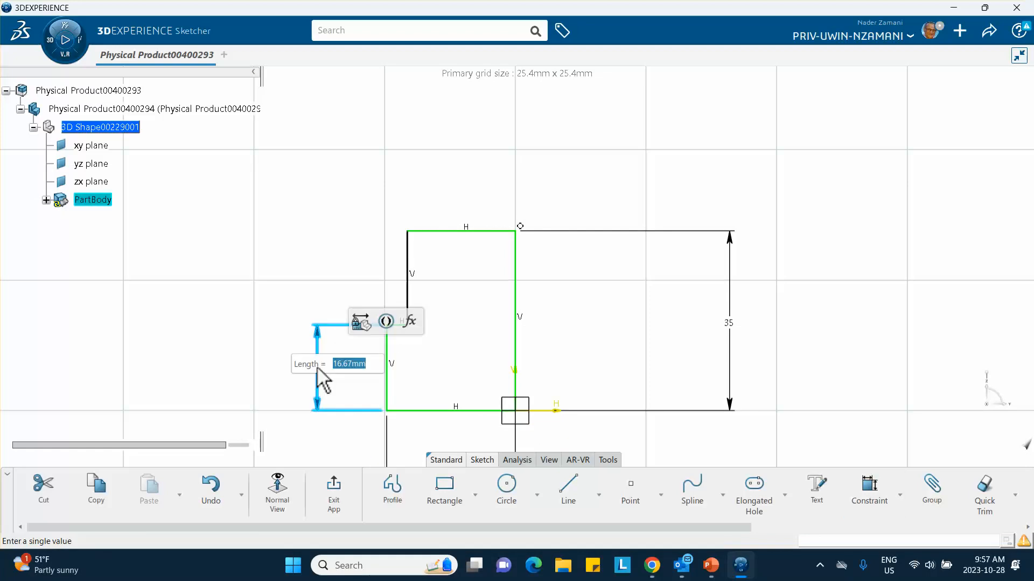
type("5")
key("Return")
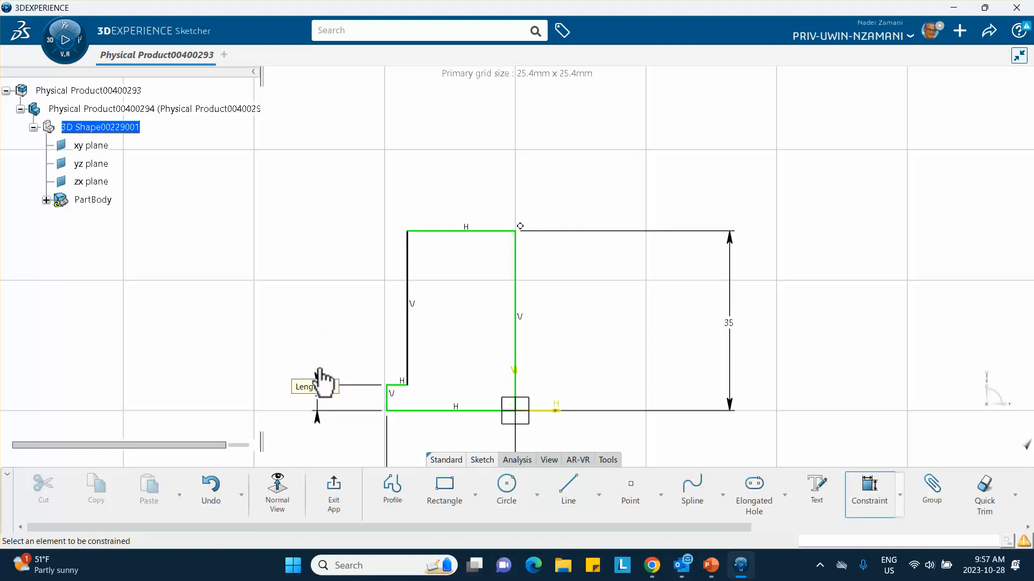
left_click(474, 232)
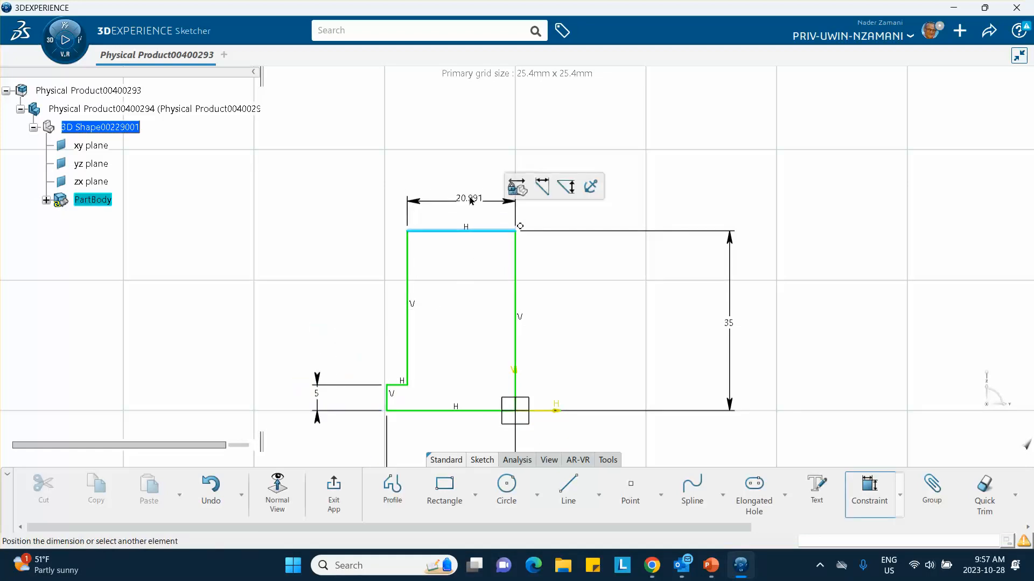
left_click(470, 192)
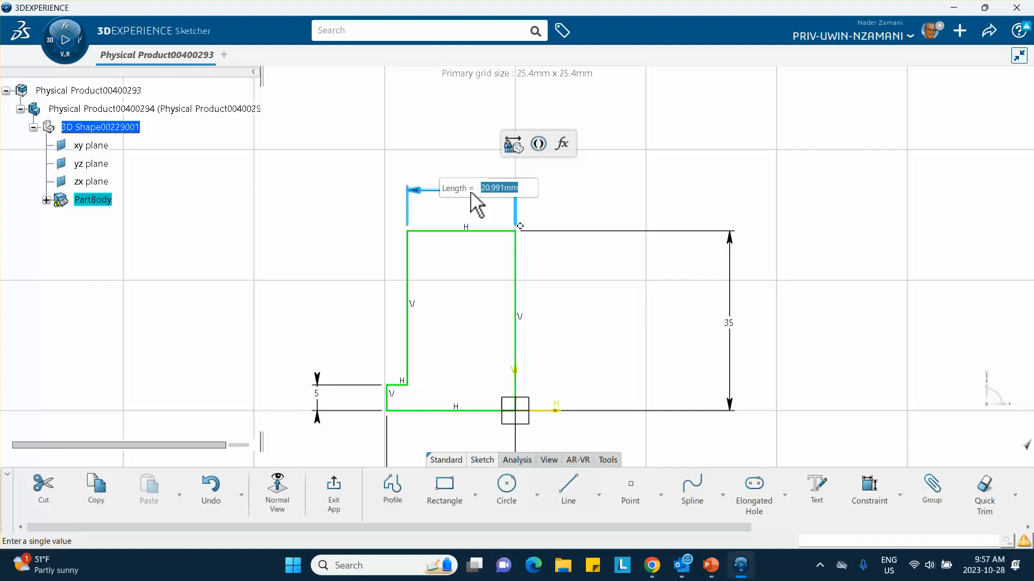
type("6")
key("Return")
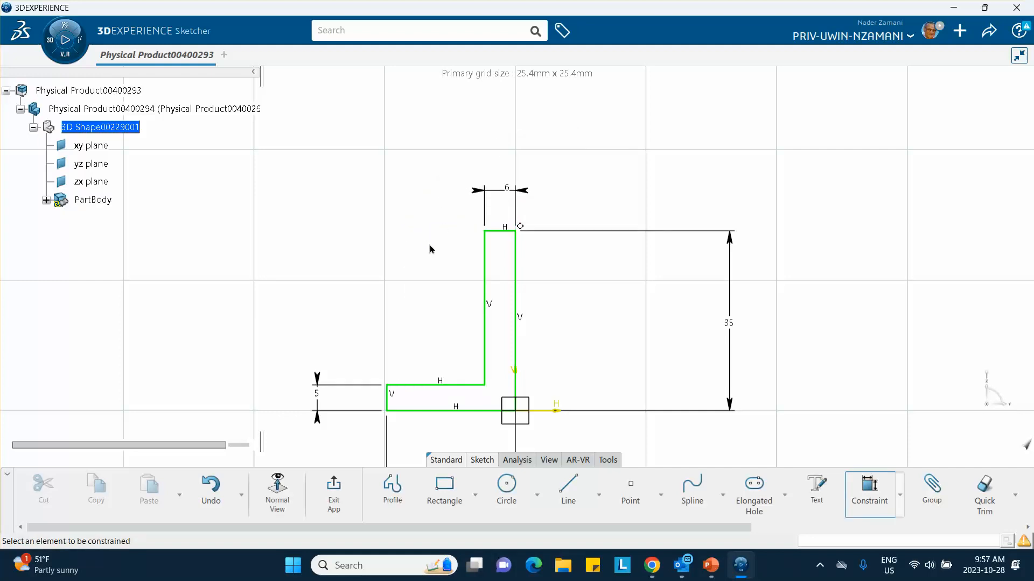
middle_click_drag(431, 247, 420, 168)
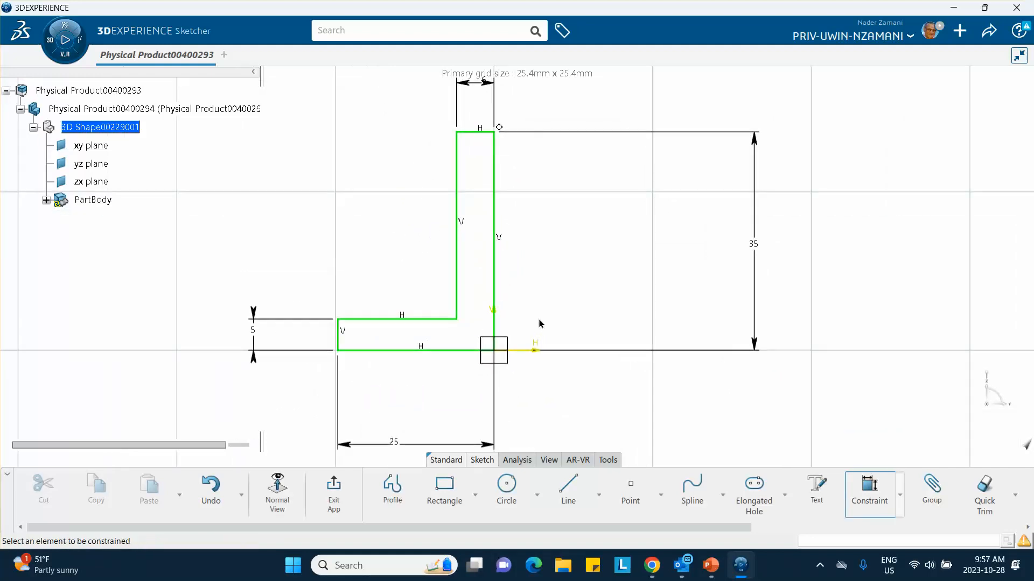
left_click(1028, 528)
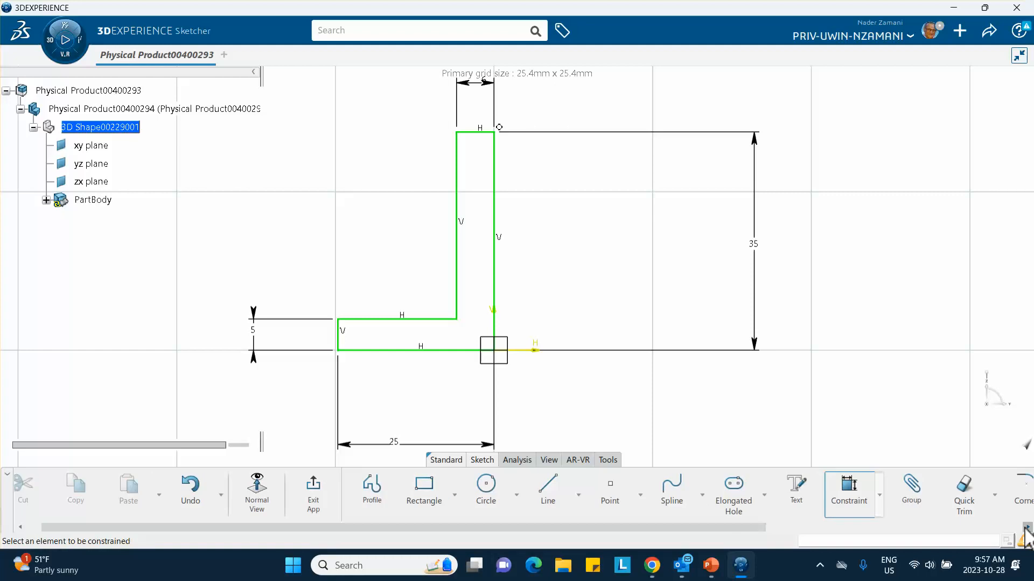
left_click(1027, 527)
left_click(1006, 488)
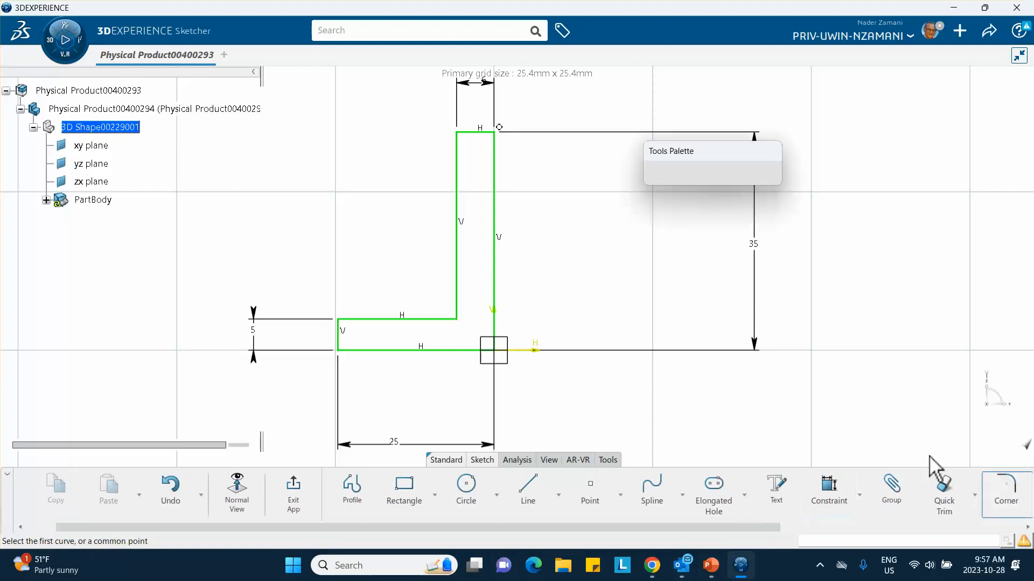
left_click(458, 321)
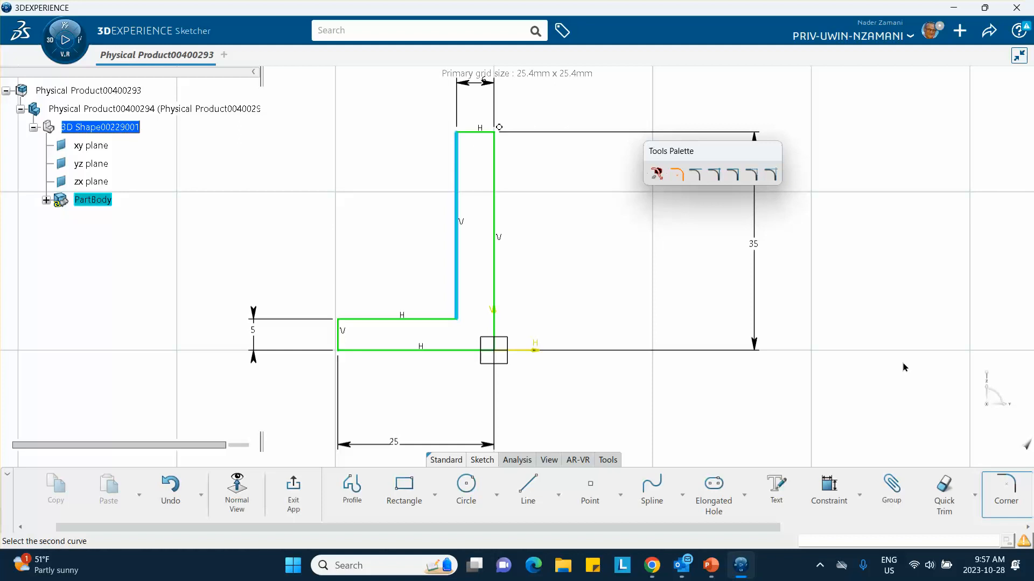
key("Escape")
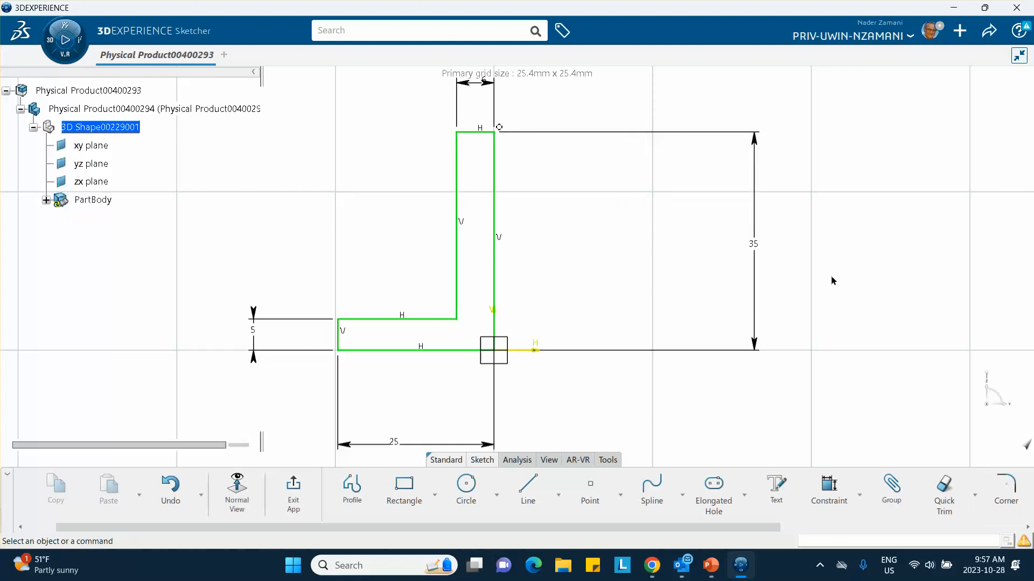
Step: Round the inner corner of the L-profile with a 2 mm radius
left_click(1006, 492)
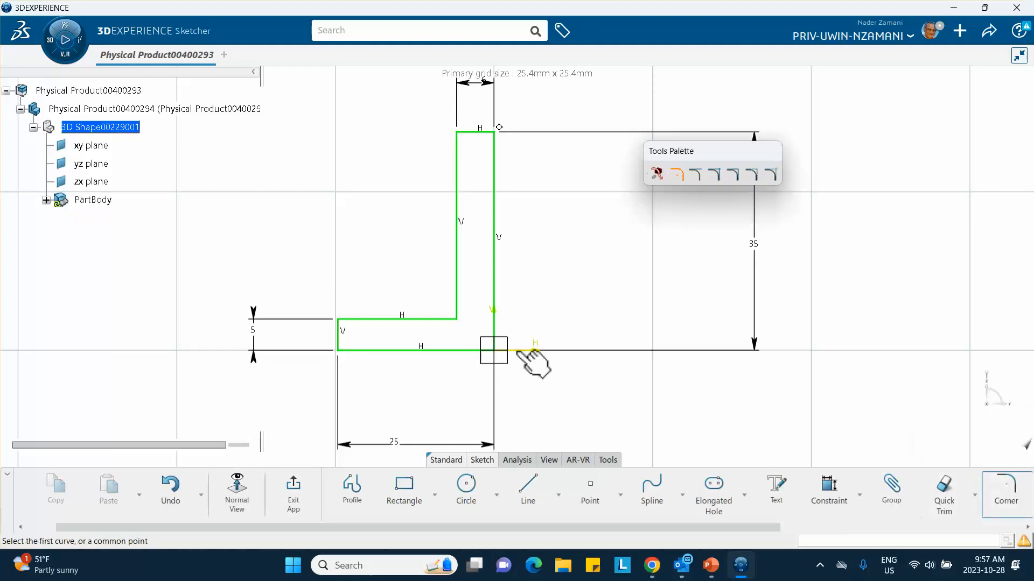
left_click(457, 319)
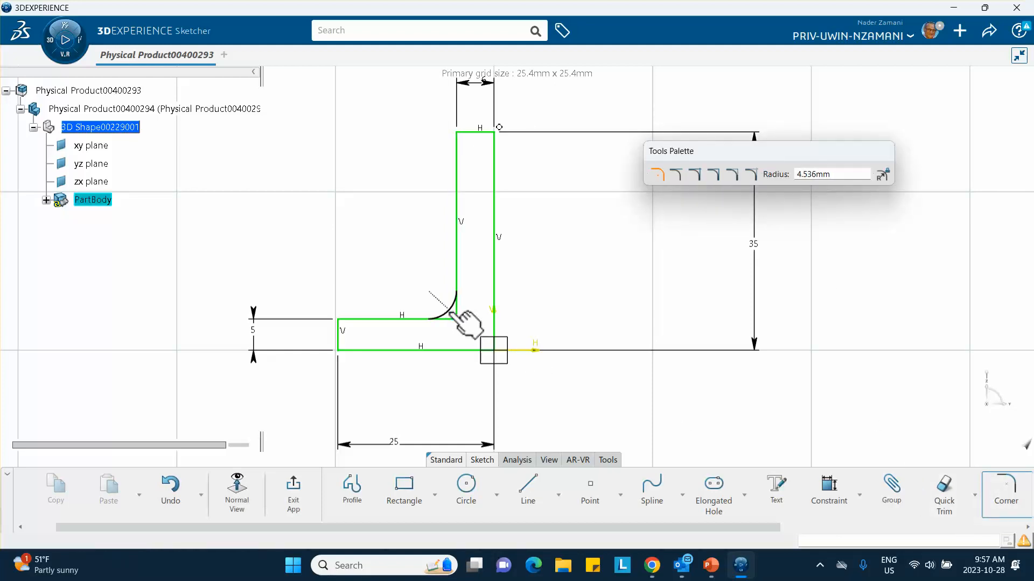
left_click(452, 311)
double_click(445, 299)
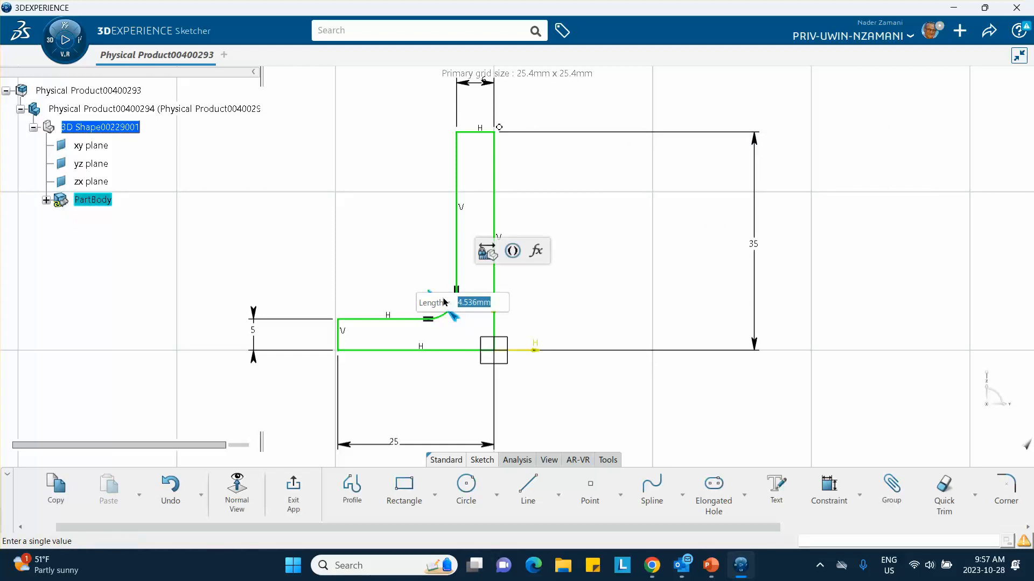
type("2")
key("Return")
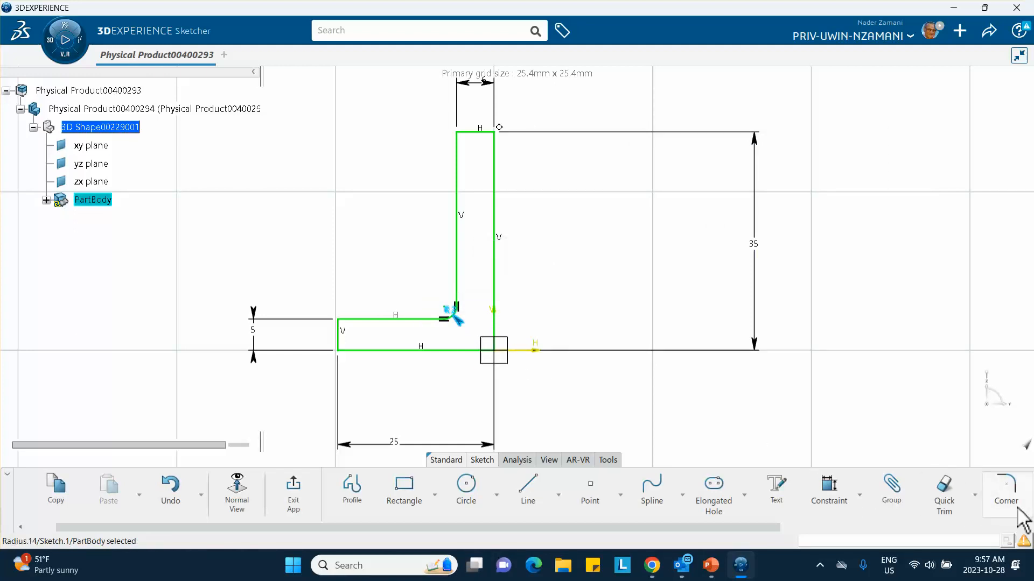
Step: Round the L-profile's outer corner at the origin with a 3 mm radius, converting the lengthed edge constraint into a distance
left_click(1005, 492)
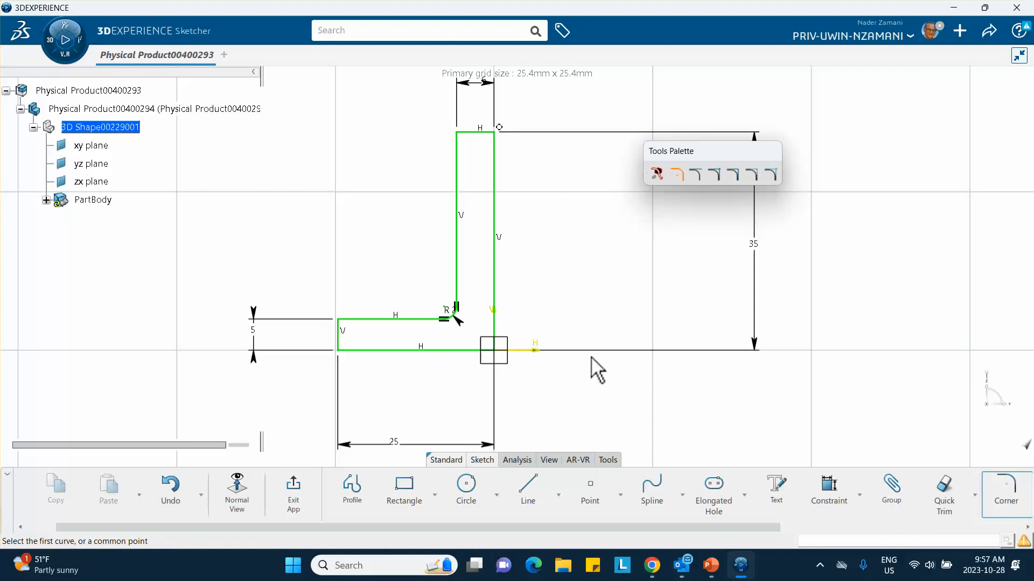
left_click(504, 351)
left_click(493, 345)
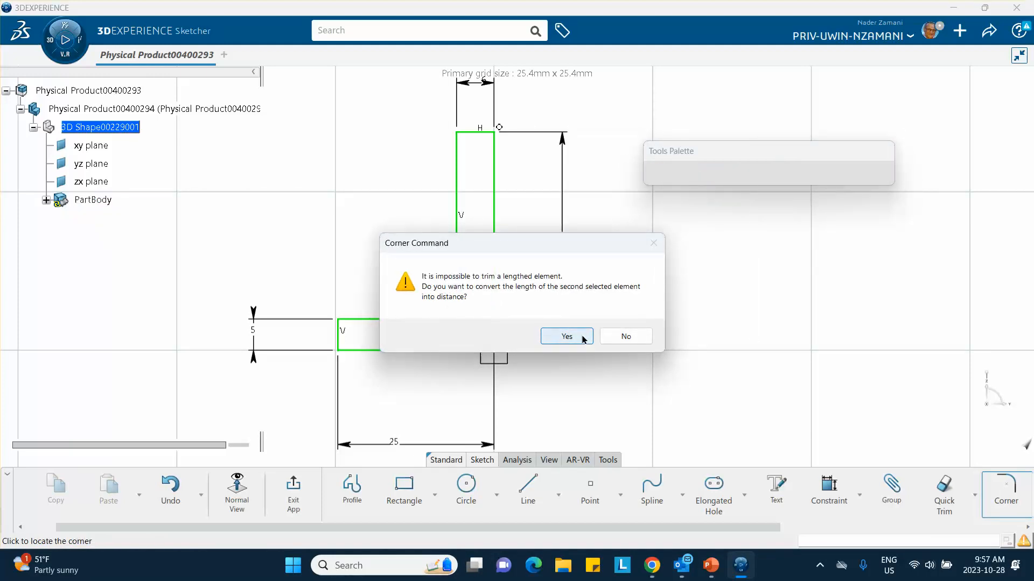
left_click(582, 338)
double_click(484, 336)
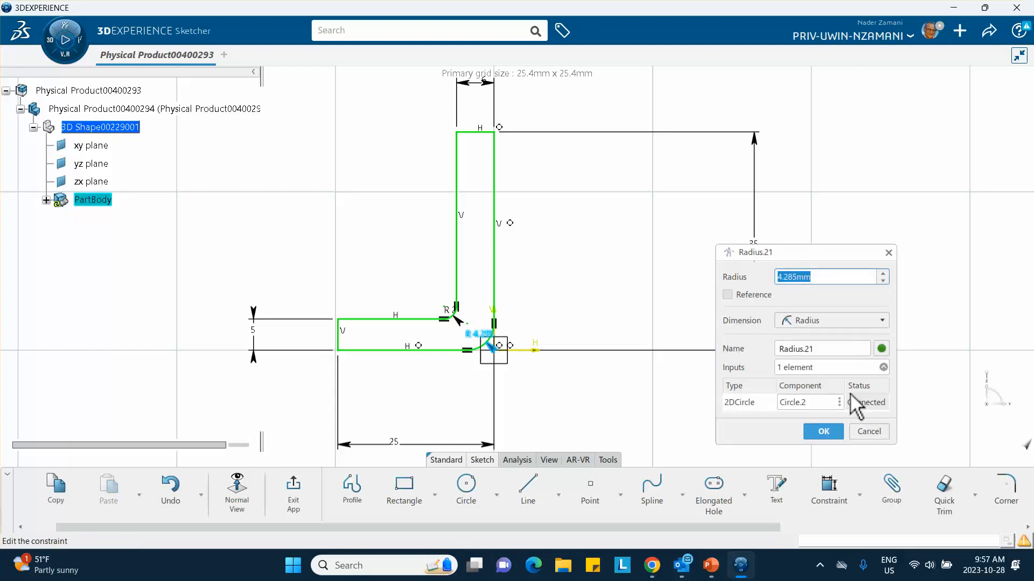
type("3")
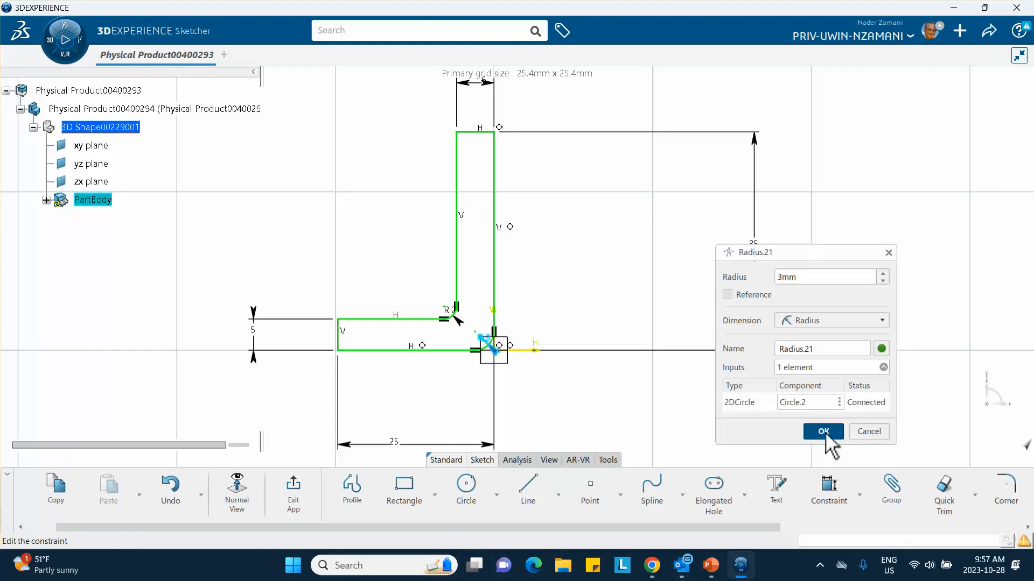
left_click(824, 432)
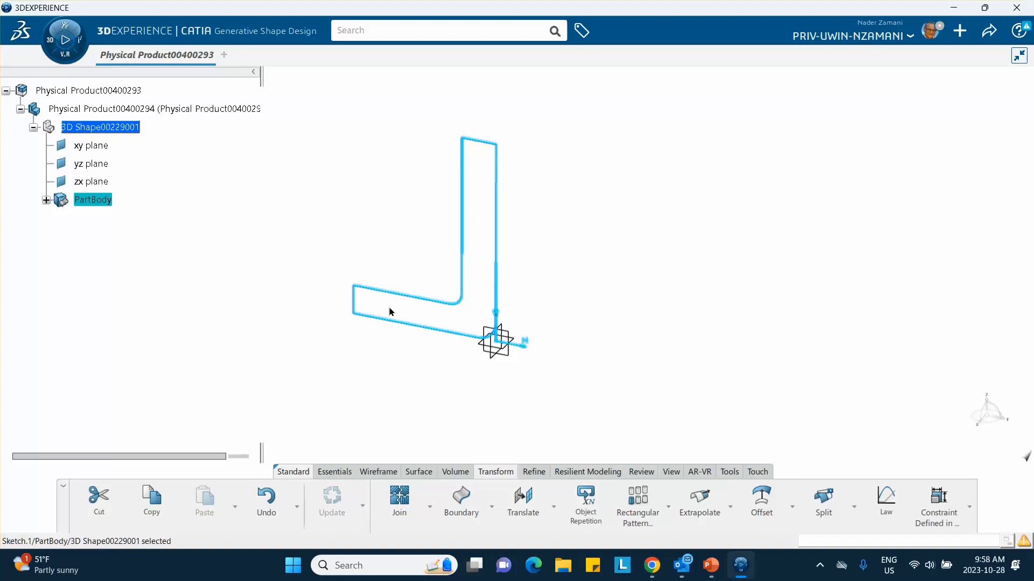
Step: Create a Volume Extrude of the L-profile sketch, 5 mm symmetrically to both sides, and hide the sketch
left_click(457, 472)
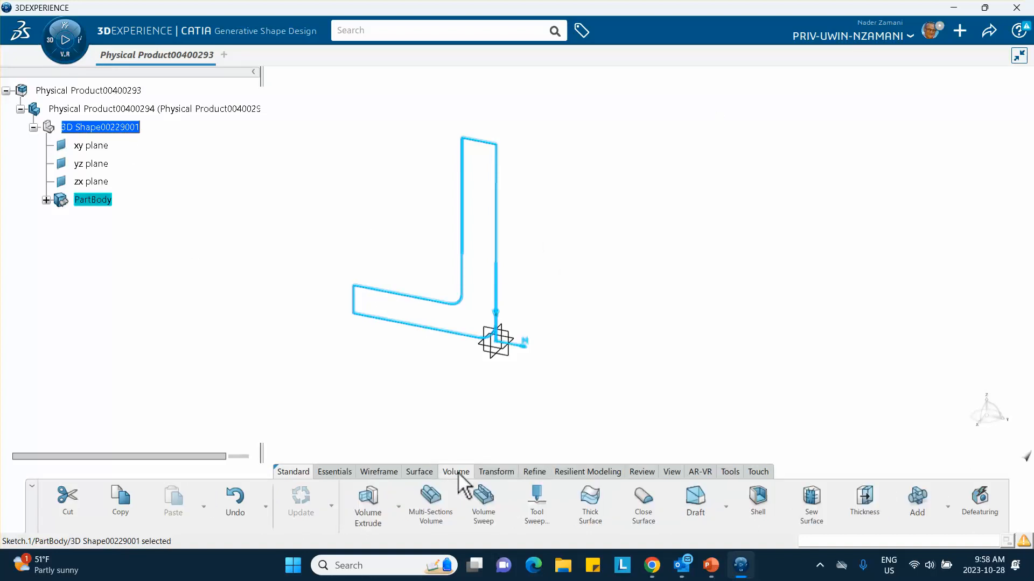
left_click(370, 512)
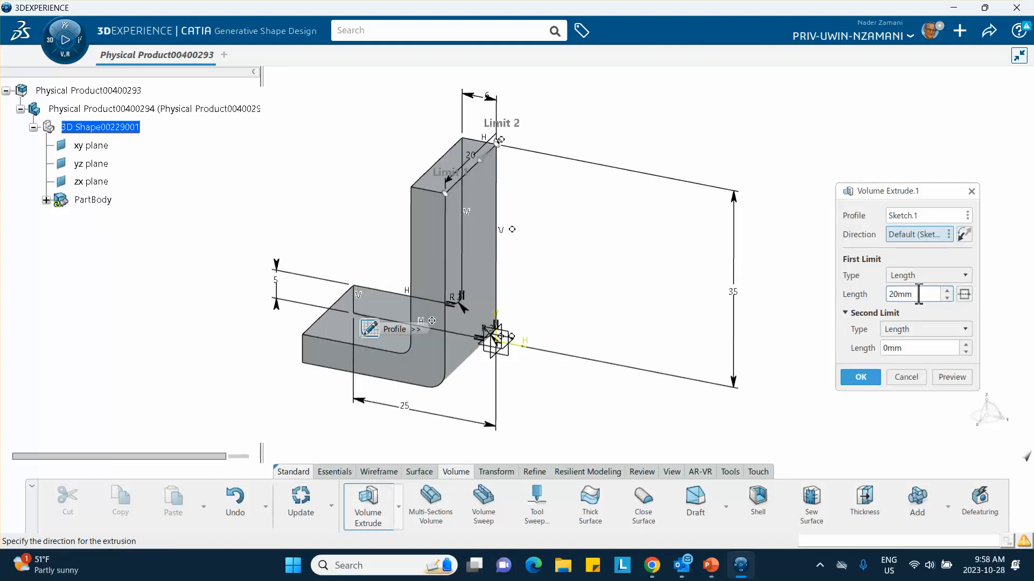
type("5")
left_click(965, 295)
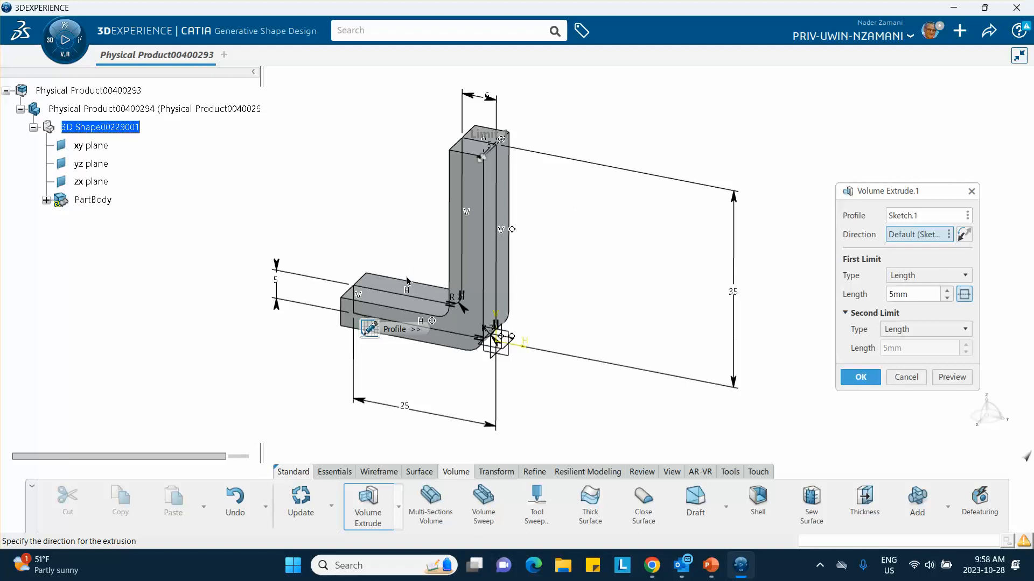
left_click(863, 378)
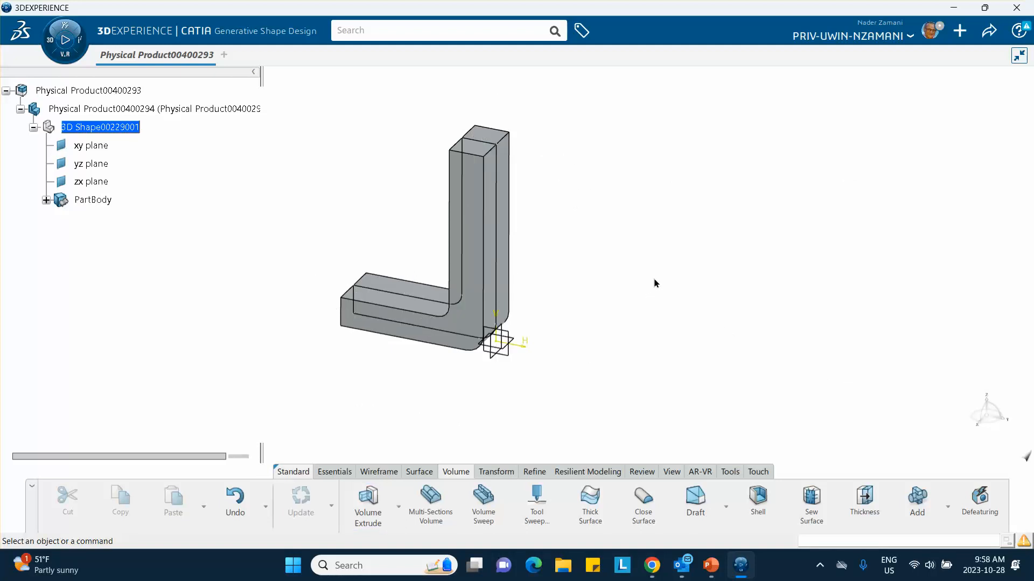
right_click(407, 297)
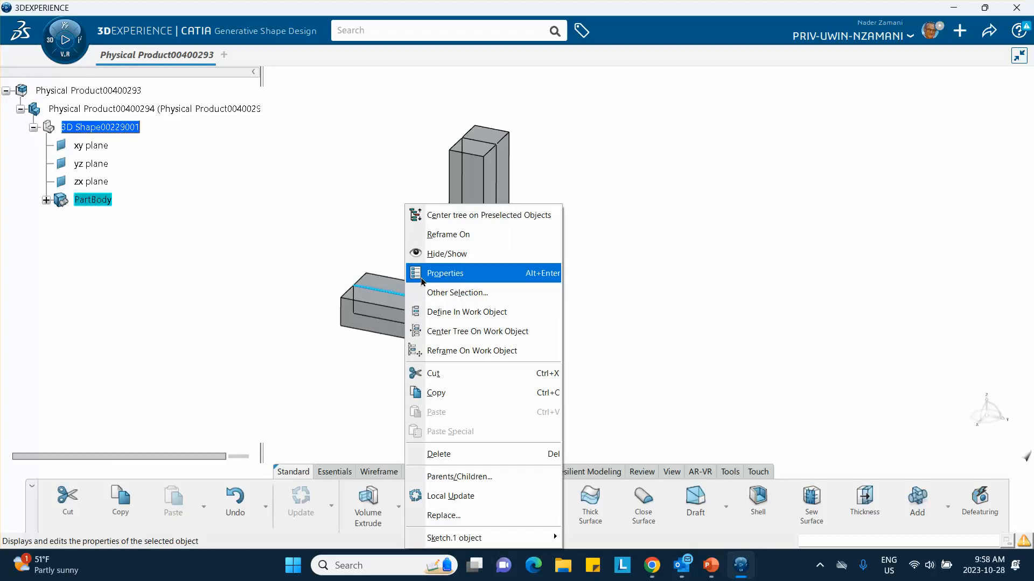
left_click(441, 252)
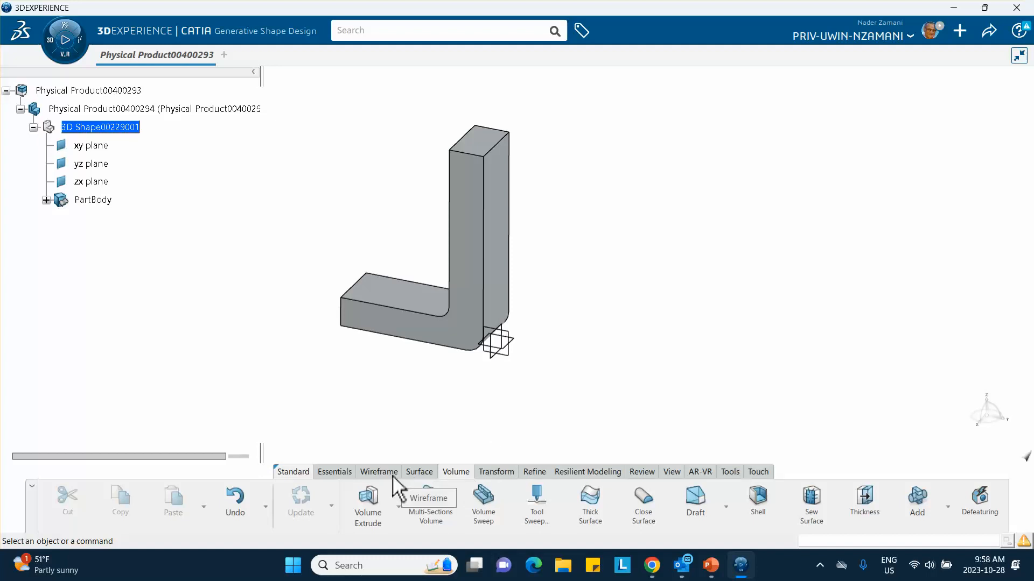
Step: Activate the root product and use Manipulate to tilt the L-shaped part slightly around the X axis, away from its horizontal leg
left_click(96, 92)
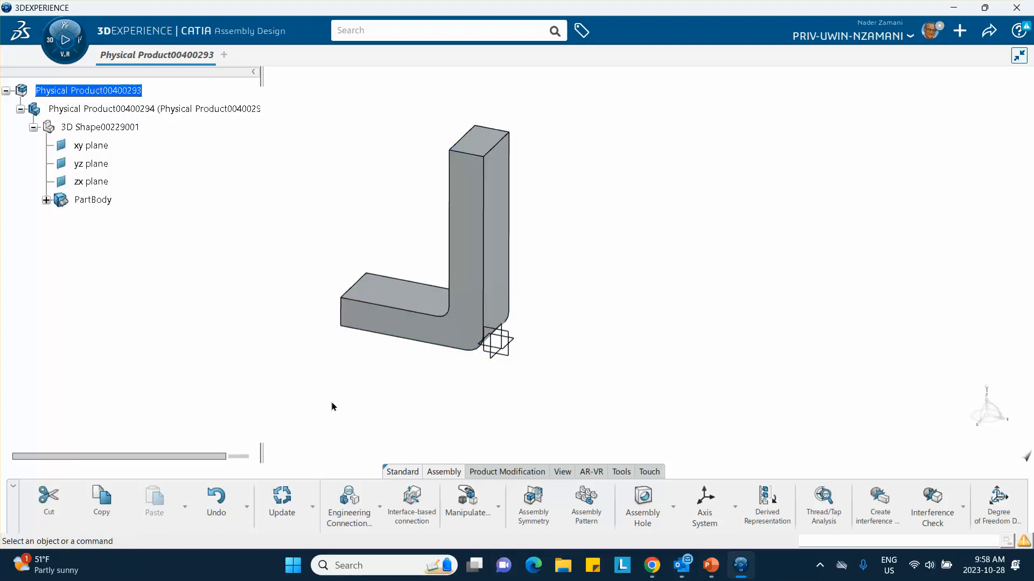
left_click(498, 508)
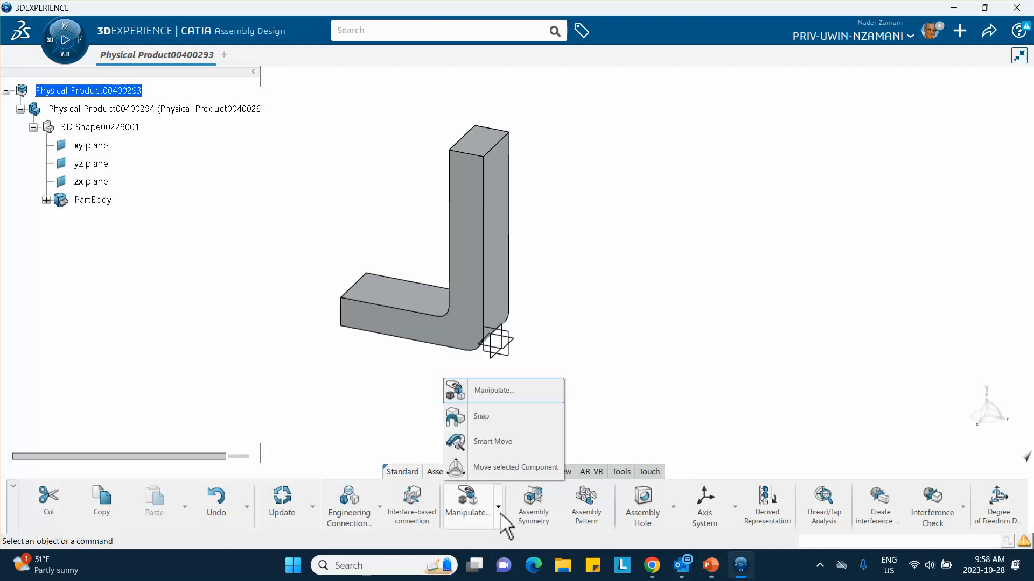
left_click(498, 393)
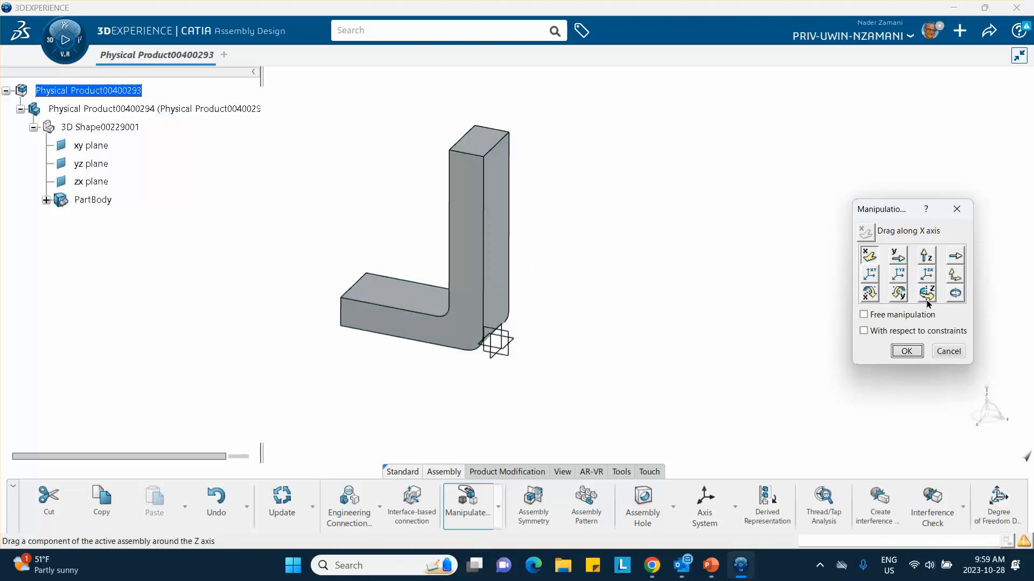
left_click(874, 296)
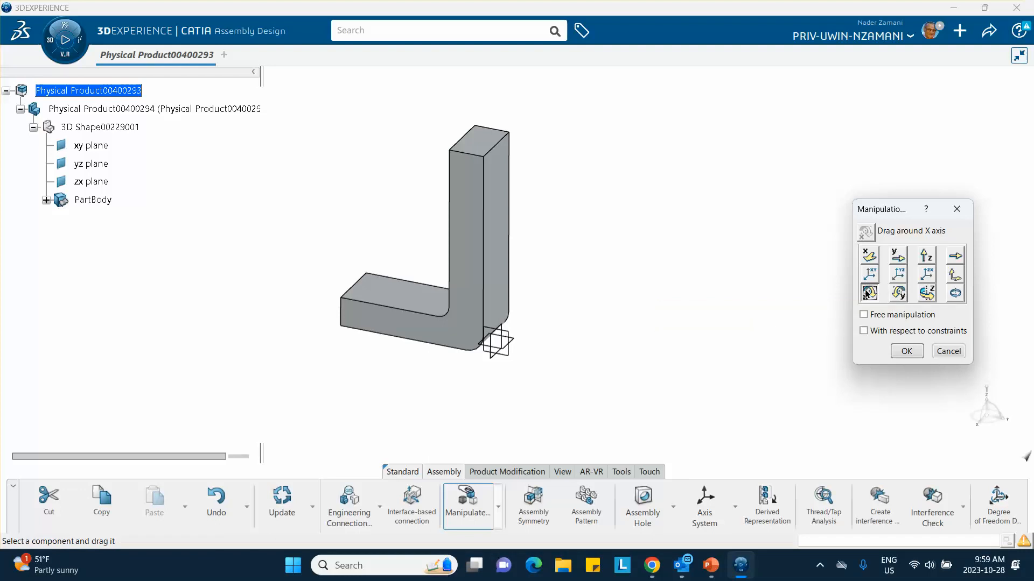
left_click_drag(518, 204, 524, 211)
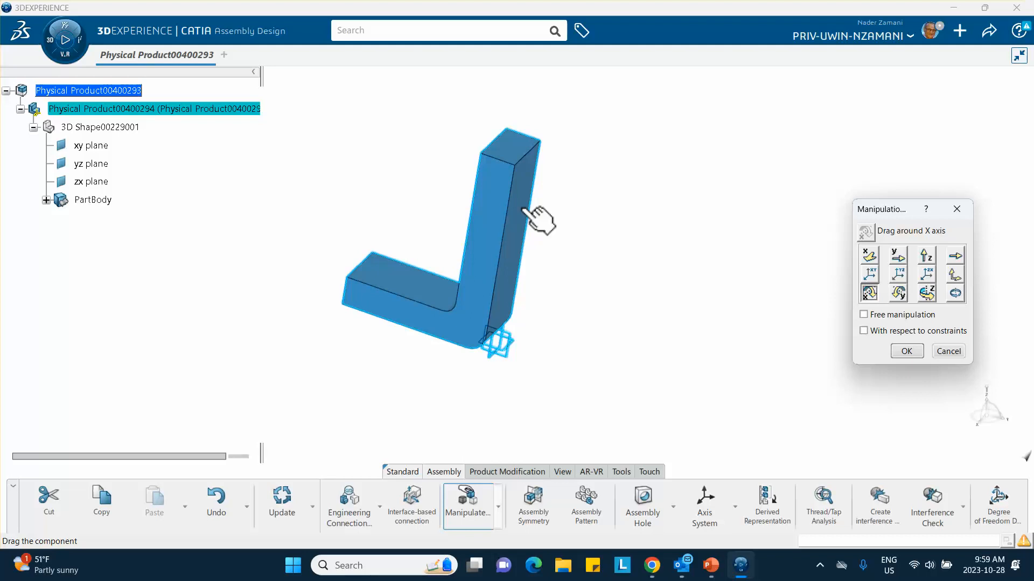
left_click_drag(524, 211, 528, 227)
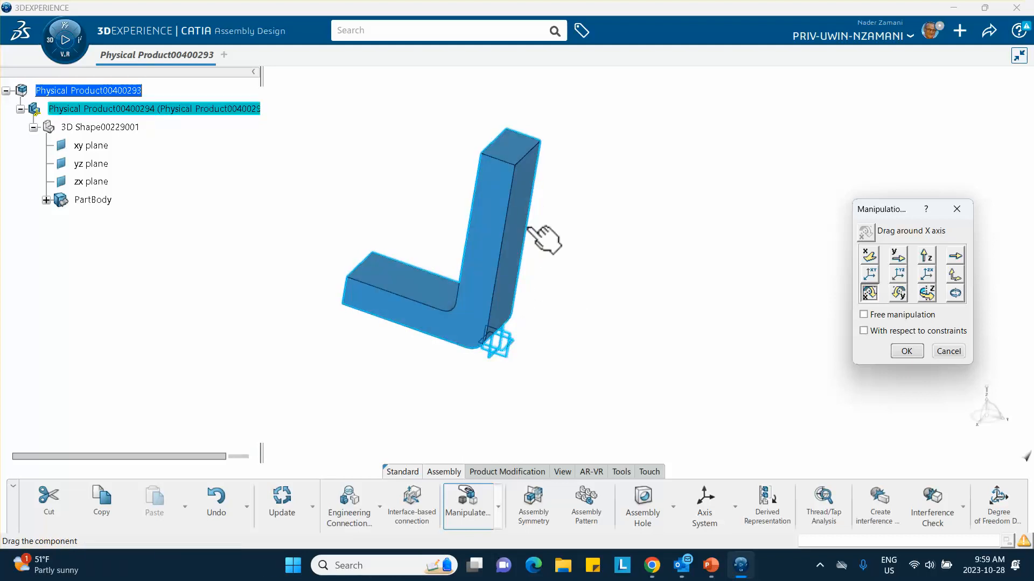
left_click(897, 350)
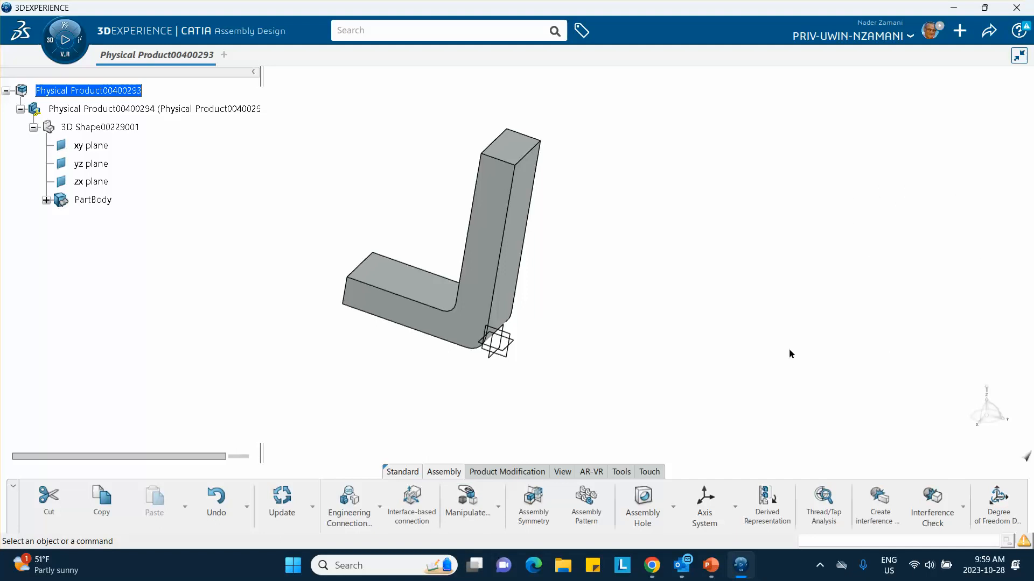
Step: Activate the 3D shape and create a core material named L-shaped-Oct-28-2023 with the Simulation Domain, keeping the default covering material
left_click(108, 128)
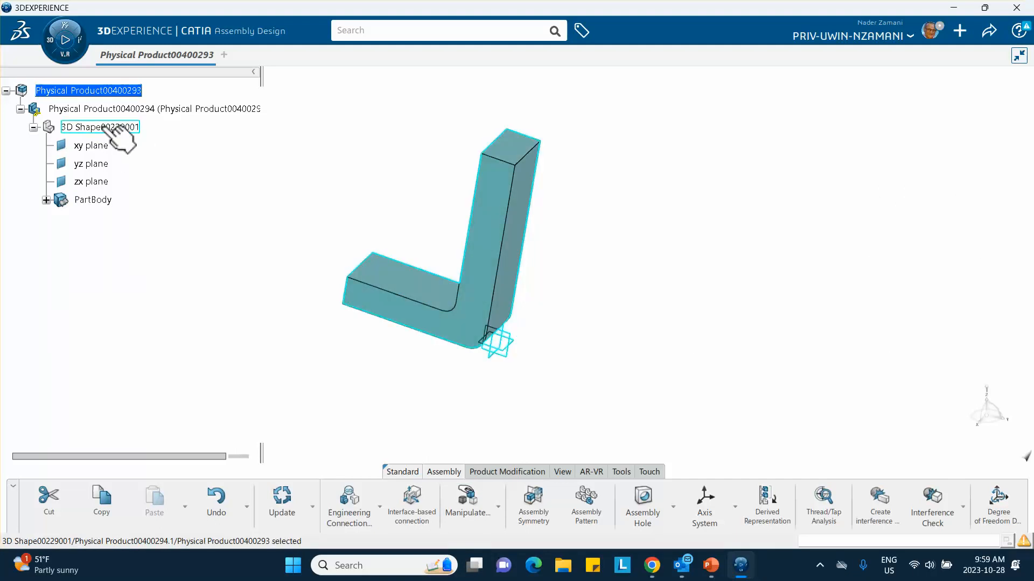
double_click(107, 128)
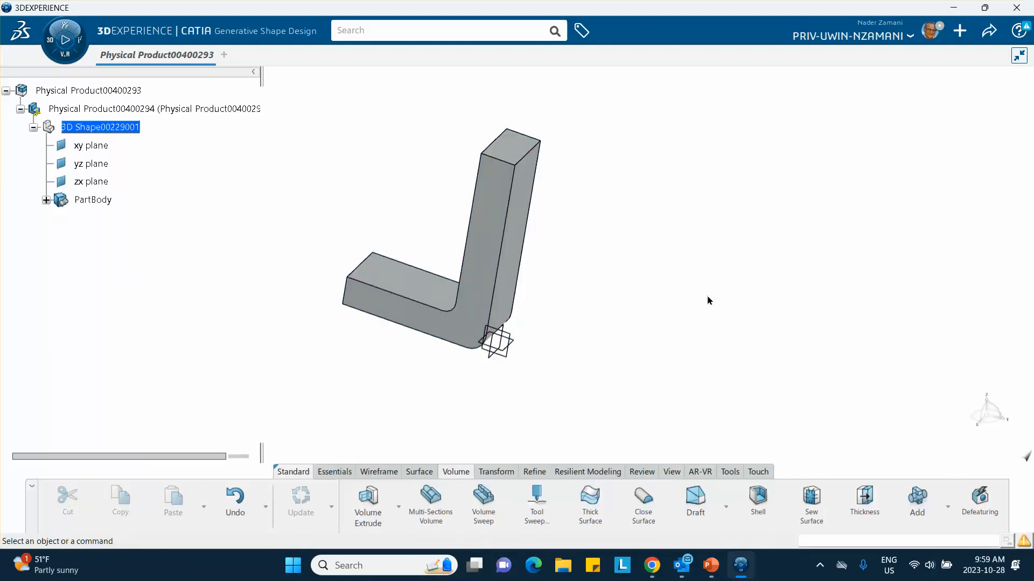
left_click(729, 472)
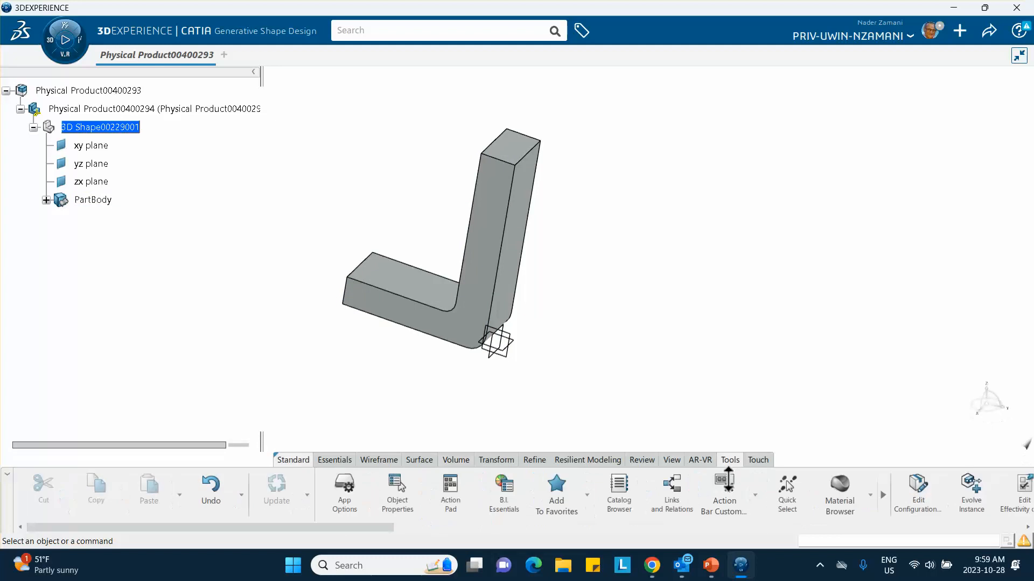
left_click(1026, 528)
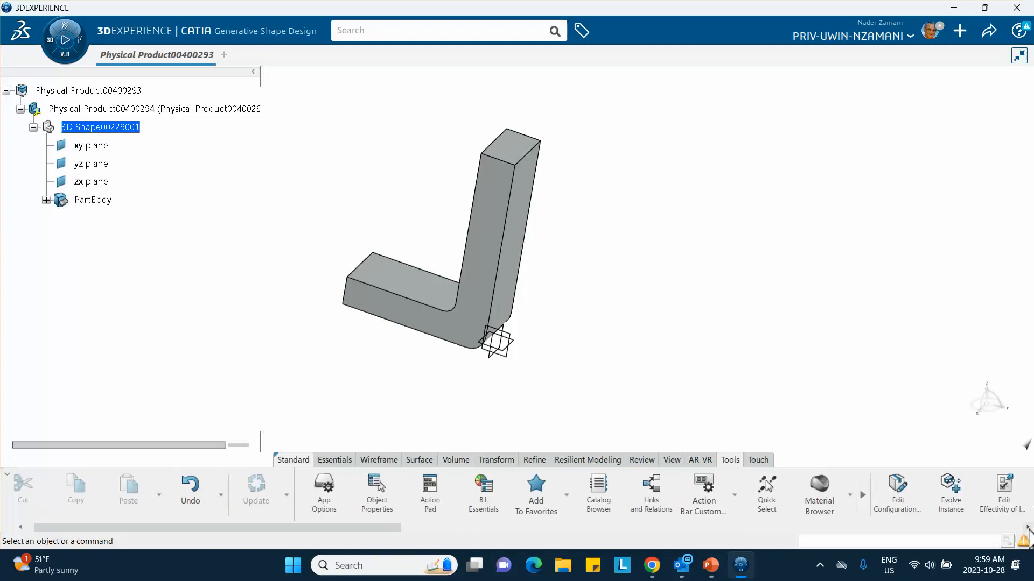
left_click(850, 496)
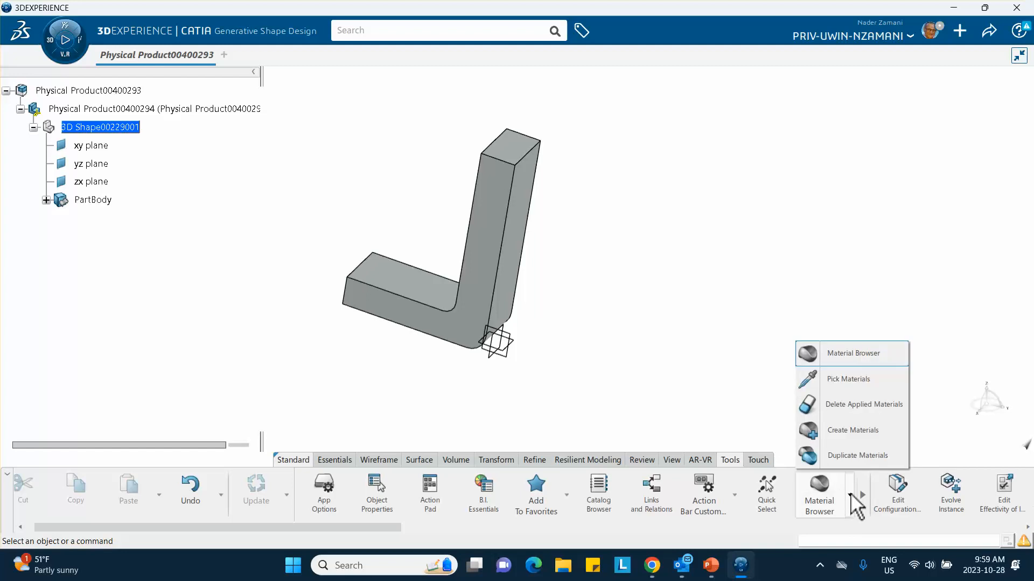
left_click(849, 432)
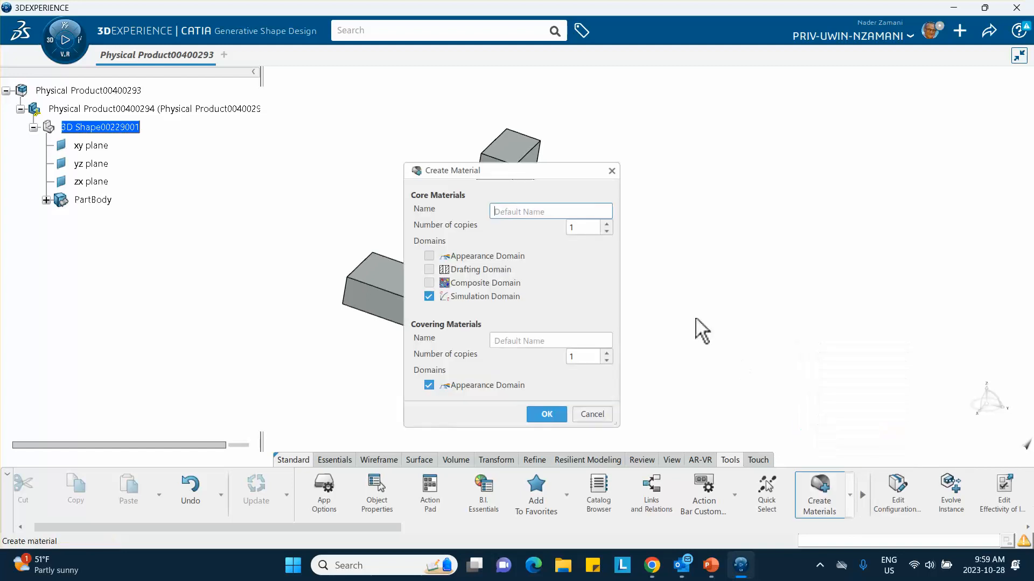
left_click(522, 212)
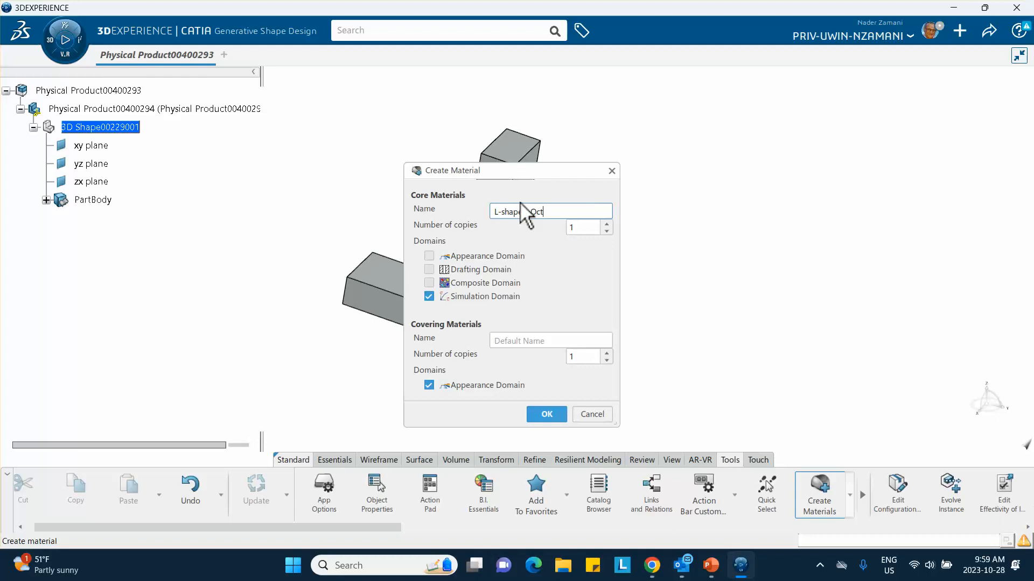
type("28-2023")
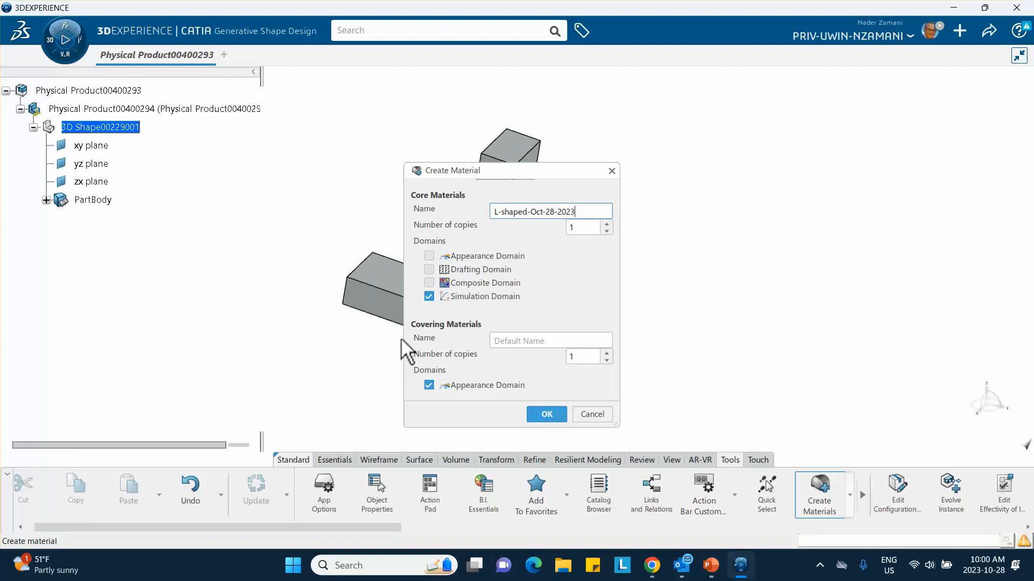
left_click(547, 413)
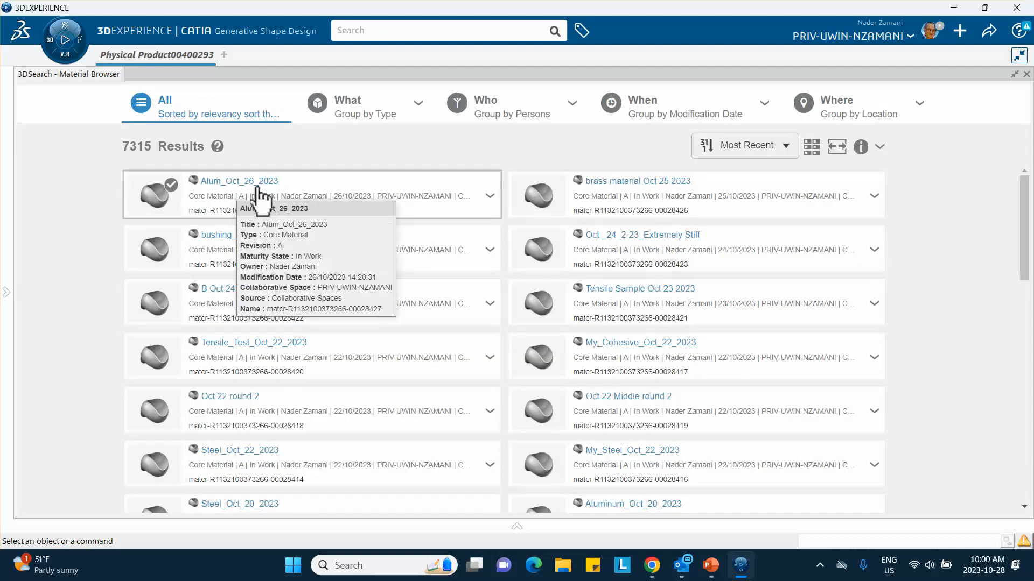
Step: Refresh the material search results and apply the L-shaped-Oct-28-2023 core material to the L-shaped part's physical product
left_click(884, 146)
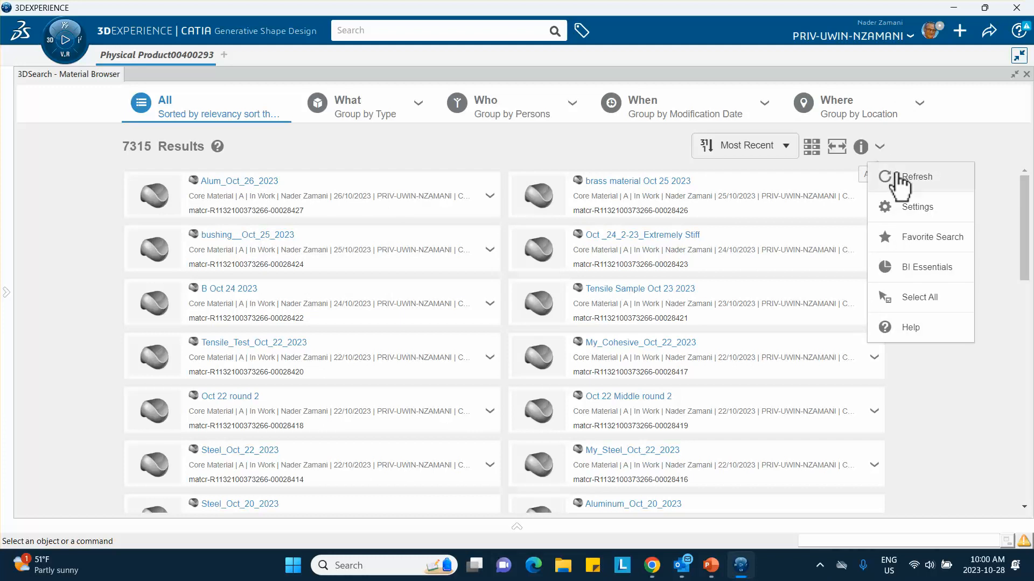
left_click(895, 176)
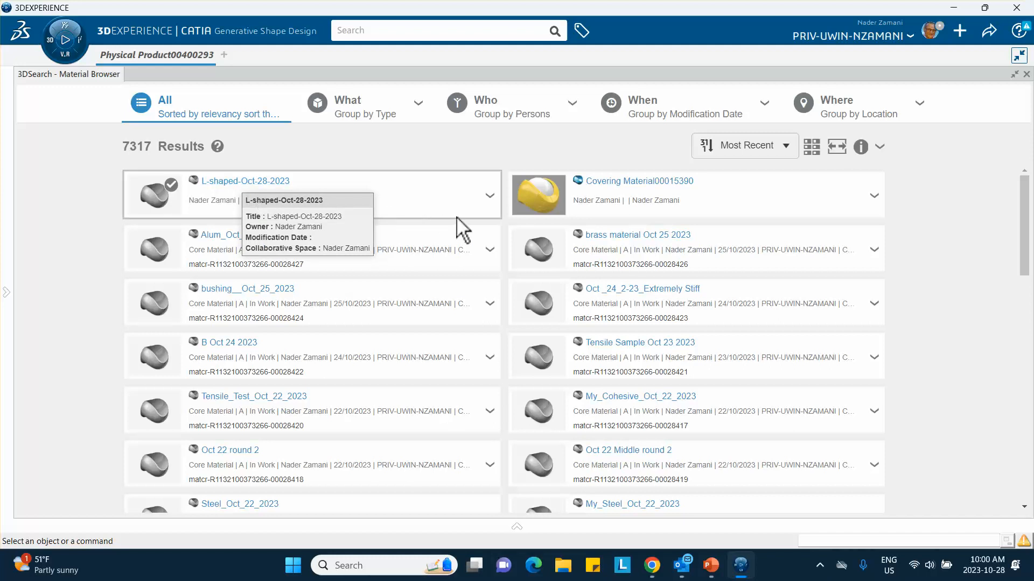
left_click(489, 197)
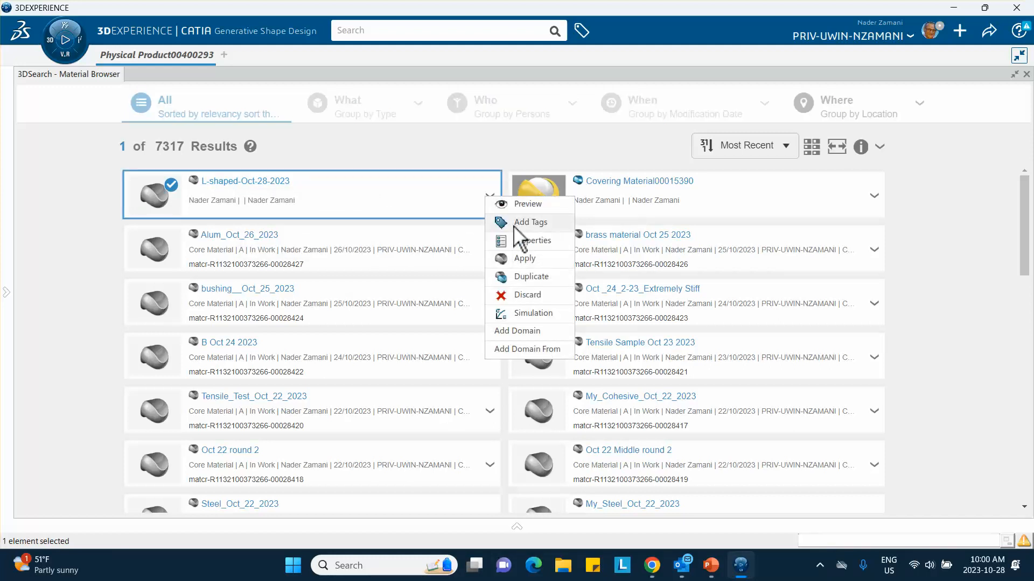
left_click(525, 262)
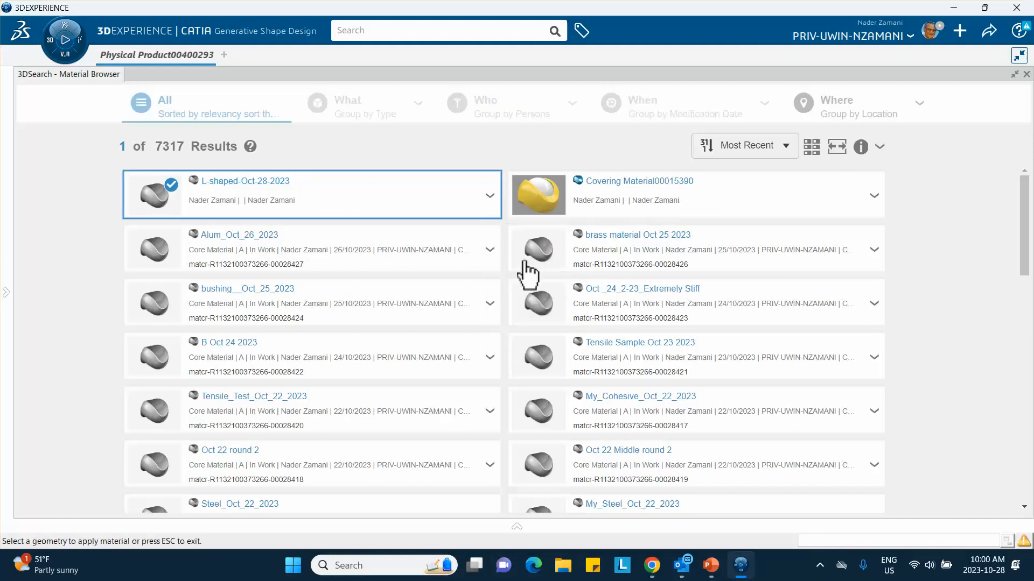
left_click(1025, 75)
left_click(122, 110)
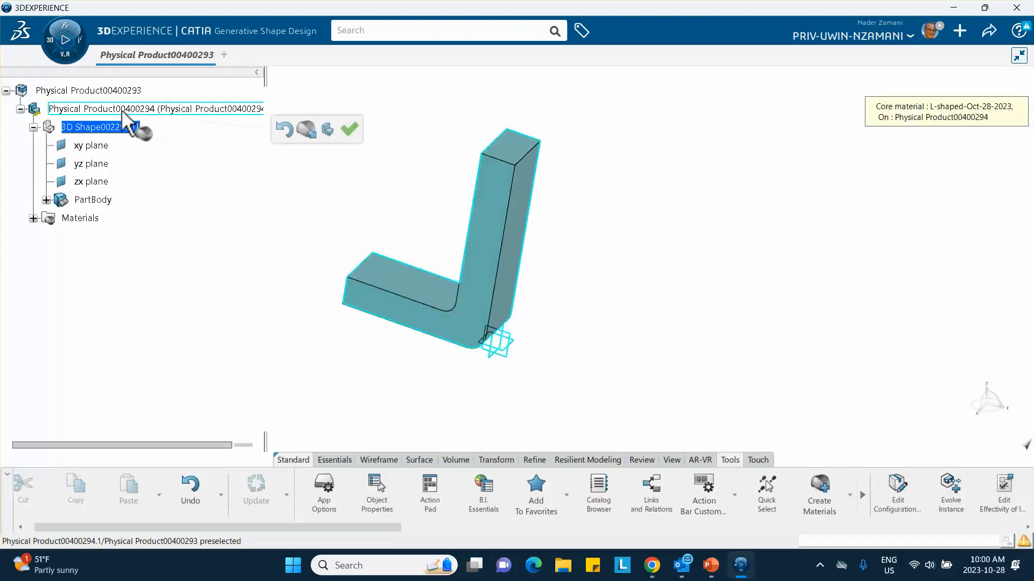
left_click(350, 131)
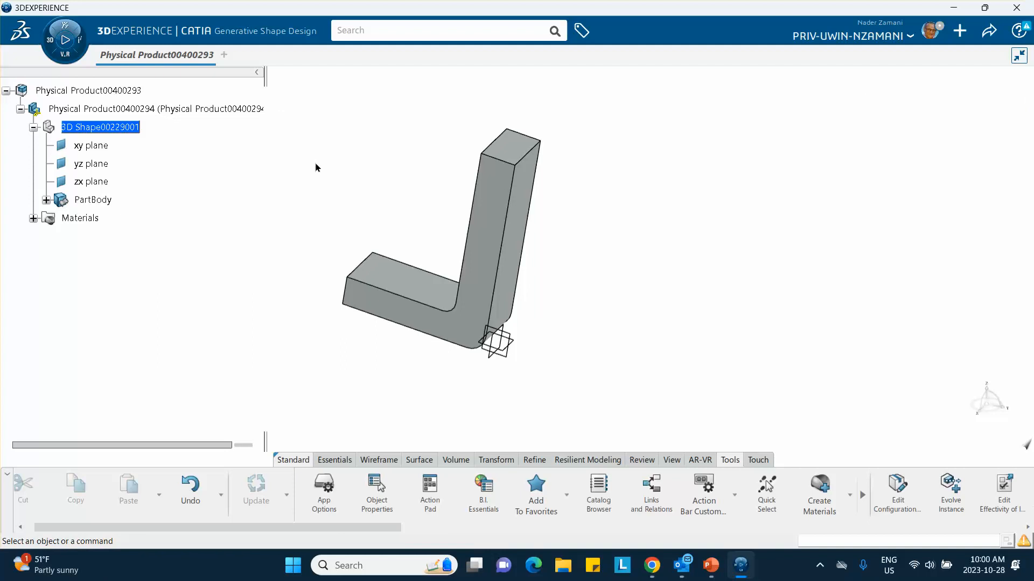
Step: Open the simulation domain of the applied L-shaped-Oct-28-2023 material and define a structural density of 2600 kg_m3
left_click(34, 218)
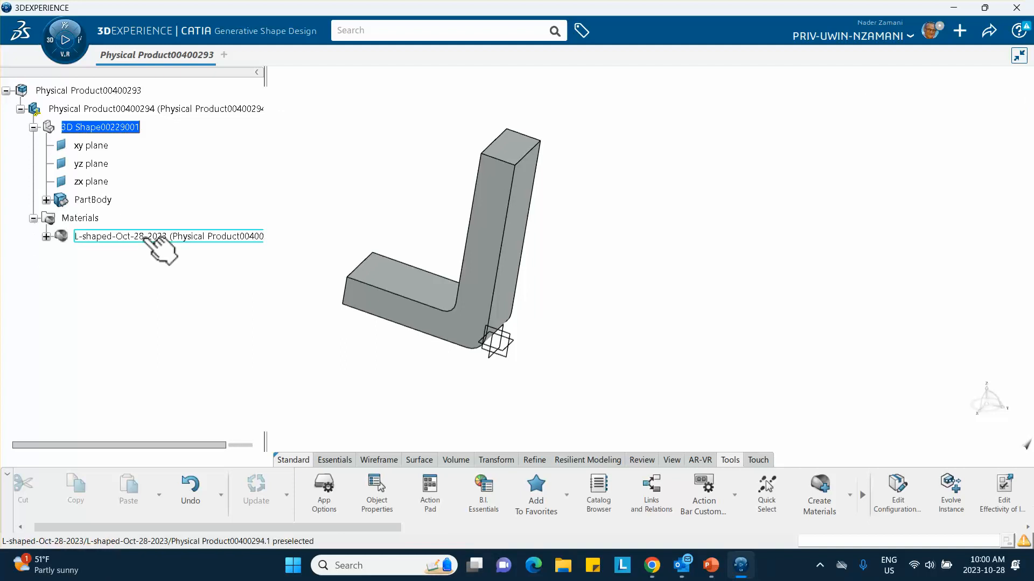
left_click(46, 237)
double_click(124, 255)
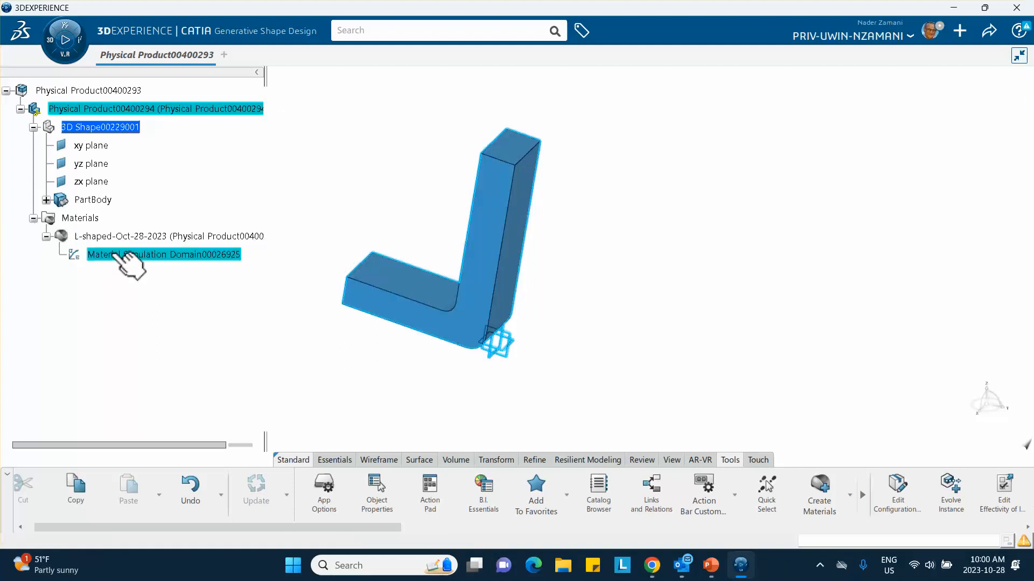
double_click(200, 255)
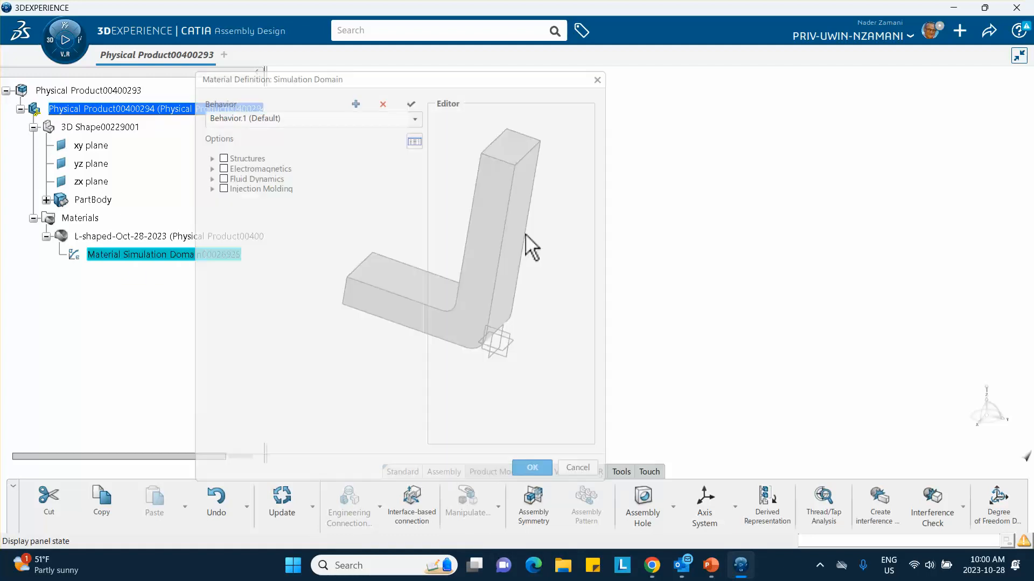
left_click_drag(429, 78, 698, 76)
left_click(480, 156)
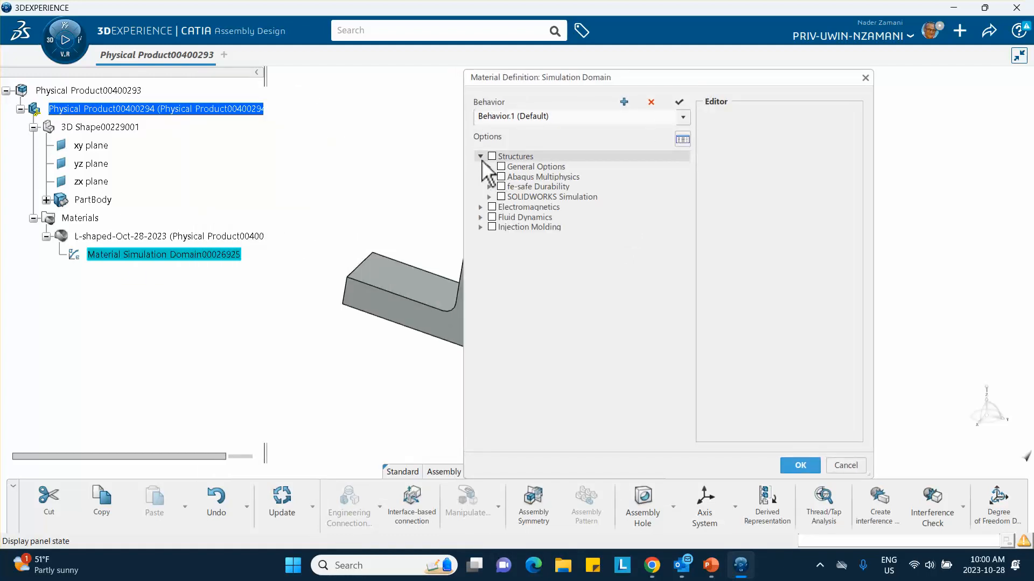
left_click(488, 167)
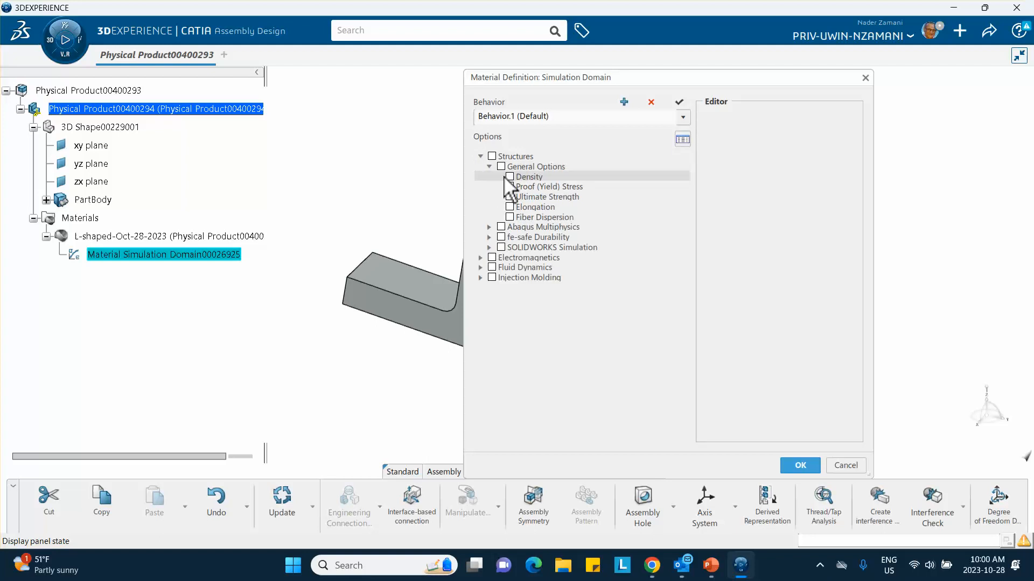
left_click(509, 177)
double_click(740, 161)
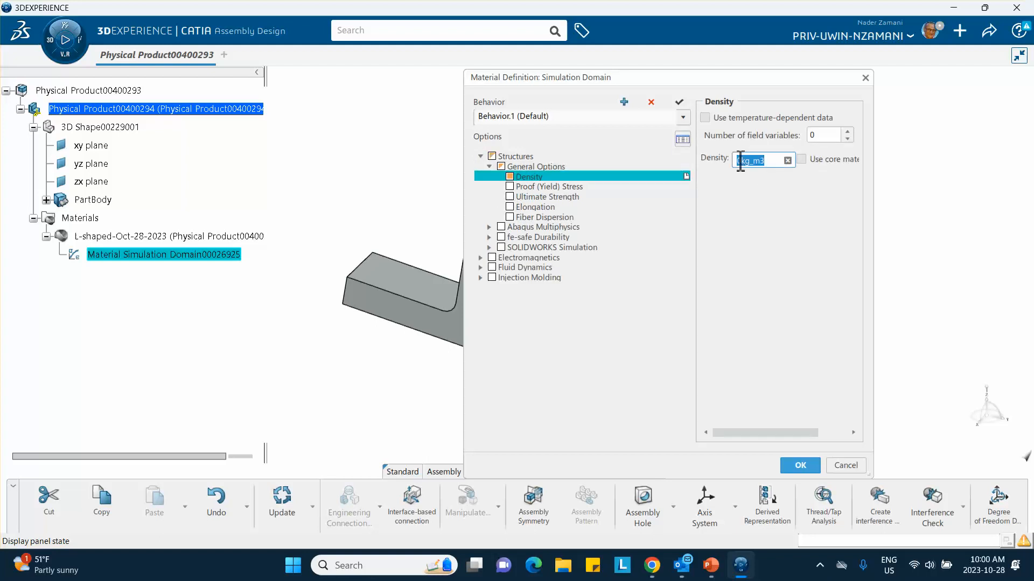
left_click(743, 160)
type("260")
Step: Add isotropic Abaqus elastic behavior with a Young's modulus of 79000 MPa and Poisson's ratio of 0.33, dismissing the advertisement notification
left_click(489, 227)
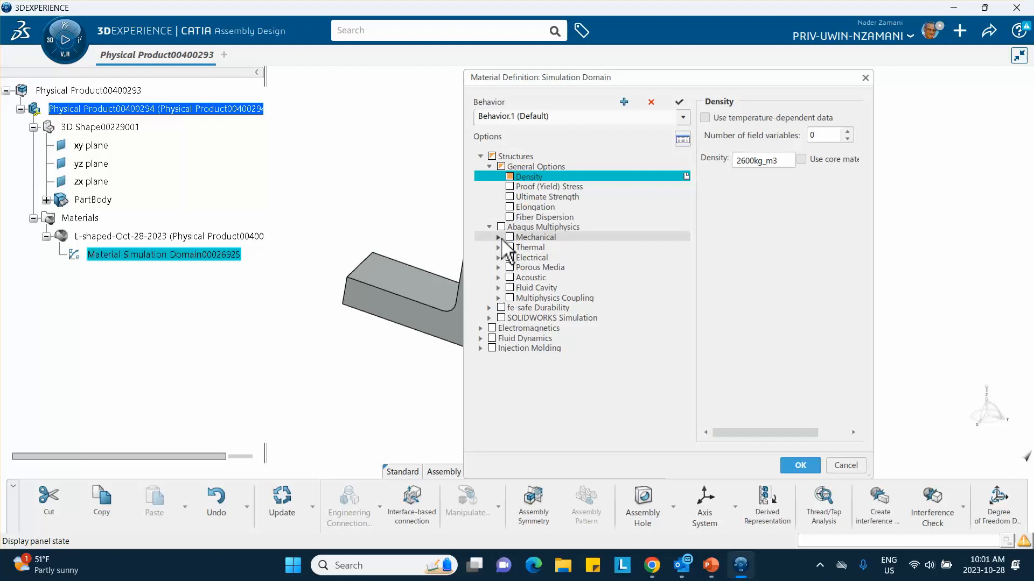
left_click(498, 237)
left_click(507, 248)
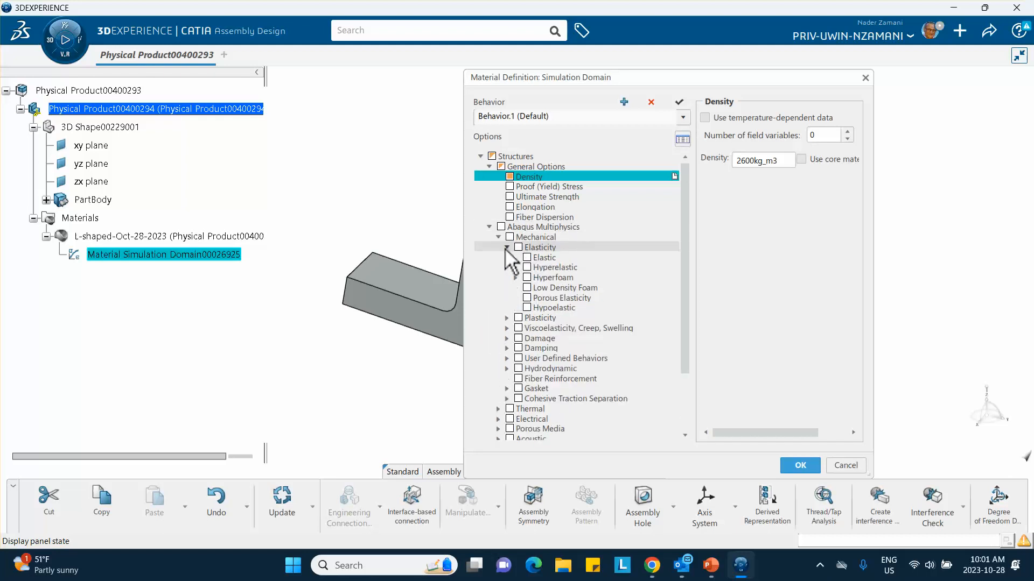
left_click(527, 257)
left_click(774, 183)
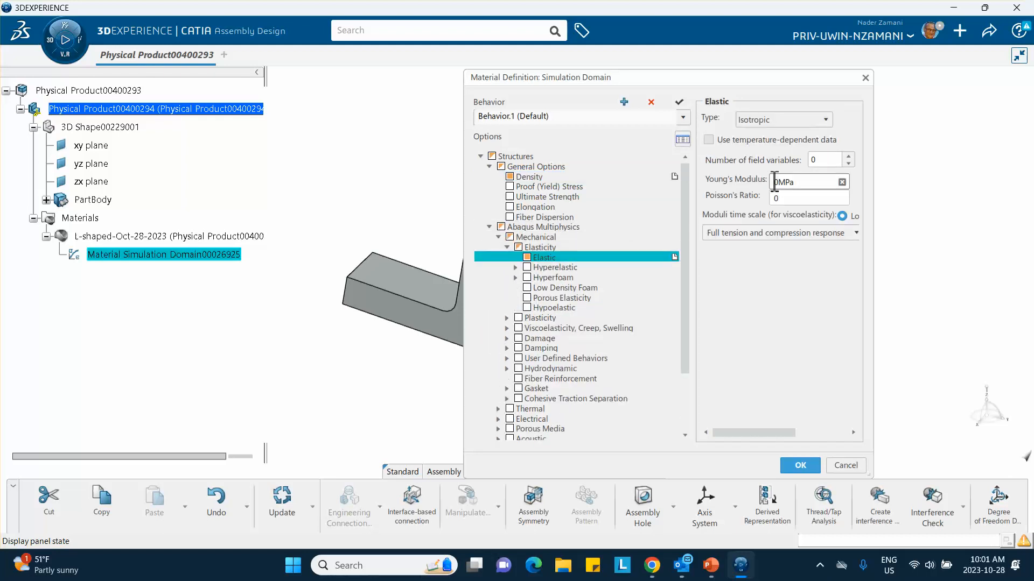
left_click(778, 182)
left_click(779, 182)
type("79000")
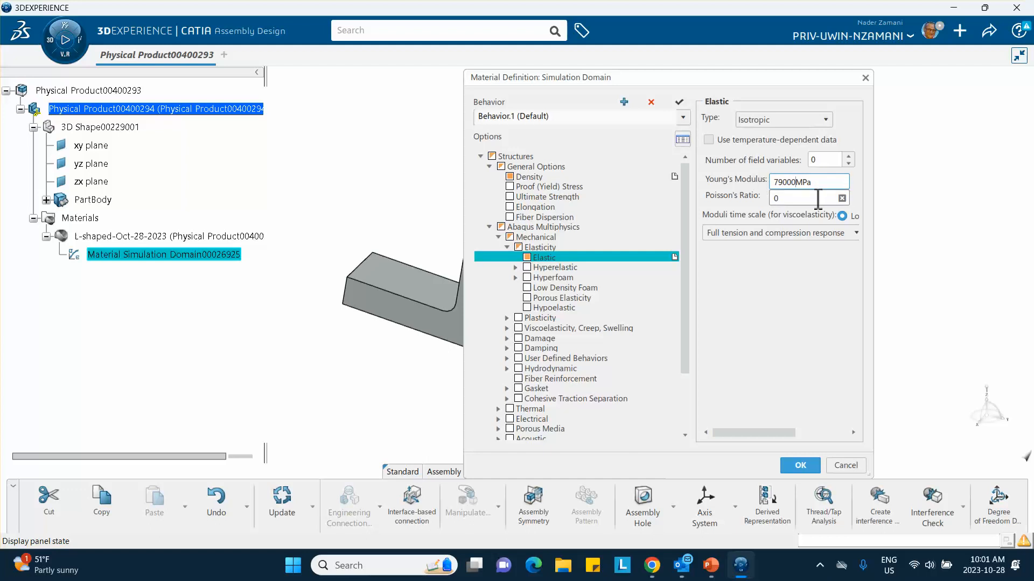
left_click(785, 199)
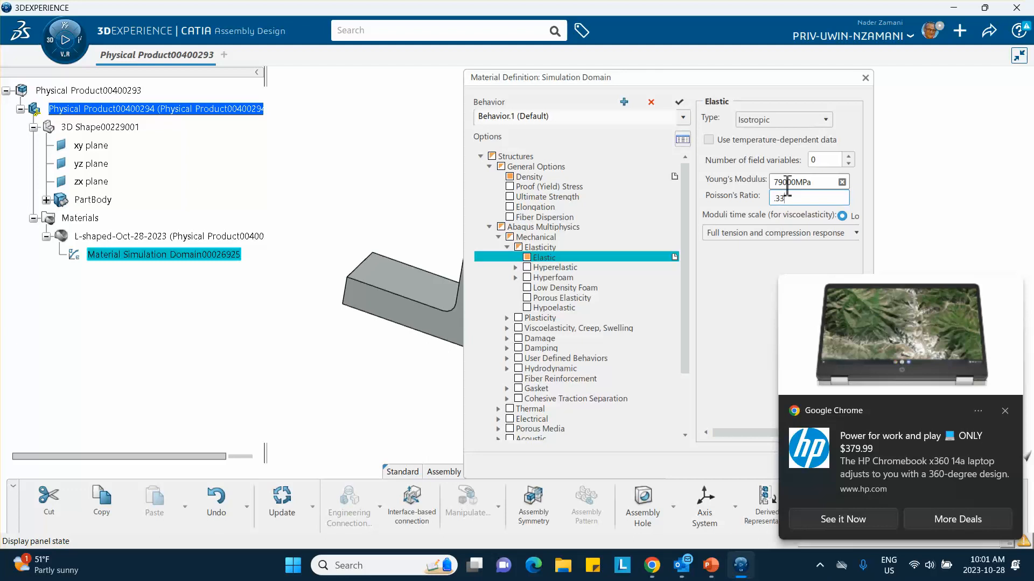
left_click(733, 286)
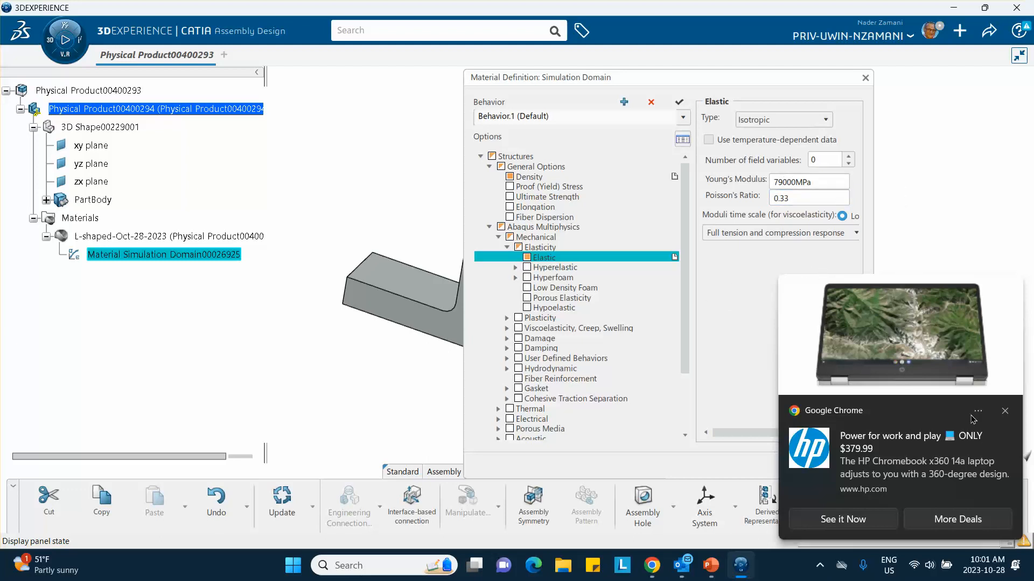
left_click(1005, 411)
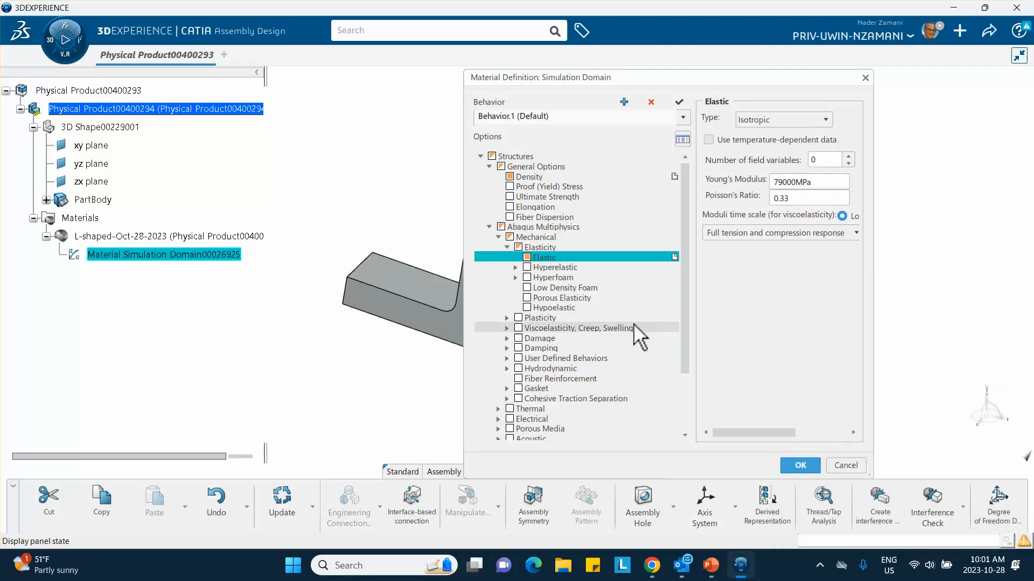
Step: Add Abaqus metal plasticity to the material with the Plastic option and widen the definition dialog to show the plastic strain column
left_click(507, 318)
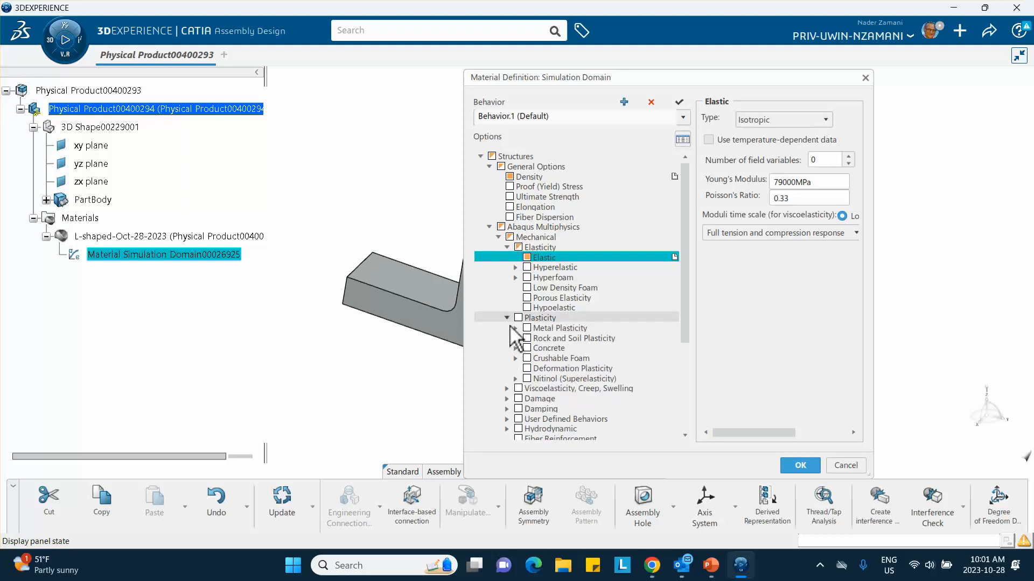
left_click(515, 329)
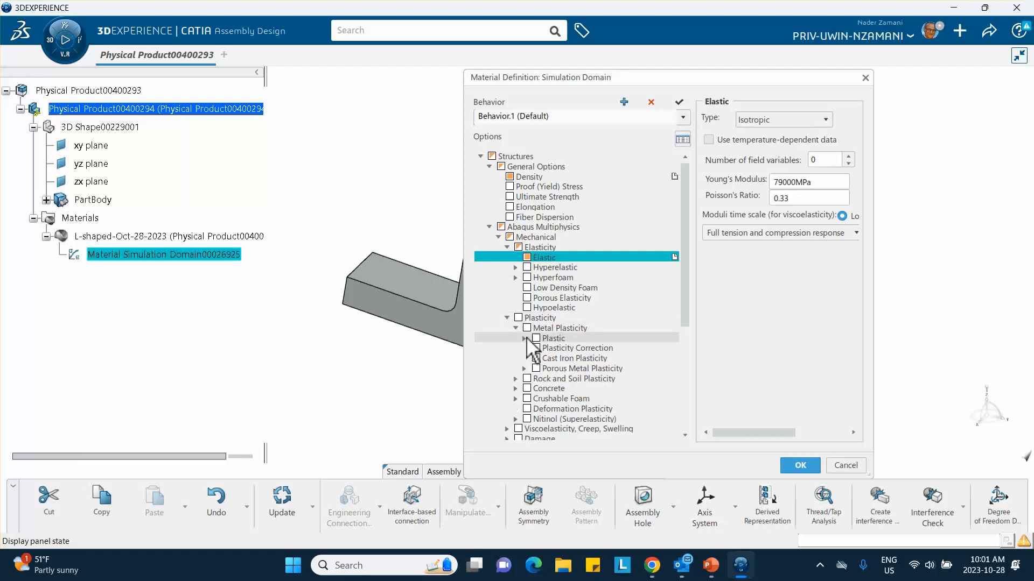
left_click(524, 338)
left_click(524, 338)
left_click(536, 338)
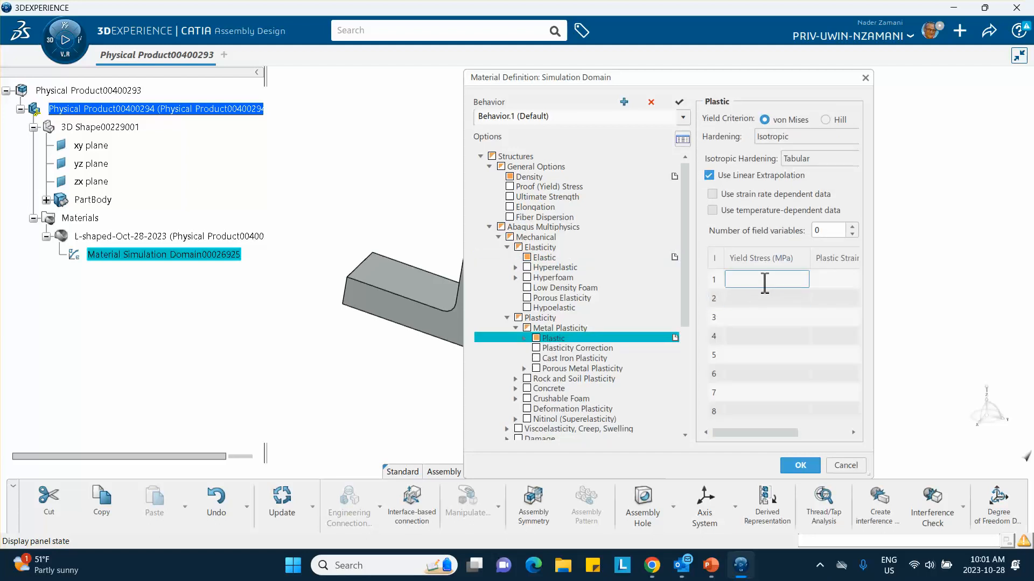
left_click_drag(874, 212, 914, 212)
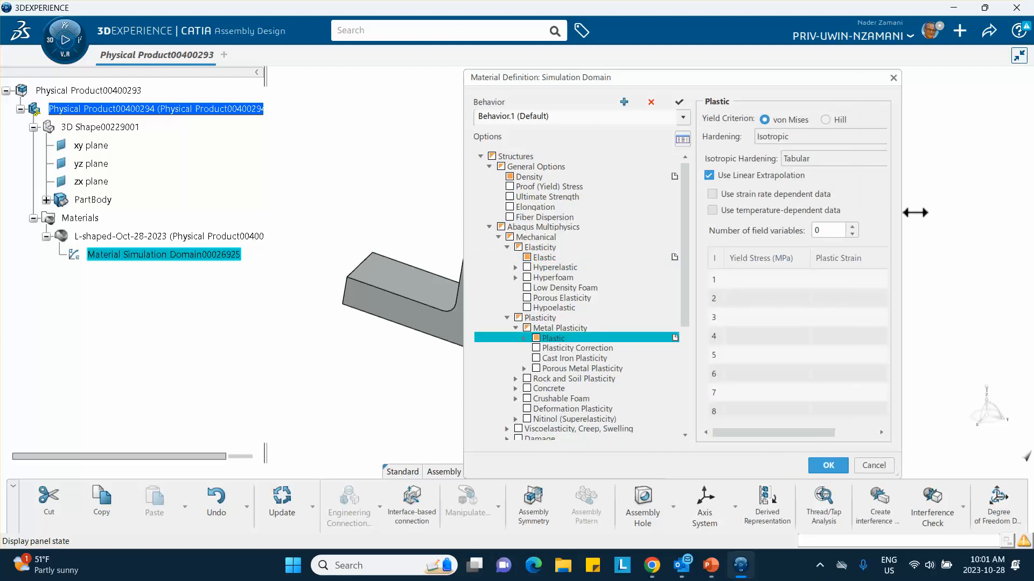
Step: Enter the yield stress and plastic strain pairs 150 MPa/0, 250 MPa/0.05, 350 MPa/0.15 and 500 MPa/0.75
left_click(752, 279)
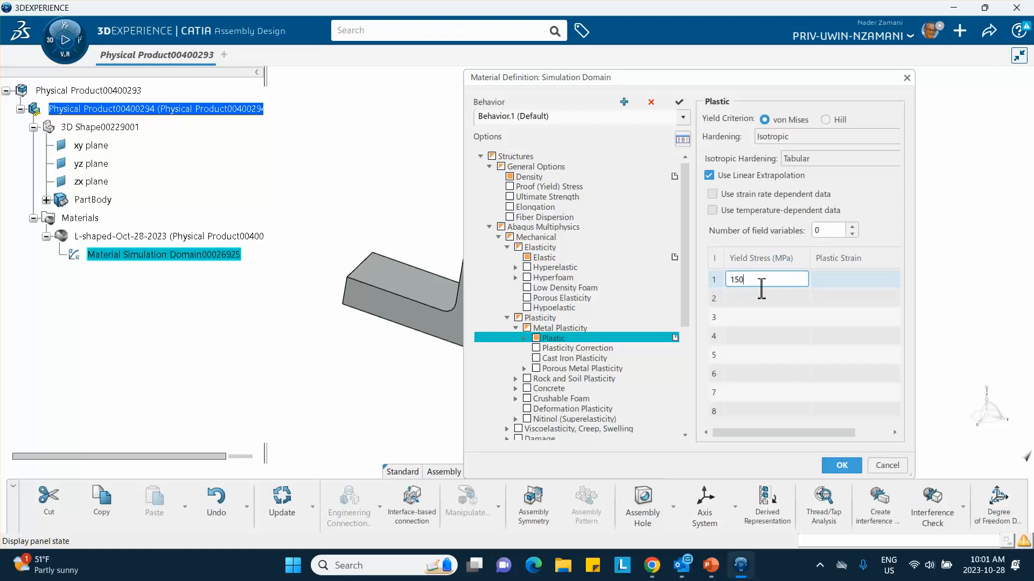
left_click(844, 277)
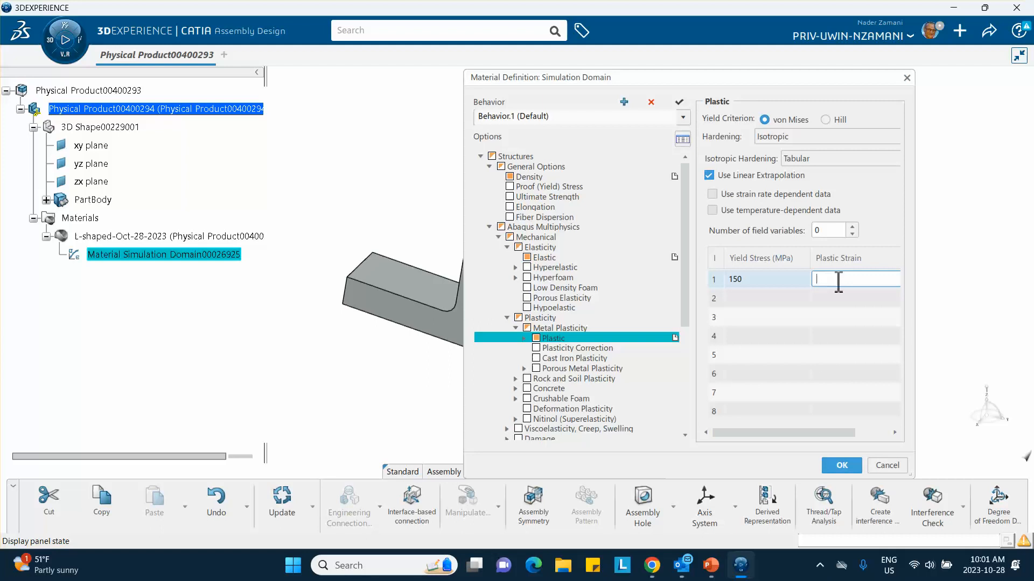
type("0")
left_click(761, 299)
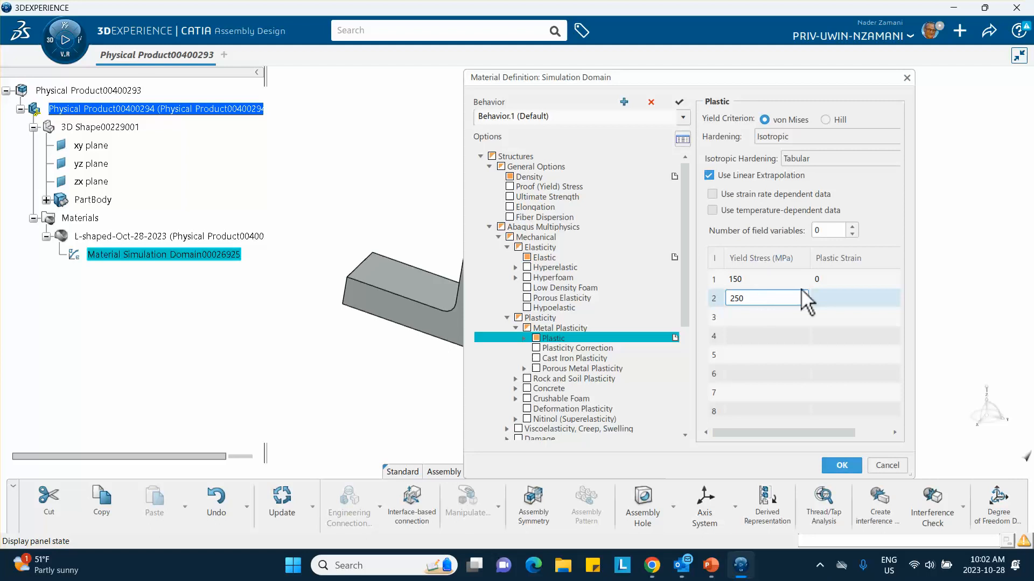
left_click(816, 299)
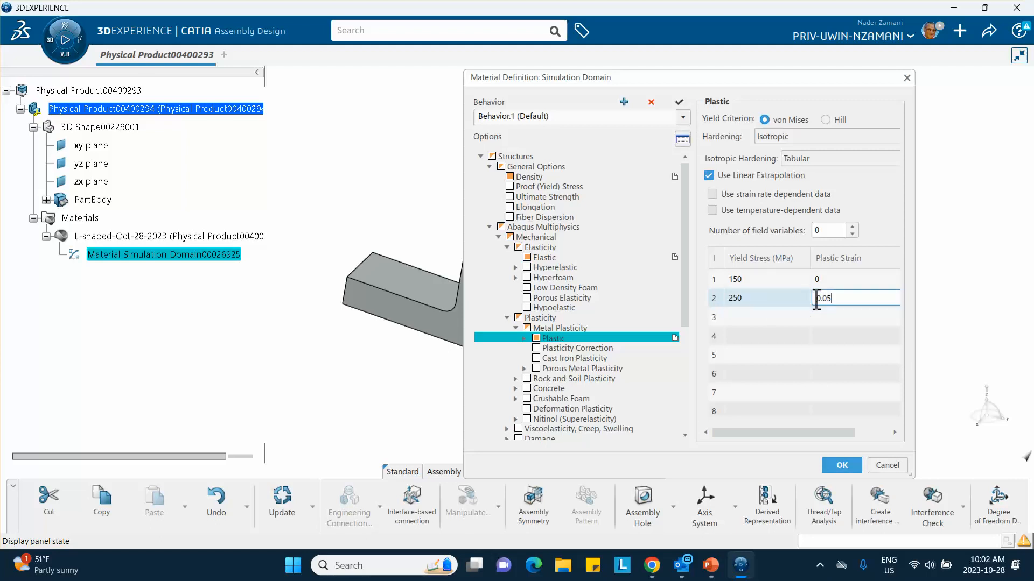
left_click(784, 318)
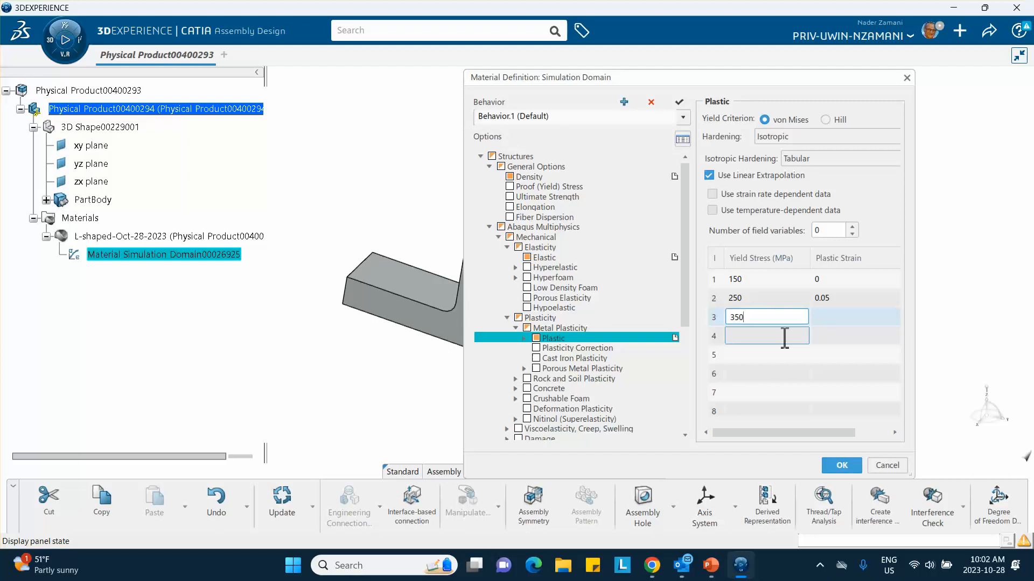
left_click(841, 318)
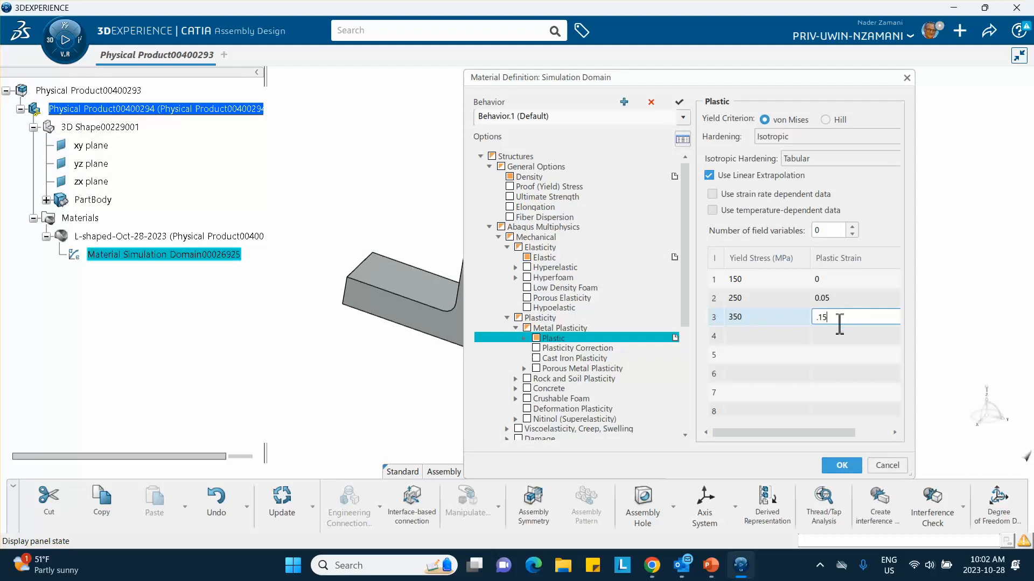
left_click(758, 336)
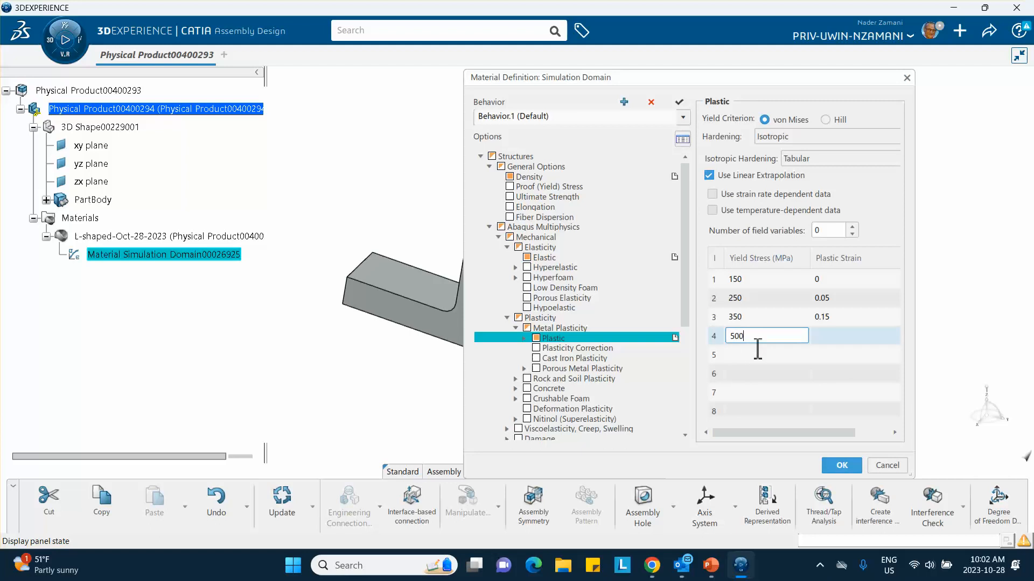
left_click(837, 338)
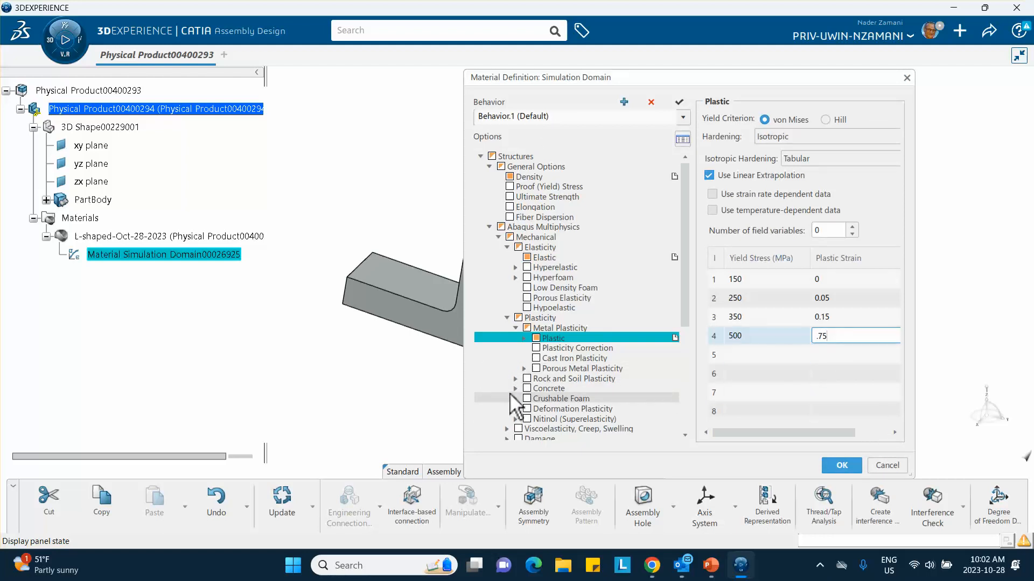
Step: Examine which ductile metal damage models are available among the Abaqus mechanical options
scroll(560, 384, "down", 2)
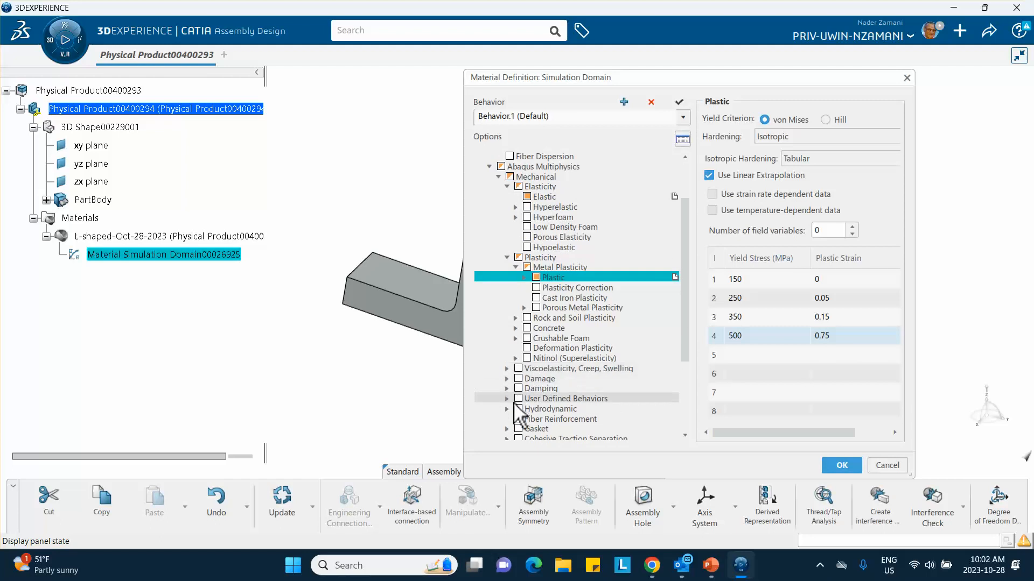
left_click(507, 379)
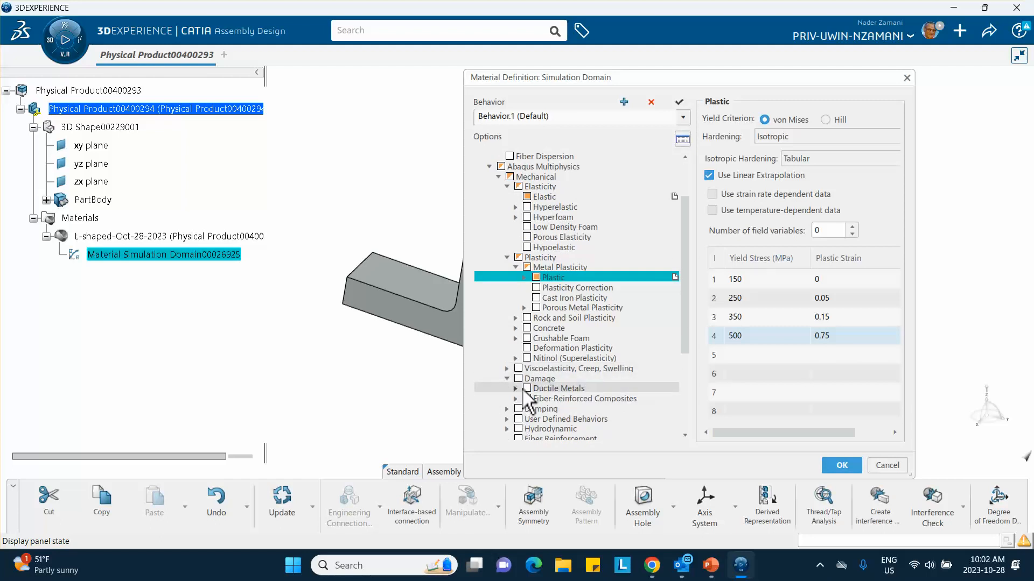
left_click(516, 389)
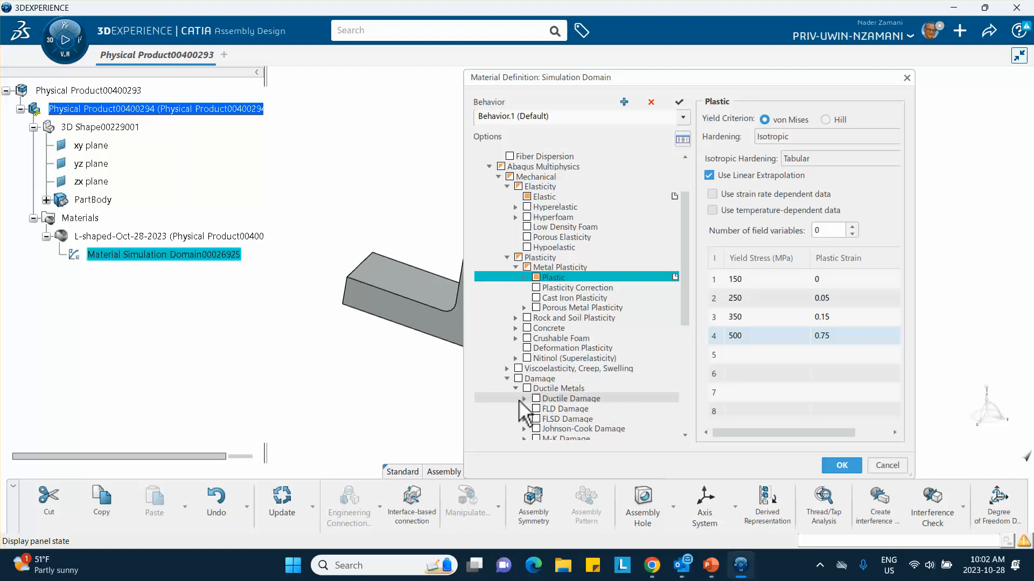
scroll(521, 402, "down", 2)
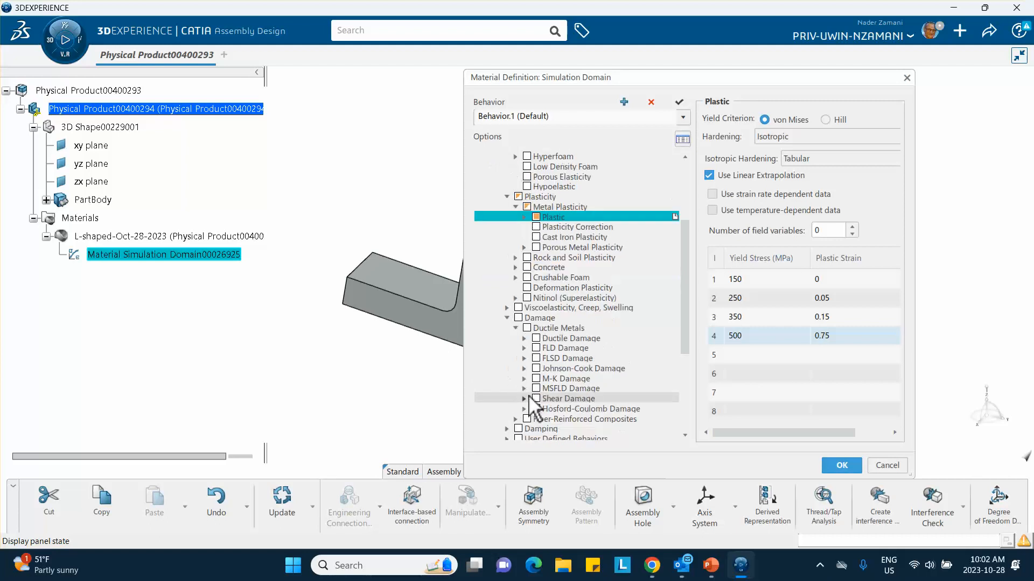
left_click(516, 327)
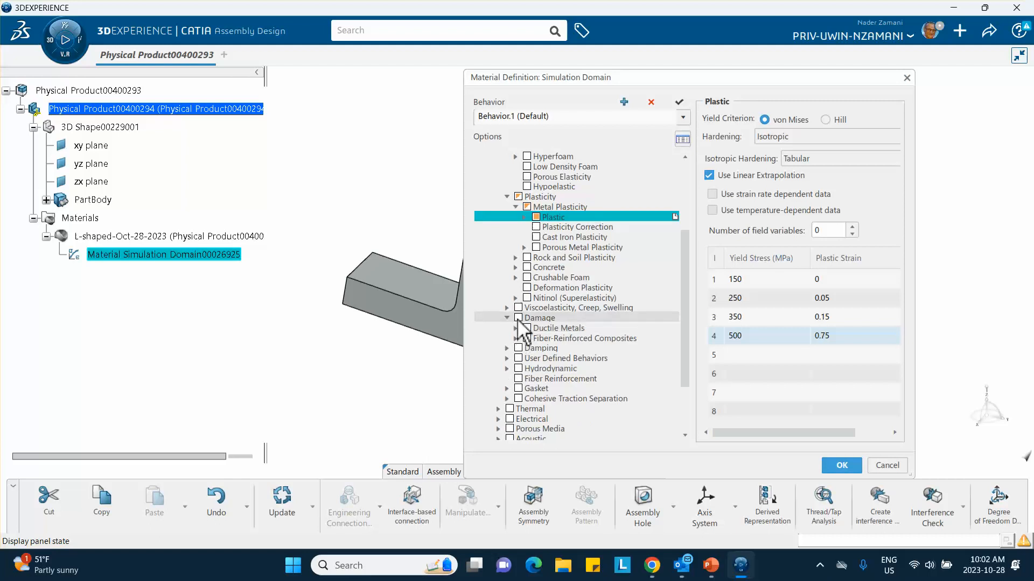
left_click(507, 319)
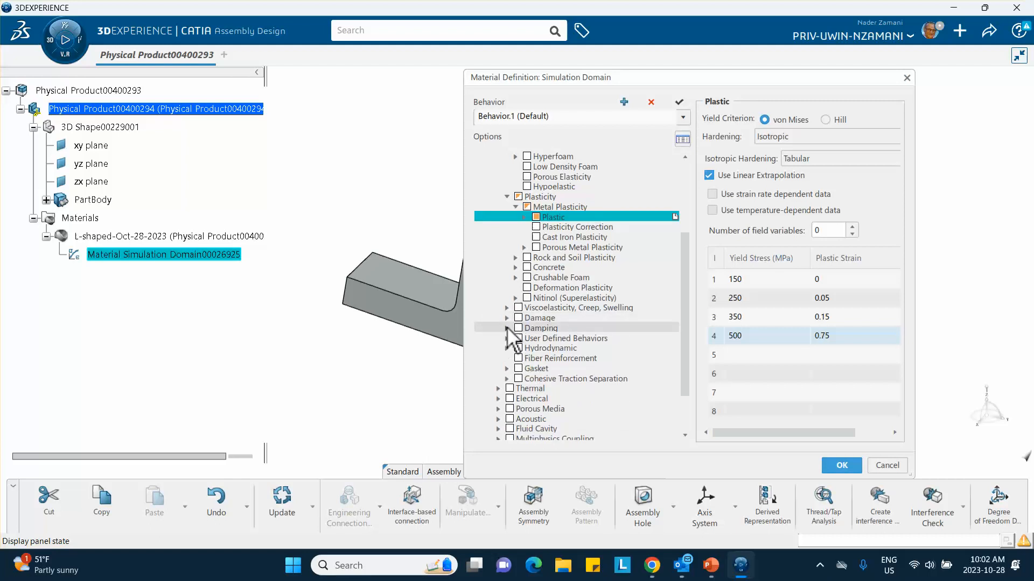
Step: Add Abaqus damping with a mass proportional alpha of 25 Hz and accept the material definition
left_click(506, 328)
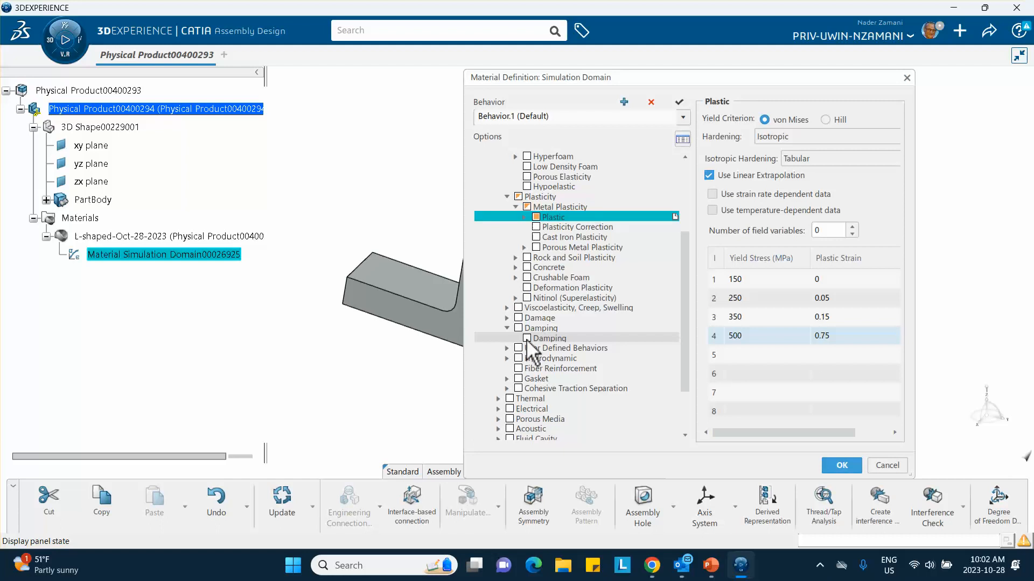
left_click(527, 339)
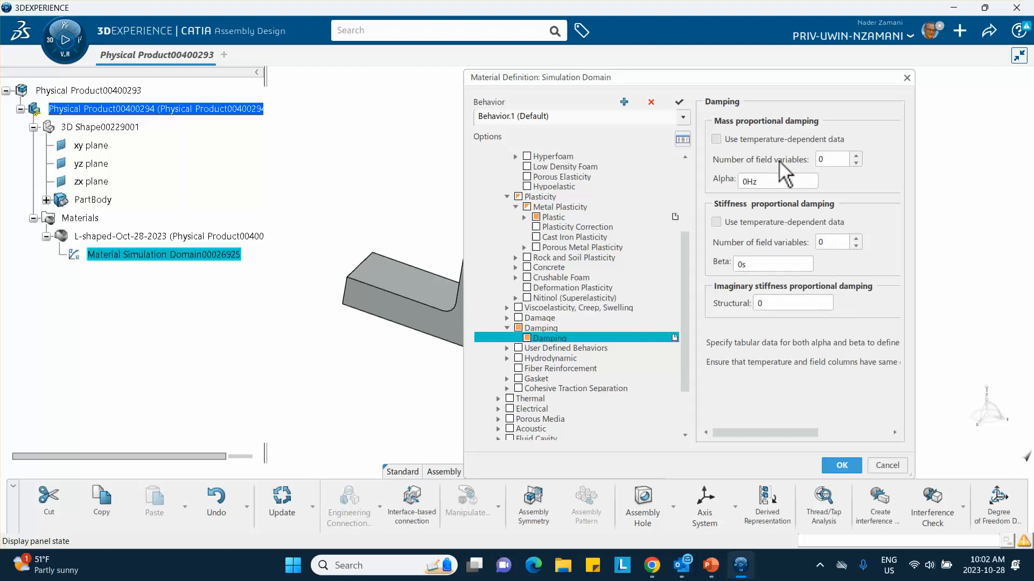
double_click(759, 183)
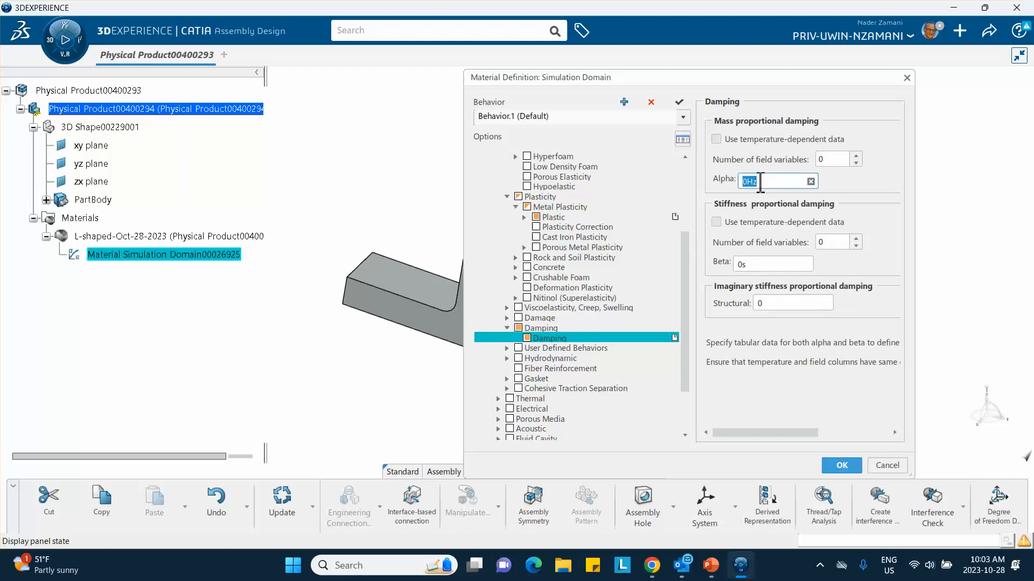
type("25")
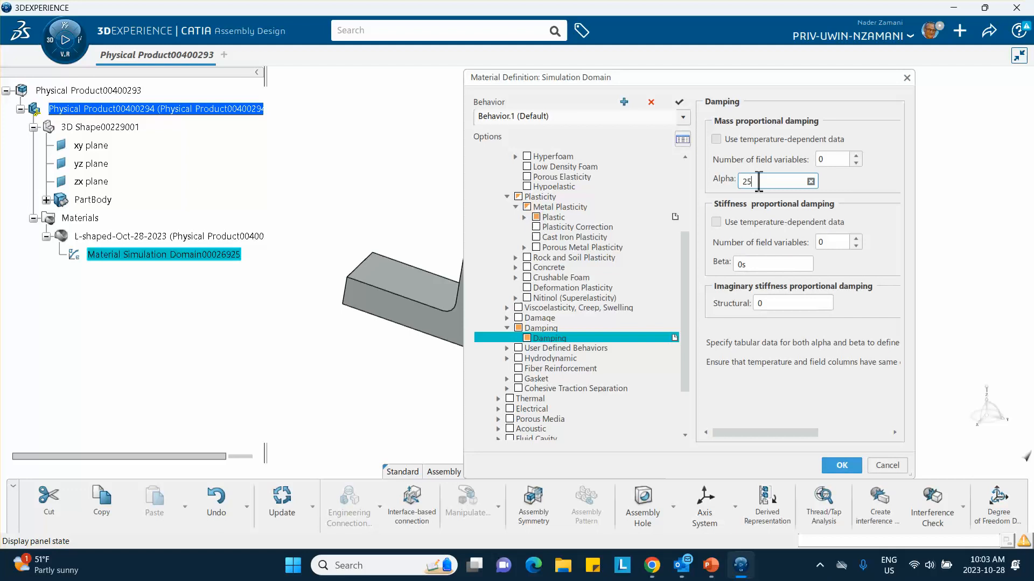
left_click(837, 467)
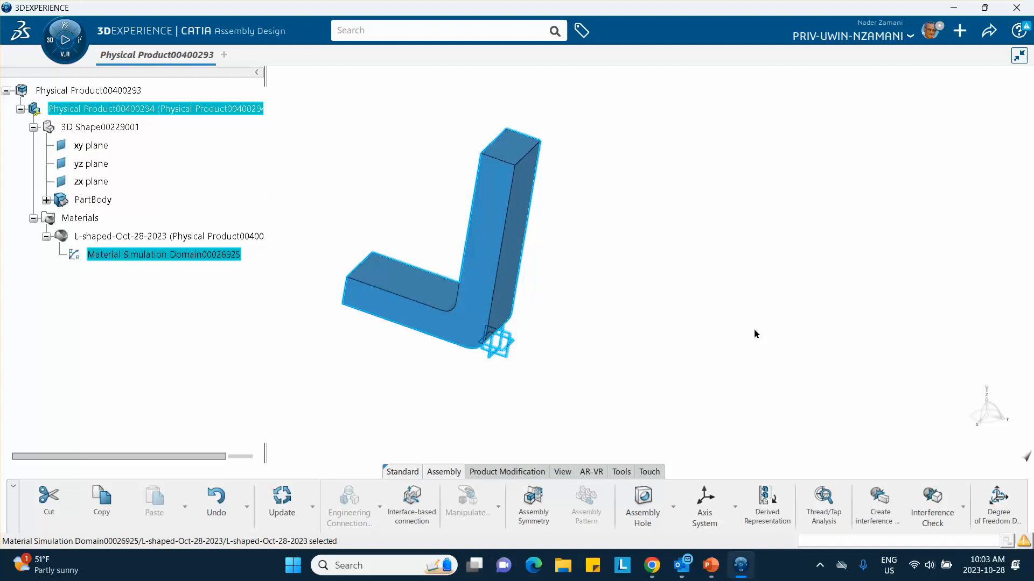
Step: Save the assembly and insert a new 3D Part under the root physical product
left_click(989, 31)
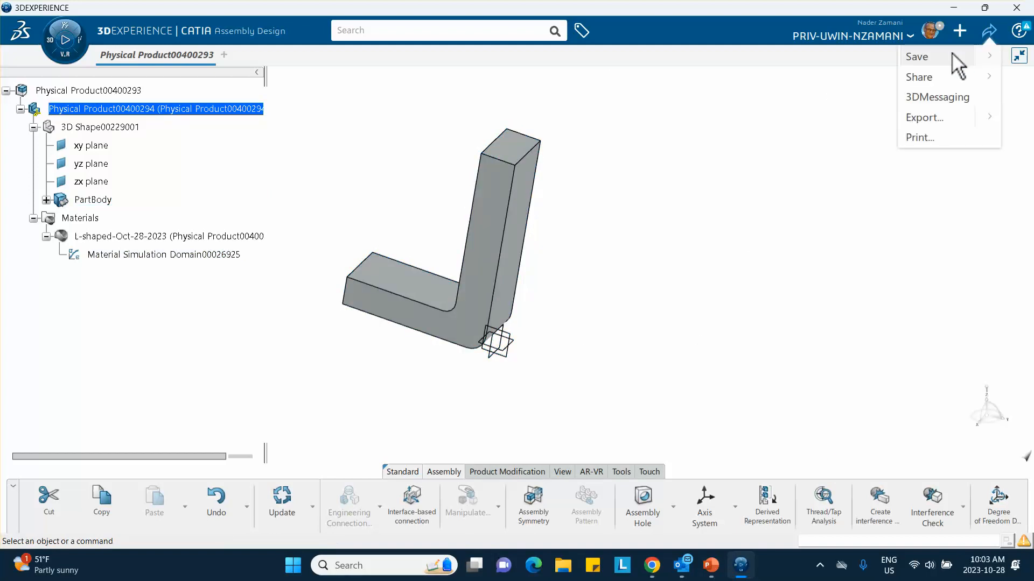
left_click(925, 57)
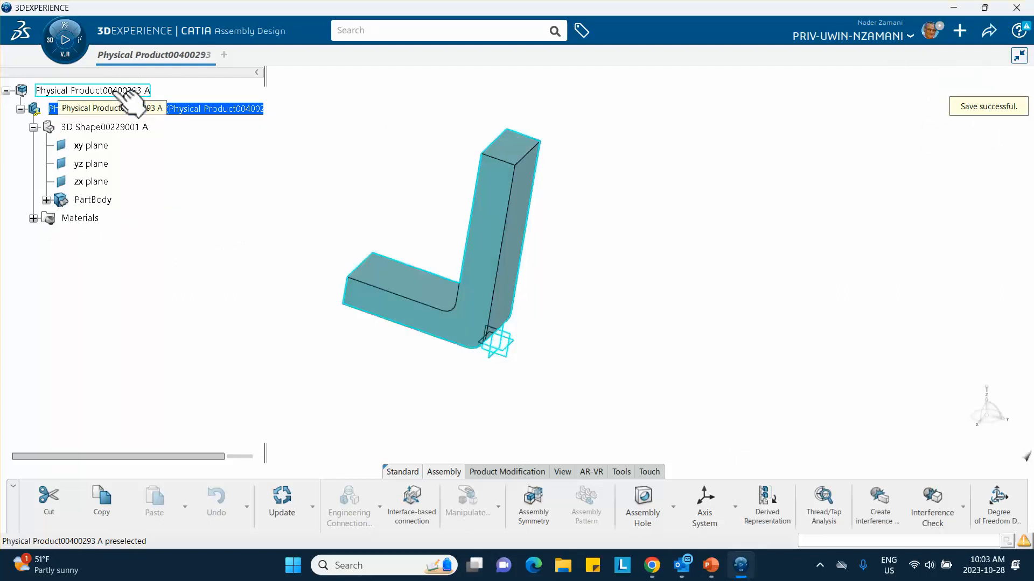
right_click(128, 96)
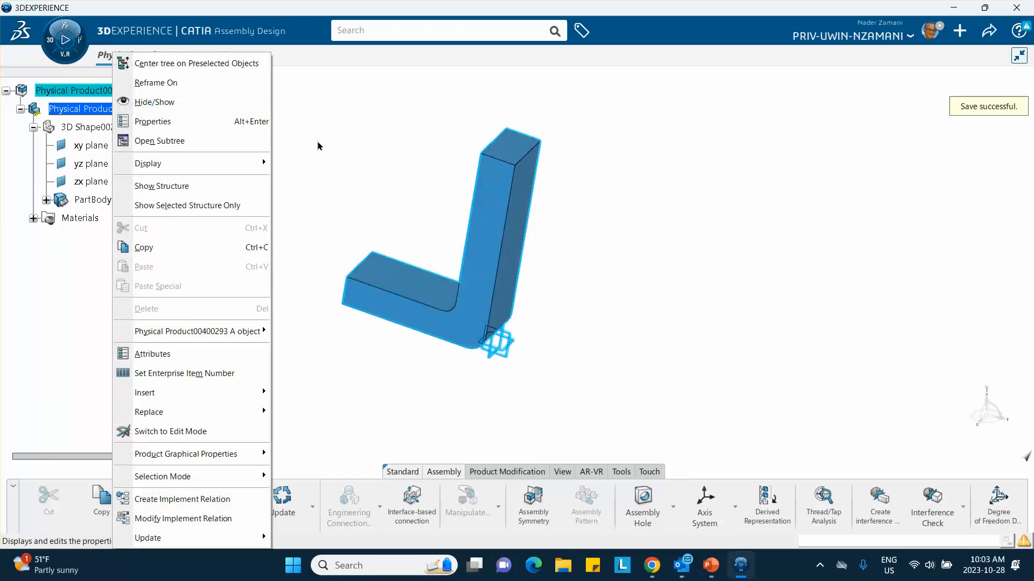
left_click(134, 96)
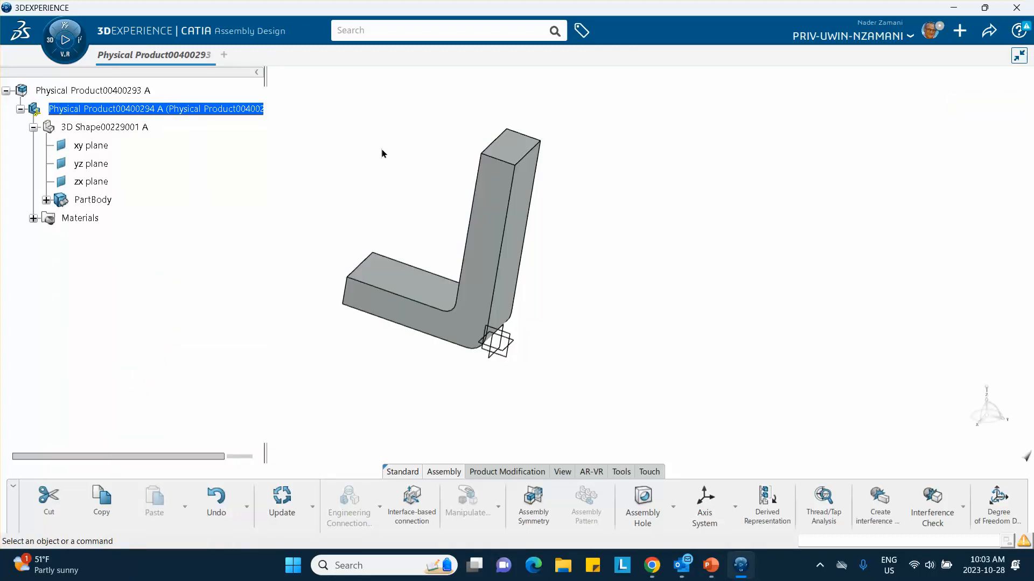
right_click(134, 92)
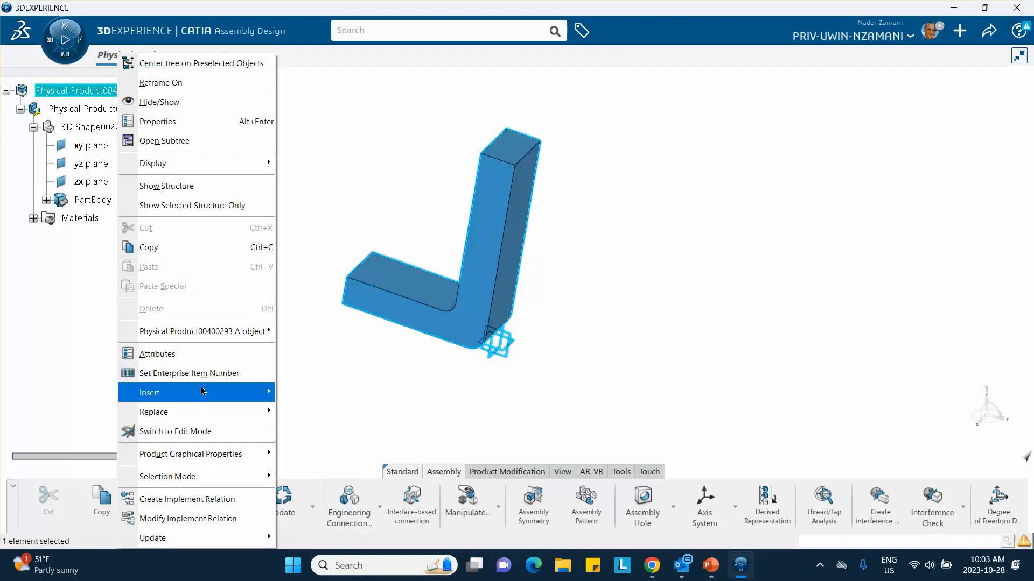
mouse_move(203, 393)
left_click(318, 154)
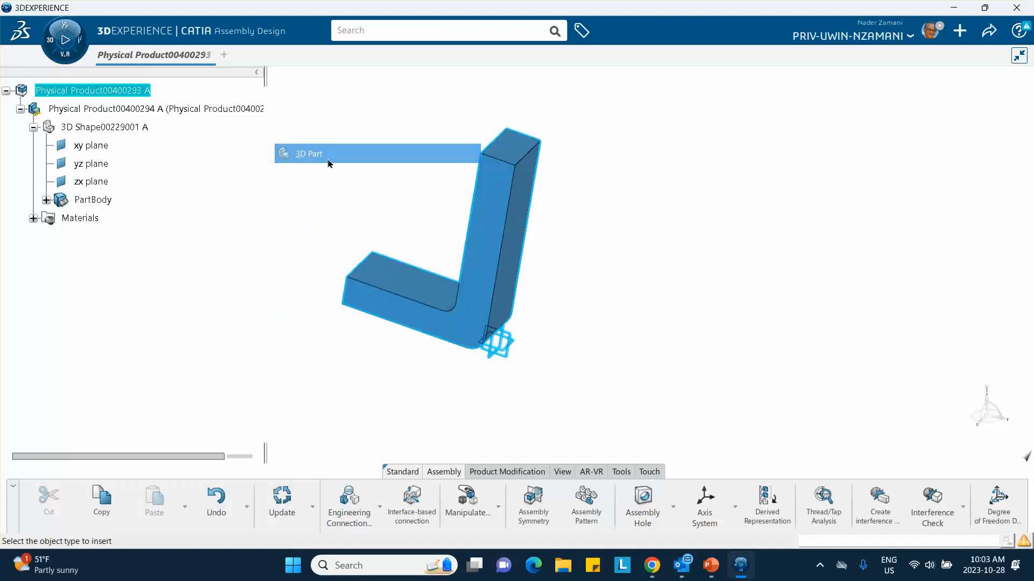
Step: Activate the new part's 3D shape and open a positioned sketch on the L-shaped part's yz plane
left_click(20, 237)
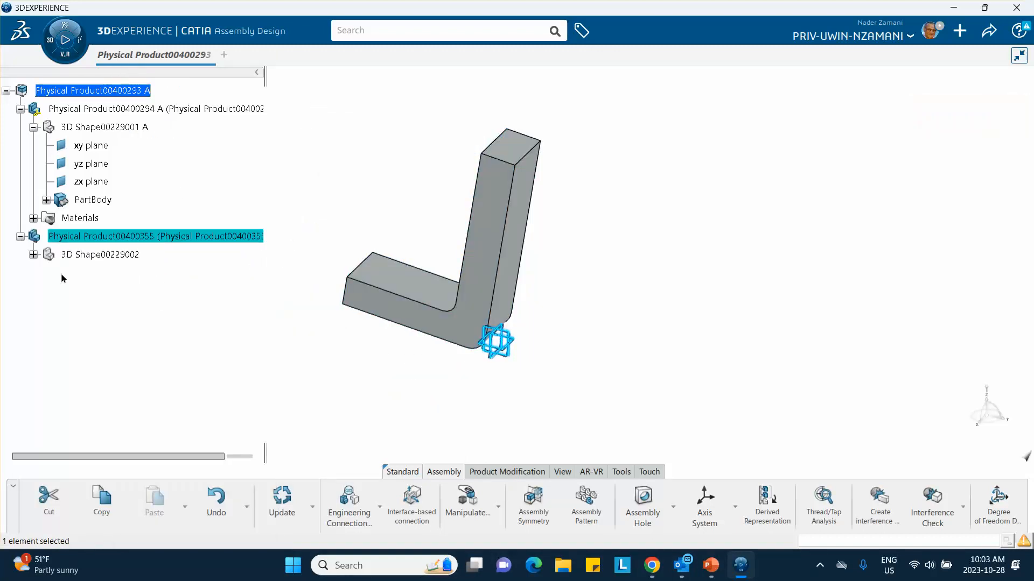
left_click(33, 254)
double_click(113, 254)
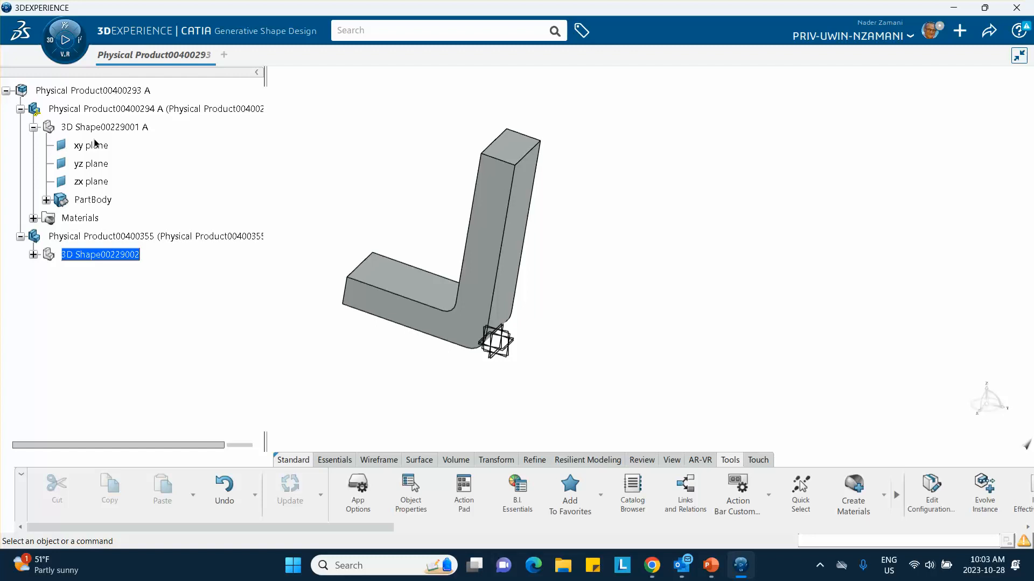
left_click(90, 165)
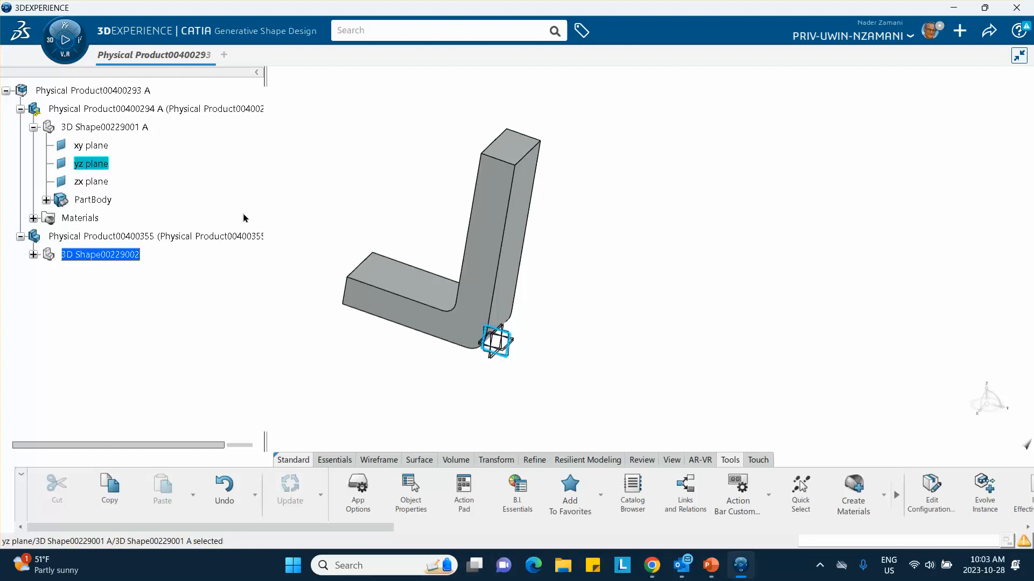
left_click(330, 459)
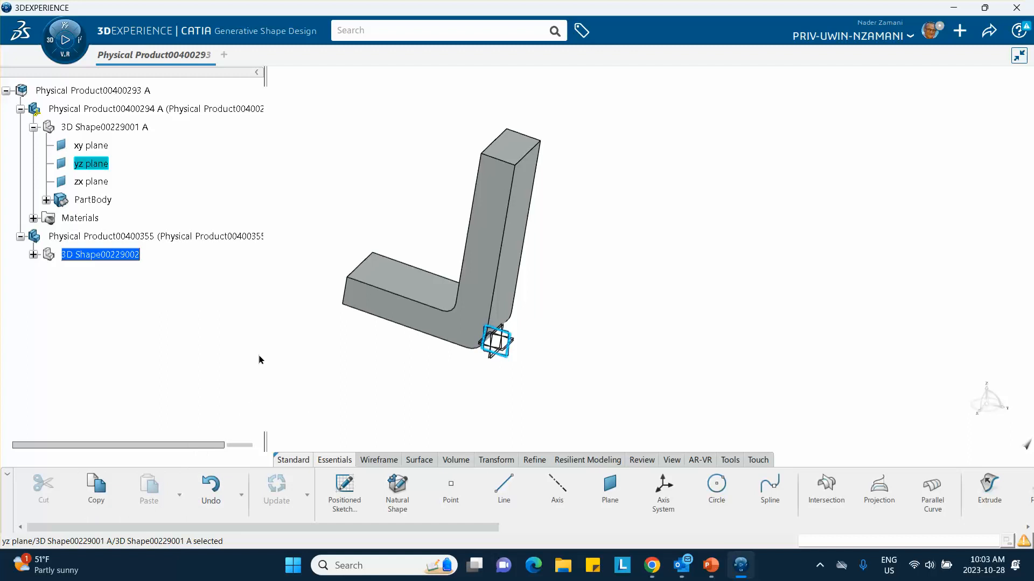
left_click(345, 487)
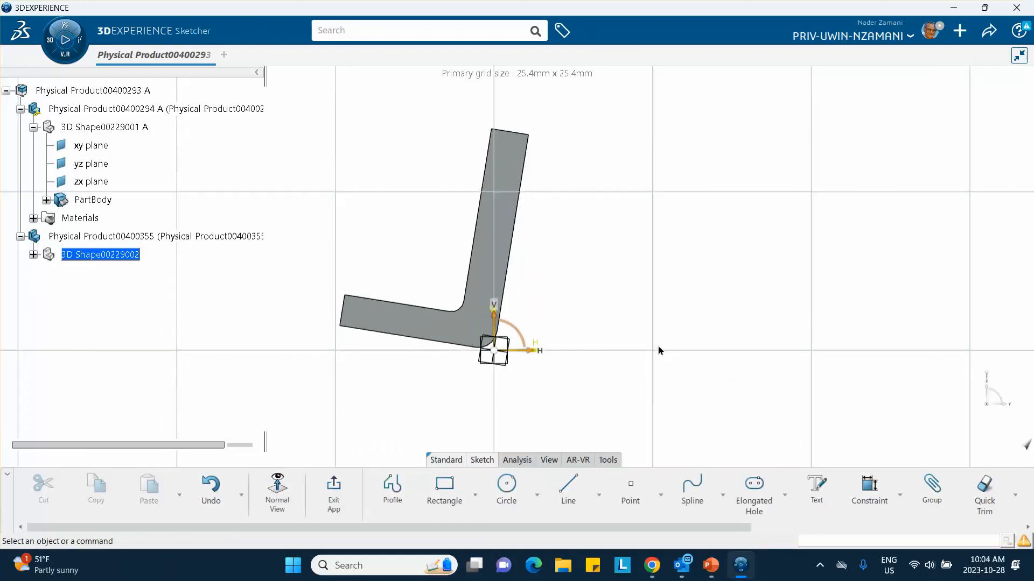
Step: Sketch a horizontal line along the H axis beneath the L-shaped part, extending past both sides of the part
left_click(566, 493)
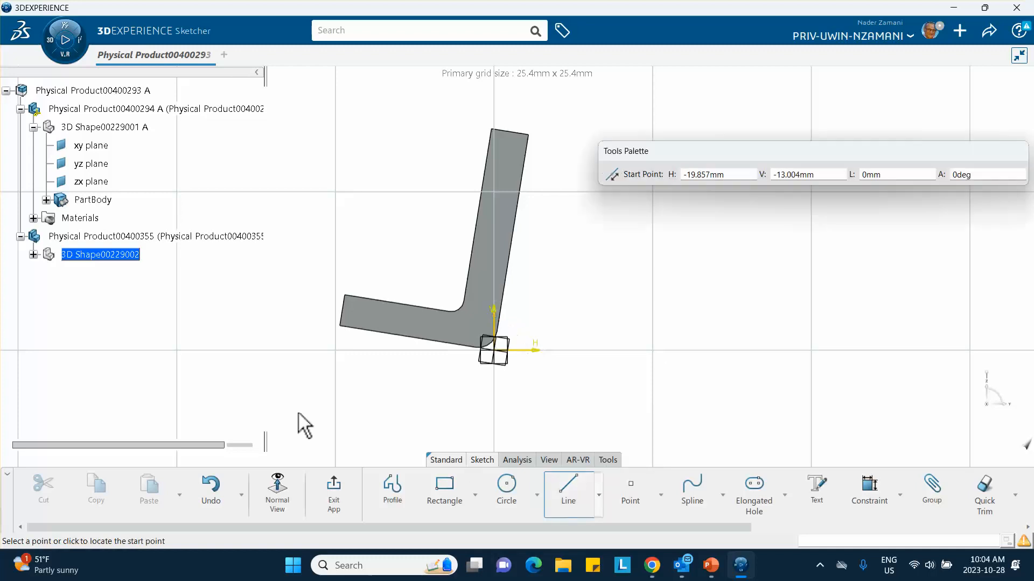
left_click(270, 350)
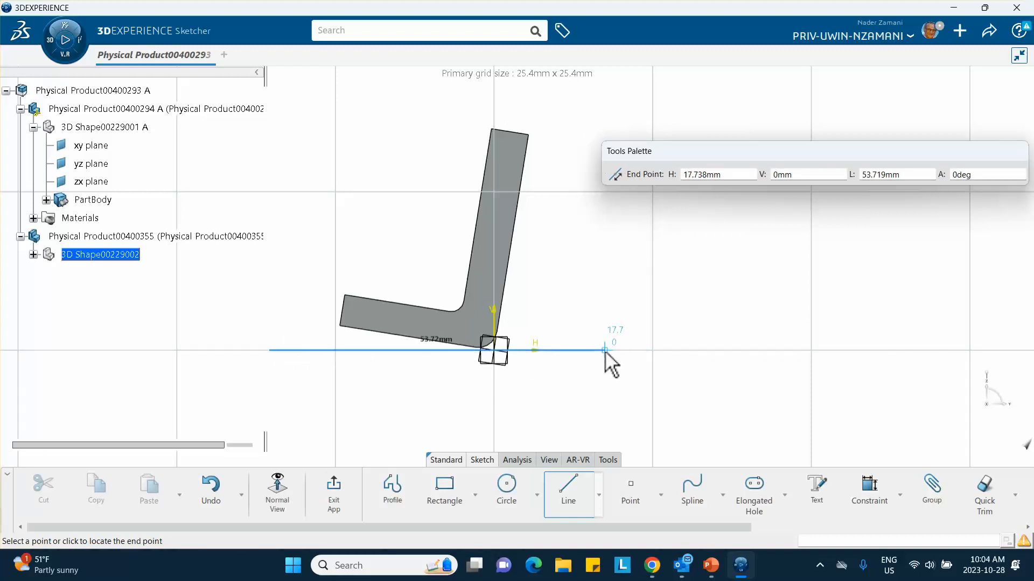
left_click(640, 350)
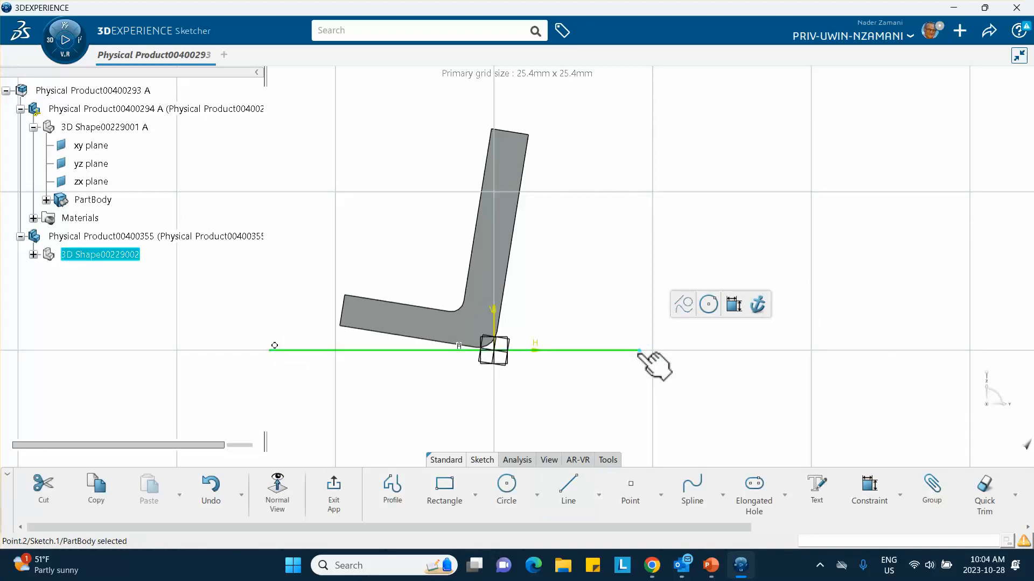
middle_click_drag(592, 396, 576, 311)
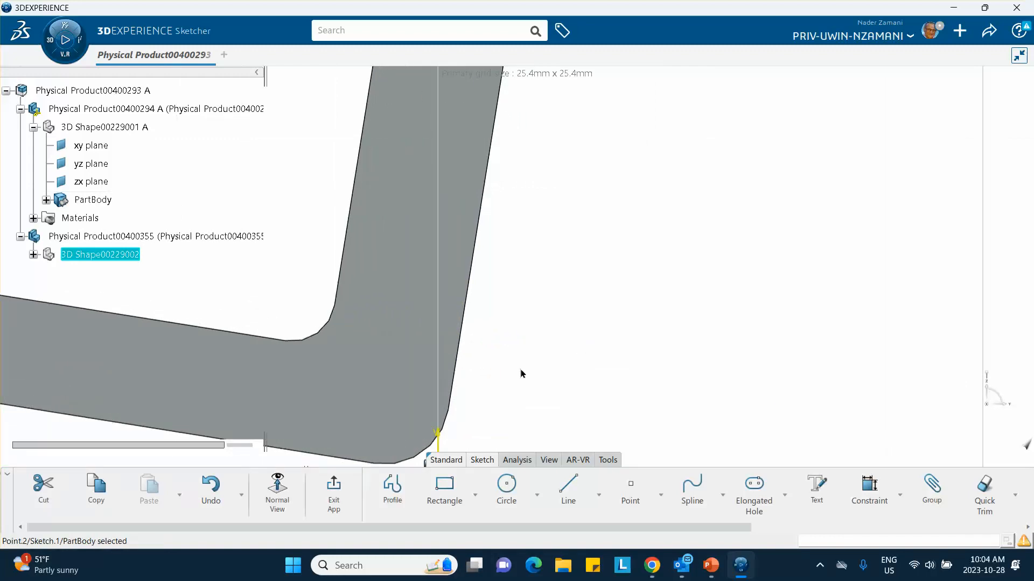
middle_click_drag(522, 371, 551, 237)
middle_click_drag(548, 277, 553, 243)
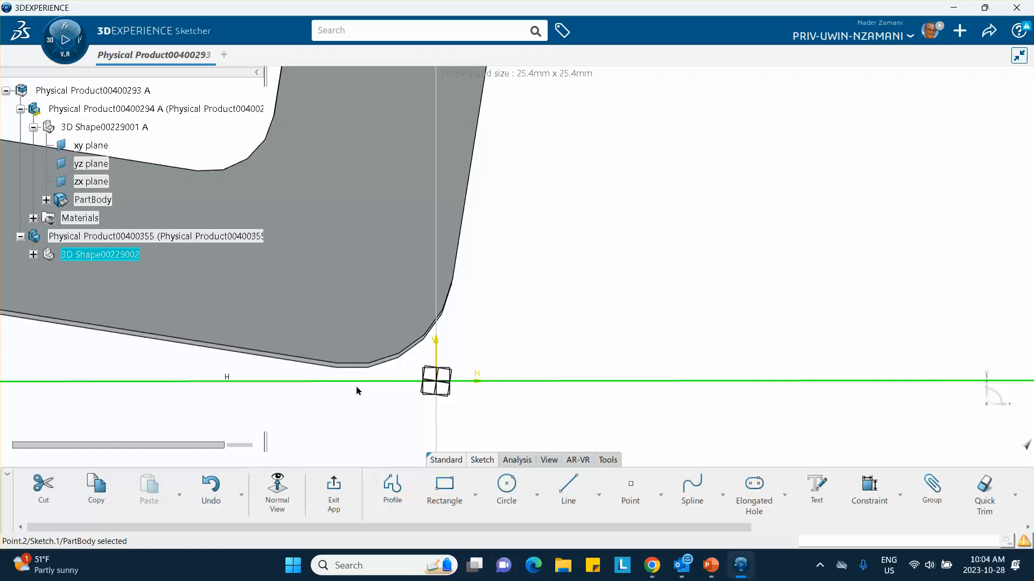
left_click(357, 389)
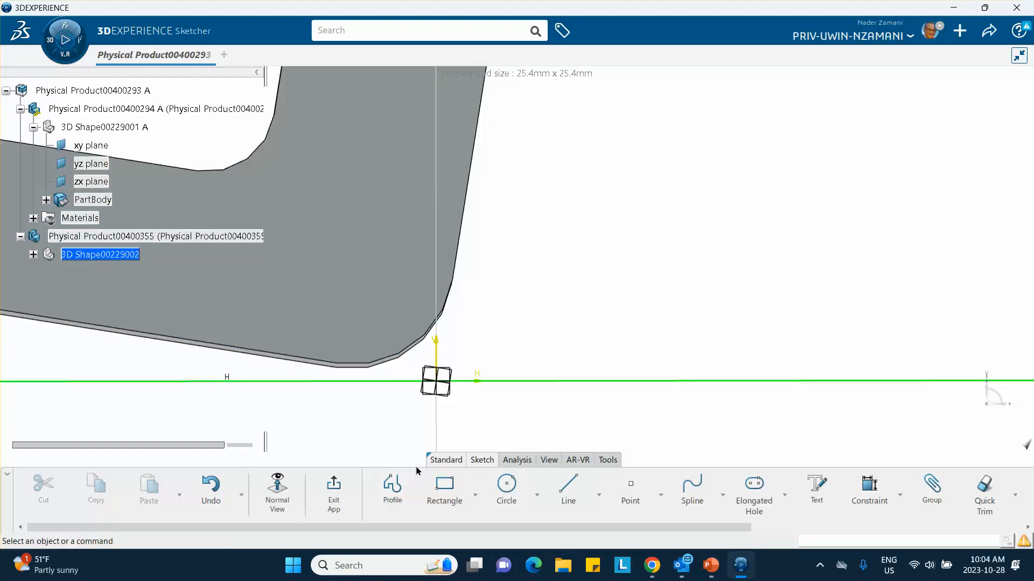
left_click(333, 382)
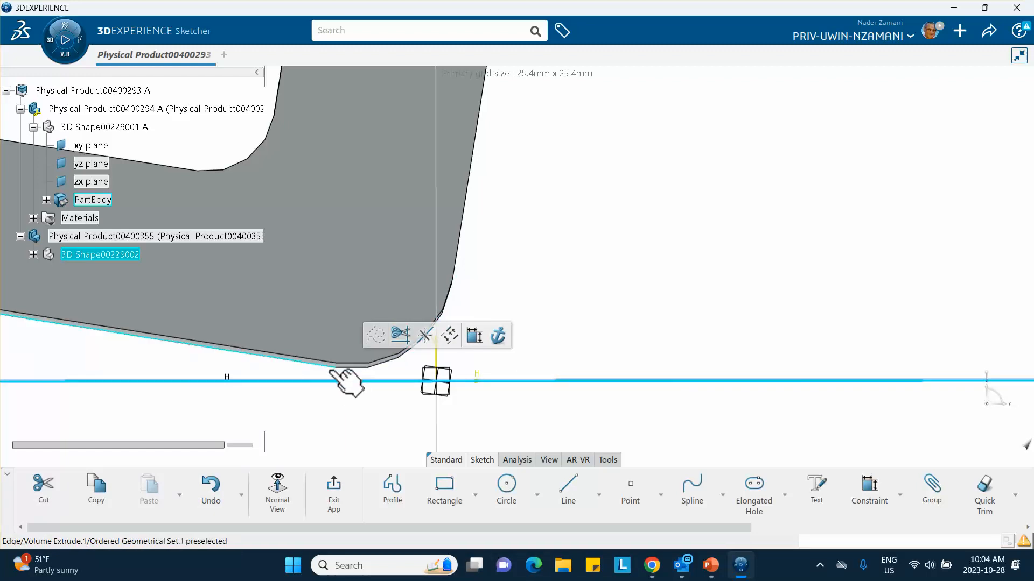
left_click(351, 371)
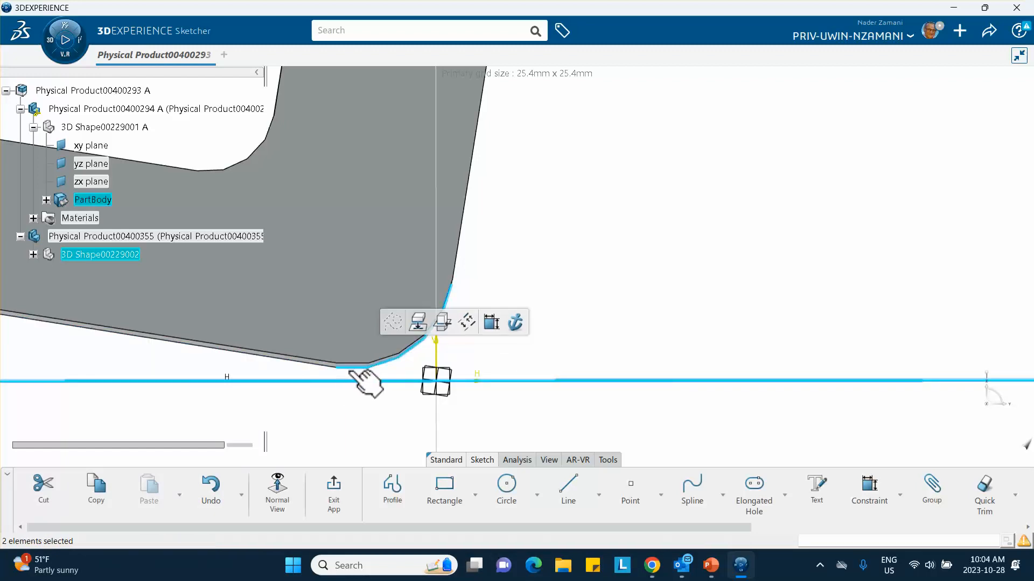
left_click(900, 496)
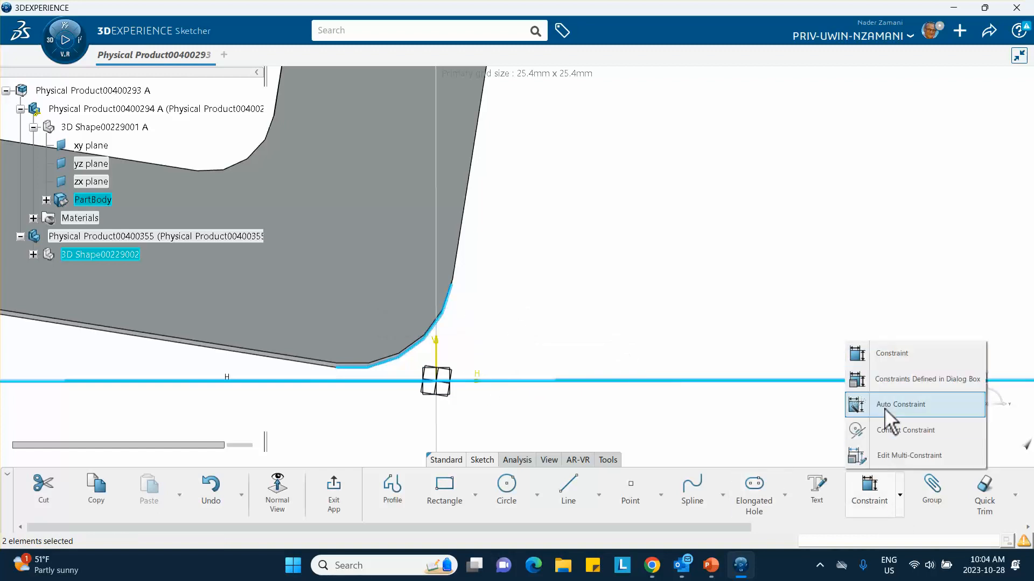
left_click(887, 384)
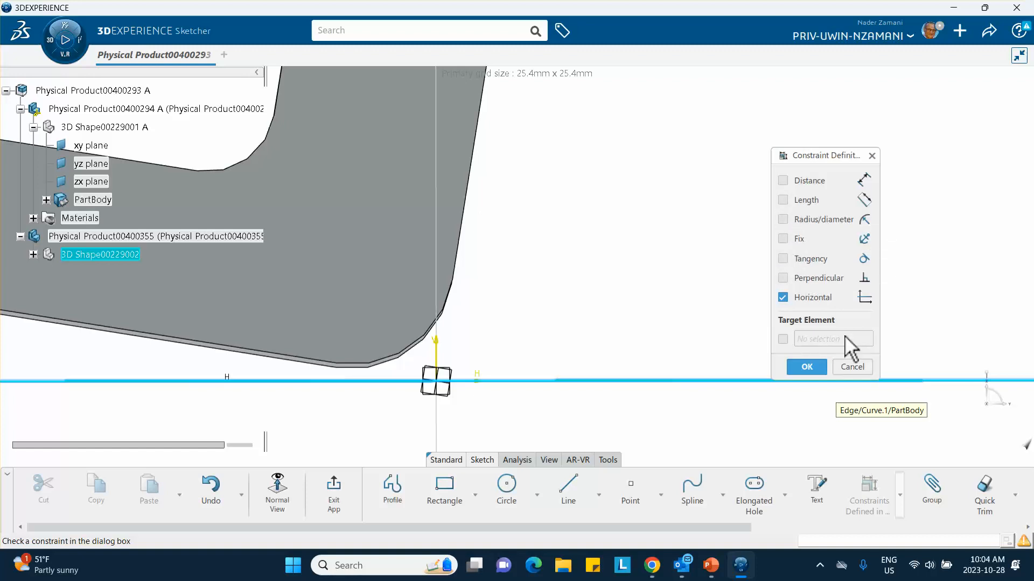
left_click(856, 365)
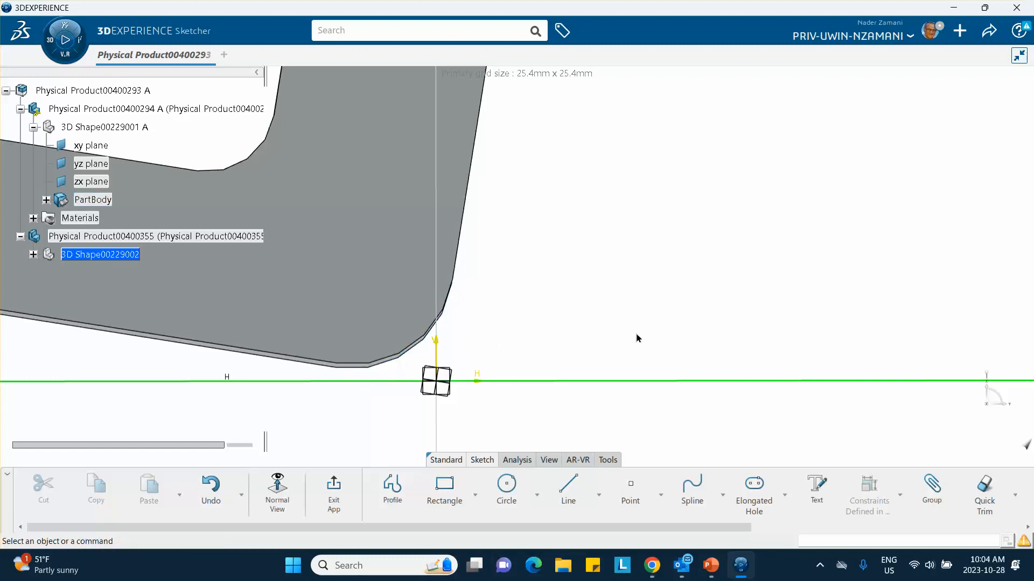
Step: Sketch a shorter horizontal line at about V 0.3 mm, between the part's rounded corner and the first line, and convert it to a construction element
left_click(569, 492)
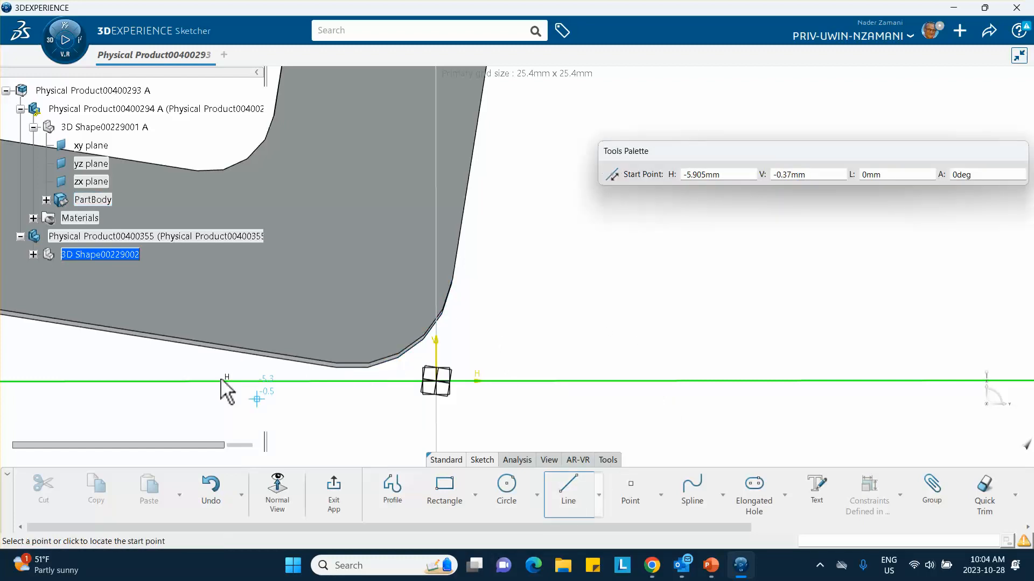
left_click(170, 370)
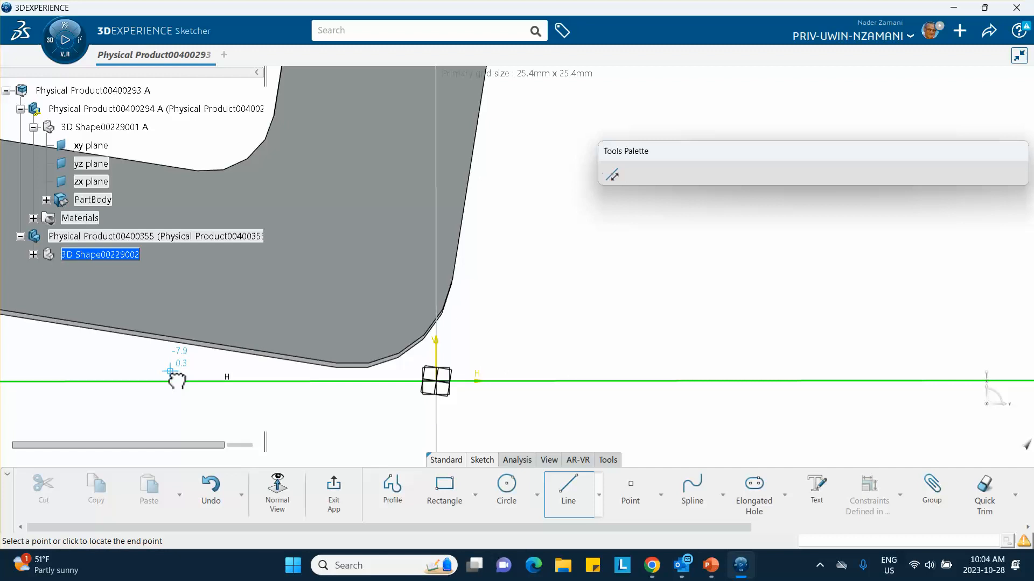
left_click(541, 371)
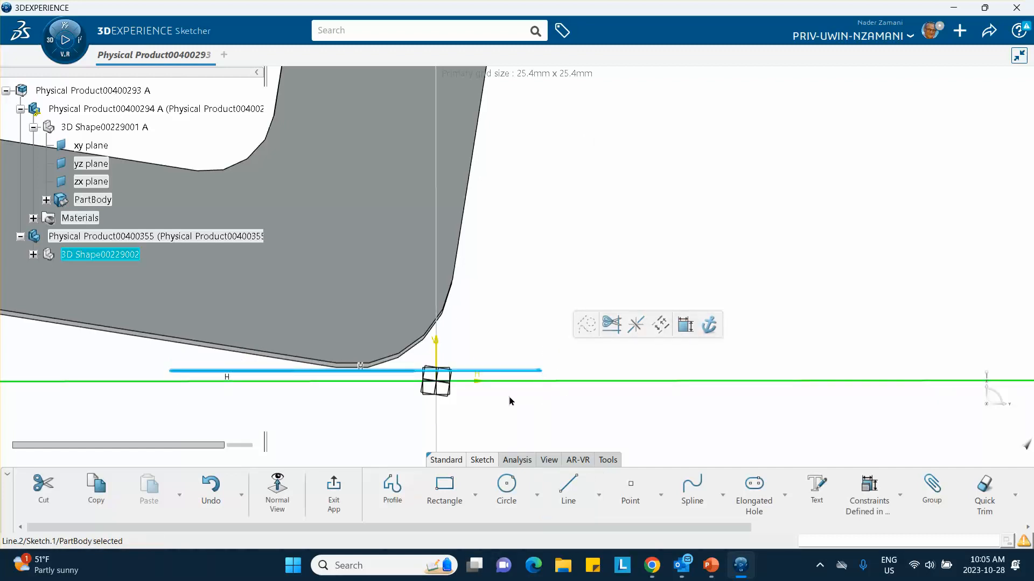
mouse_move(513, 402)
middle_mouse_down()
mouse_move(521, 409)
mouse_move(521, 375)
middle_mouse_up()
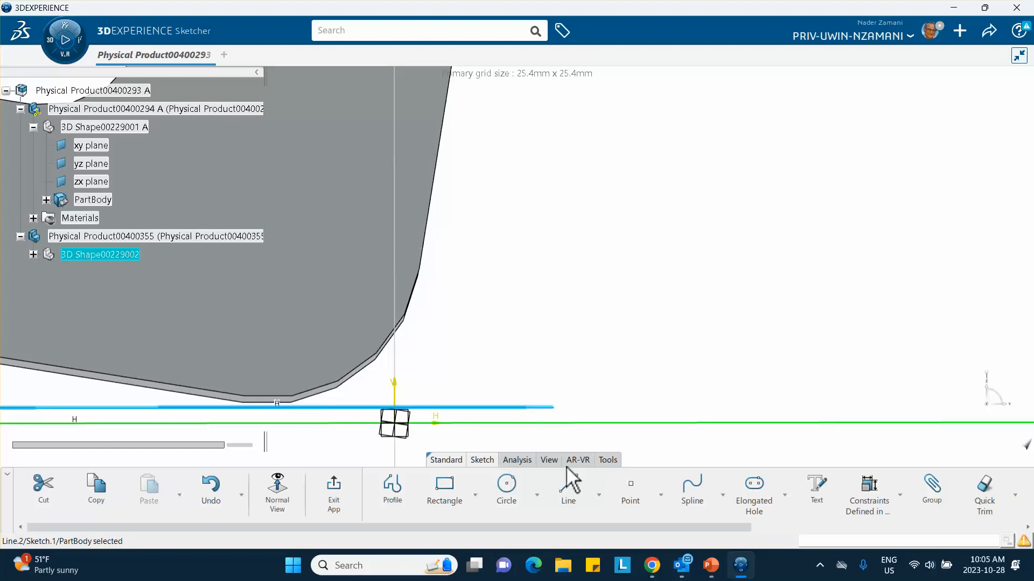
left_click(616, 350)
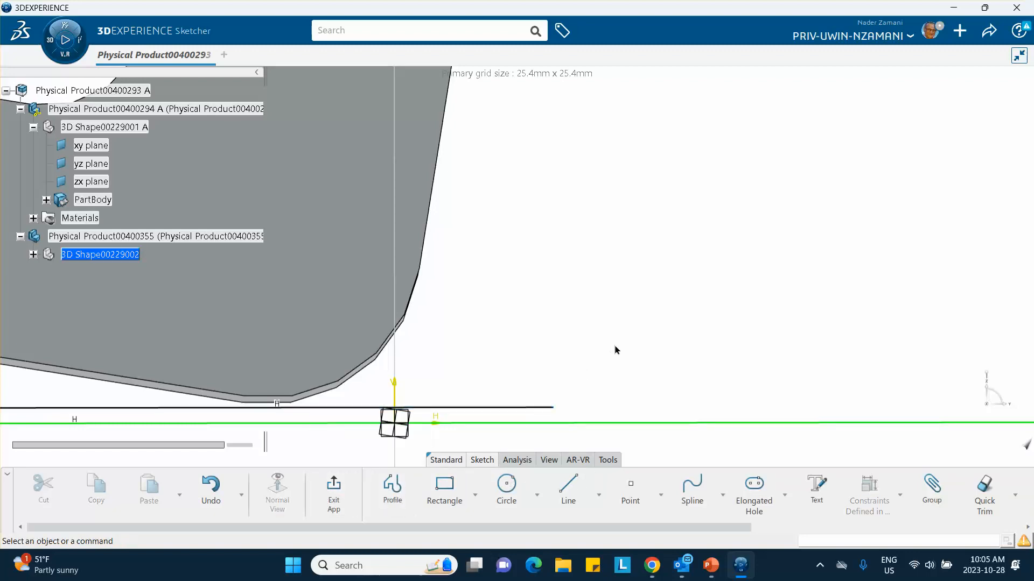
left_click(514, 406)
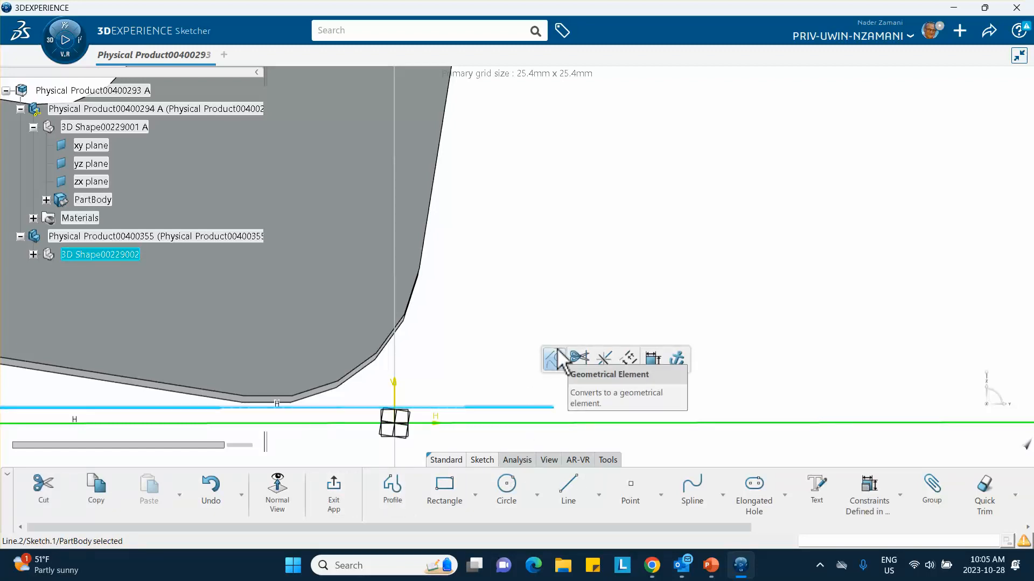
left_click(556, 354)
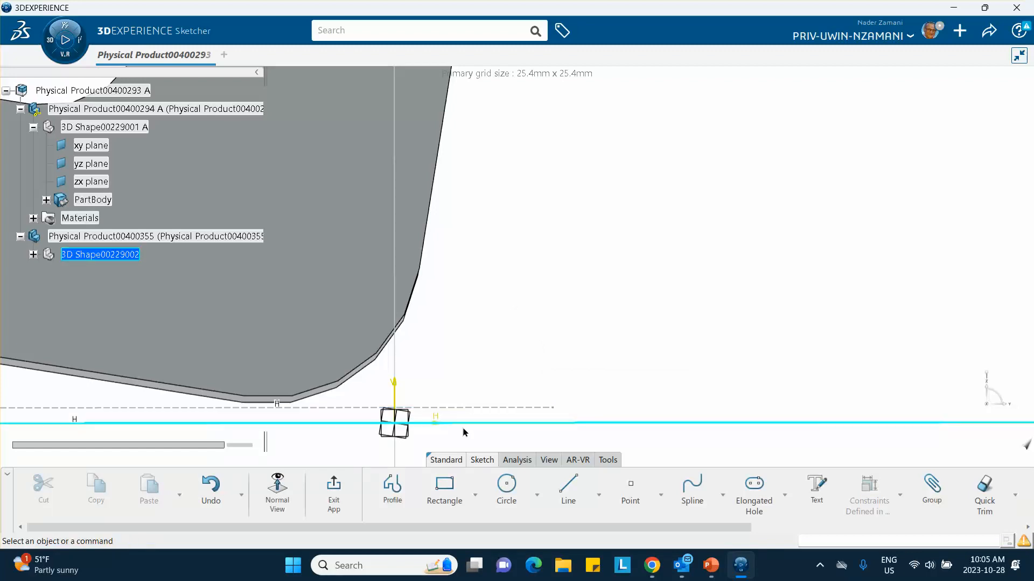
Step: Try to make the short construction line coincident with the longer horizontal line
left_click(477, 424)
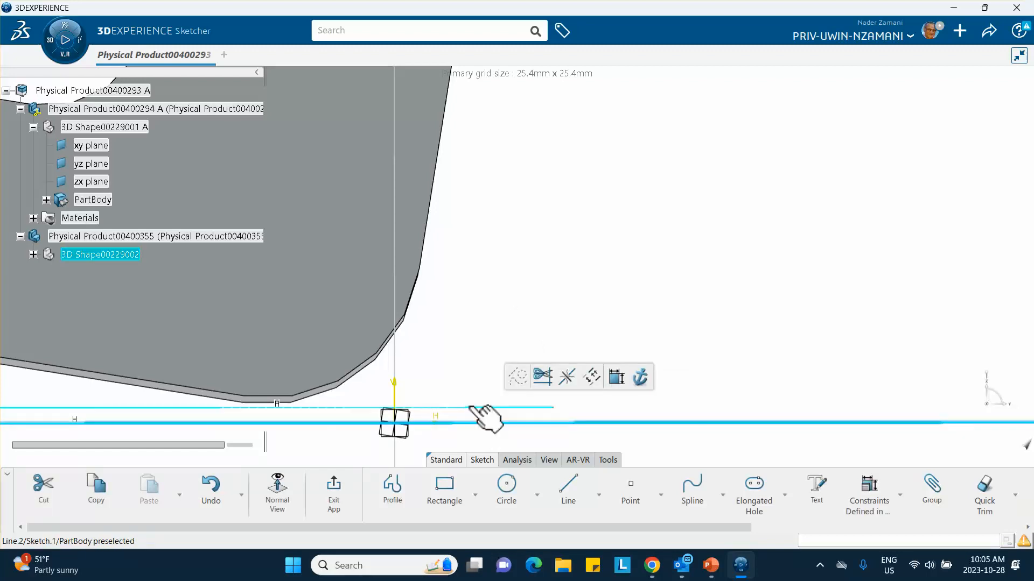
left_click(472, 408, "ctrl")
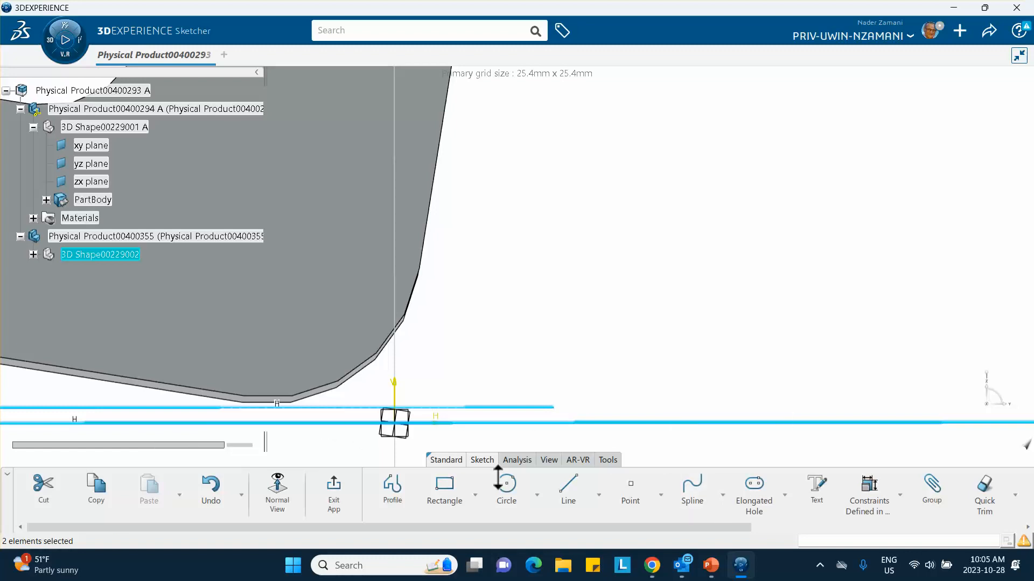
left_click(884, 500)
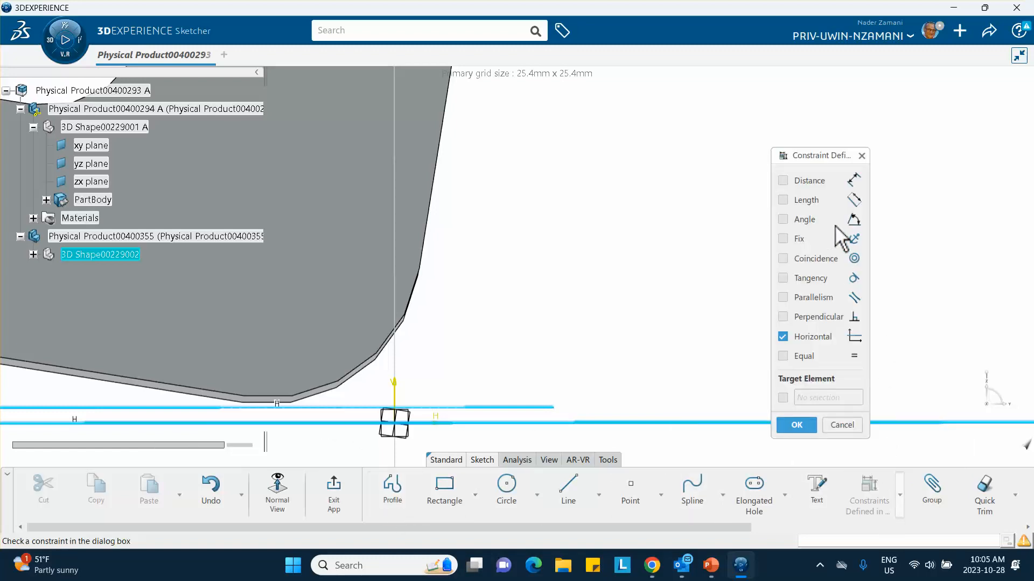
left_click(783, 259)
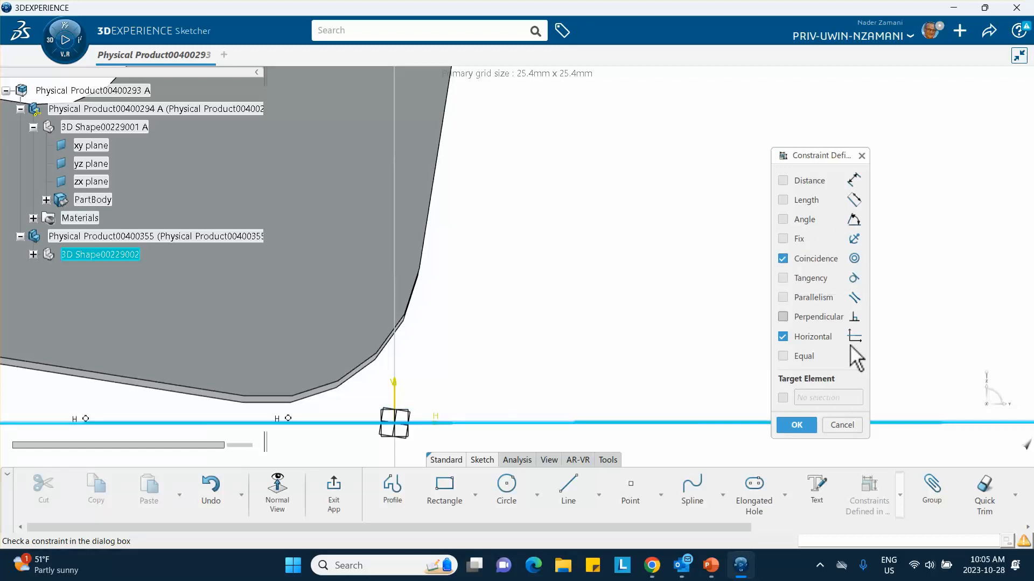
left_click(843, 425)
Step: Examine the definition and available options of the coincidence constraint between the long line's endpoint and the H axis
mouse_move(700, 374)
middle_mouse_down()
mouse_move(686, 355)
mouse_move(692, 393)
mouse_move(671, 404)
mouse_move(851, 359)
mouse_move(870, 411)
middle_mouse_up()
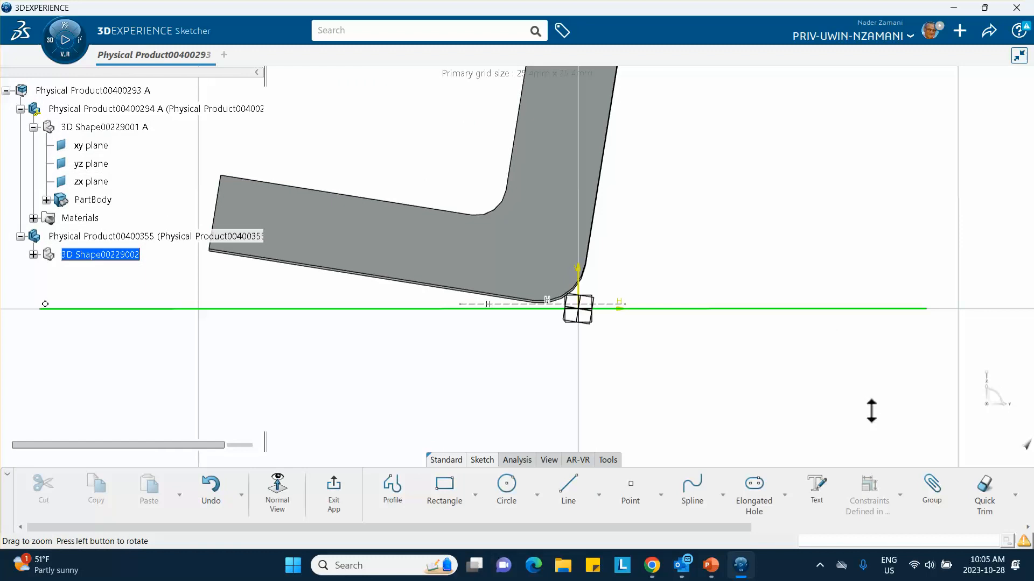
double_click(47, 306)
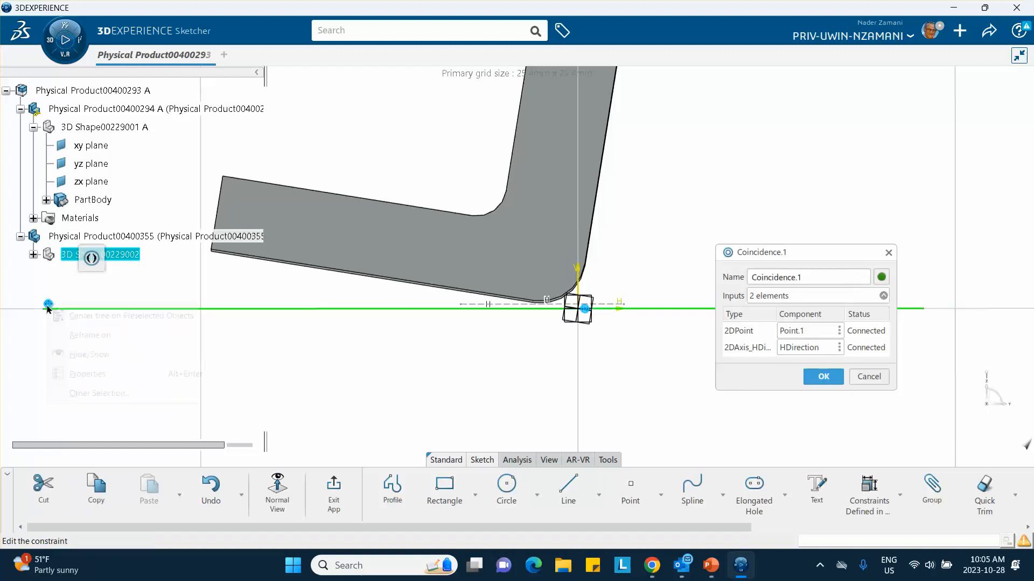
right_click(47, 306)
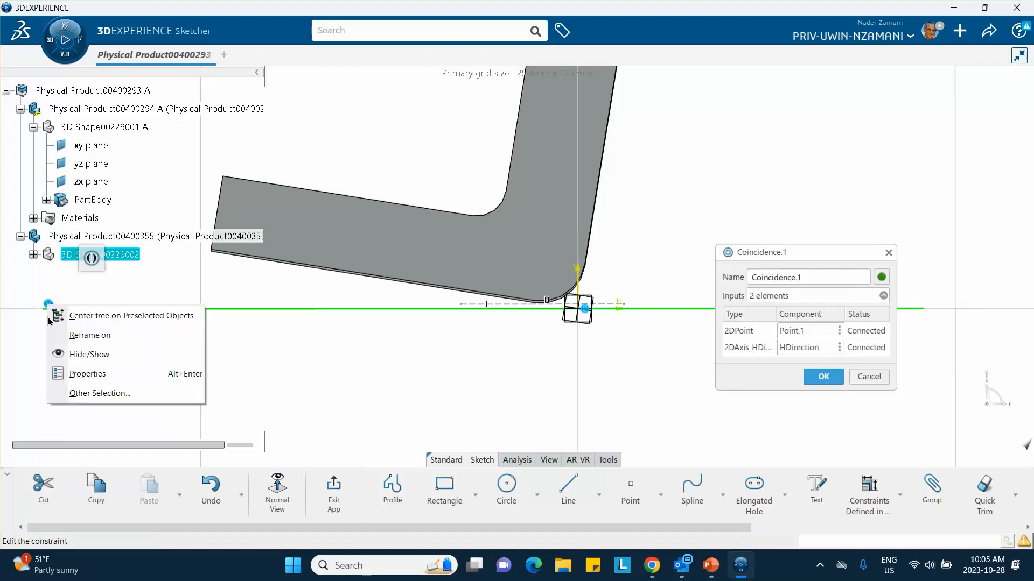
left_click(880, 378)
right_click(99, 261)
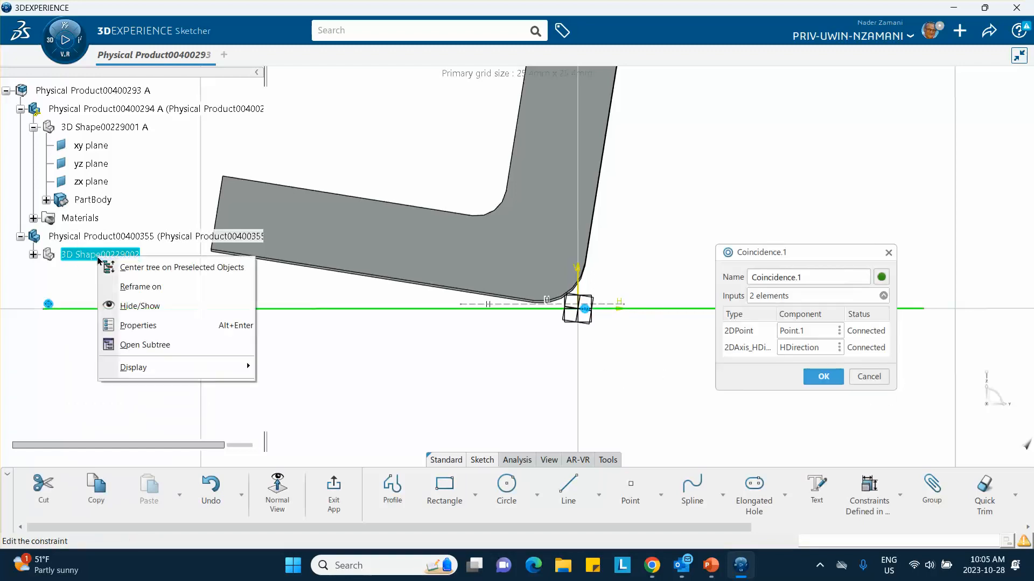
left_click(47, 305)
right_click(47, 305)
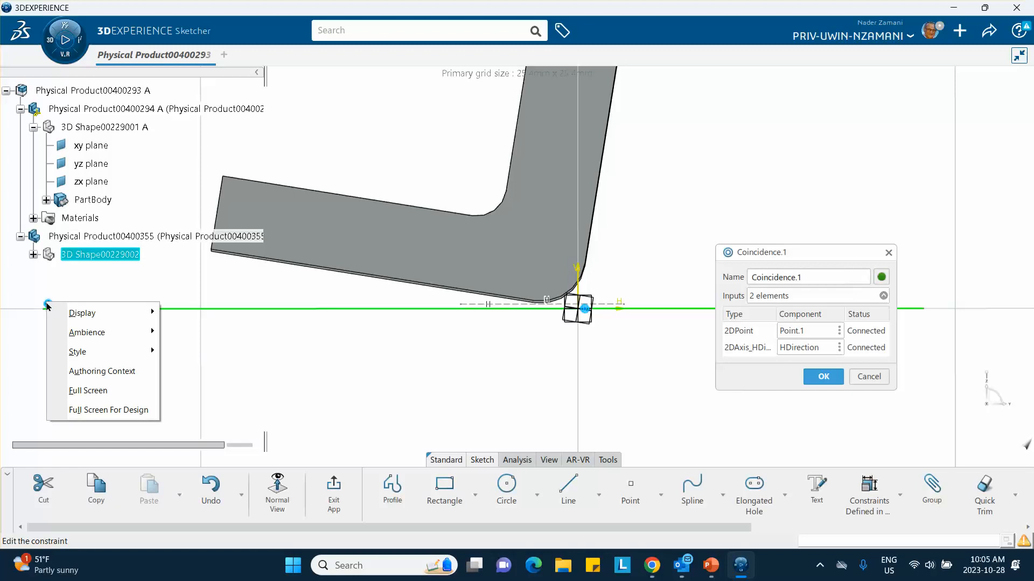
left_click(226, 342)
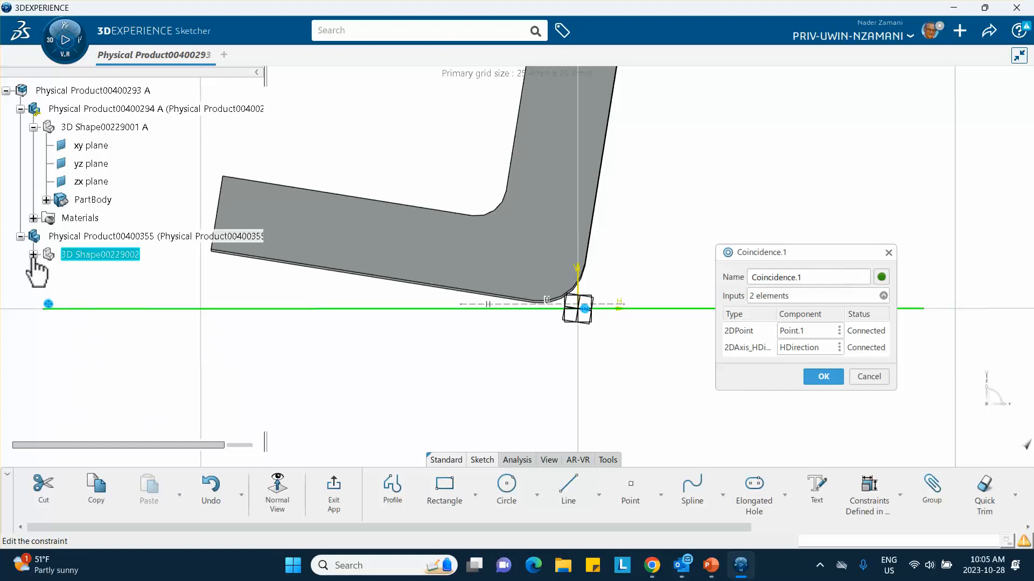
Step: Delete the coincidence constraint between the long line's endpoint and the H axis from the second part's sketch
left_click(34, 255)
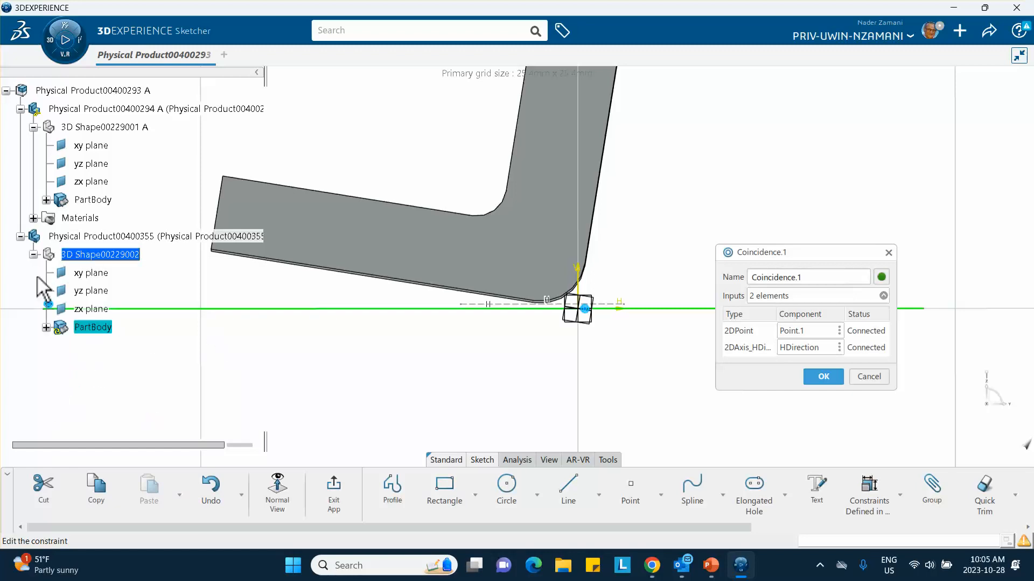
left_click(46, 327)
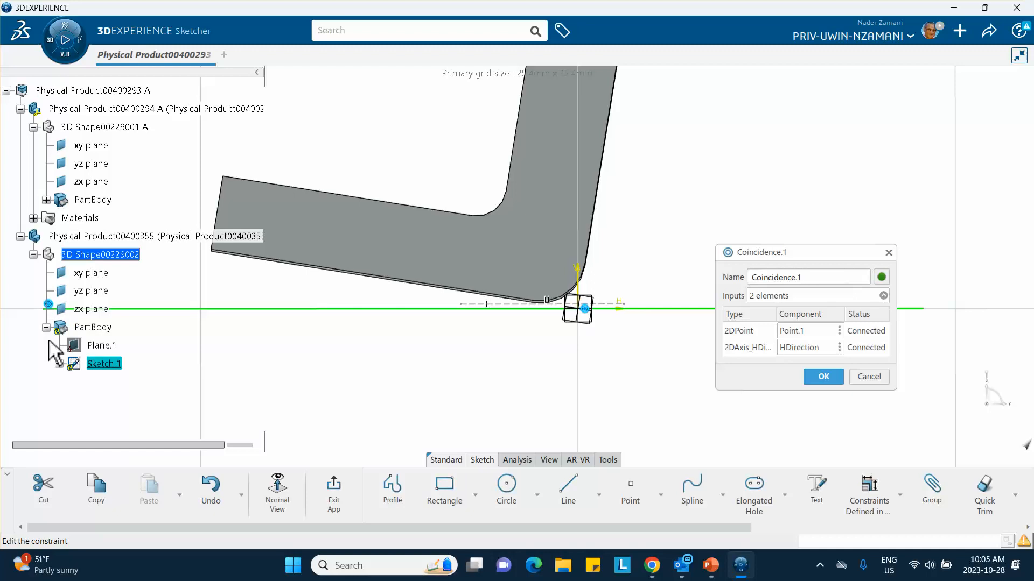
left_click(59, 364)
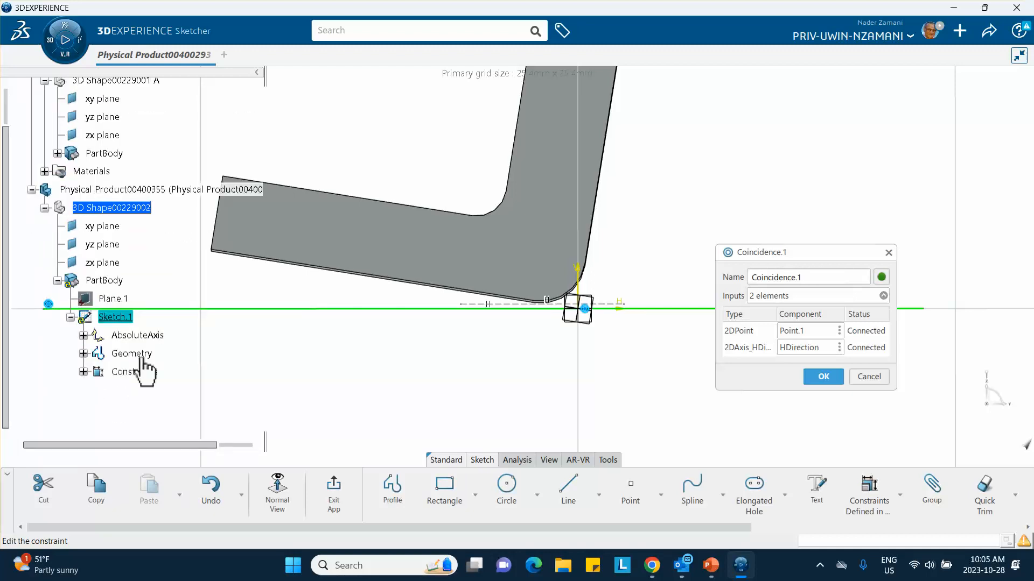
left_click(84, 372)
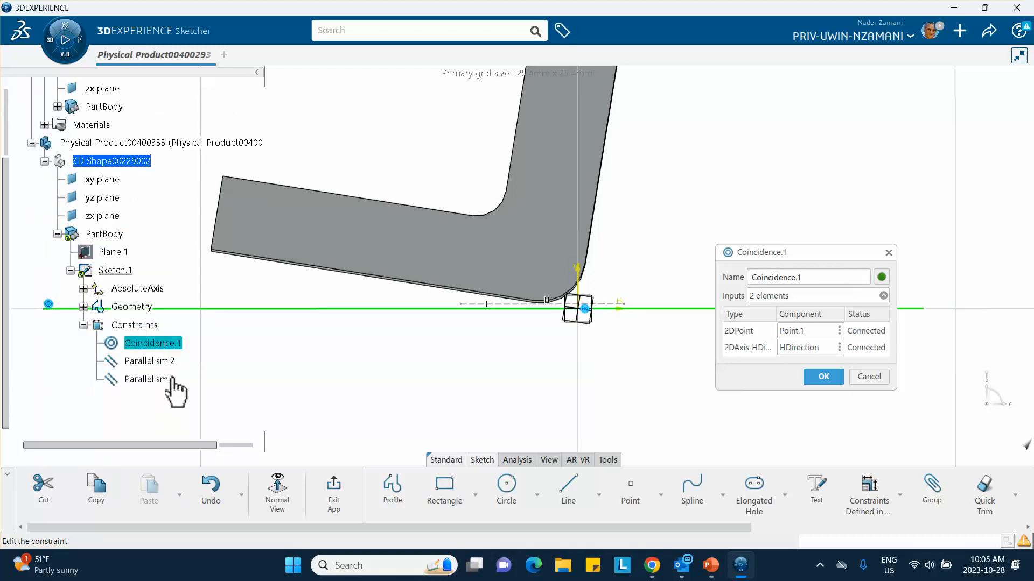
right_click(159, 347)
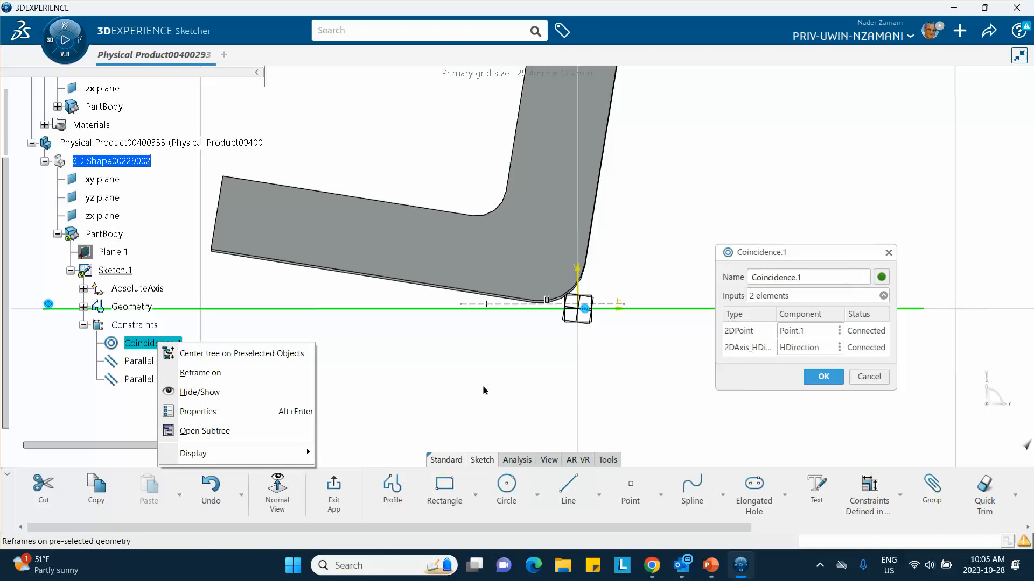
left_click(710, 414)
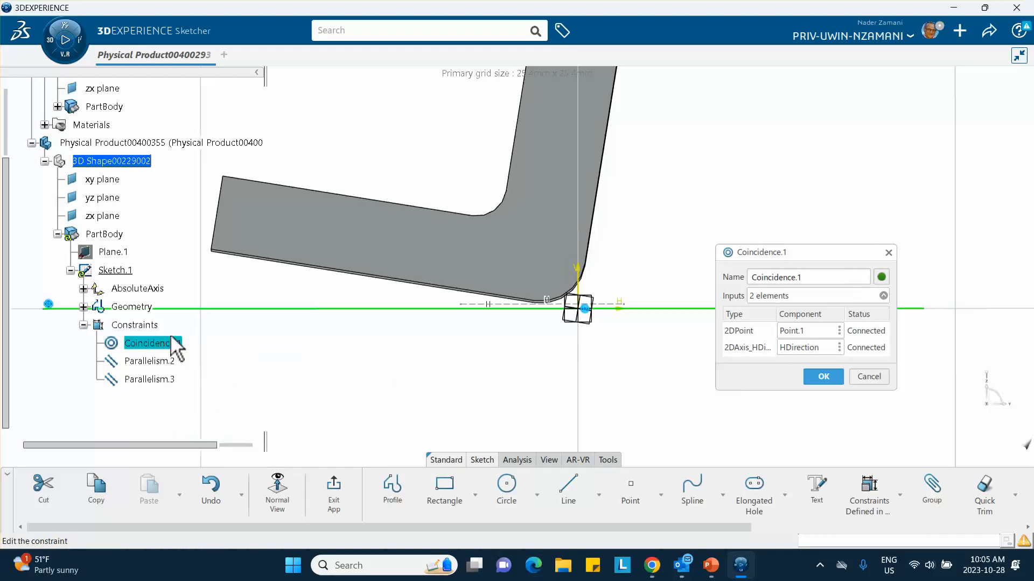
left_click(871, 376)
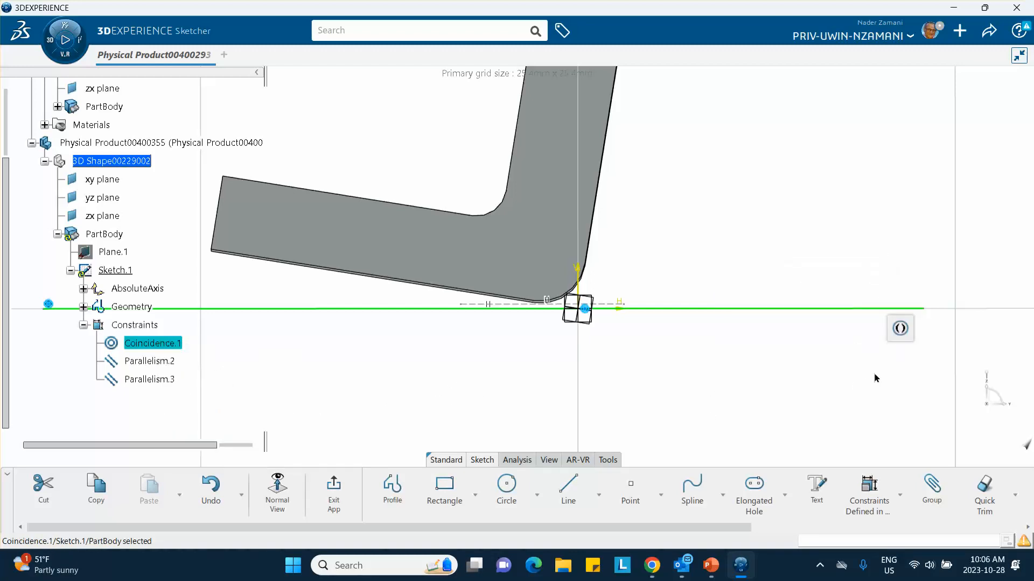
right_click(164, 345)
left_click(197, 309)
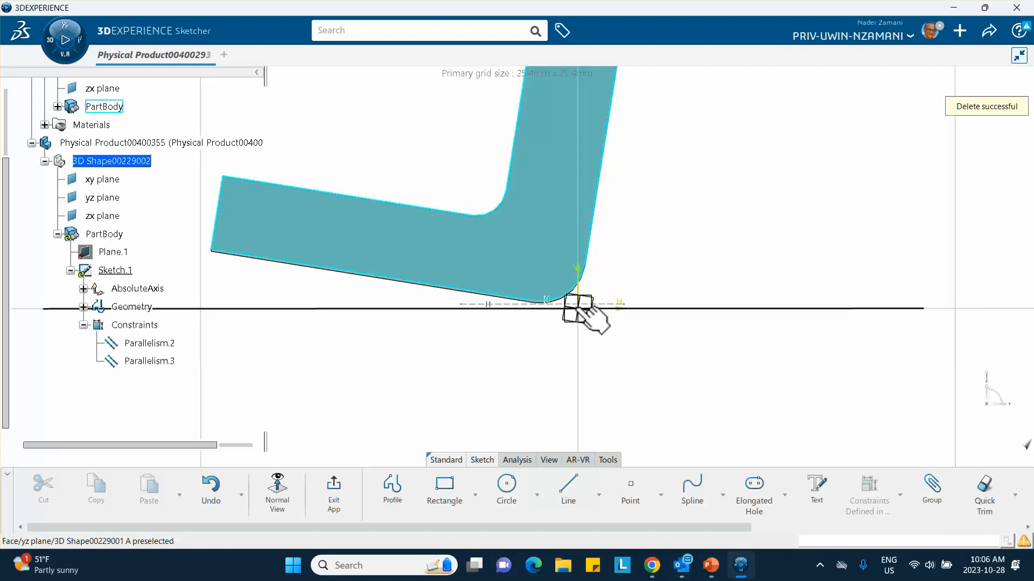
Step: Fix the short horizontal construction line in place with a Fix constraint
middle_click_drag(583, 369, 586, 332)
left_click(583, 369)
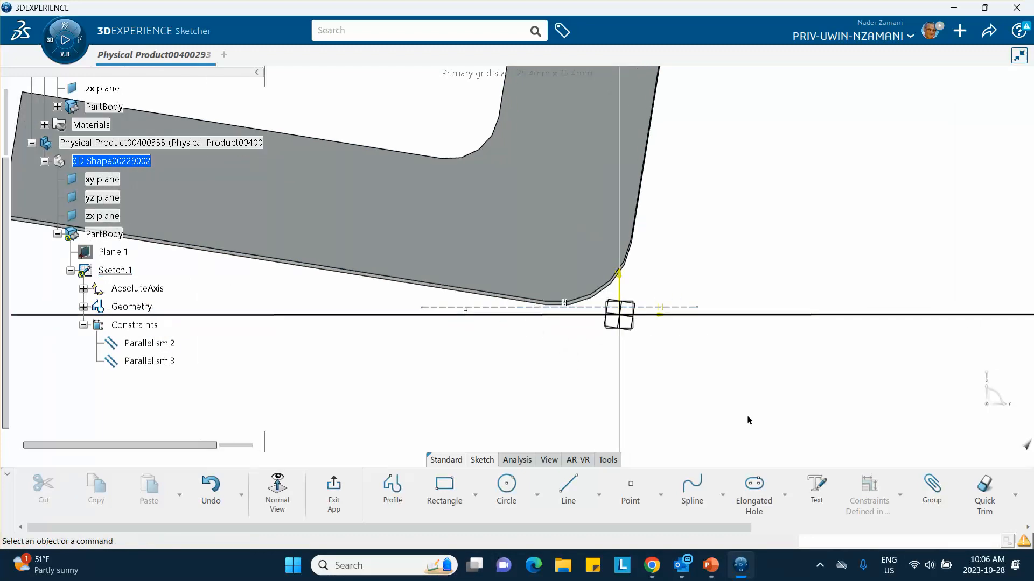
left_click(463, 308)
left_click(617, 260)
Step: Try applying the Fix constraint to both the long line and the short construction line, and undo it
left_click(369, 315)
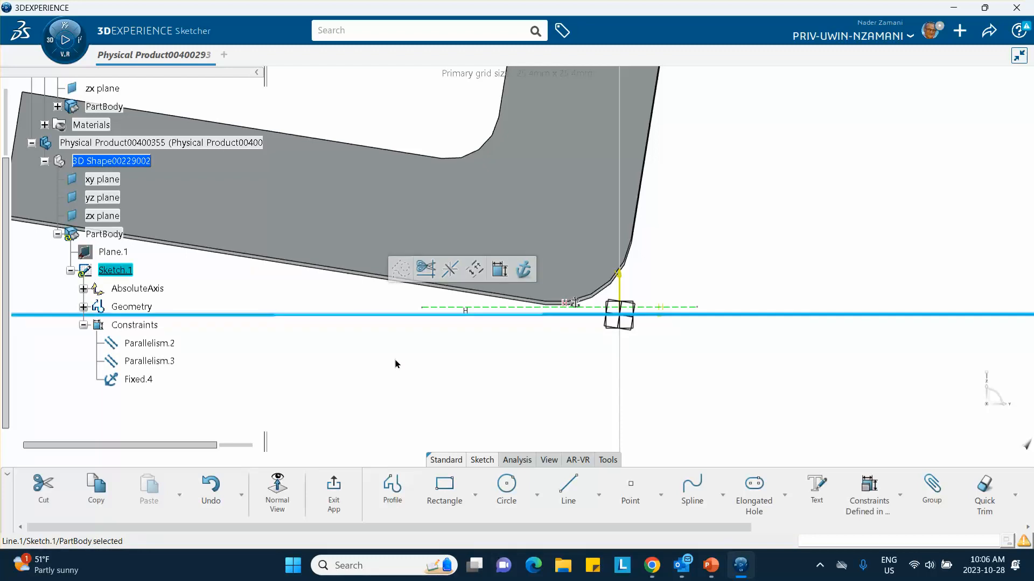
left_click(446, 307, "ctrl")
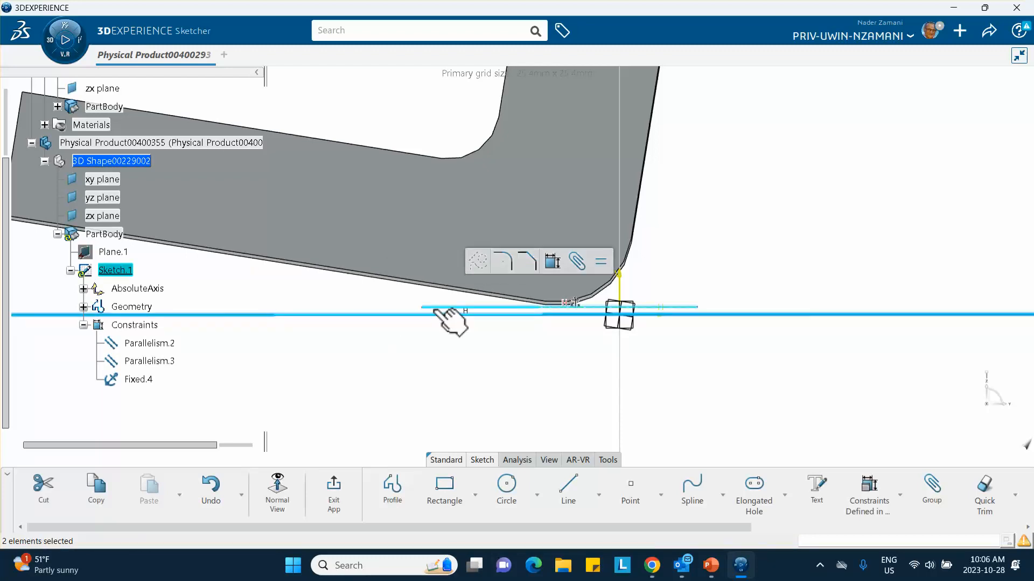
left_click(601, 264)
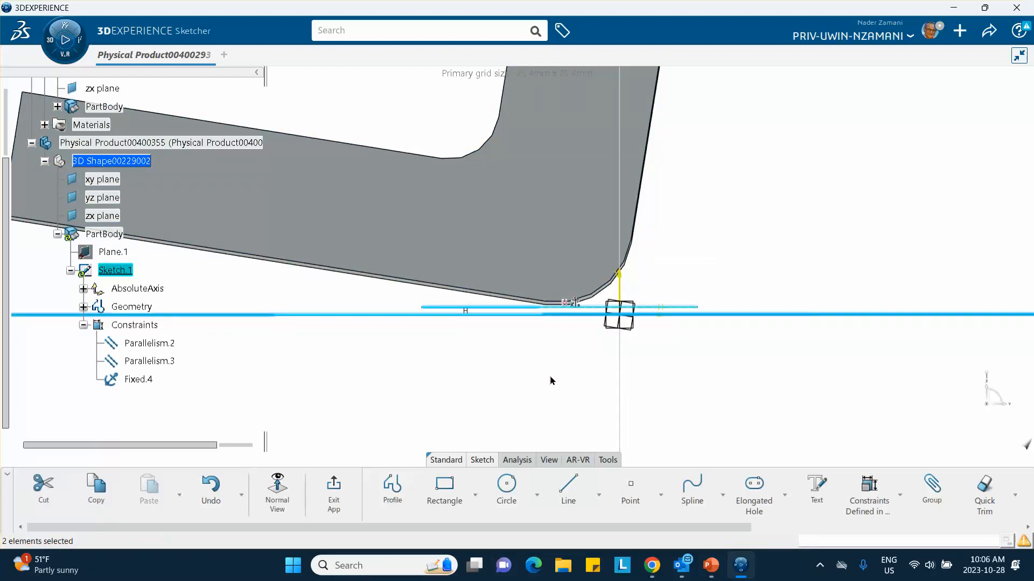
left_click(875, 492)
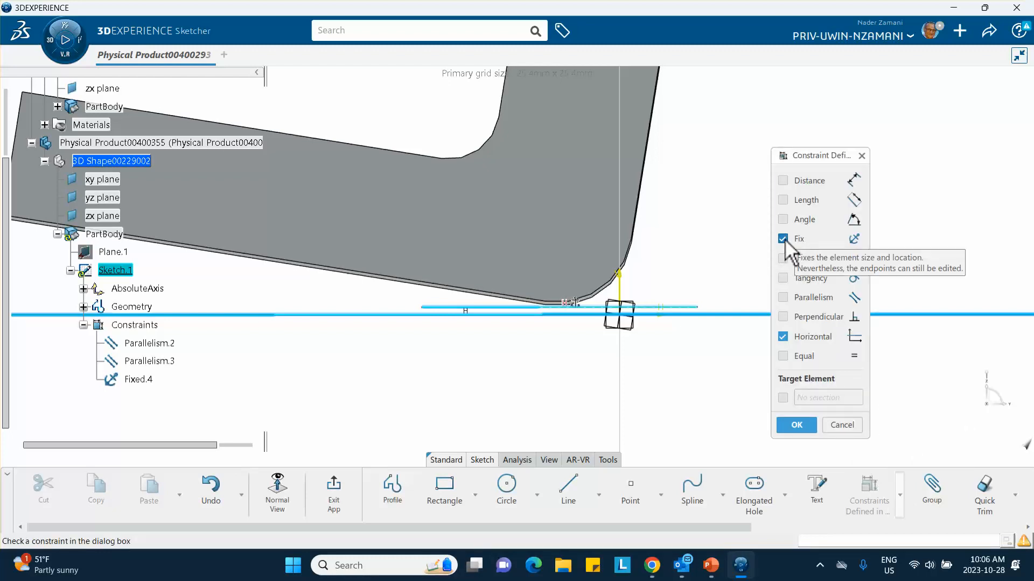
left_click(783, 240)
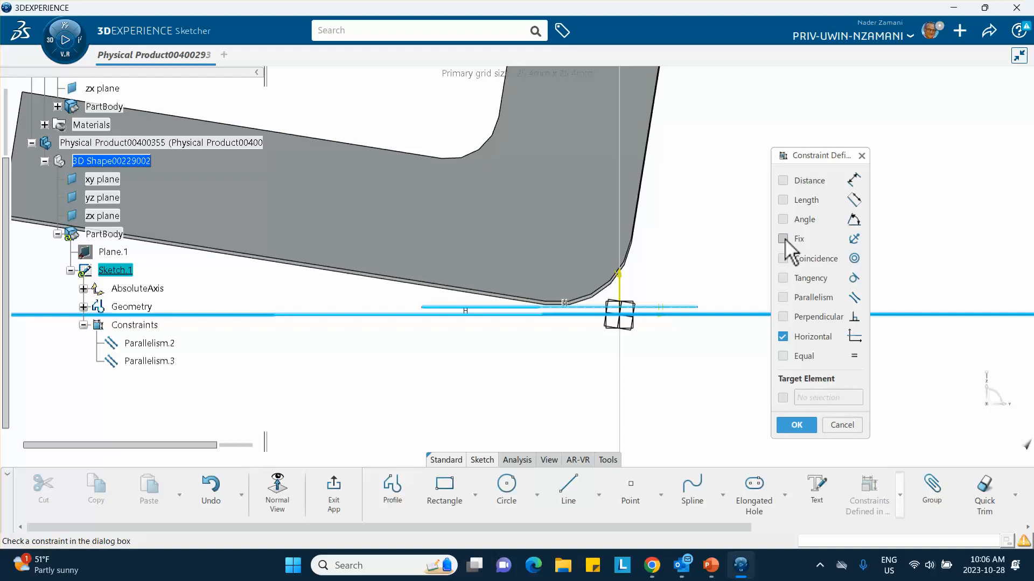
left_click(783, 240)
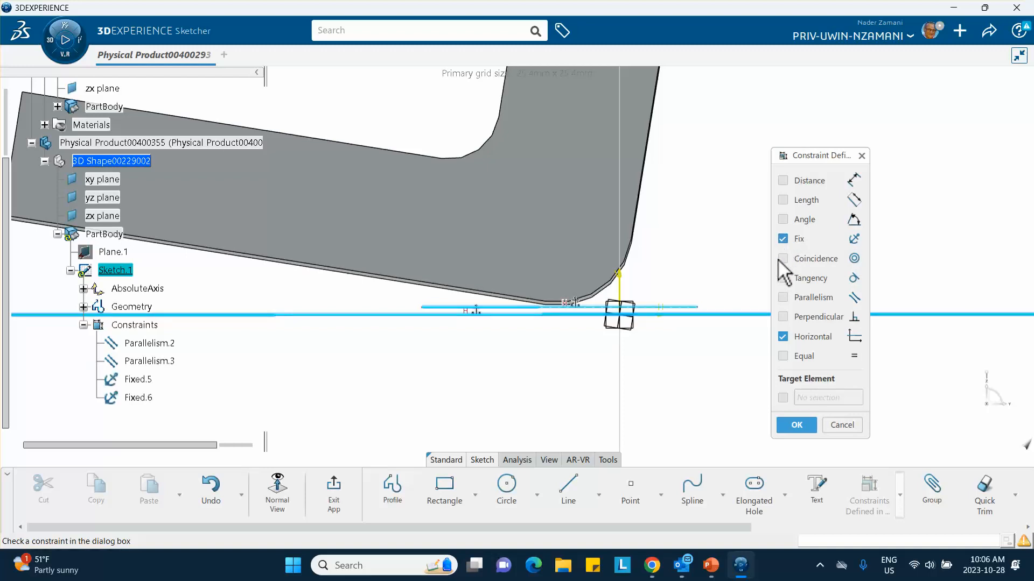
left_click(800, 425)
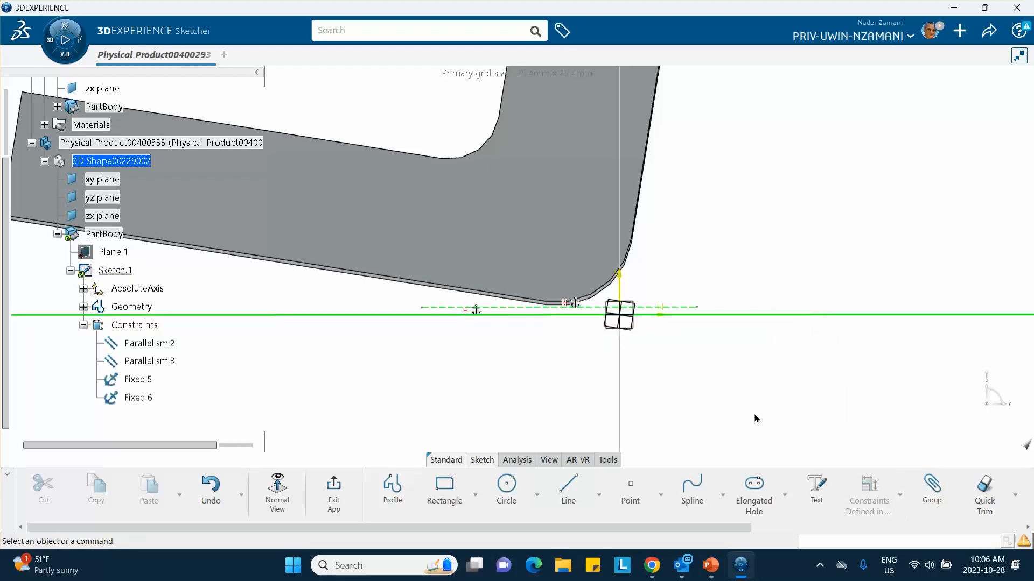
key("ctrl+z")
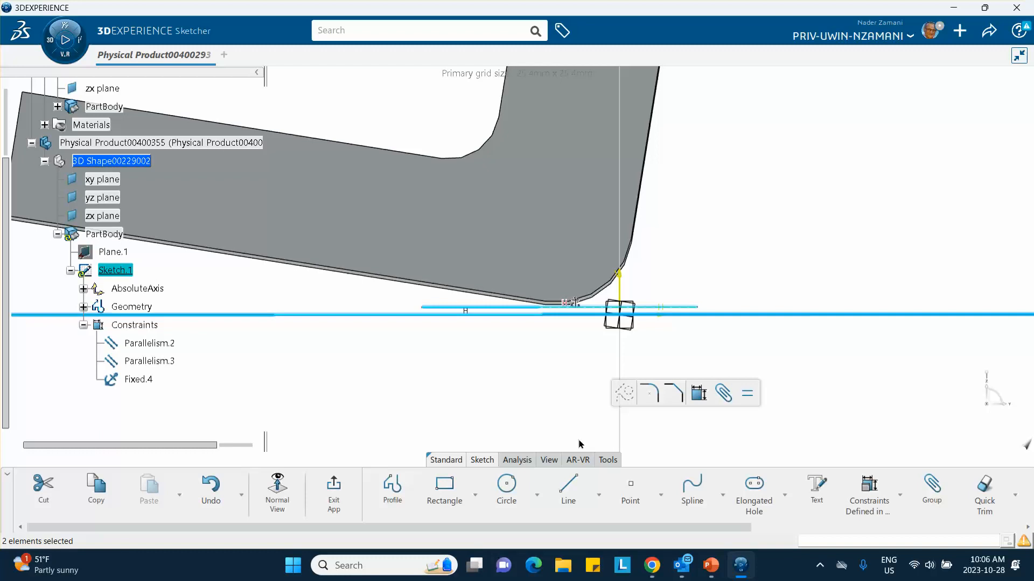
left_click(501, 417)
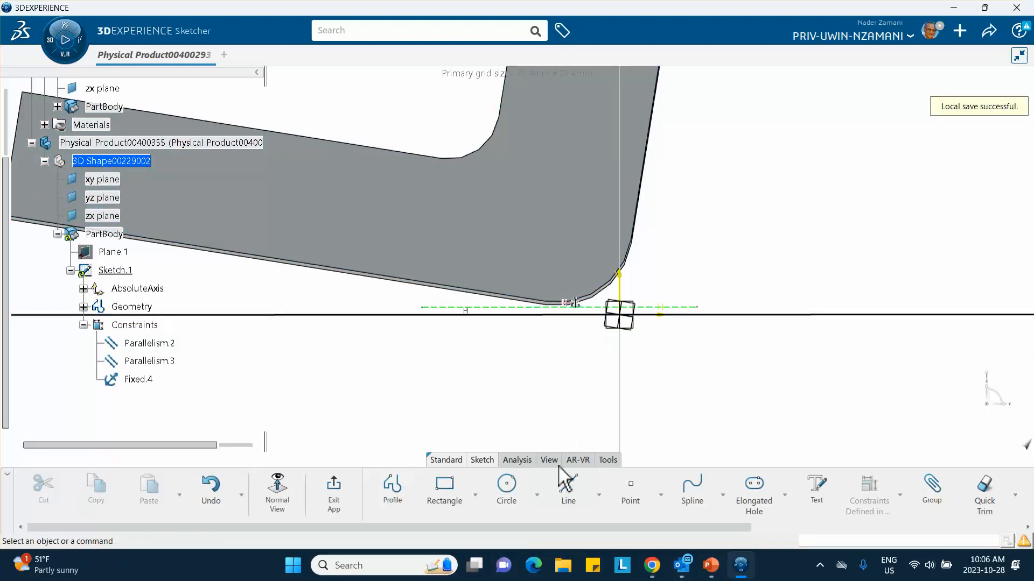
Step: Make the long horizontal line coincident with the fixed construction line and exit the sketch
left_click(512, 314)
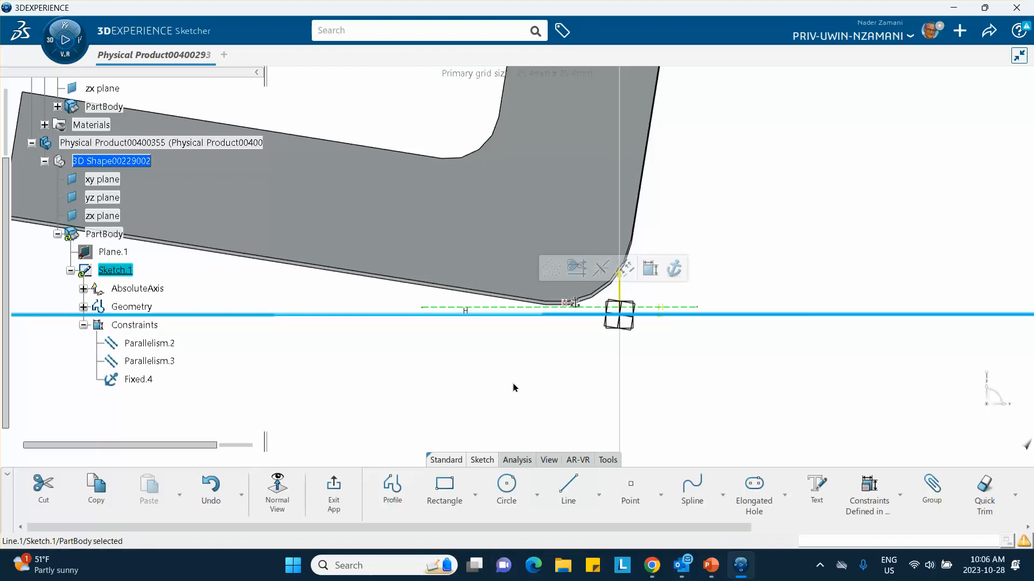
left_click(514, 307, "ctrl")
left_click(621, 260)
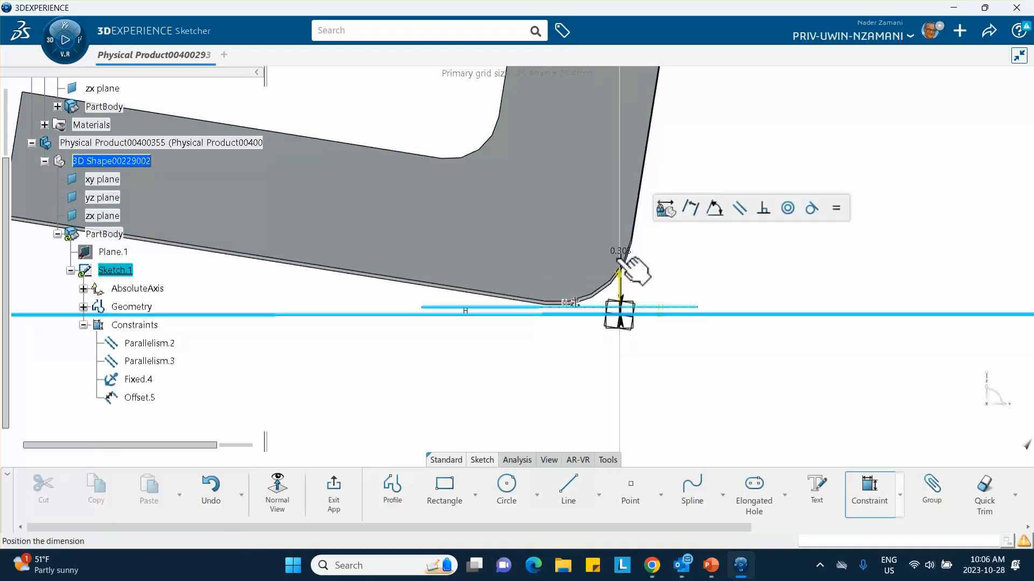
right_click(462, 370)
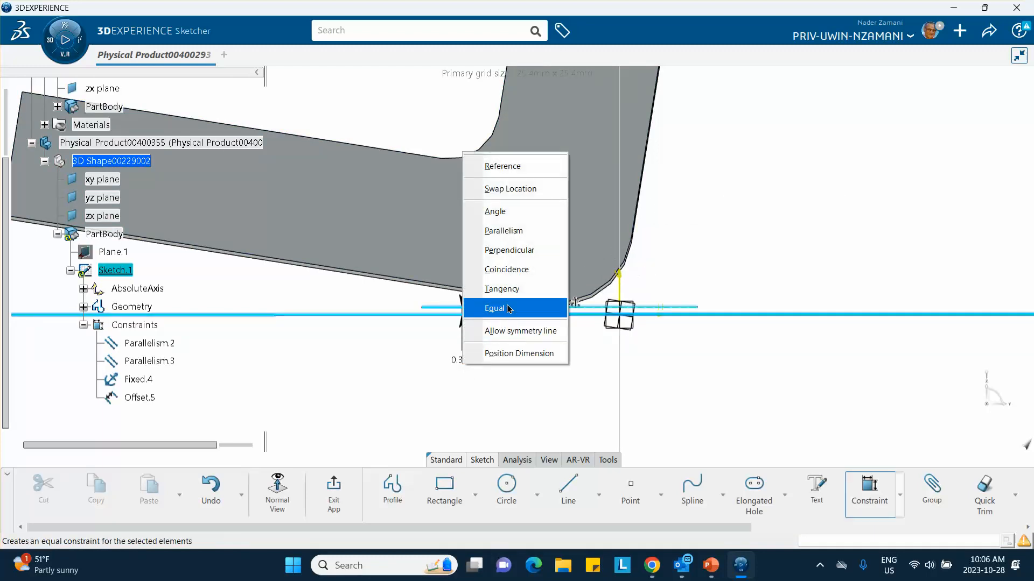
left_click(521, 270)
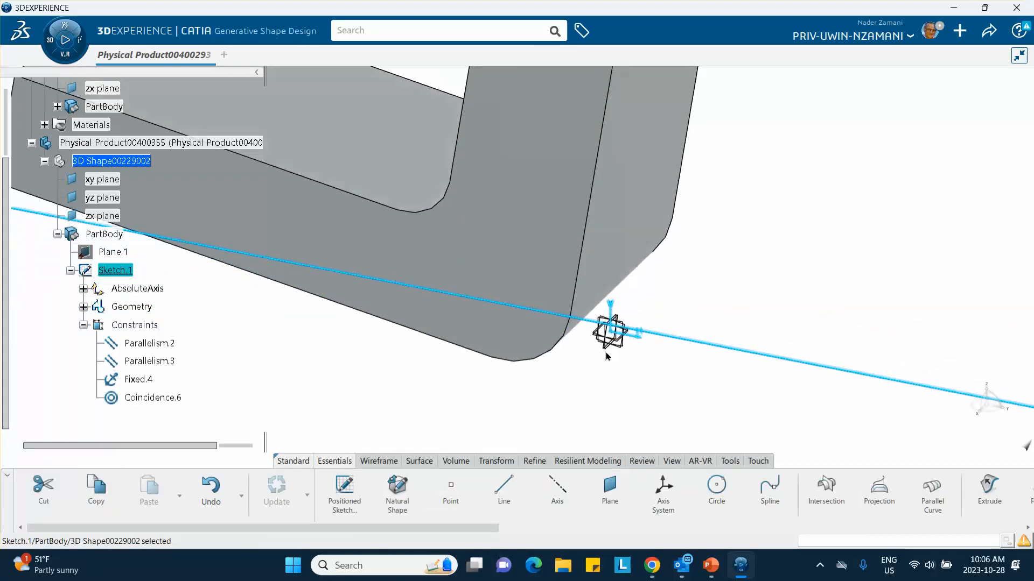
Step: Start a surface Extrude of the second part's line sketch, mirrored to both sides of the sketch plane
middle_click_drag(608, 356, 621, 432)
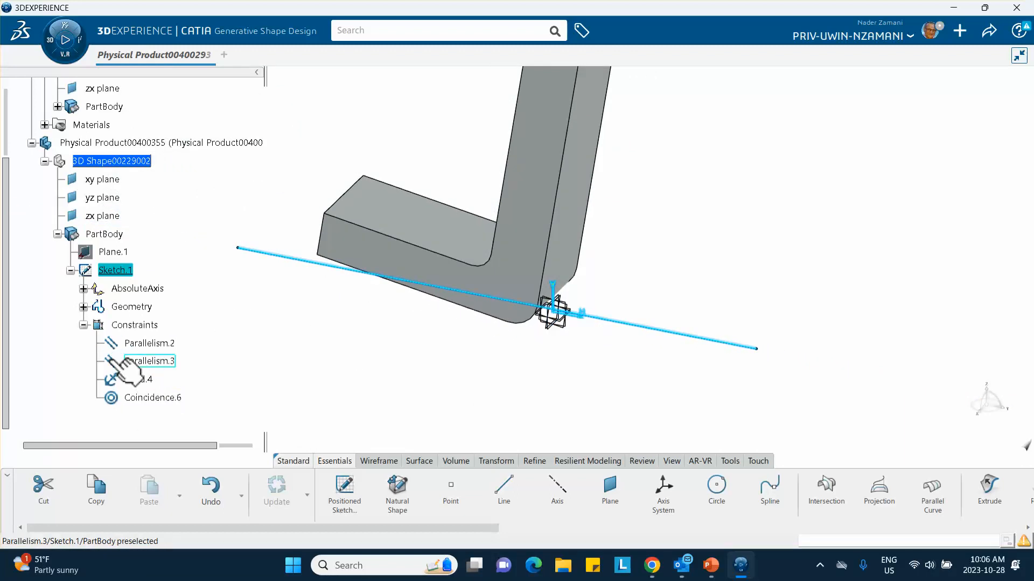
left_click(82, 325)
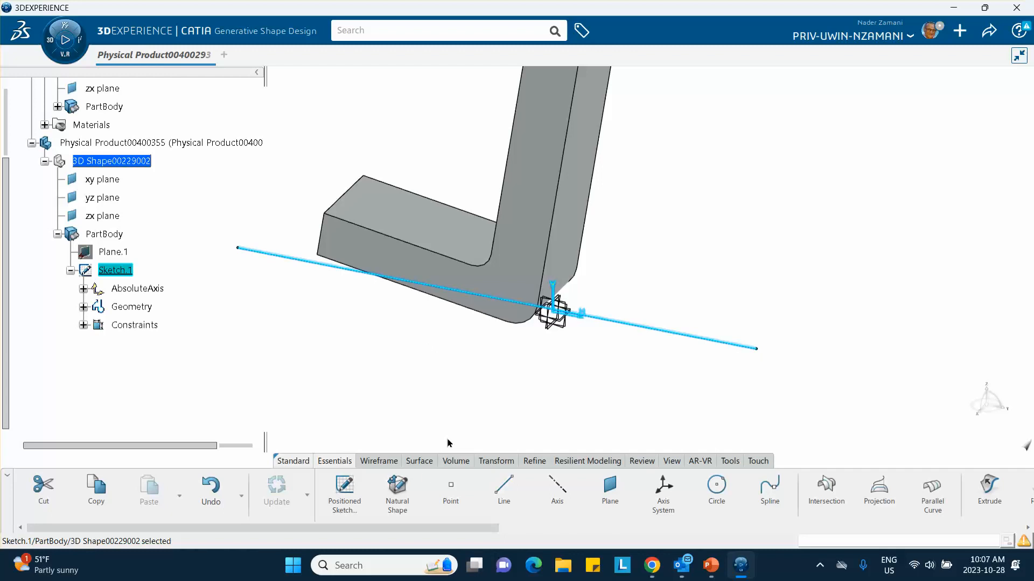
left_click(417, 459)
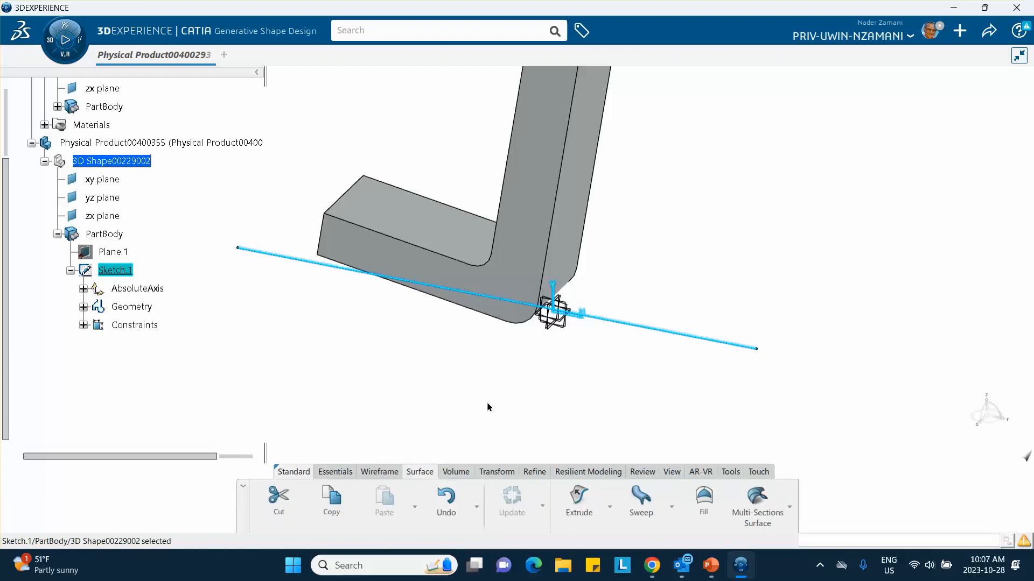
left_click(578, 501)
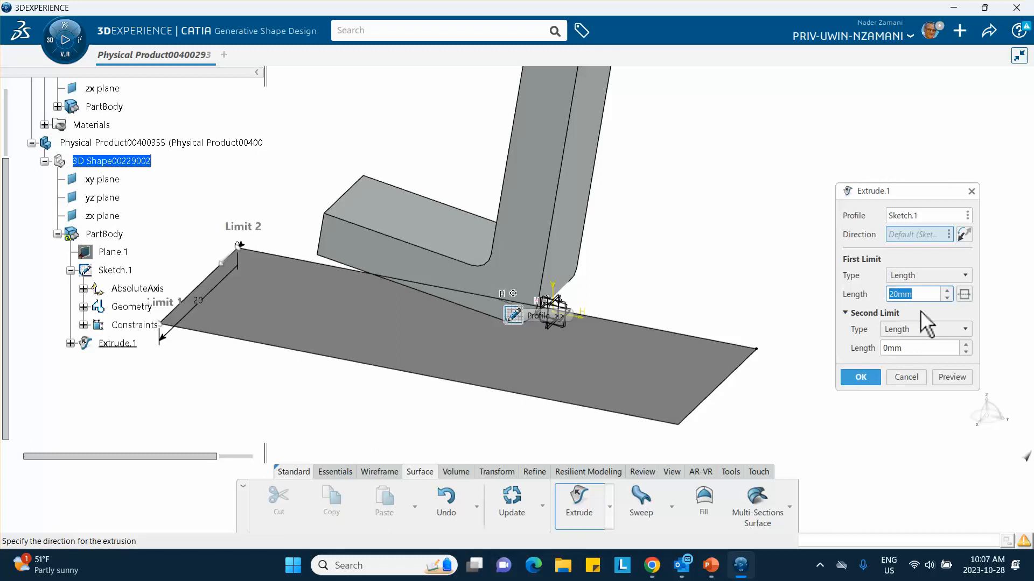
left_click(968, 292)
middle_click_drag(785, 342, 680, 342)
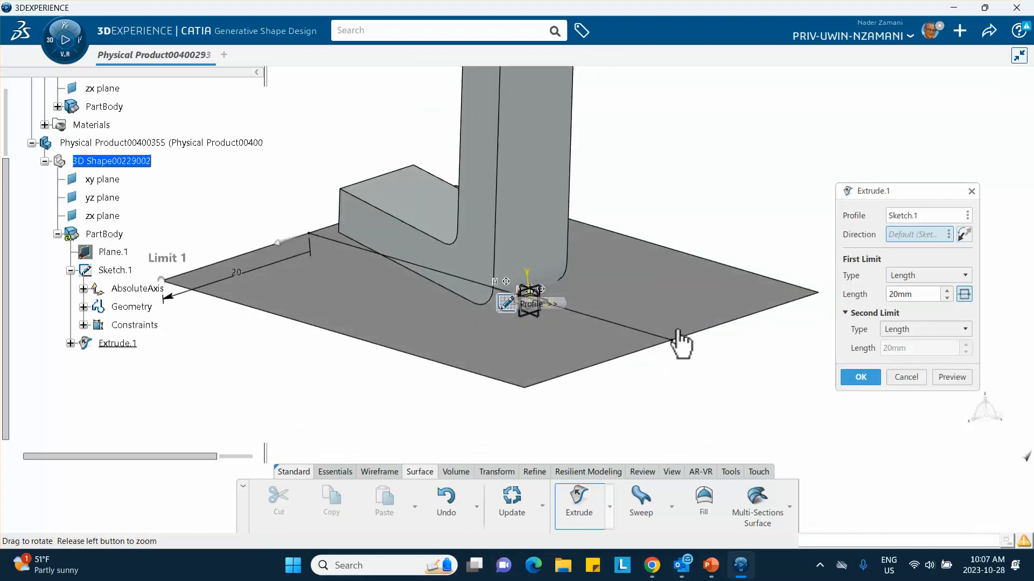
Step: Try an extrusion length of 15000 mm and preview the surface
left_click_drag(906, 294, 848, 301)
type("1")
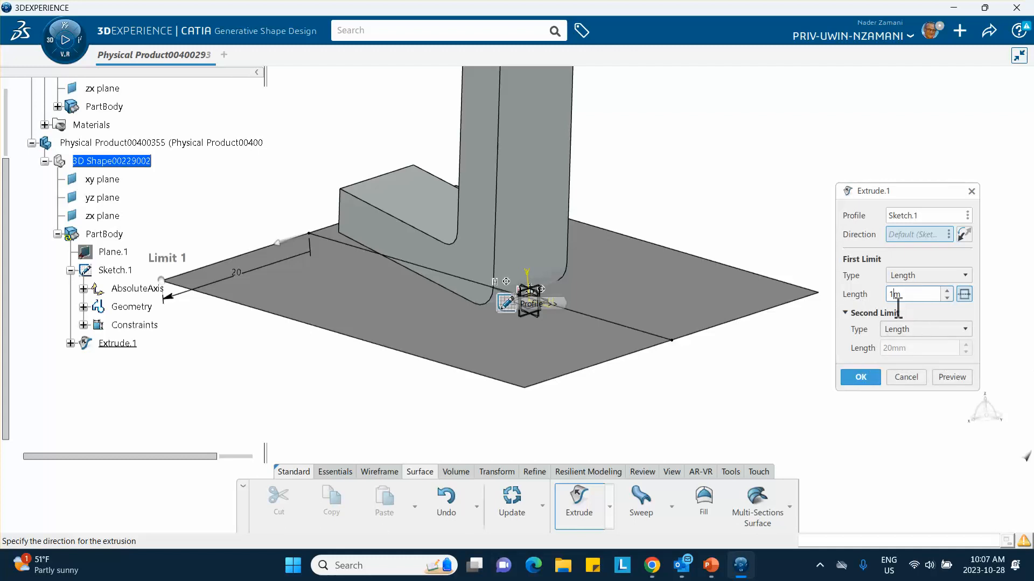
type("5000m")
left_click(956, 375)
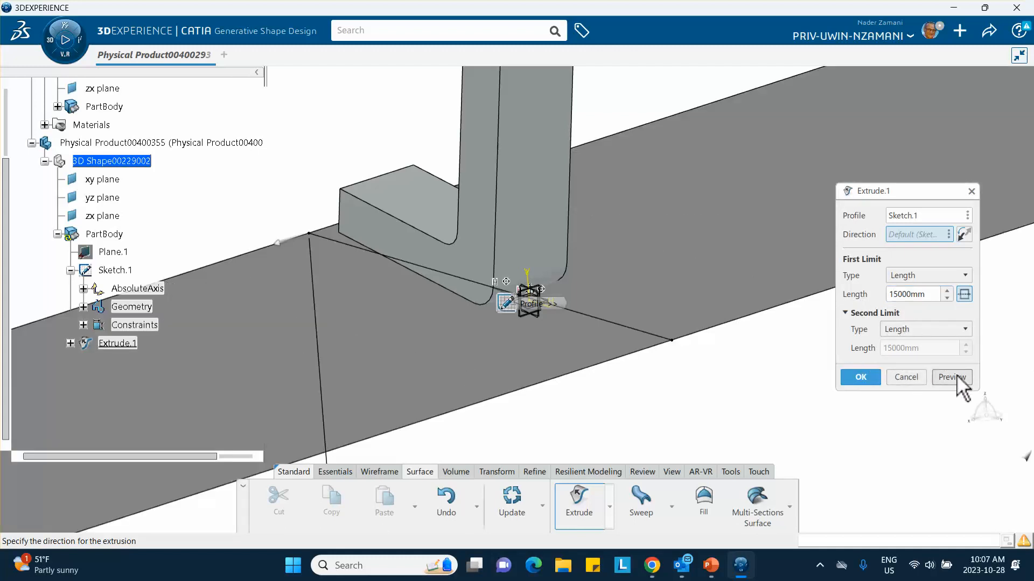
Step: Set the mirrored surface extrusion's length to 15 mm, preview it and create the surface
left_click_drag(918, 295, 799, 296)
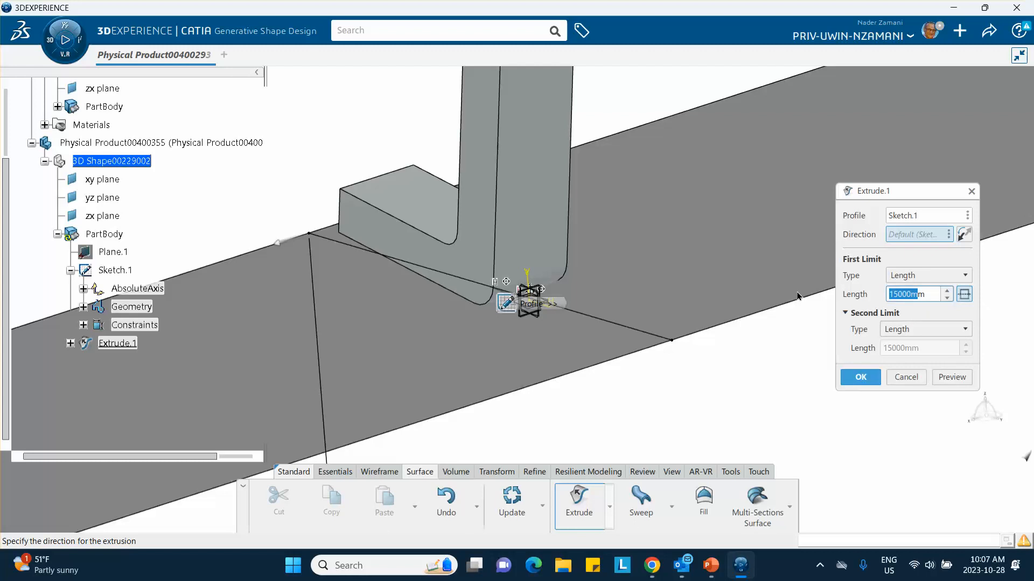
type("15")
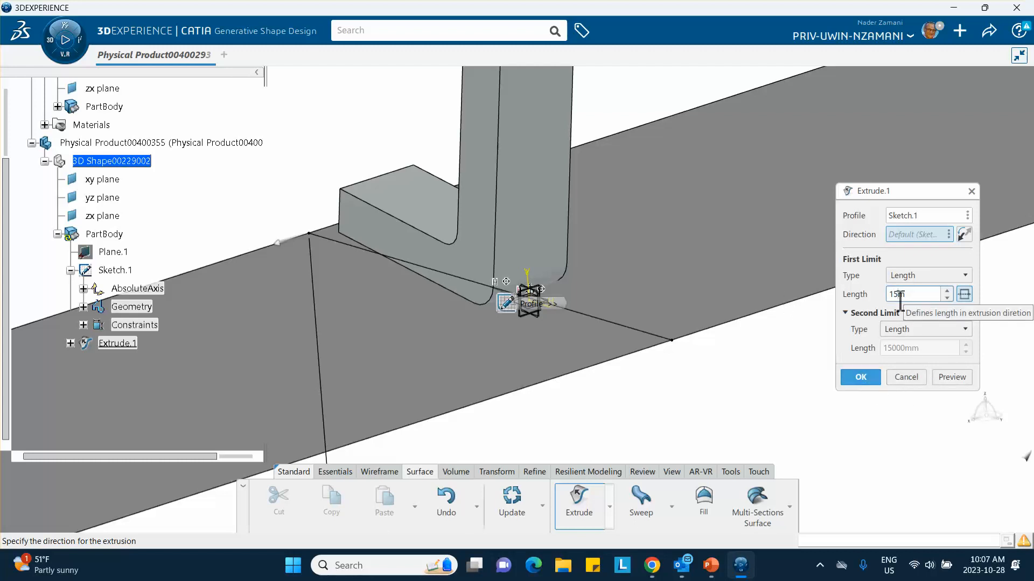
type("m")
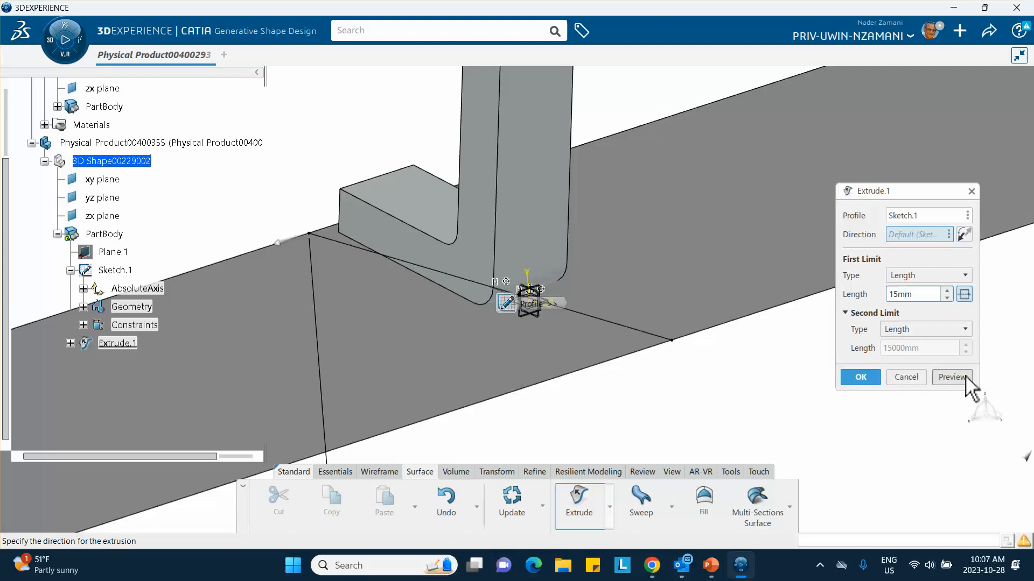
left_click(951, 377)
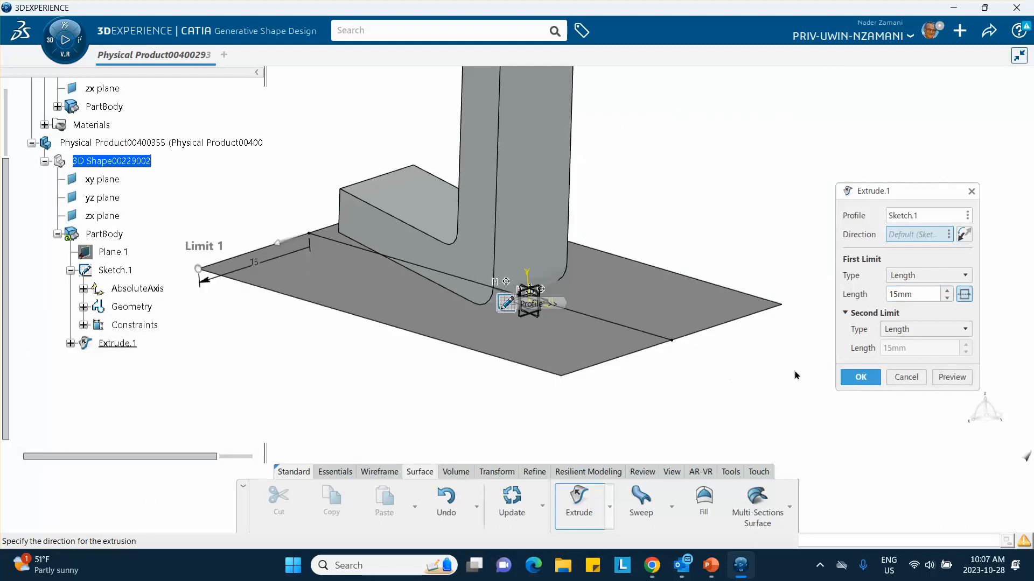
left_click(860, 376)
mouse_move(757, 392)
middle_mouse_down()
mouse_move(614, 383)
mouse_move(619, 402)
mouse_move(633, 382)
mouse_move(641, 309)
mouse_move(627, 307)
middle_mouse_up()
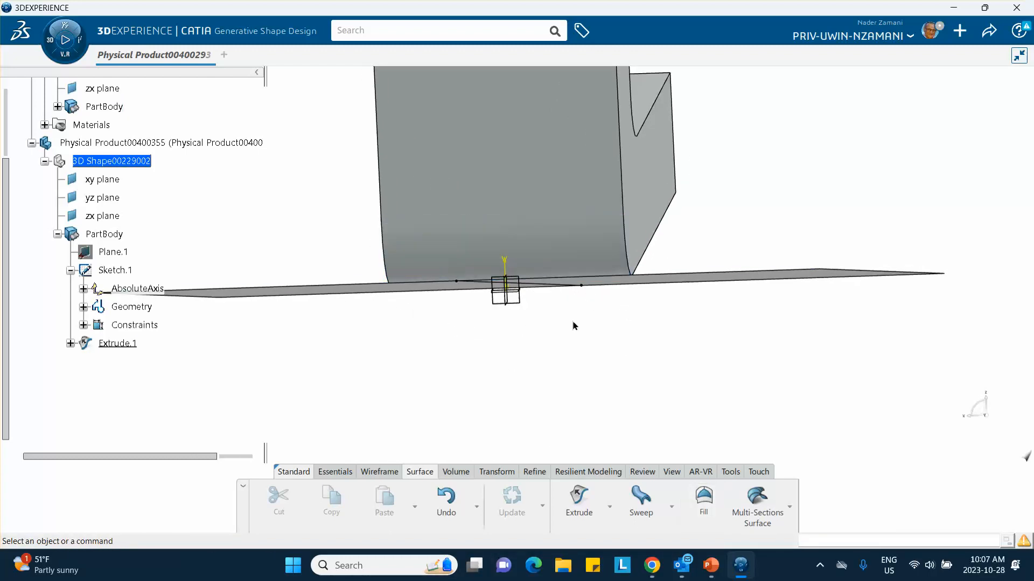
left_click(731, 471)
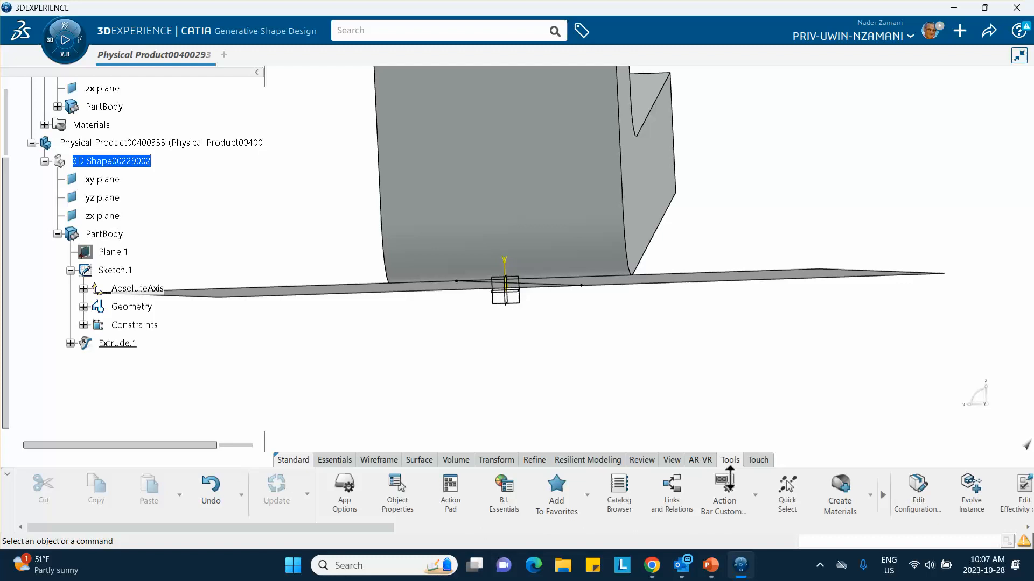
Step: Examine the gap between the L-shaped part's corner and the extruded surface in front, right and tilted views
left_click(1028, 529)
left_click(1028, 530)
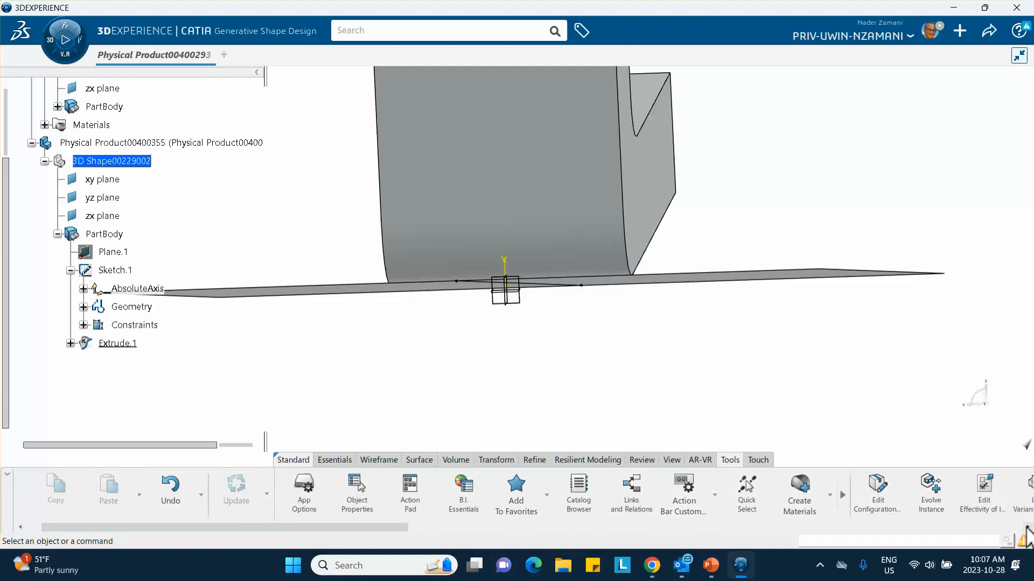
left_click(672, 460)
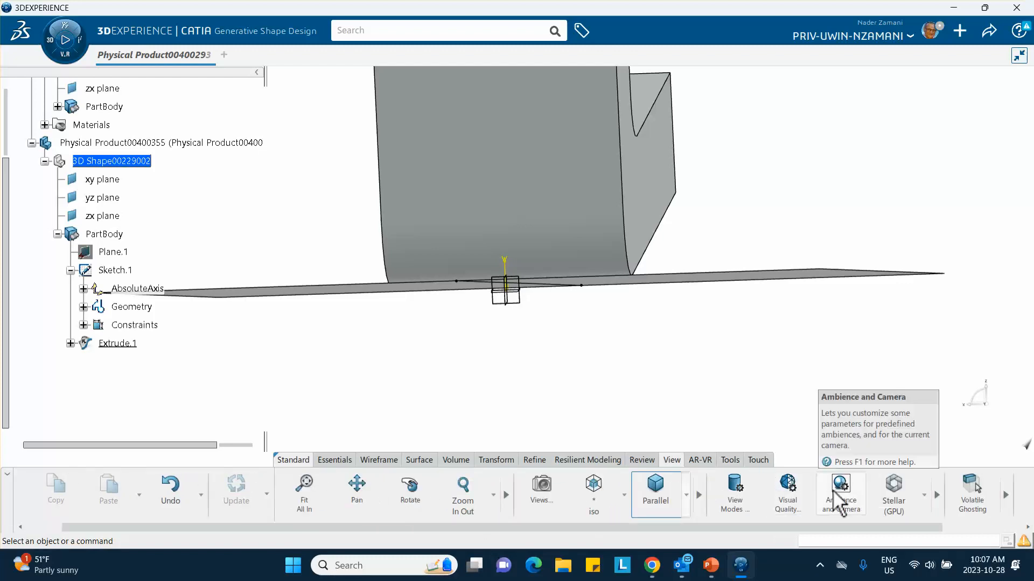
left_click(624, 495)
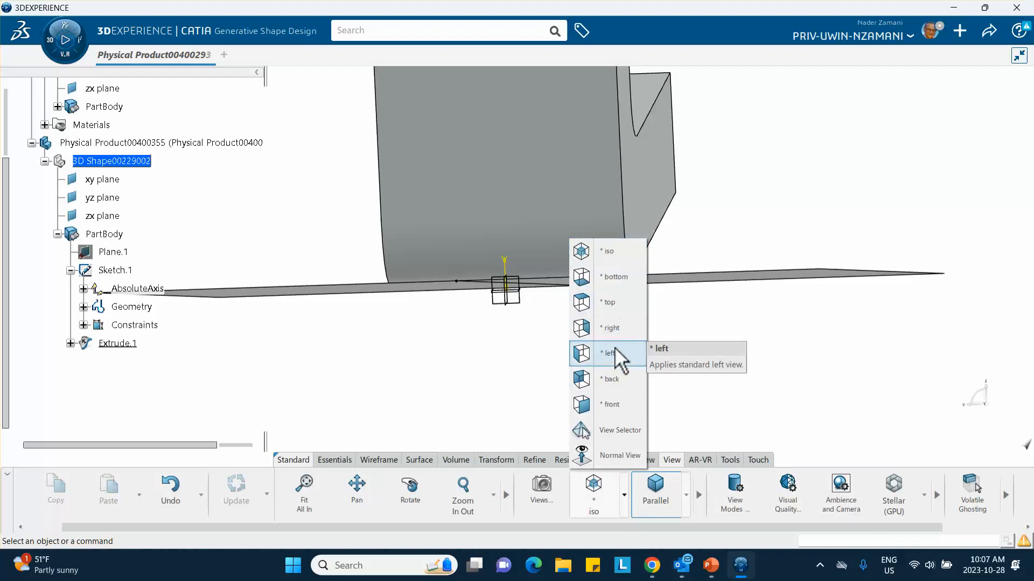
left_click(615, 408)
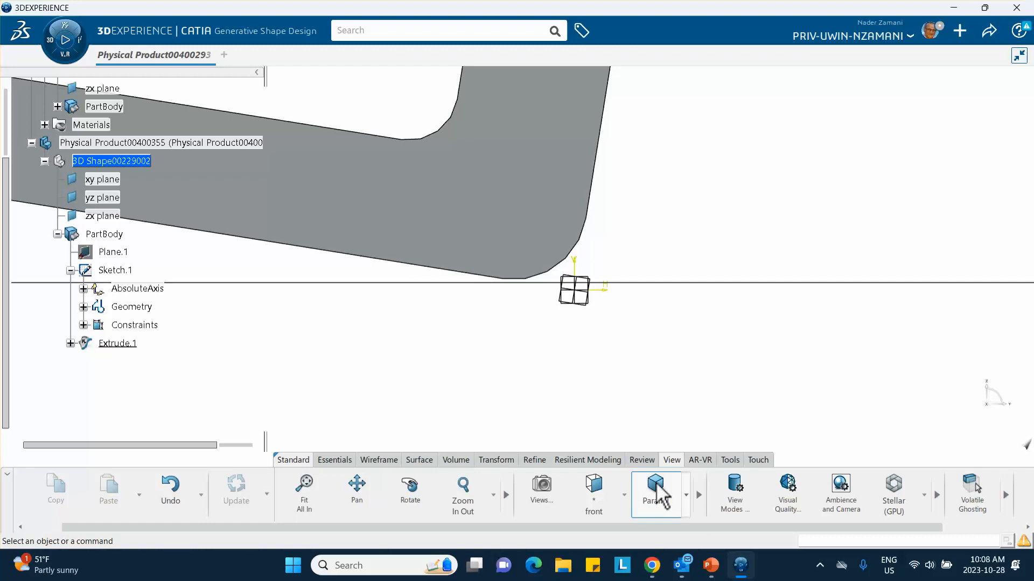
left_click(625, 495)
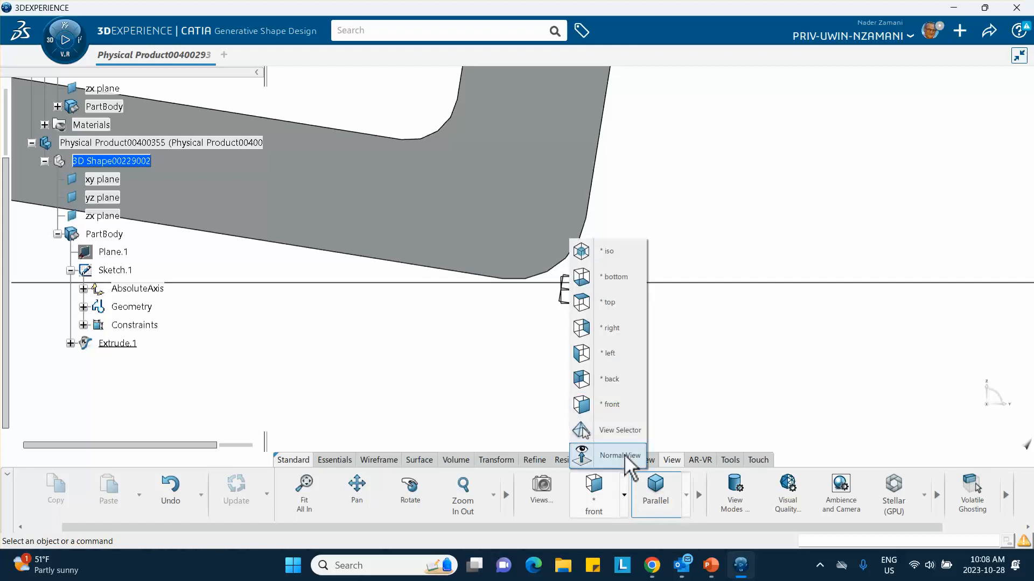
left_click(615, 333)
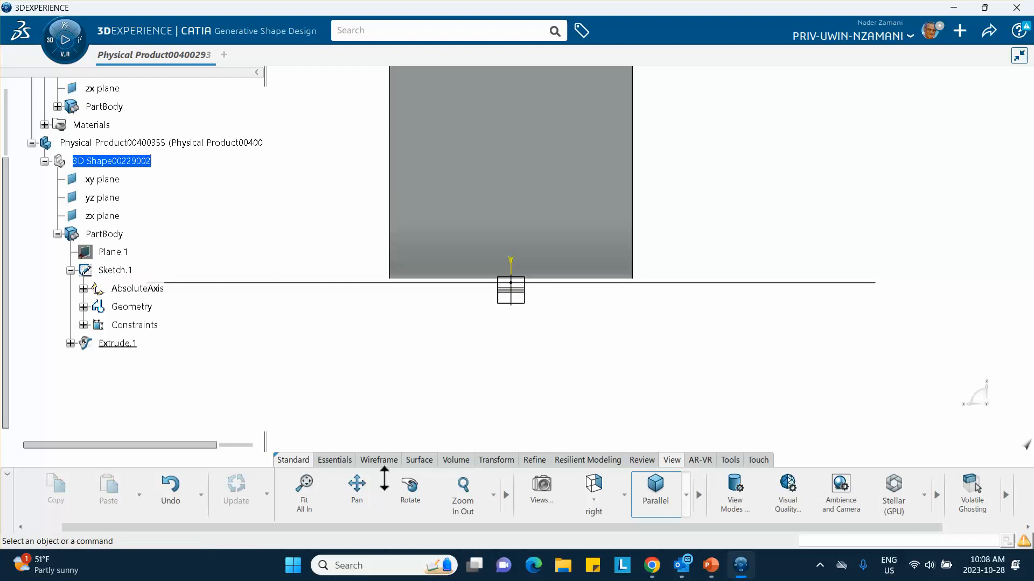
mouse_move(396, 369)
middle_mouse_down()
mouse_move(422, 434)
mouse_move(409, 402)
middle_mouse_up()
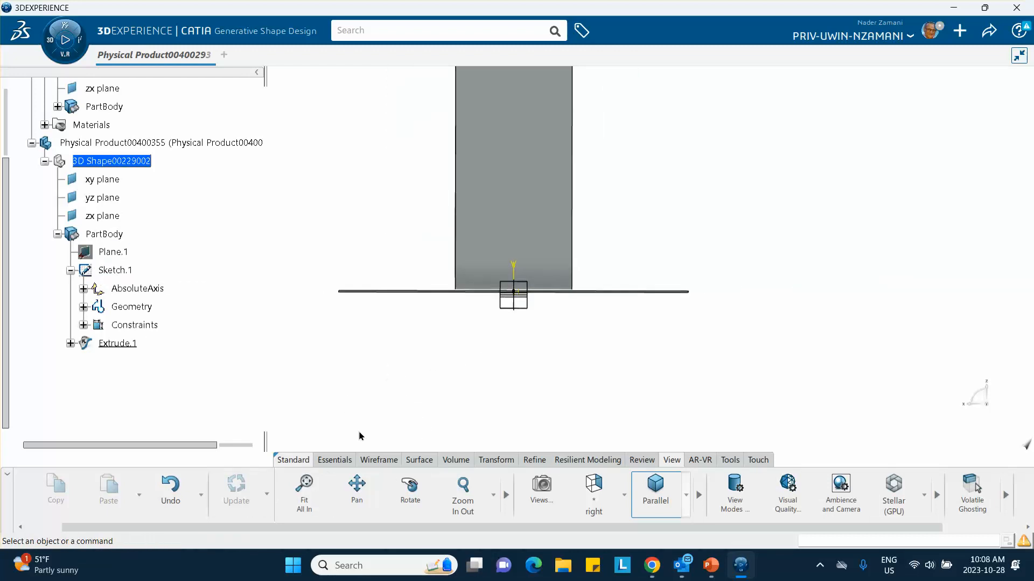
middle_click_drag(245, 259, 423, 335)
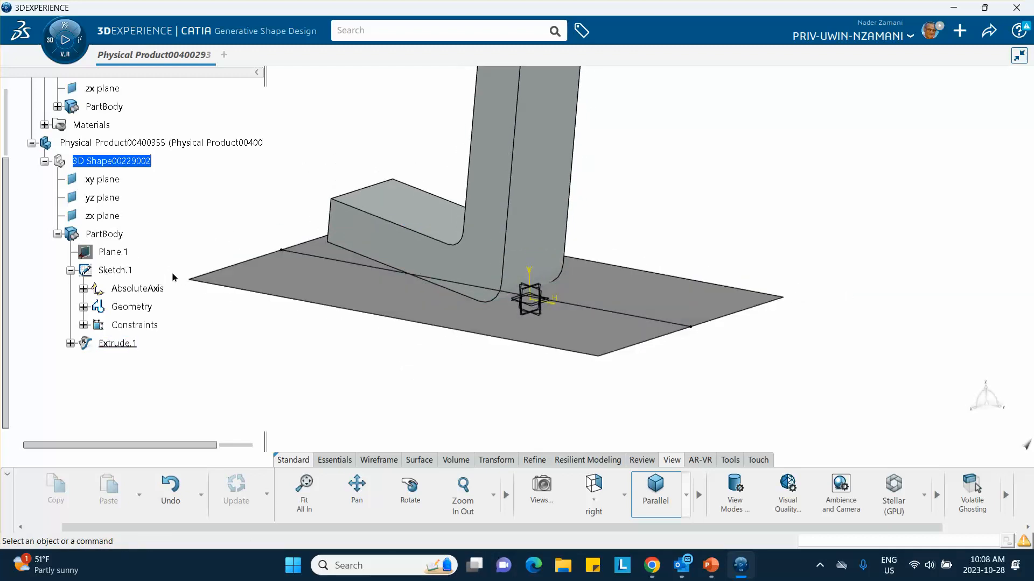
middle_click_drag(268, 326, 372, 340)
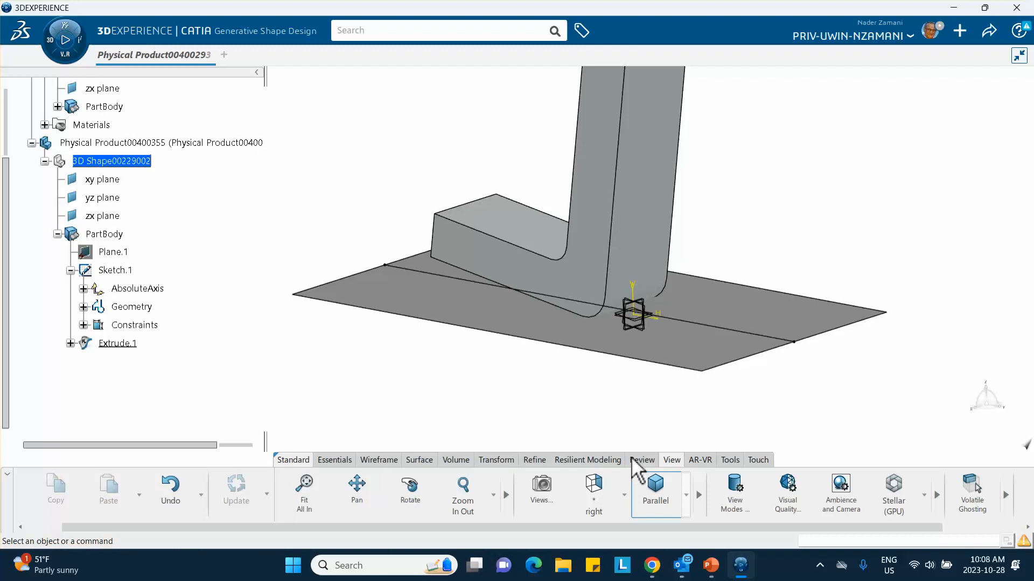
Step: Start a reference point defined by coordinates in the second part and set its Z coordinate to 10 mm
left_click(336, 461)
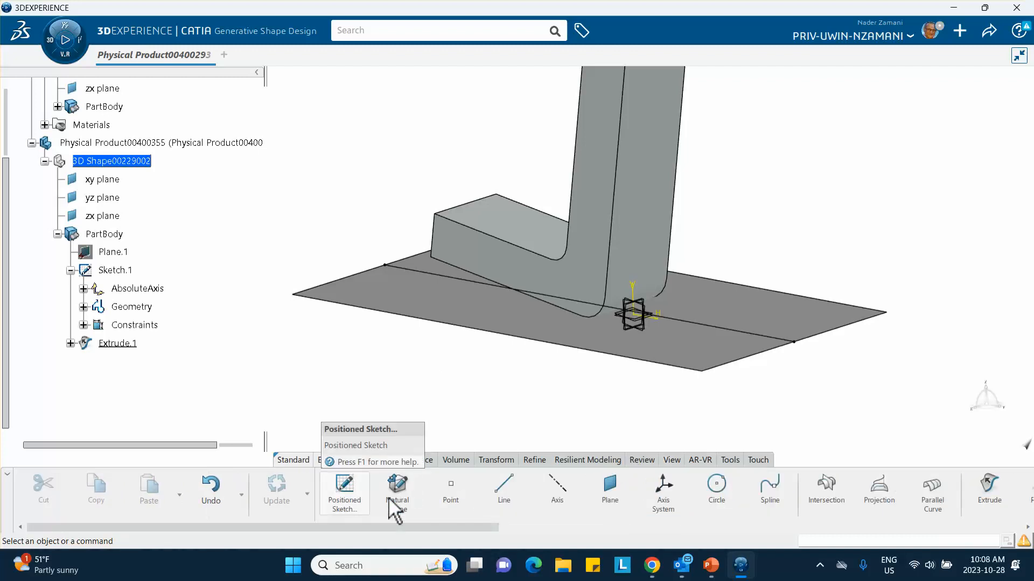
left_click(452, 490)
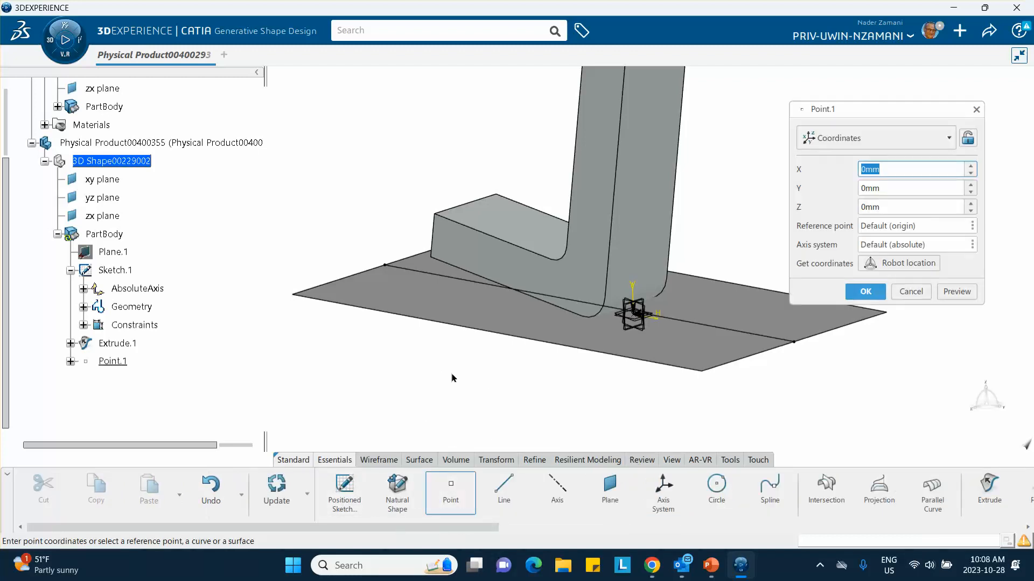
left_click(891, 146)
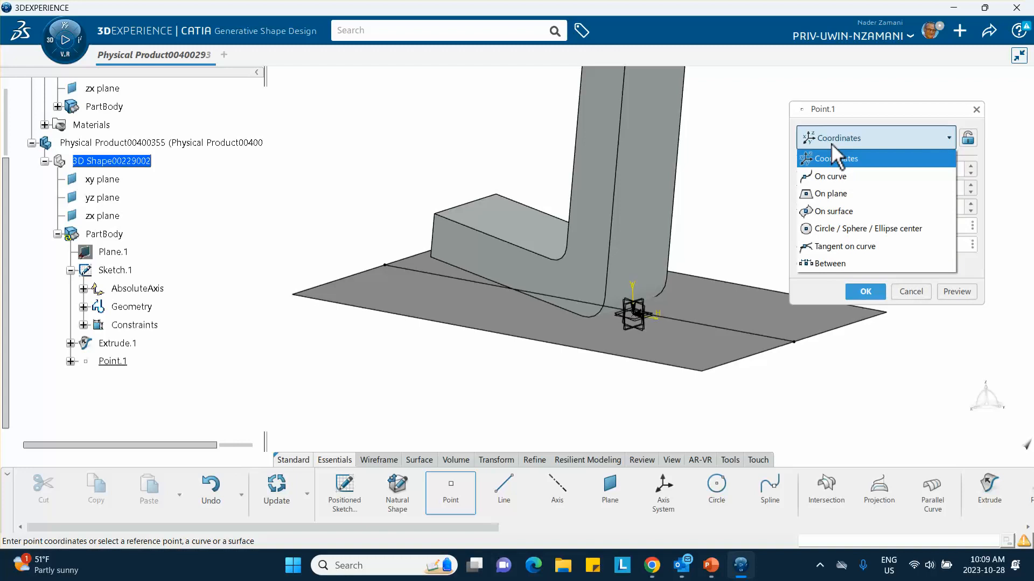
left_click(717, 172)
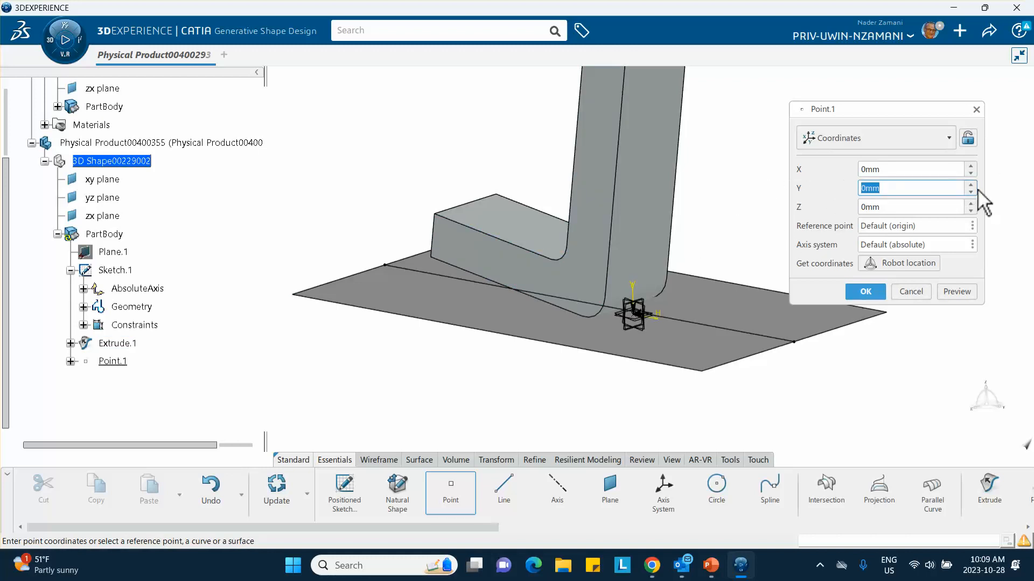
key("Tab")
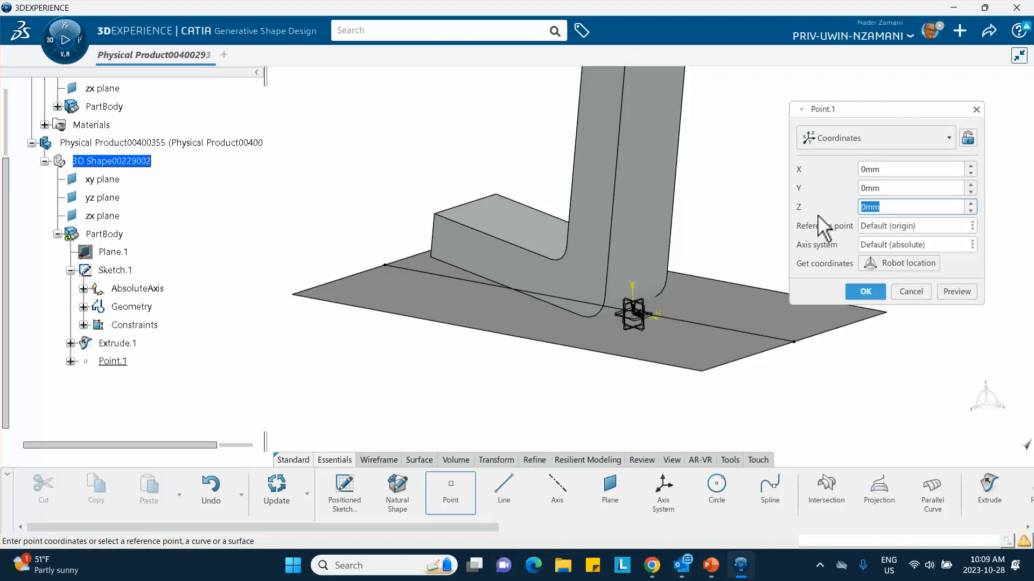
type("10")
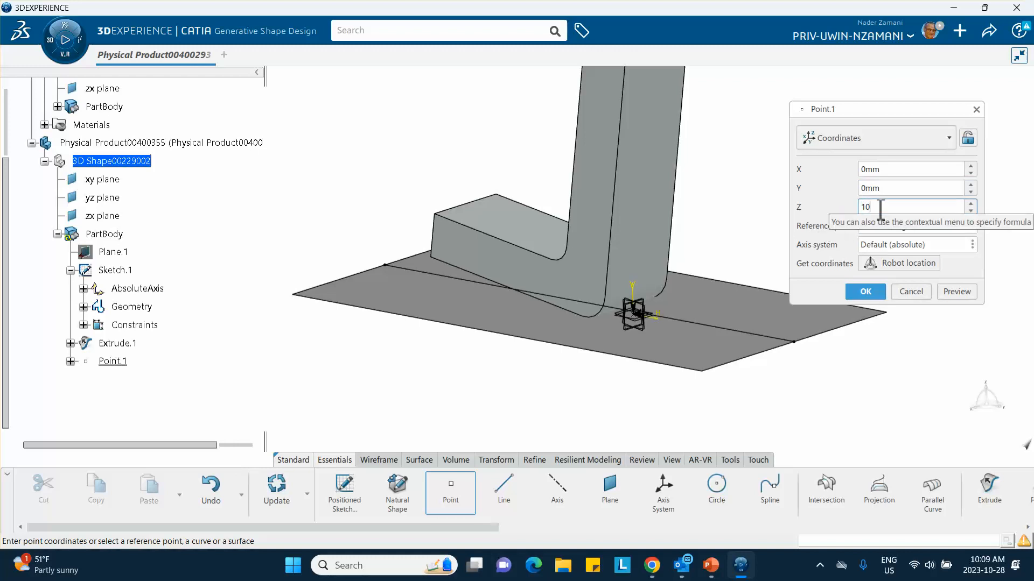
Step: Adjust the point's Y coordinate to -5 mm to place it beside the L-shaped part's upright
left_click(891, 189)
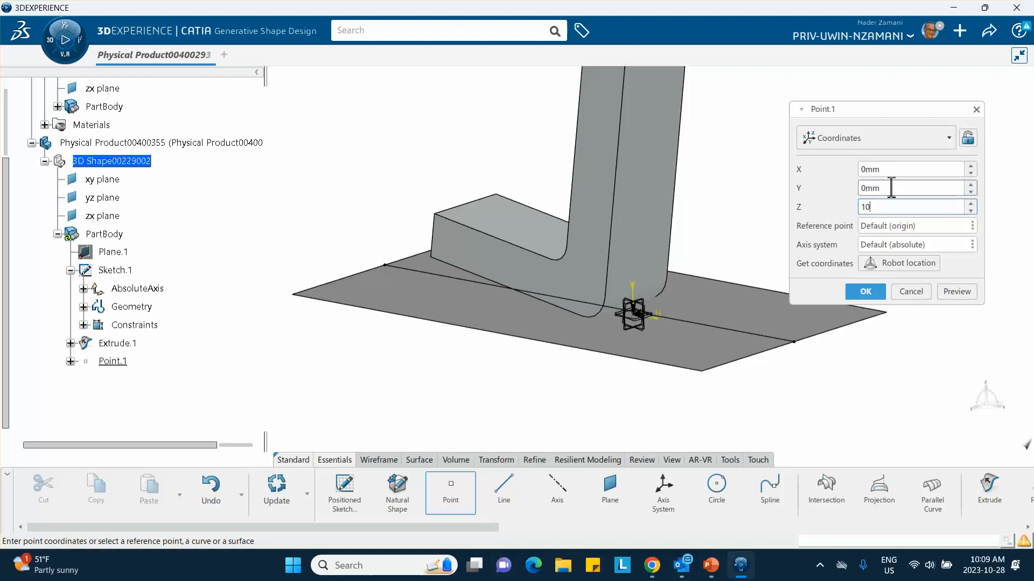
left_click(970, 185)
left_click(970, 186)
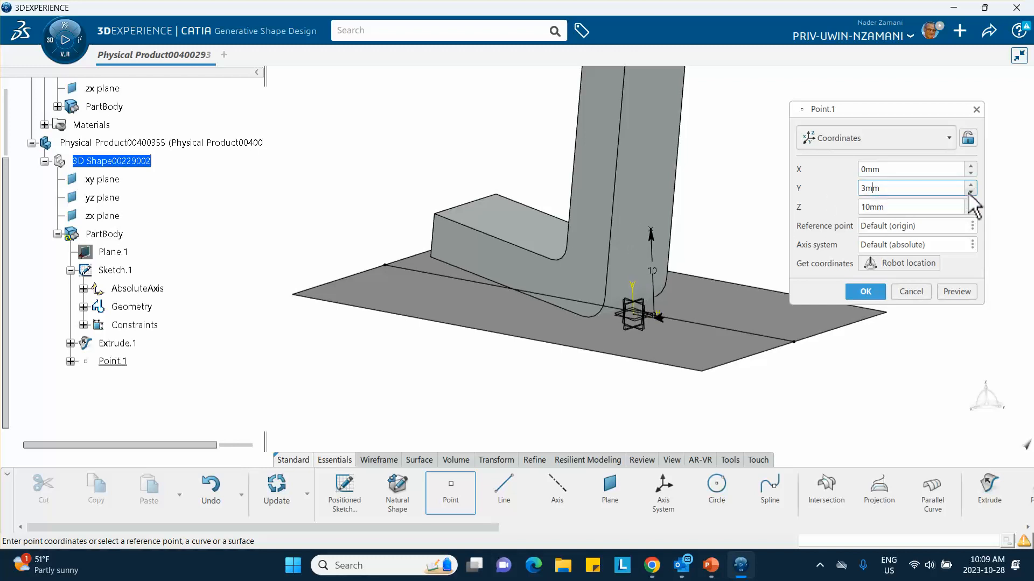
left_click(971, 193)
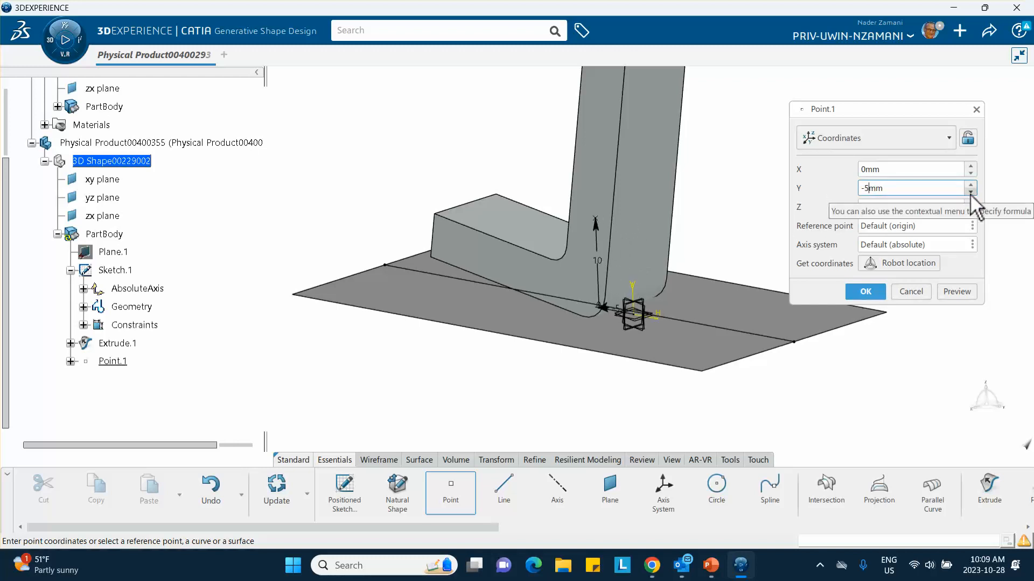
Step: Lower the new point's Y coordinate beyond -34 mm, past the plate's edge, and create the point
left_click(970, 192)
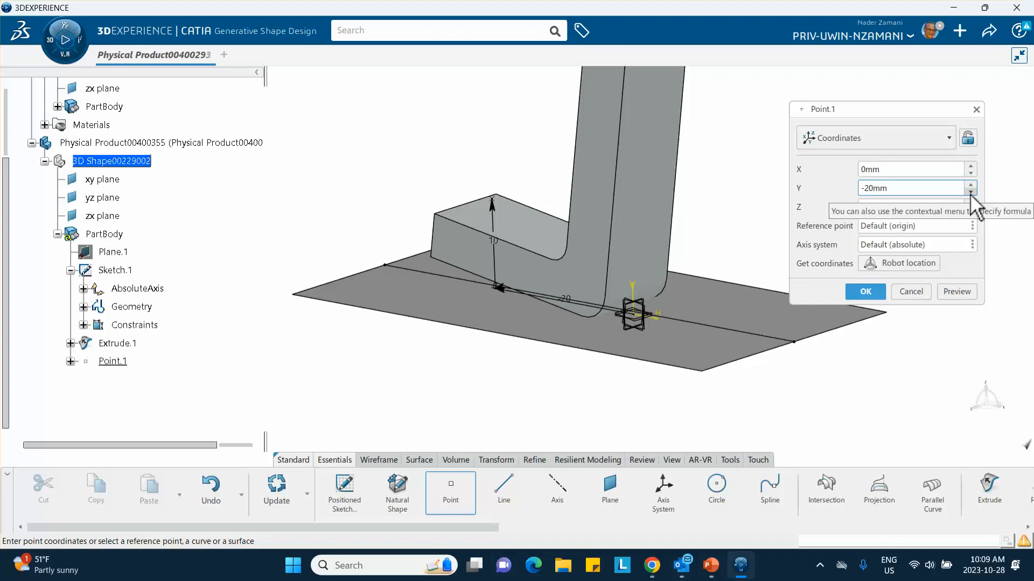
left_click(970, 192)
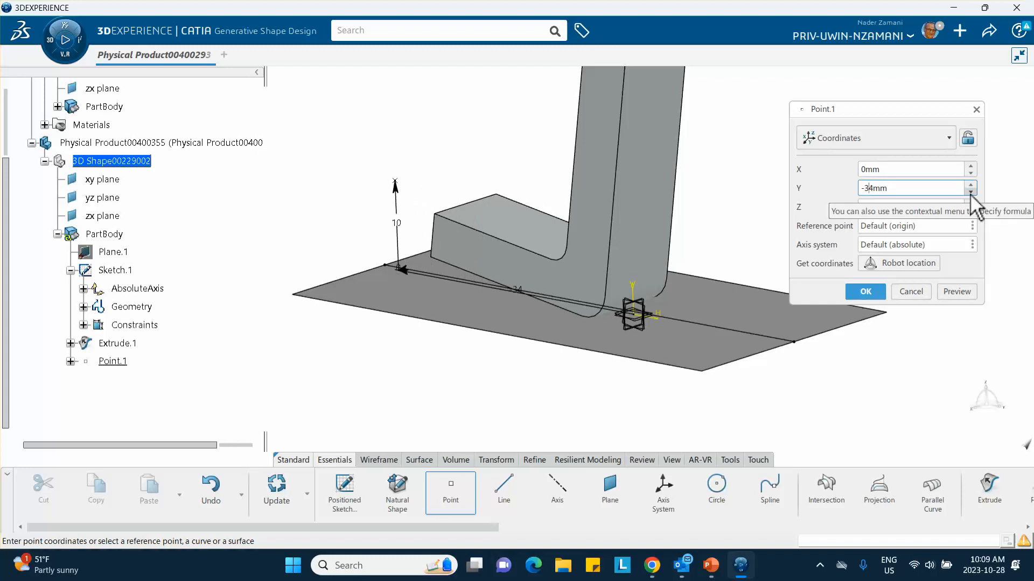
left_click(866, 291)
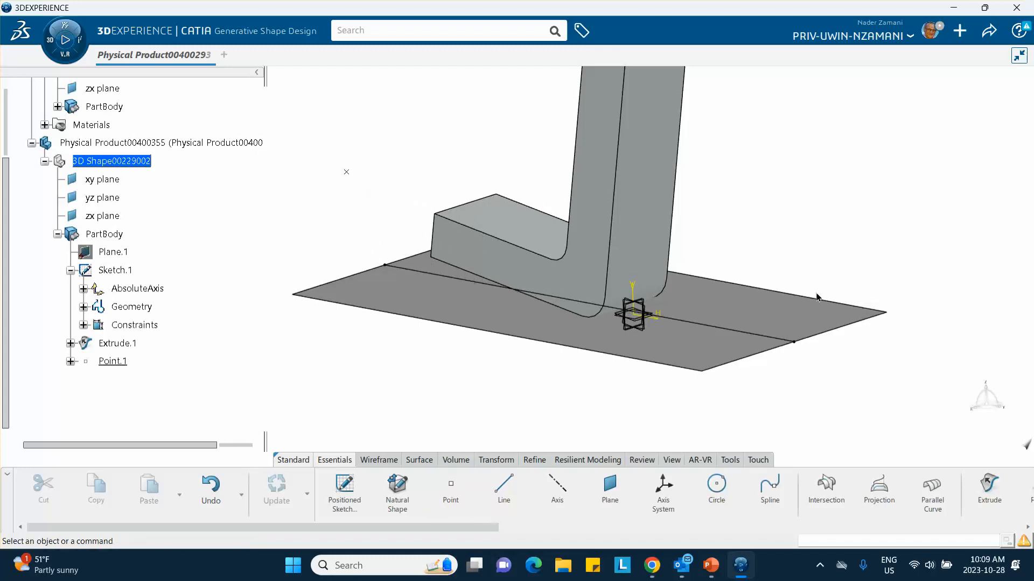
Step: Activate the root product Physical Product00400293 for assembly-level work
scroll(157, 256, "up", 3)
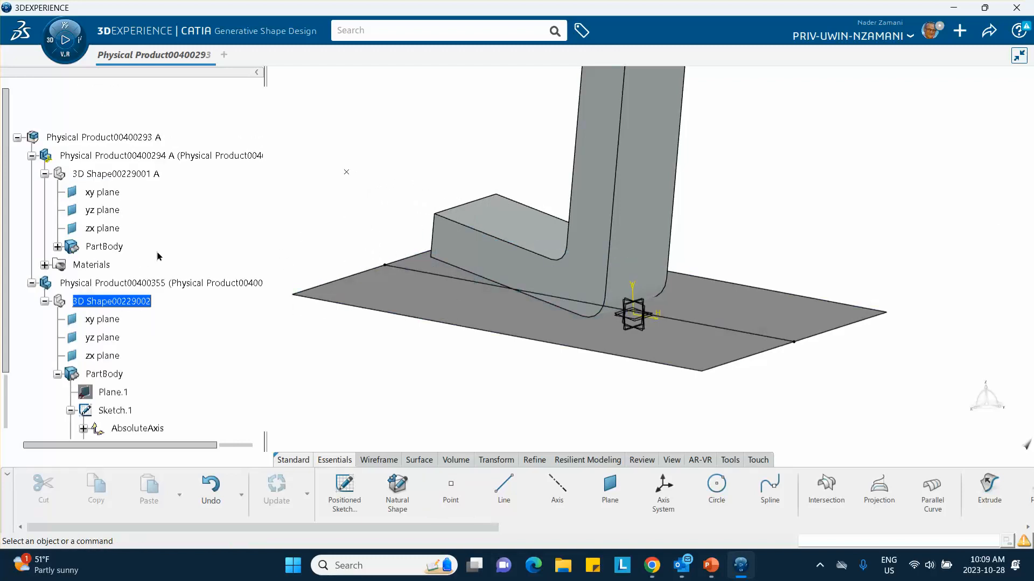
double_click(105, 138)
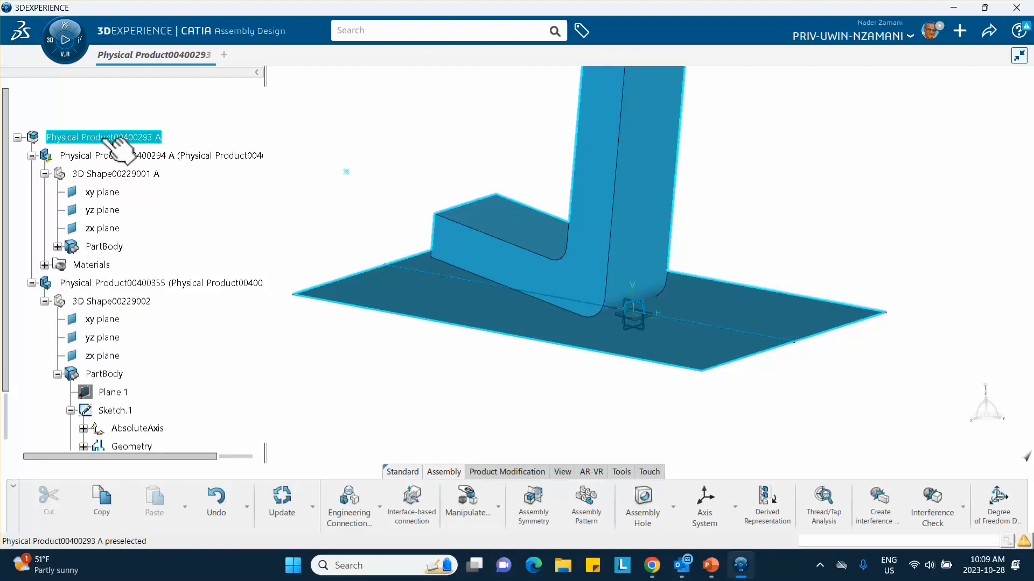
left_click(340, 366)
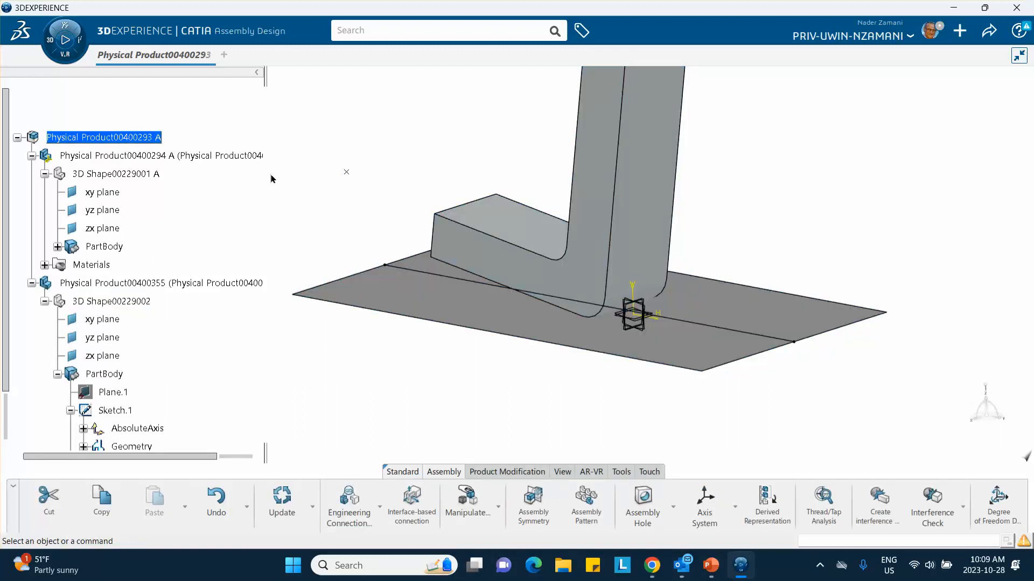
scroll(262, 174, "down", 2)
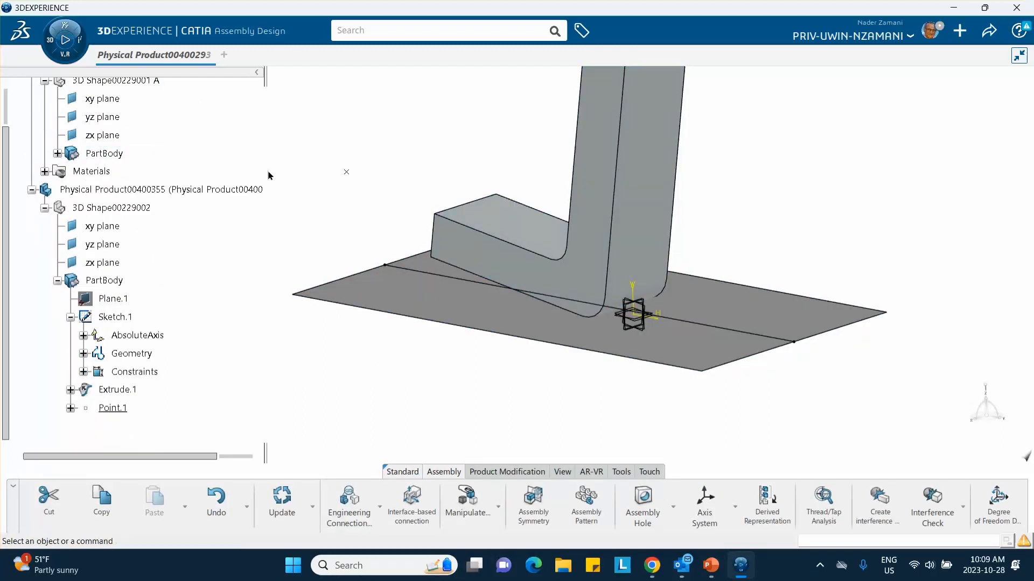
Step: Switch to the Structural Model Creation app from the list of favorite apps
left_click(63, 57)
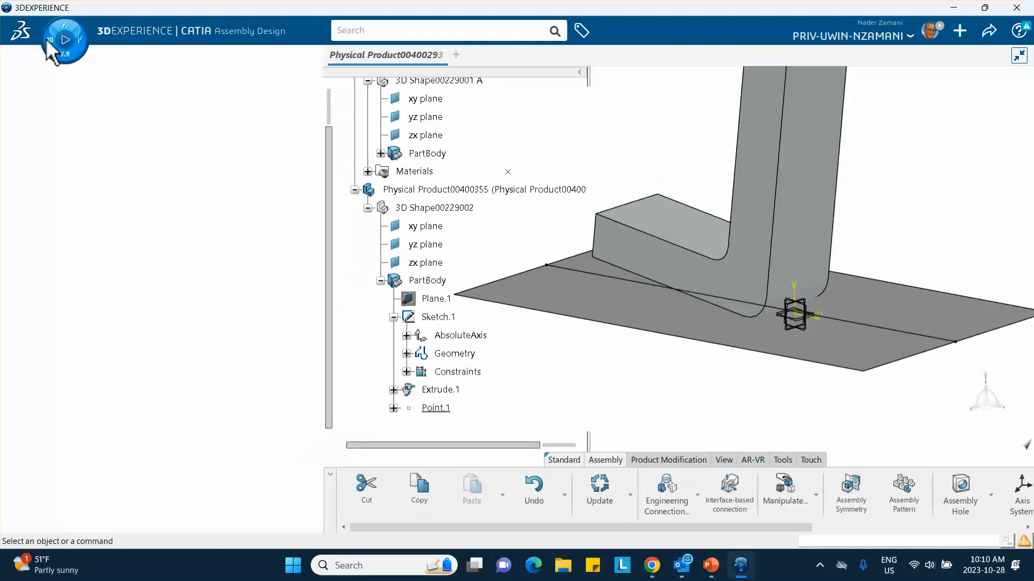
left_click(47, 41)
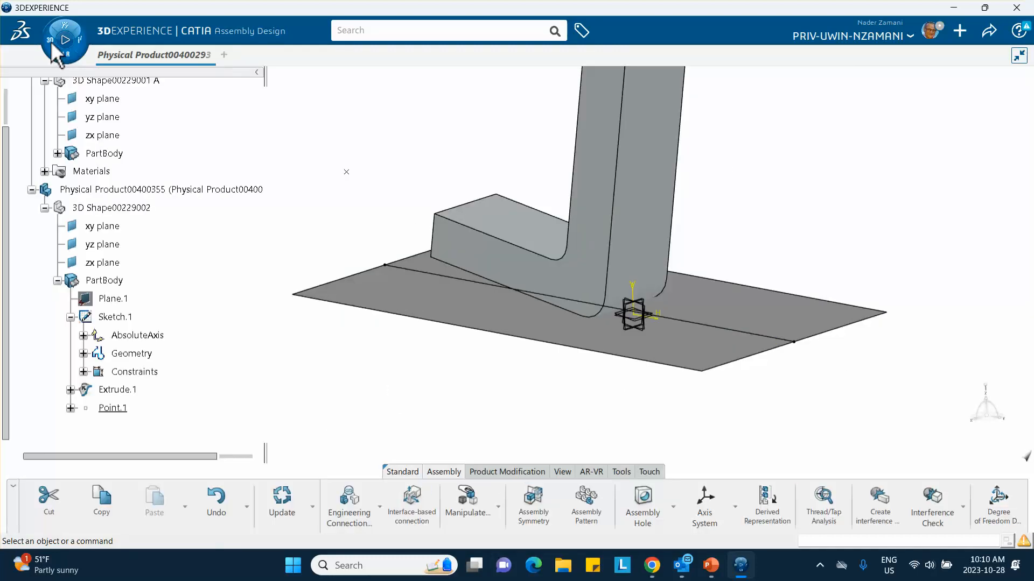
left_click(52, 45)
scroll(83, 387, "down", 5)
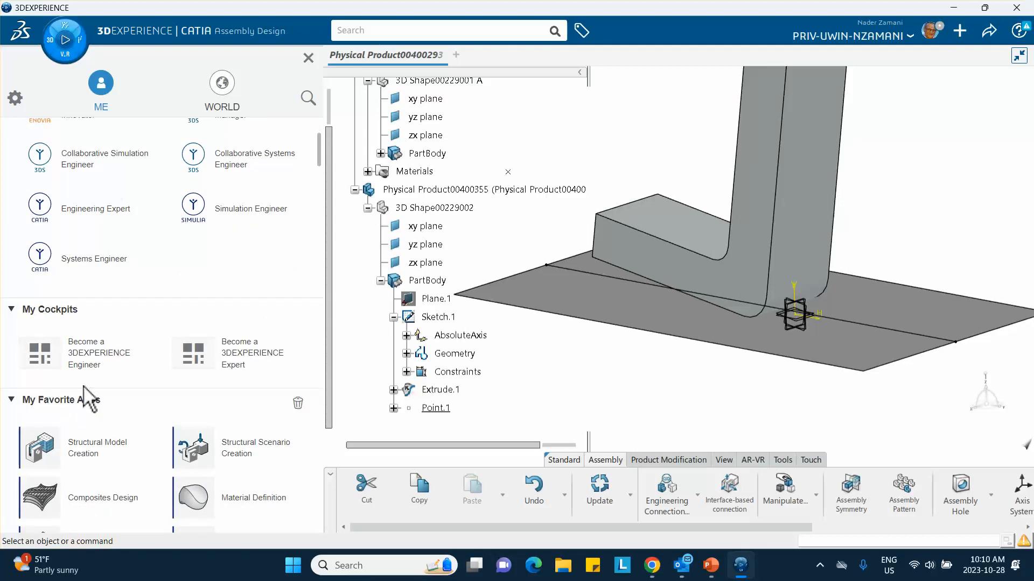
left_click(114, 460)
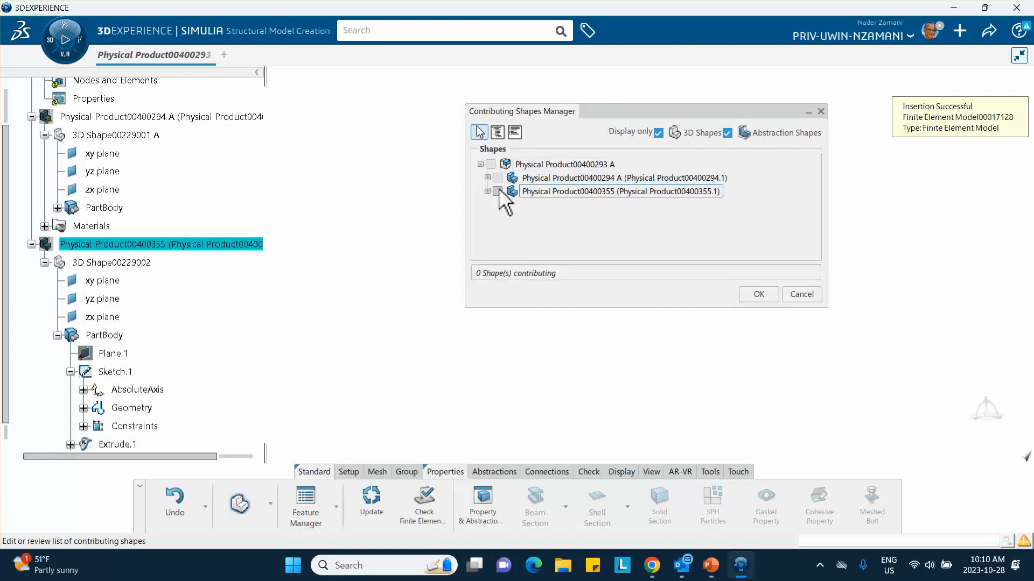
Step: Include the entire root product Physical Product00400293 as contributing shapes of the finite element model
left_click(480, 163)
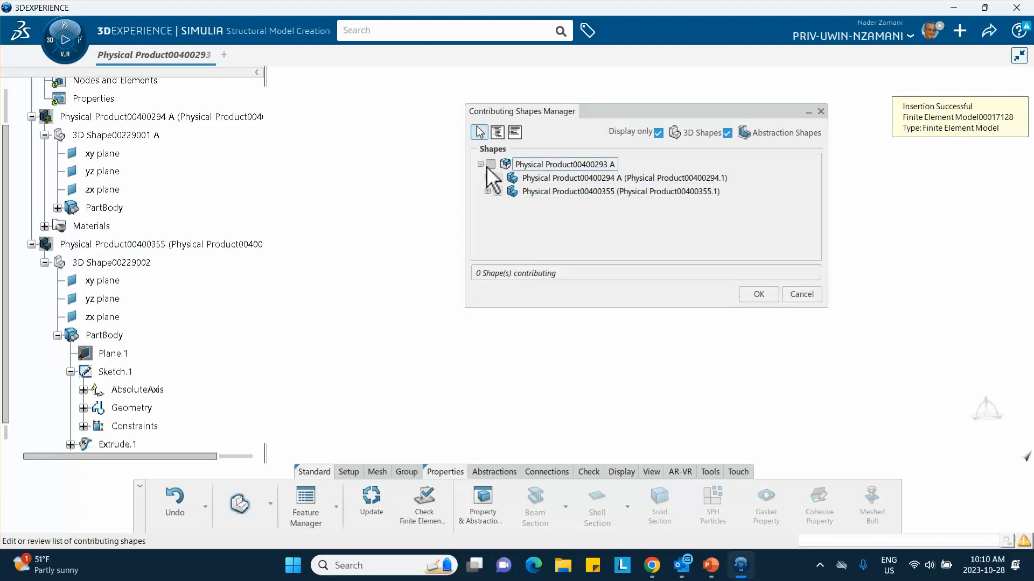
left_click(480, 164)
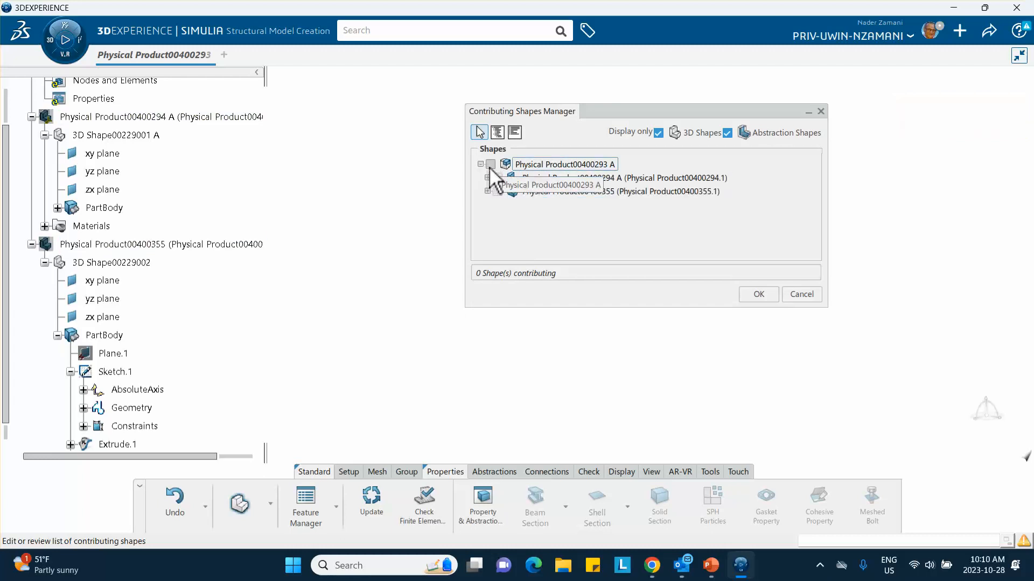
left_click(490, 163)
left_click(759, 297)
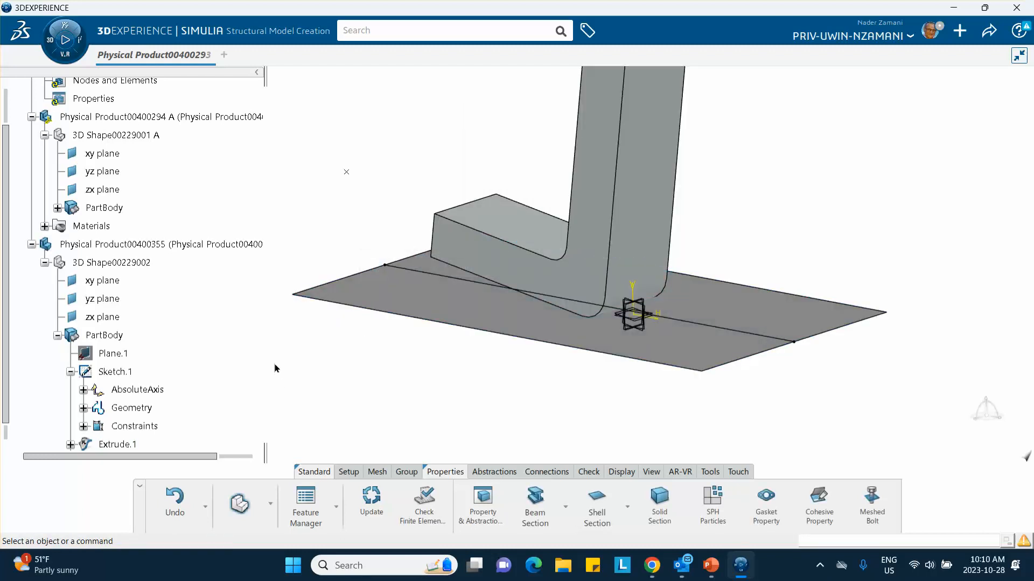
Step: Start a Sweep 3D Mesh with the L-shaped part's body as its support
left_click(378, 472)
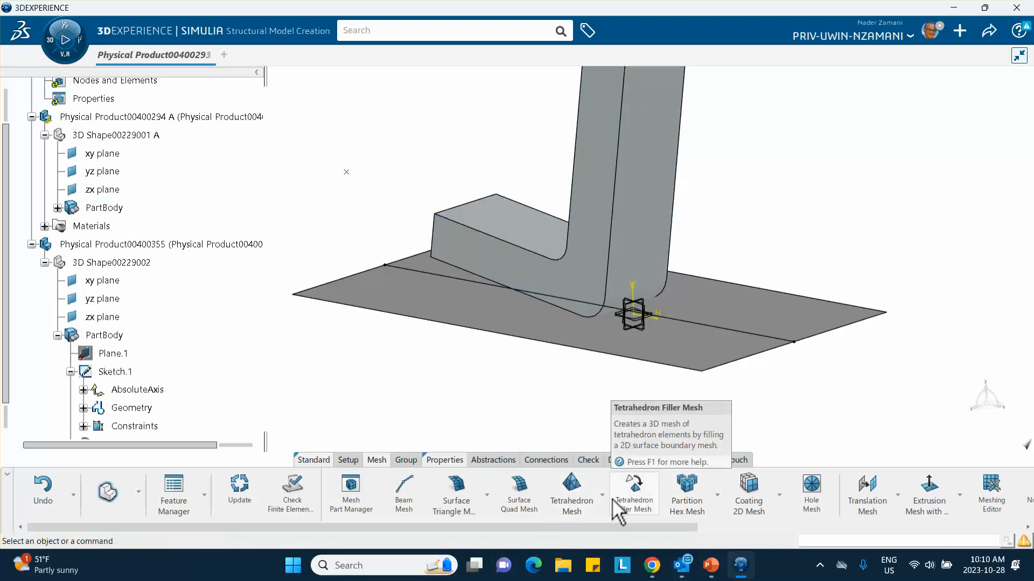
left_click(719, 496)
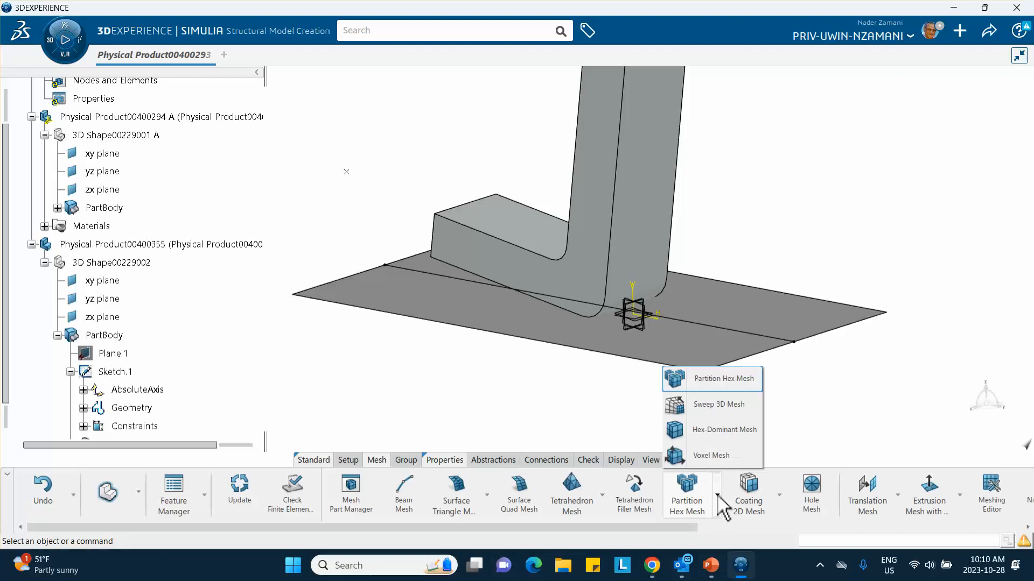
left_click(706, 407)
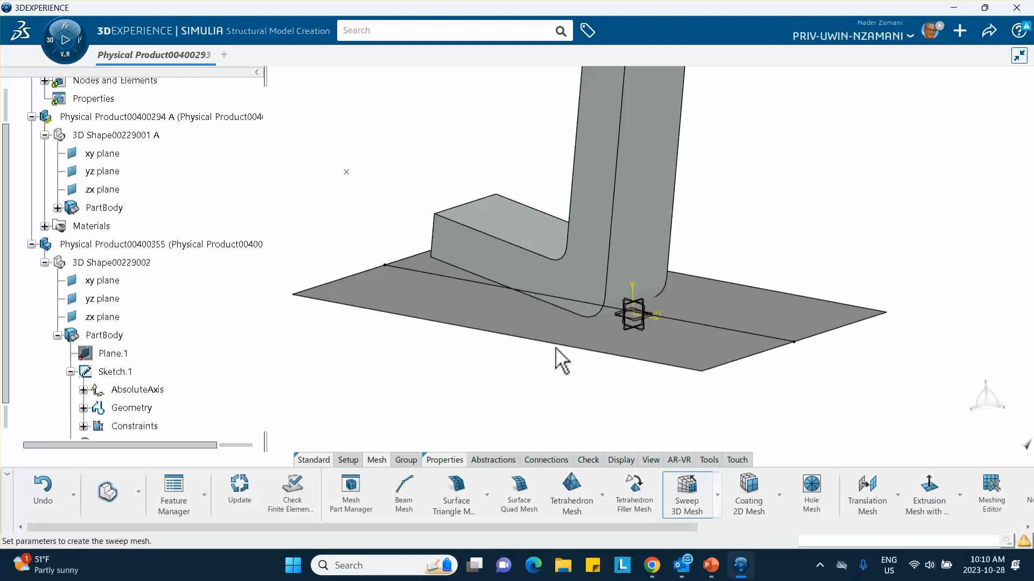
left_click(594, 248)
middle_click_drag(587, 251, 704, 230)
middle_click_drag(554, 179, 454, 268)
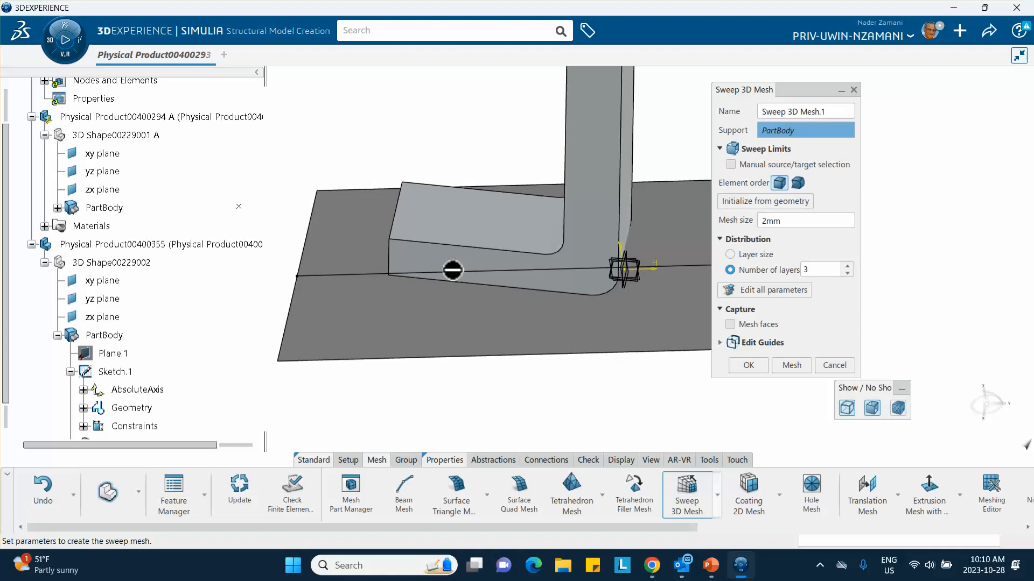
Step: Enable manual source/target selection and replace the target end face with the L-shaped side face opposite the source
left_click(730, 164)
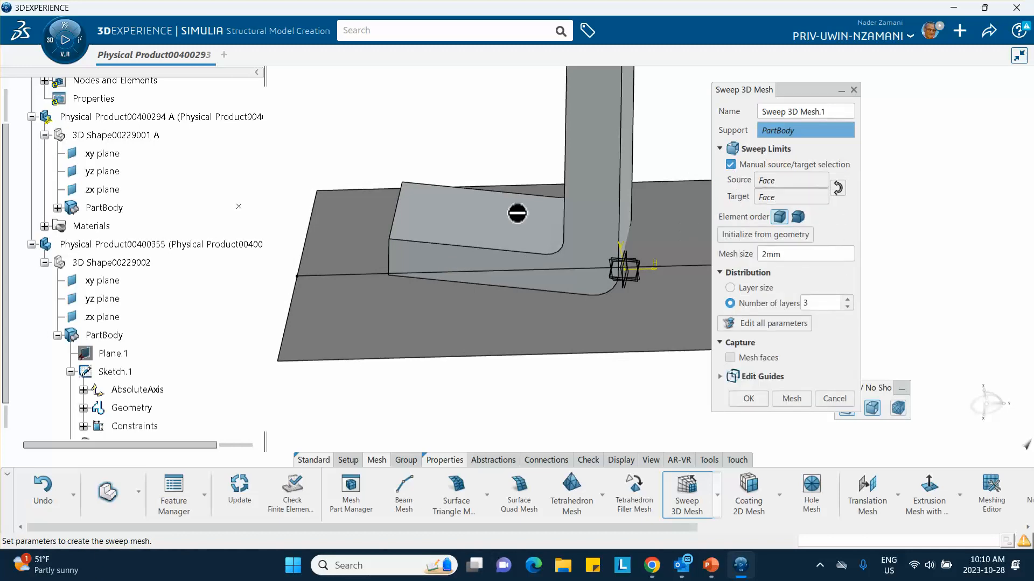
middle_click_drag(519, 215, 663, 372)
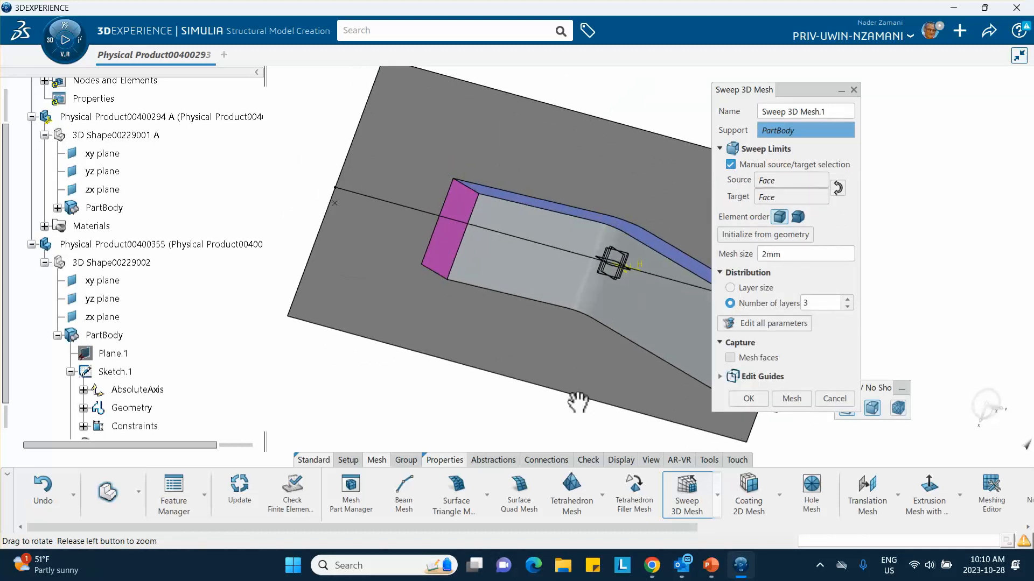
left_click(779, 181)
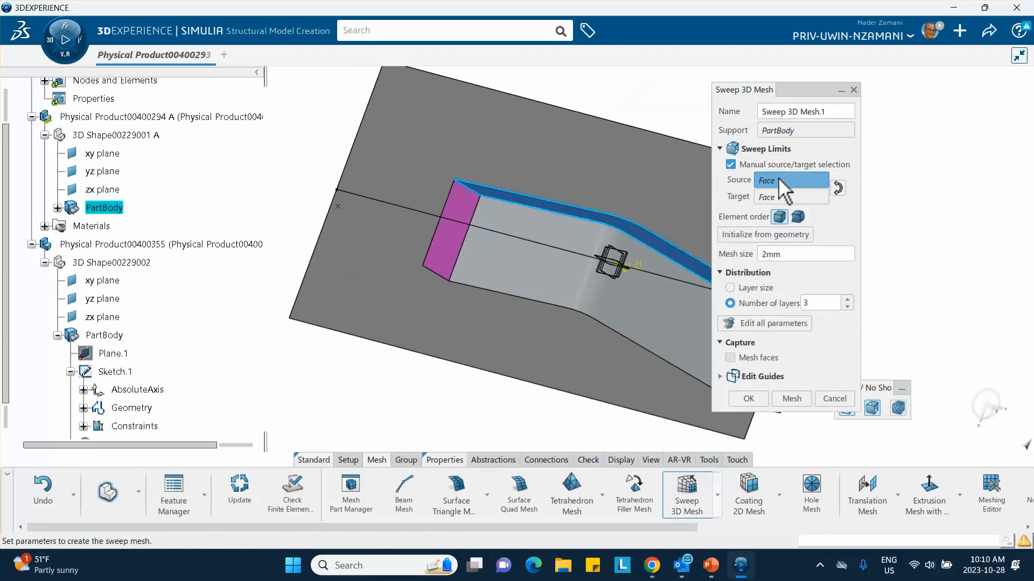
left_click(778, 198)
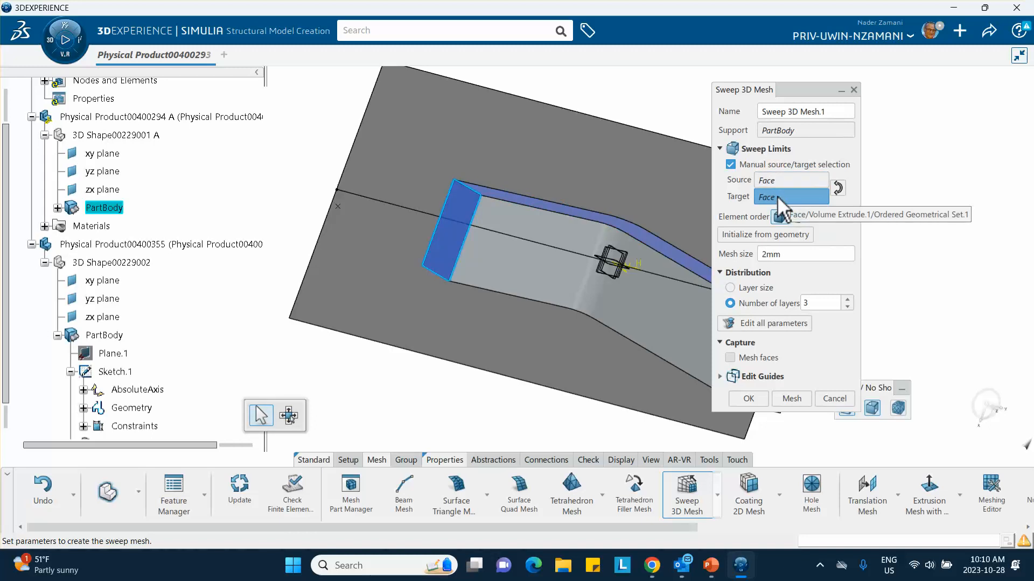
right_click(779, 198)
left_click(820, 246)
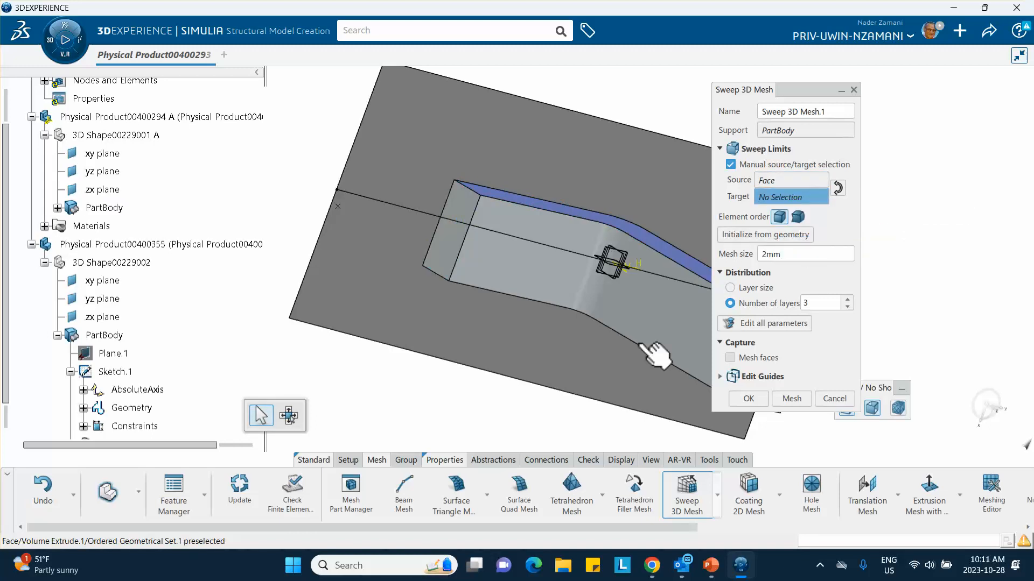
middle_click_drag(662, 347, 593, 226)
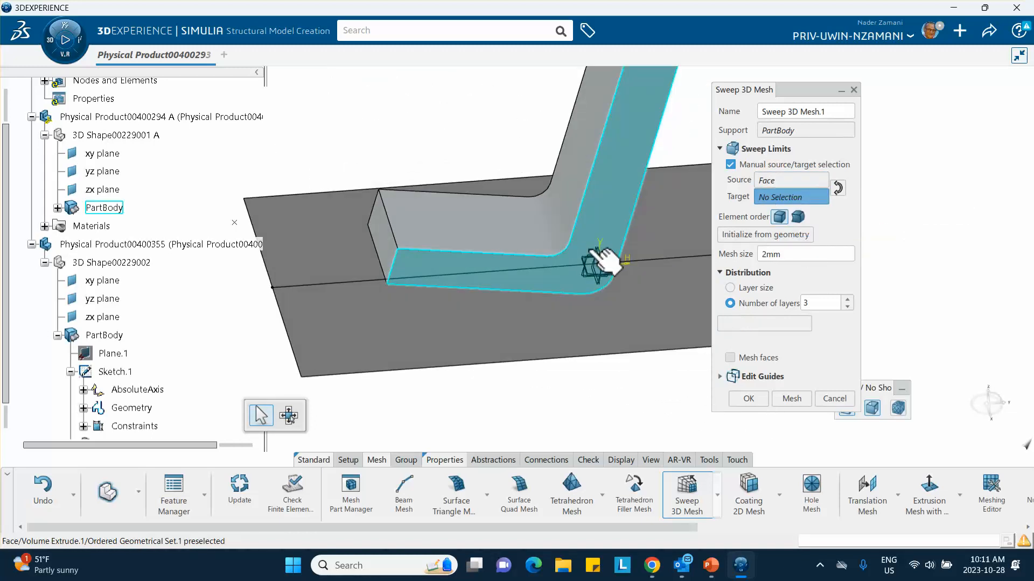
left_click(618, 237)
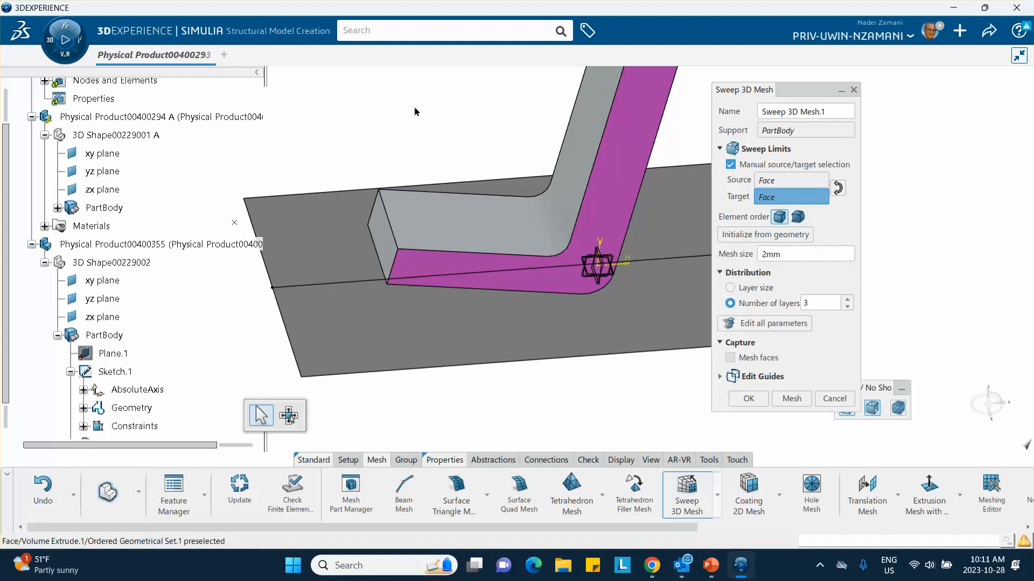
middle_click_drag(596, 238, 687, 401)
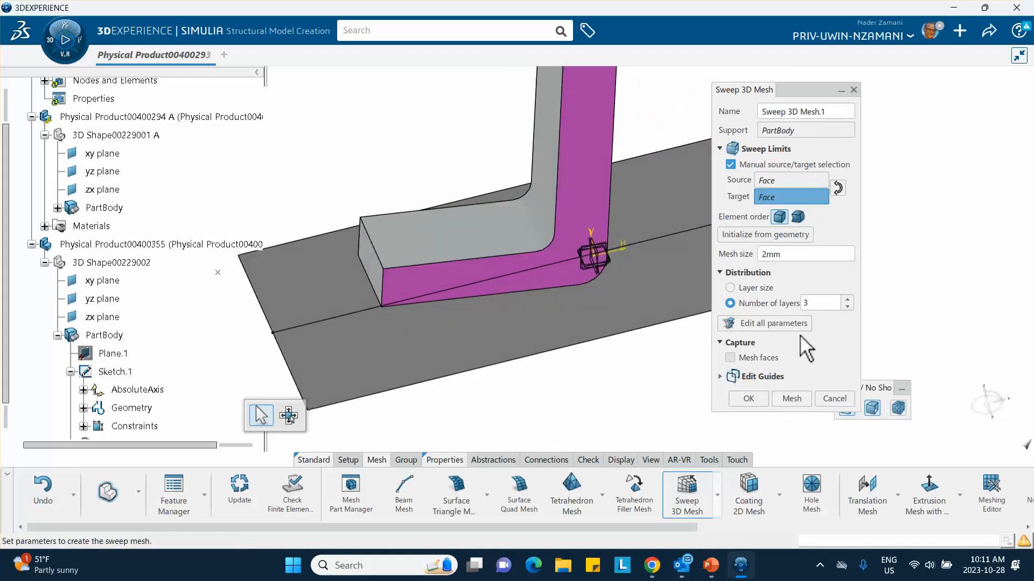
Step: Consult the mesh specifications on the PowerPoint slide and set the sweep mesh size to 1.25 mm
double_click(786, 254)
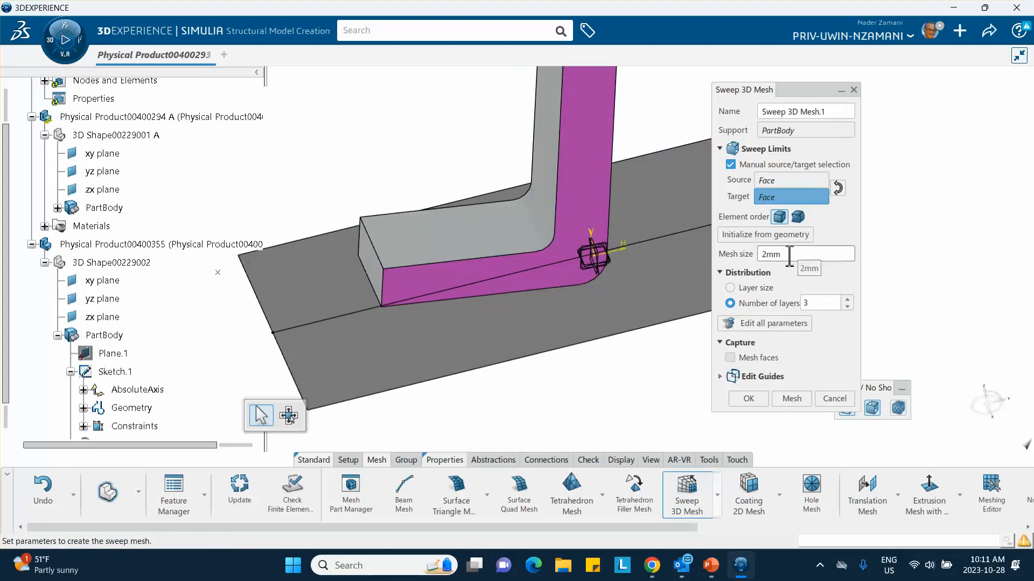
left_click(713, 566)
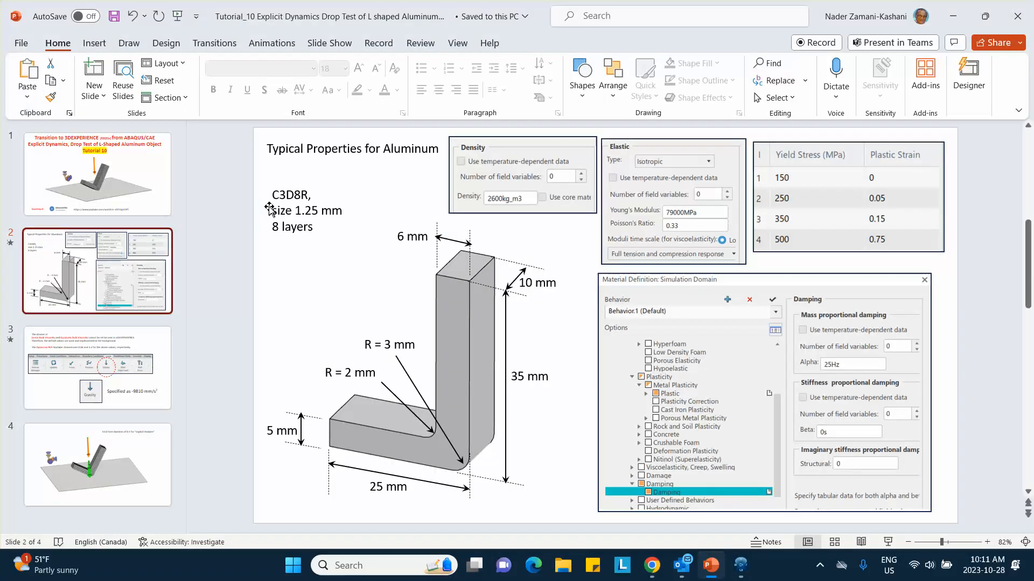
left_click(951, 14)
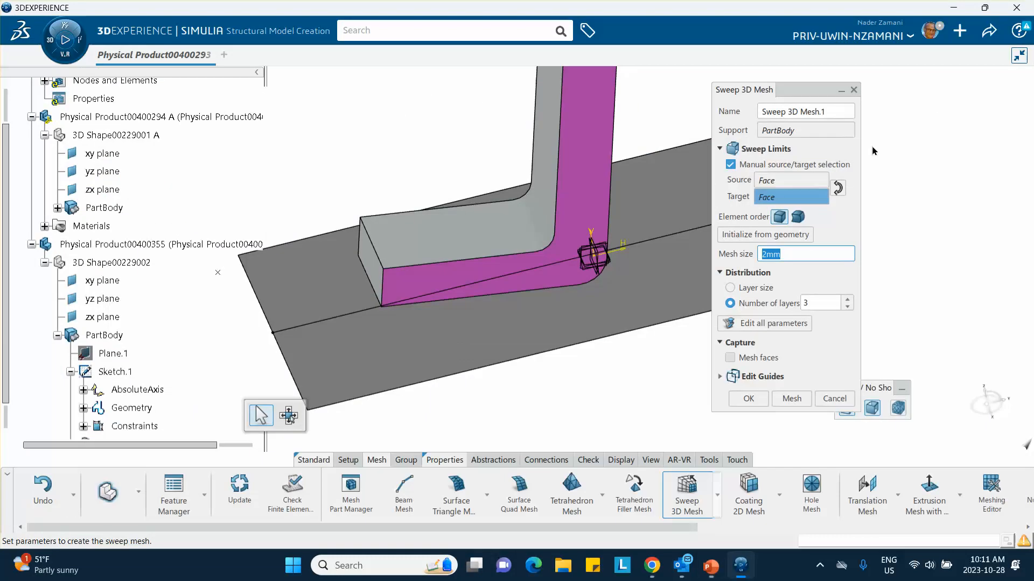
type("1")
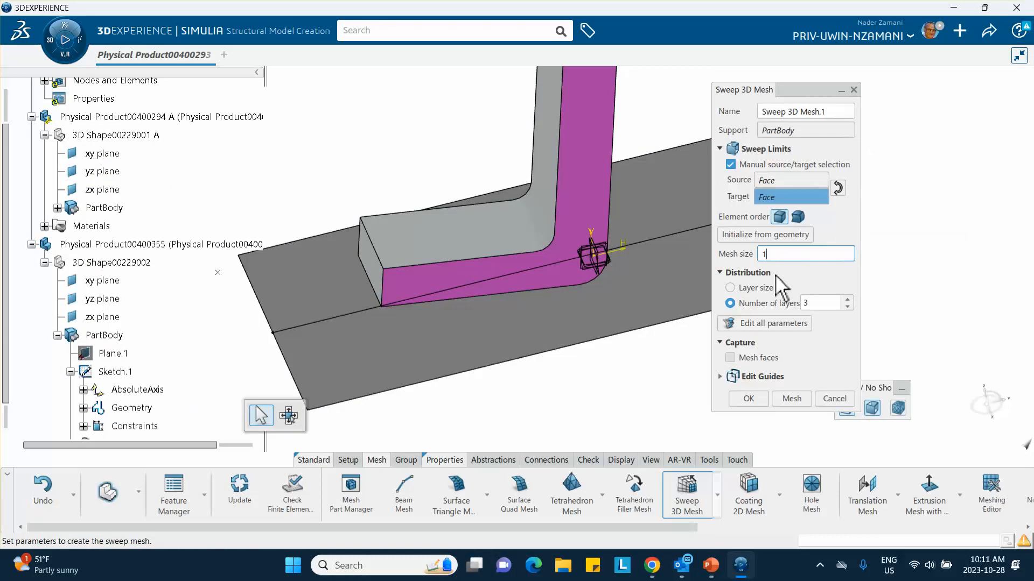
type(".25")
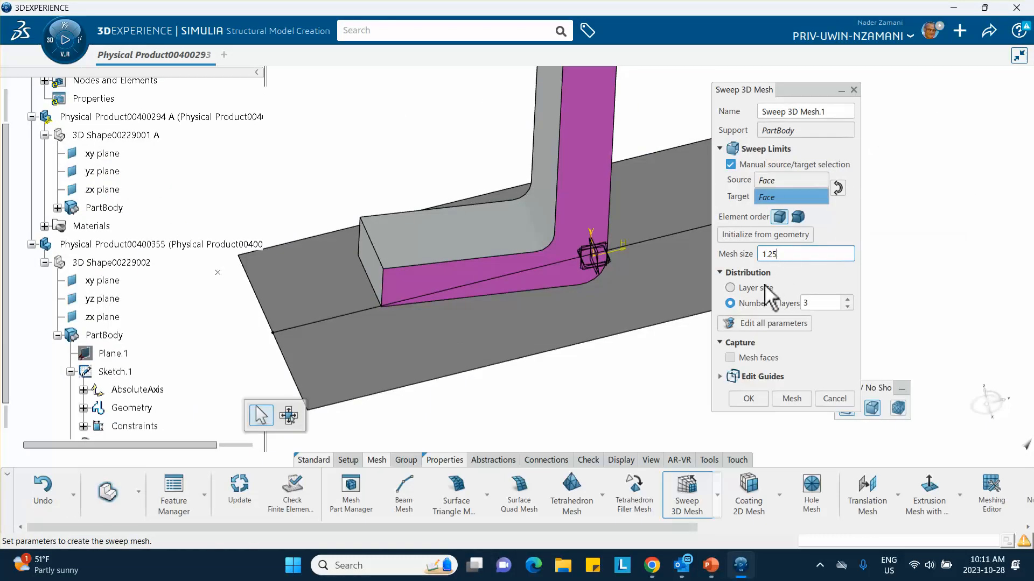
key("Tab")
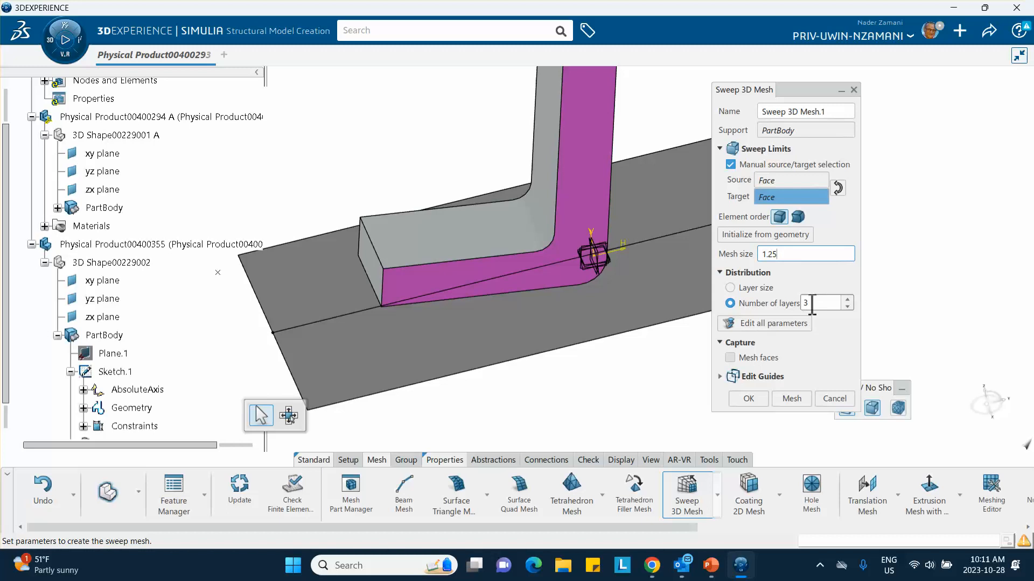
Step: Set the number of layers to 8, then generate and accept the sweep mesh
type("8")
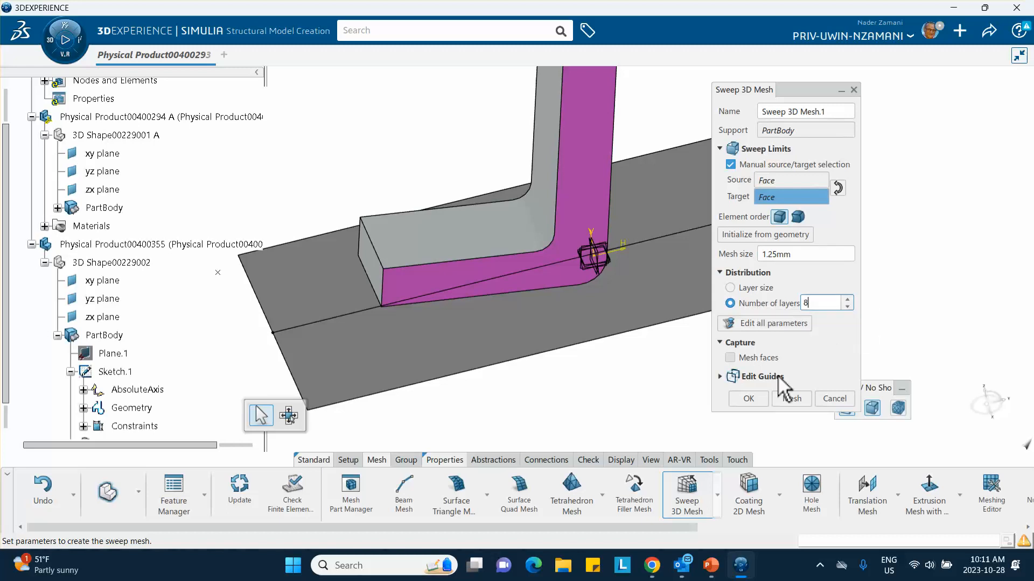
left_click(787, 398)
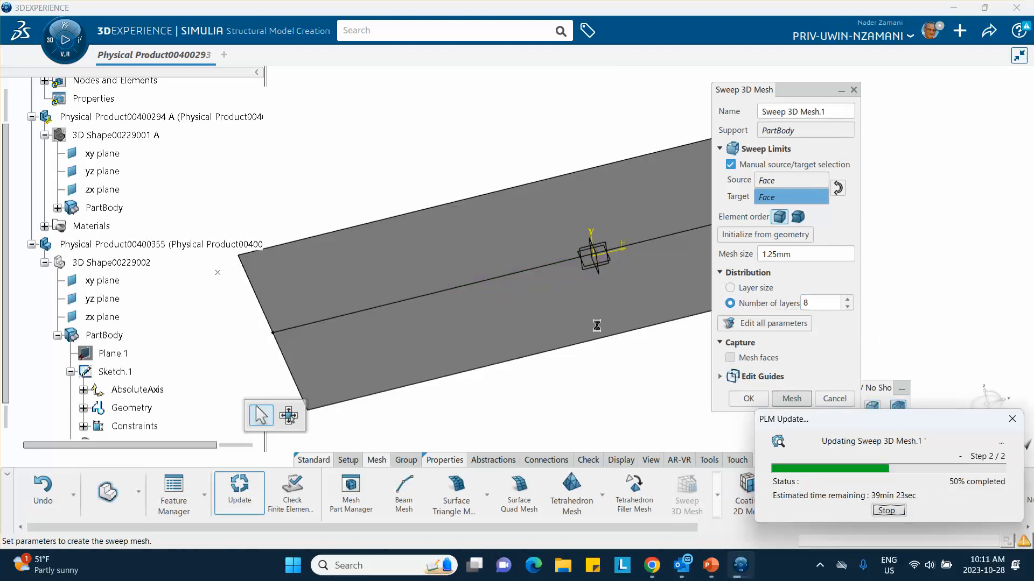
left_click(754, 398)
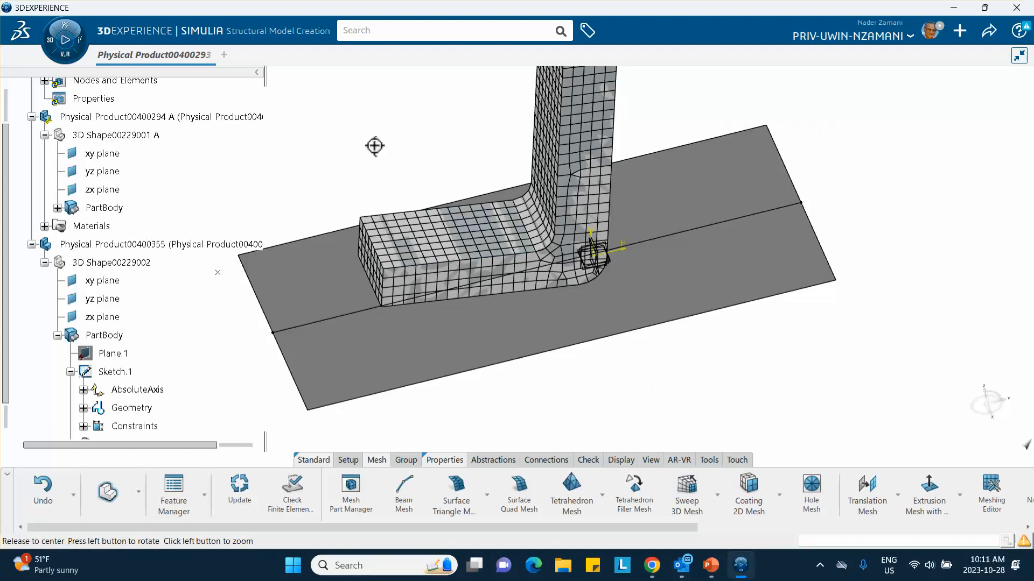
Step: Examine the meshed L-shaped part and the plate beneath it from several viewing angles
middle_click_drag(374, 146, 416, 138)
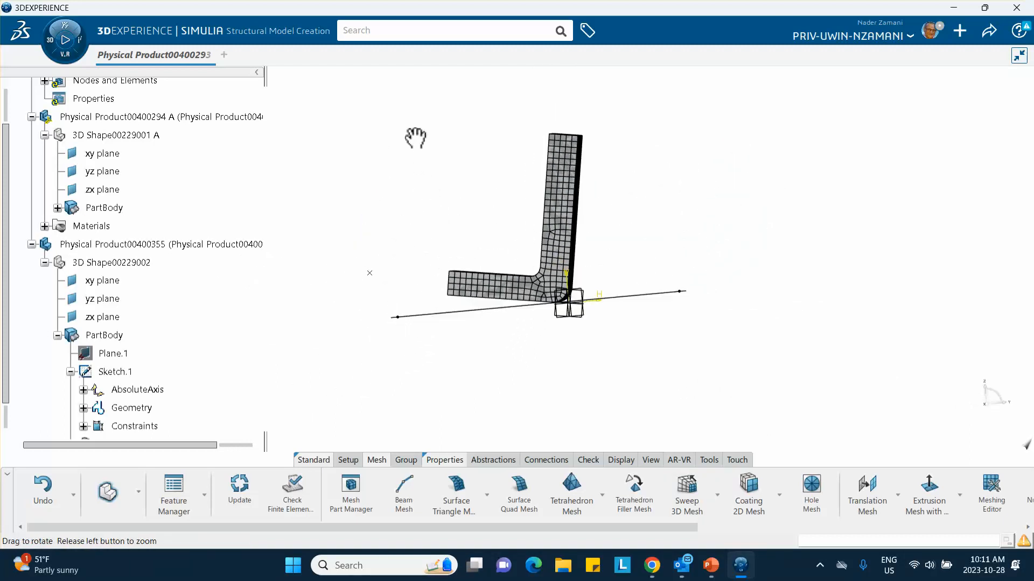
middle_click_drag(318, 255, 526, 328)
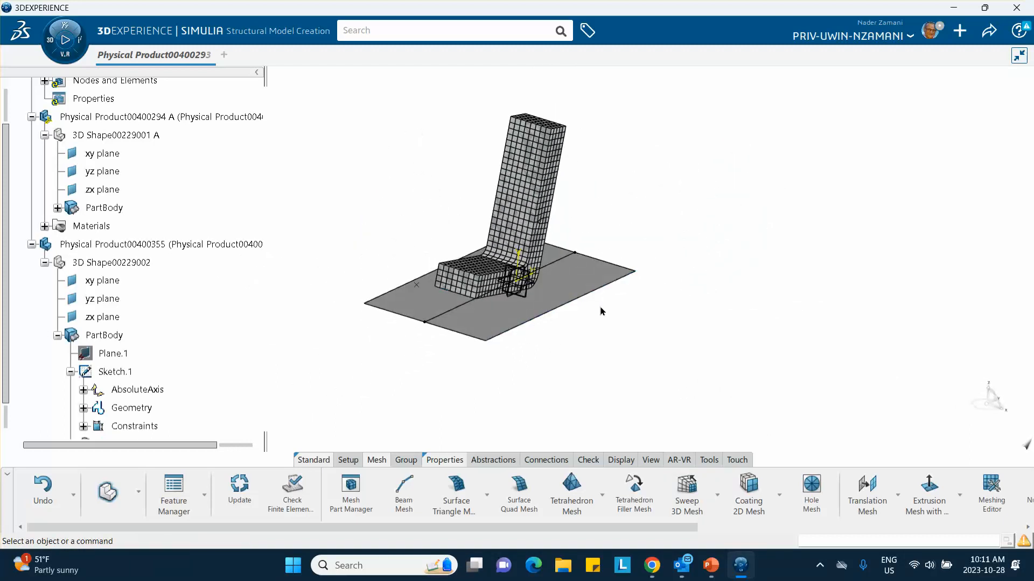
middle_click_drag(600, 311, 542, 303)
right_click(455, 319)
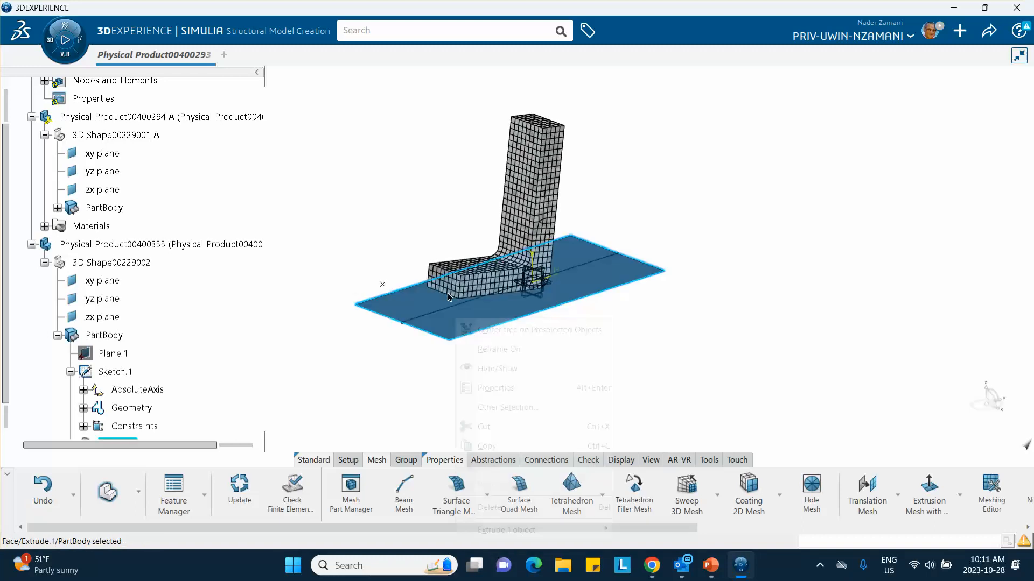
left_click(335, 162)
middle_click_drag(346, 198, 334, 162)
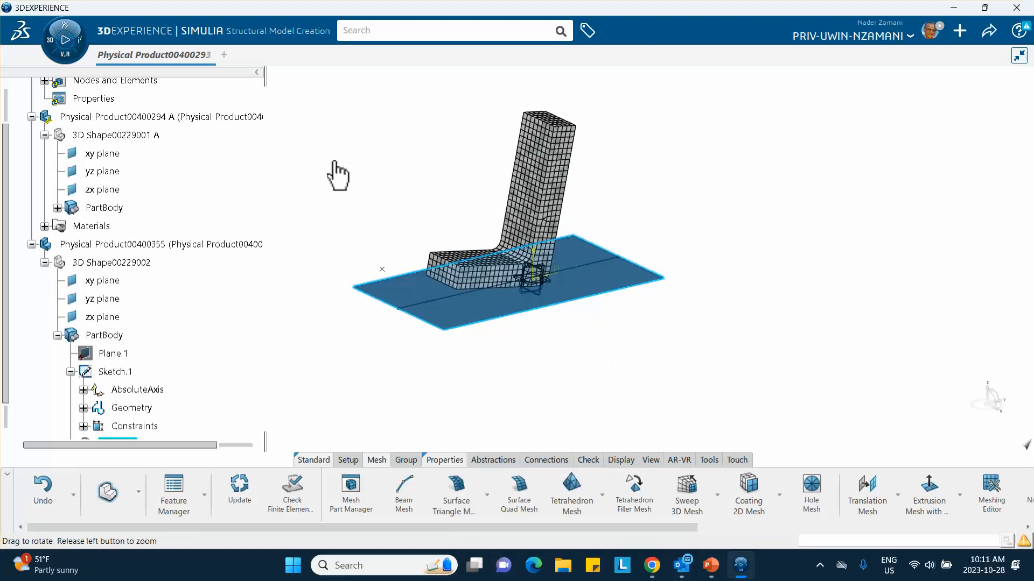
left_click(298, 182)
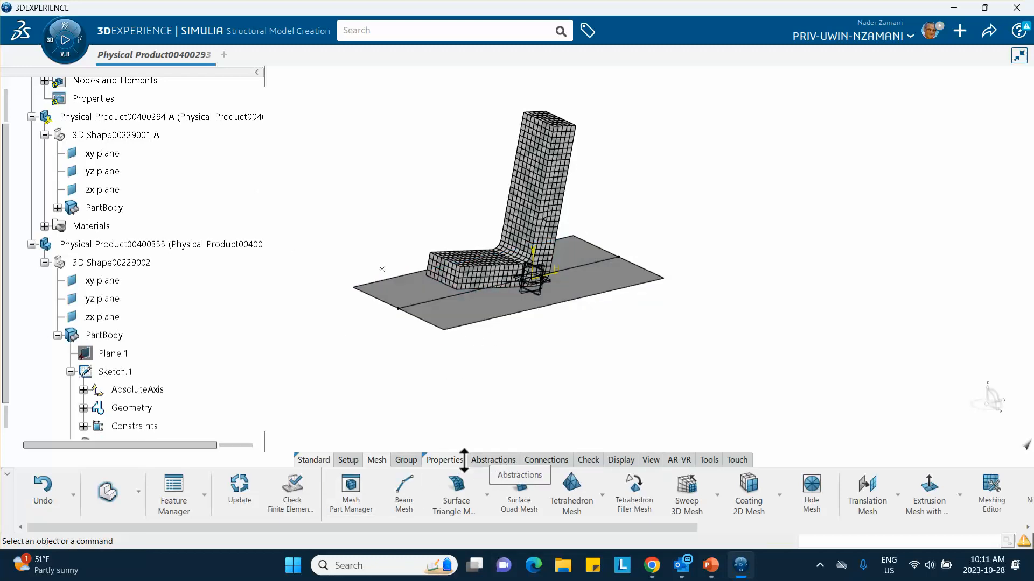
Step: Define the plate surface as an Analytical Rigid Surface, using the separate point beside the plate as its reference point
left_click(492, 461)
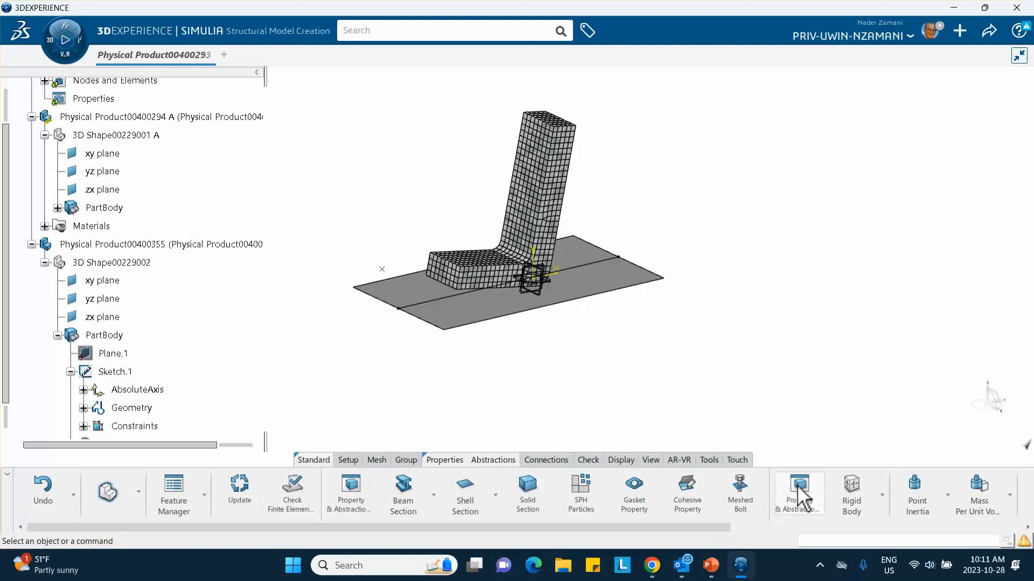
left_click(882, 496)
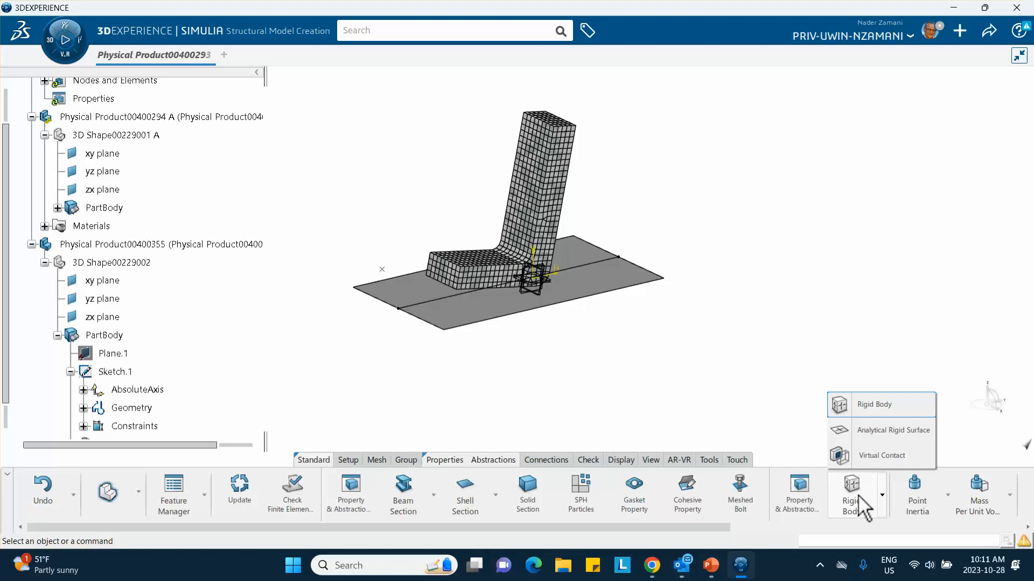
left_click(872, 434)
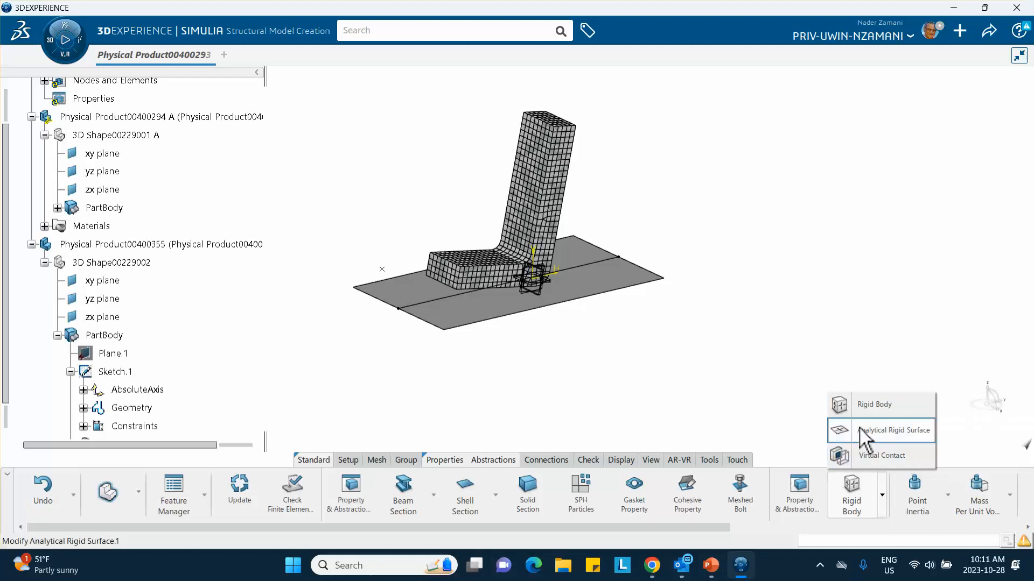
left_click(470, 310)
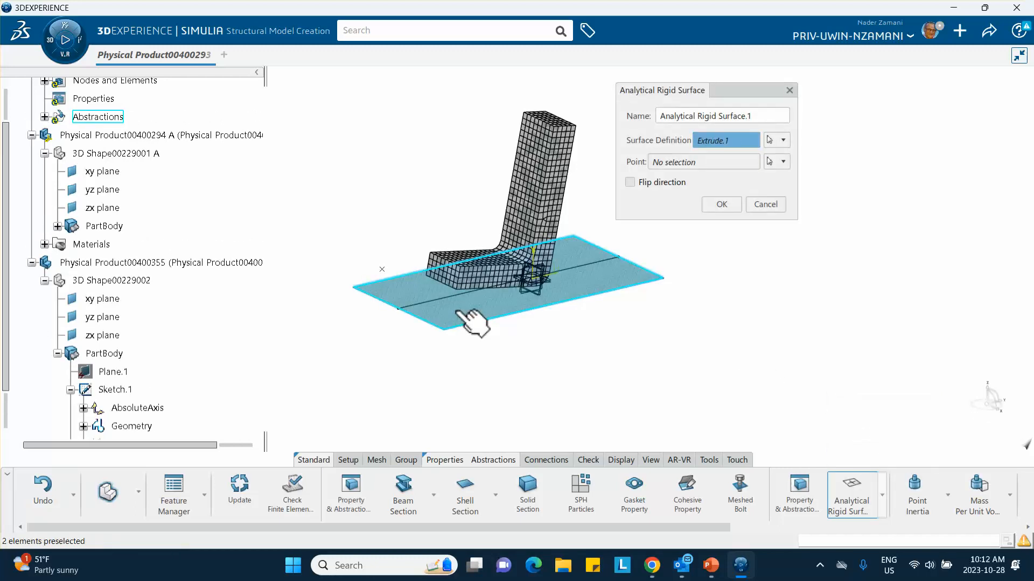
left_click(674, 162)
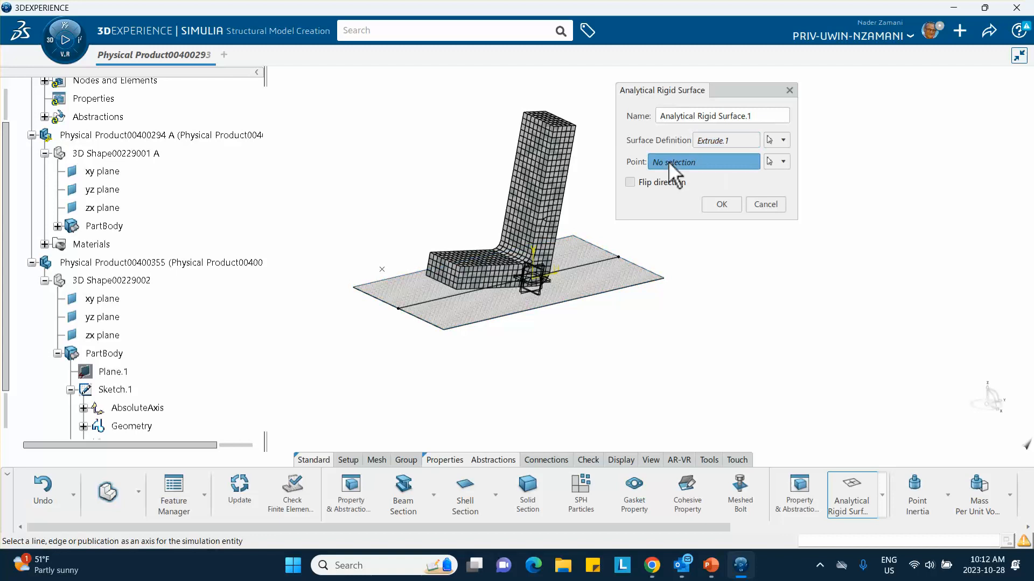
left_click(382, 270)
left_click(721, 205)
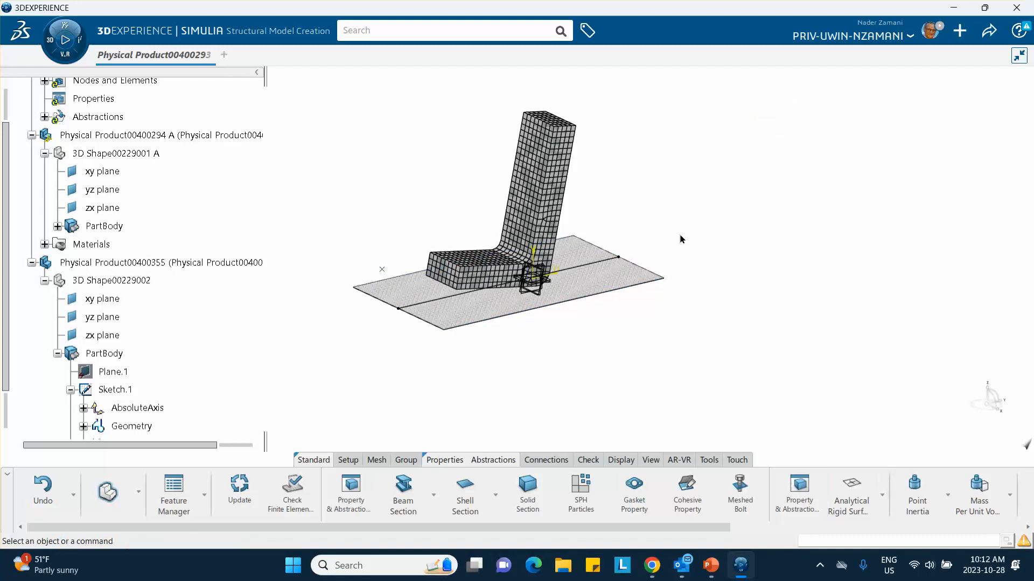
Step: Save the product with its finite element model
middle_click_drag(420, 231, 389, 183)
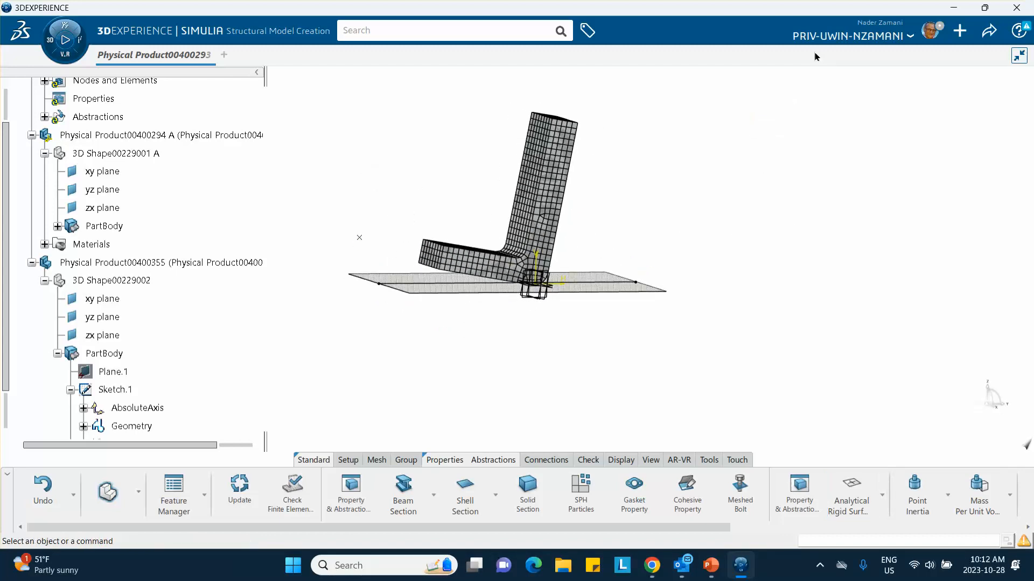
left_click(989, 31)
left_click(923, 57)
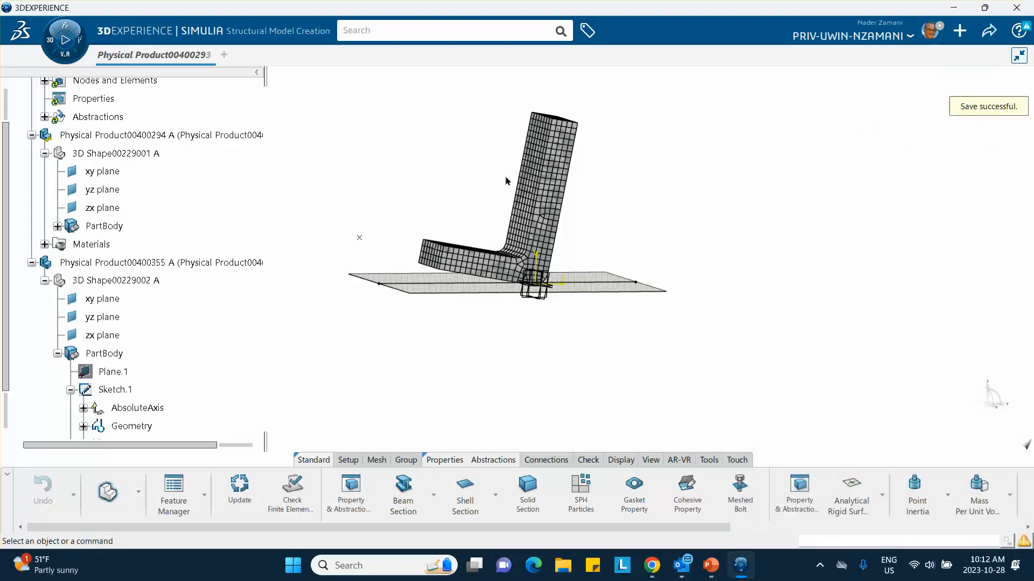
Step: Switch to Mechanical Scenario Creation and initialize a Structural simulation that uses Finite Element Model00017128 A
left_click(49, 53)
scroll(185, 203, "down", 4)
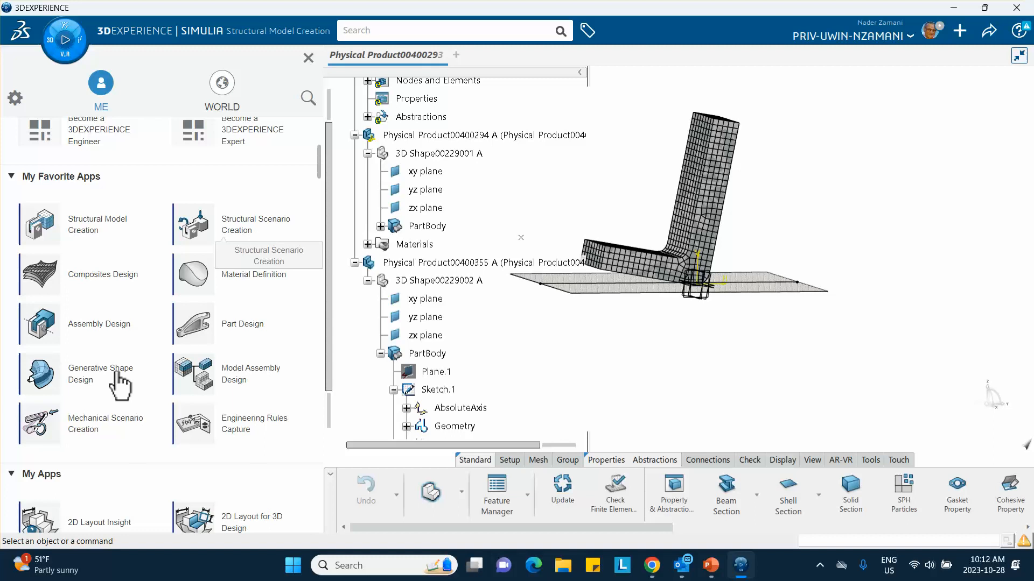
left_click(99, 430)
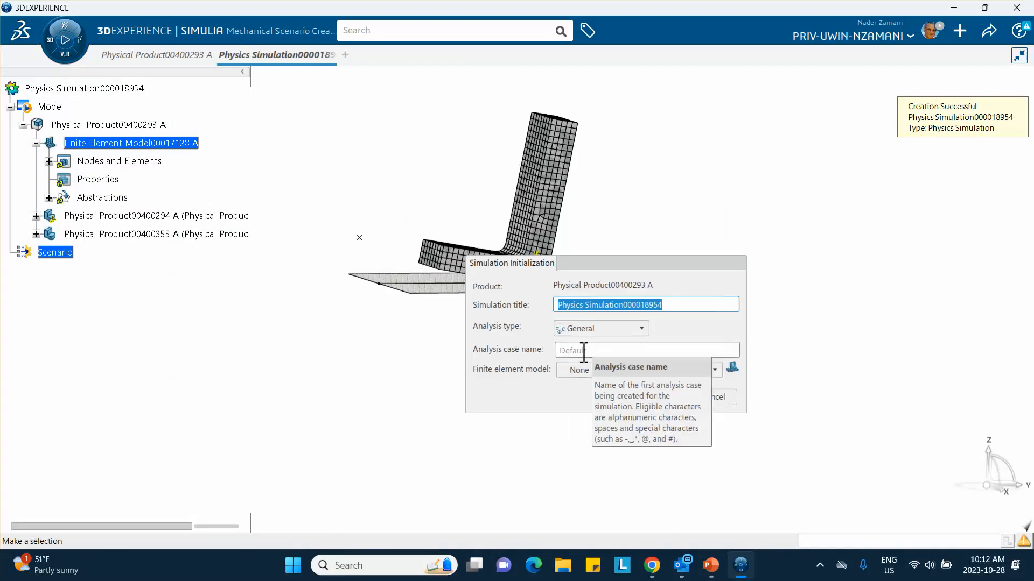
left_click(585, 330)
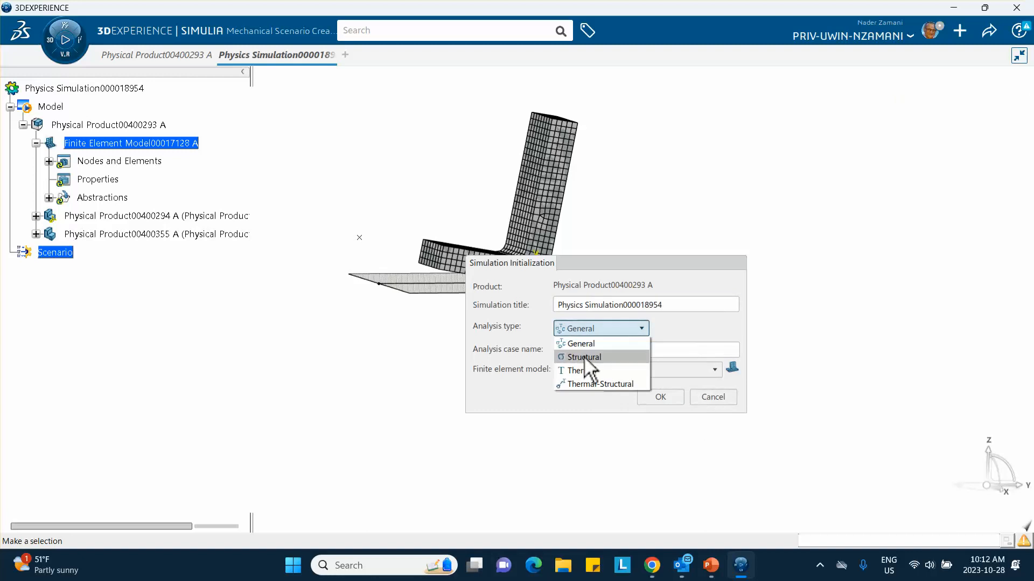
left_click(585, 358)
left_click(586, 371)
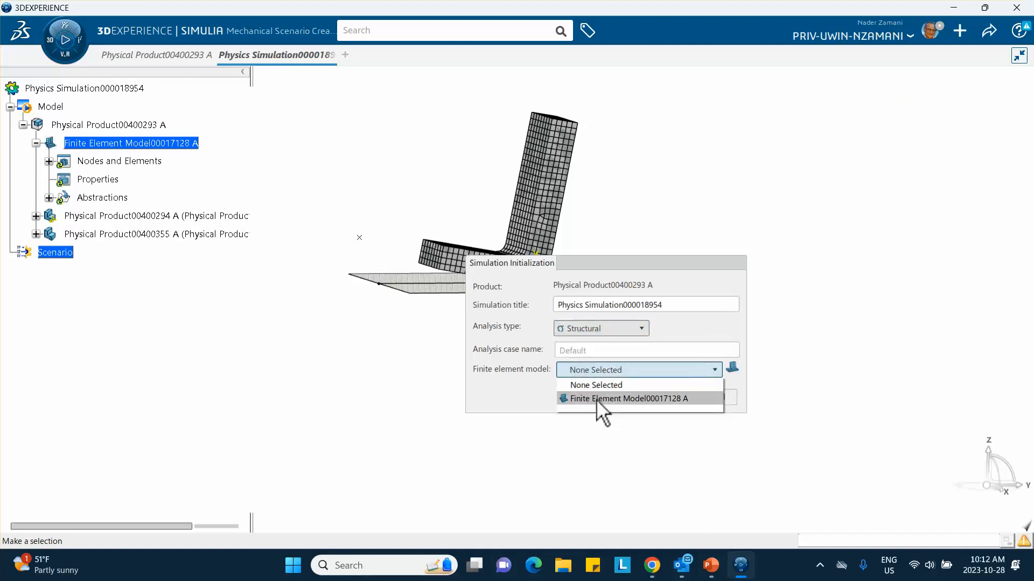
left_click(596, 399)
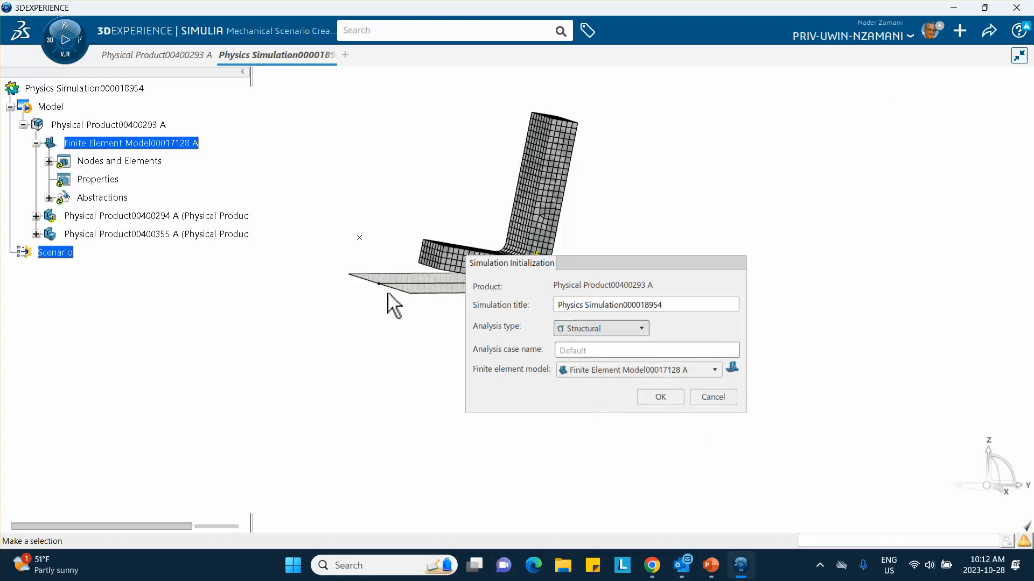
left_click(661, 397)
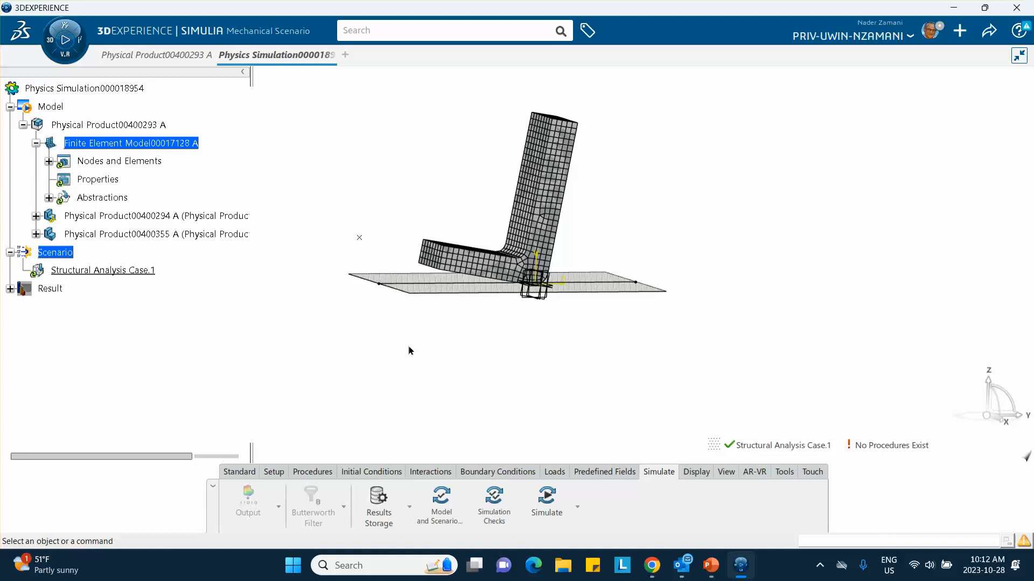
Step: Add an Explicit Dynamic Step with a step time of 0.1 s
left_click(307, 472)
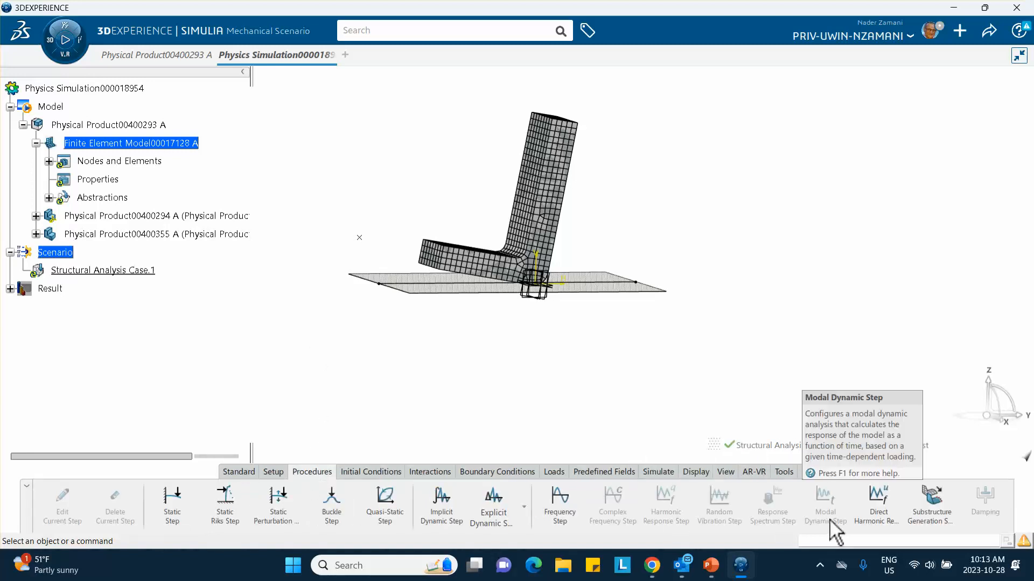
left_click(495, 514)
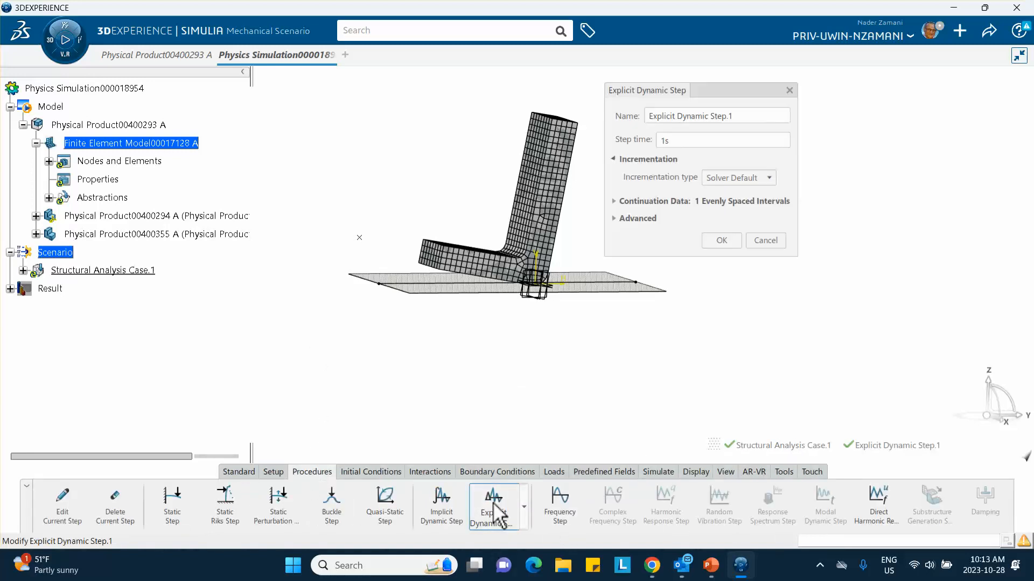
double_click(679, 140)
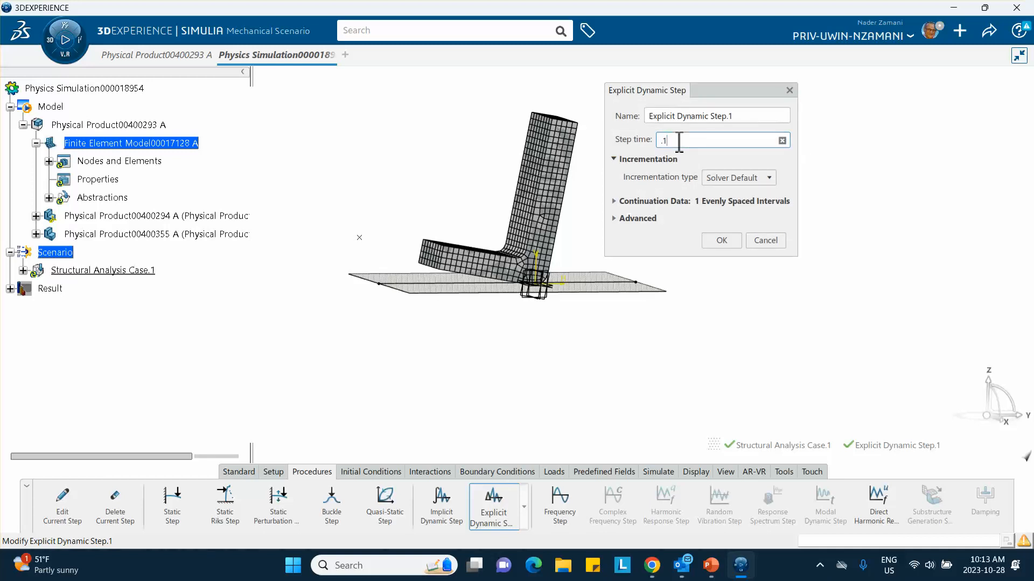
left_click(721, 240)
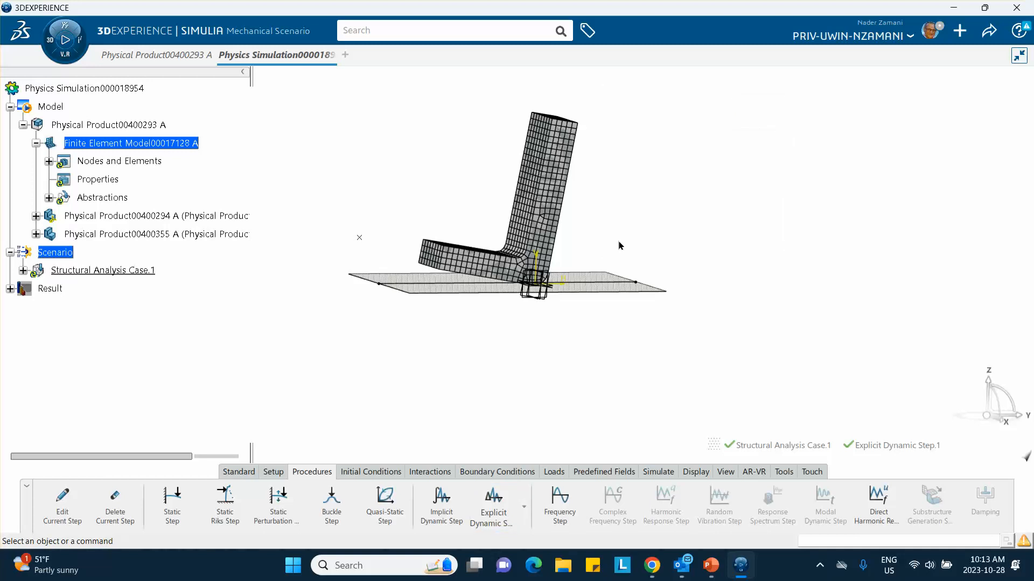
Step: Apply a Fixed Displacement to the rigid plate's reference point, restraining X, Y and Z translations and X, Y and Z rotations
left_click(482, 473)
left_click(278, 508)
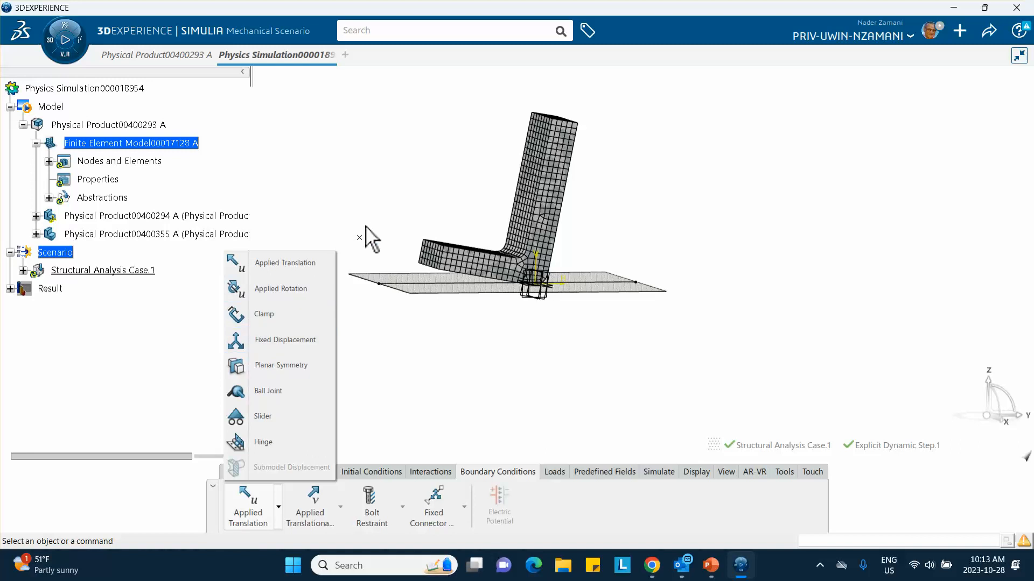
left_click(282, 343)
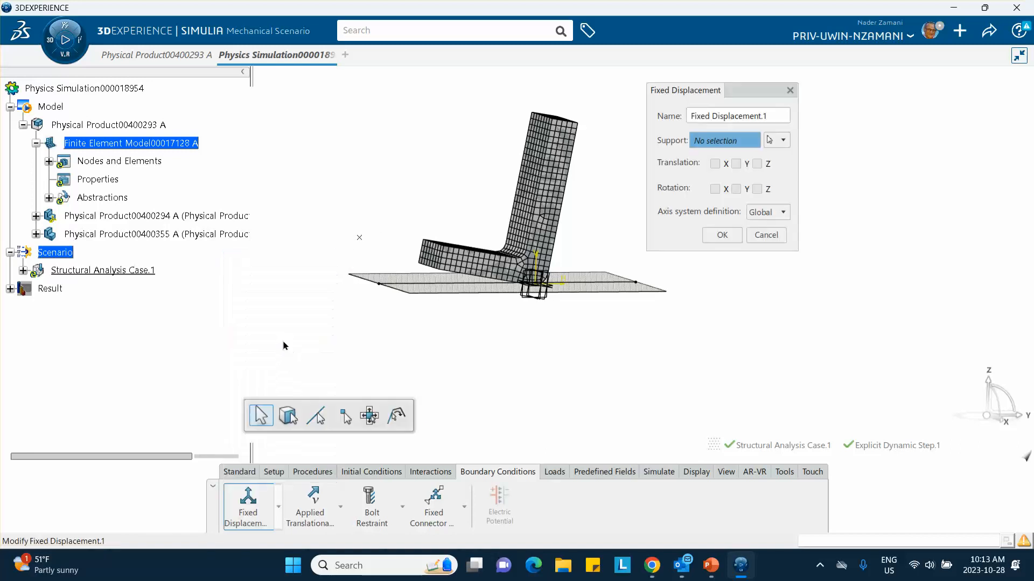
left_click(359, 239)
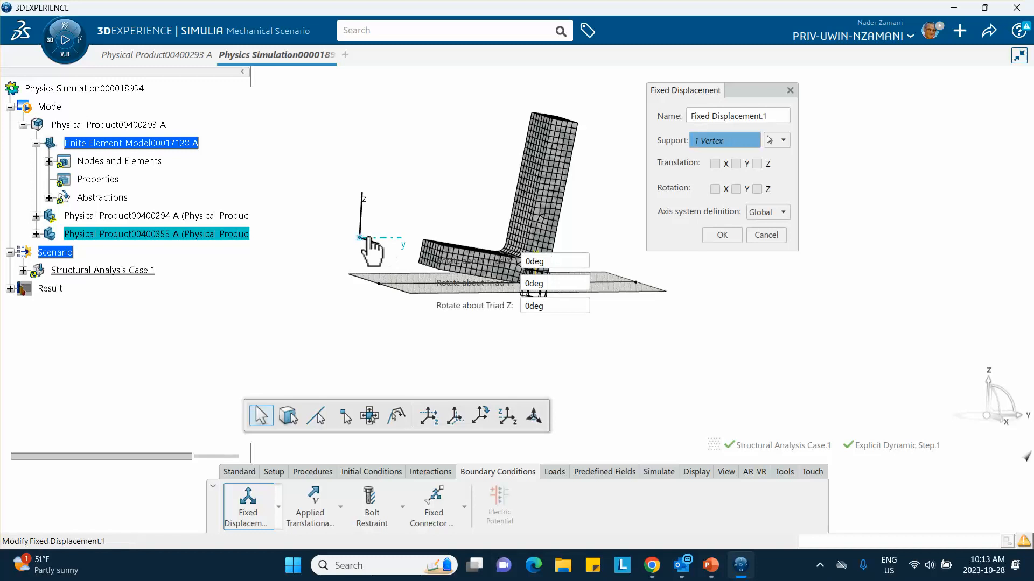
left_click(715, 163)
left_click(736, 163)
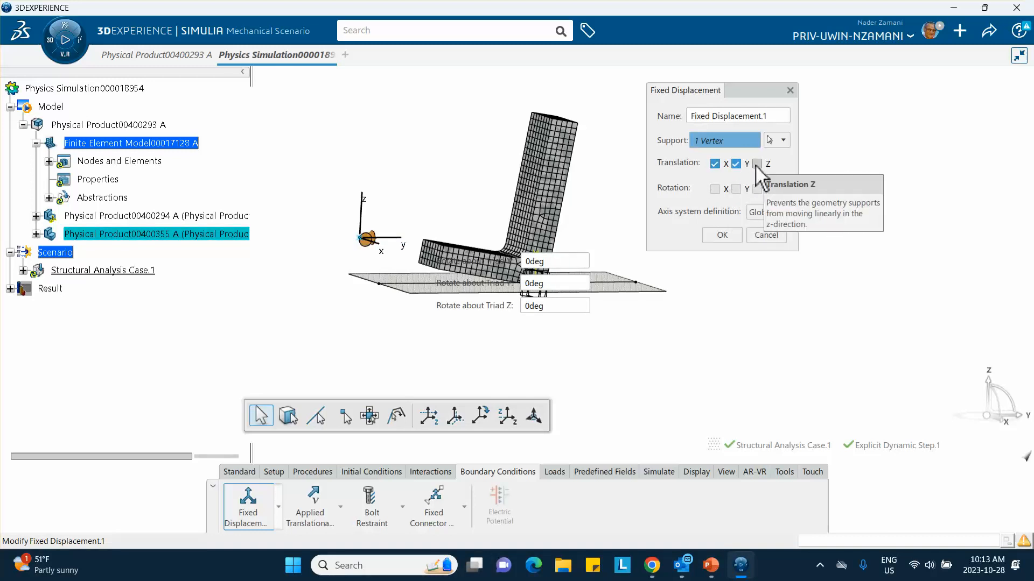
left_click(757, 163)
left_click(714, 189)
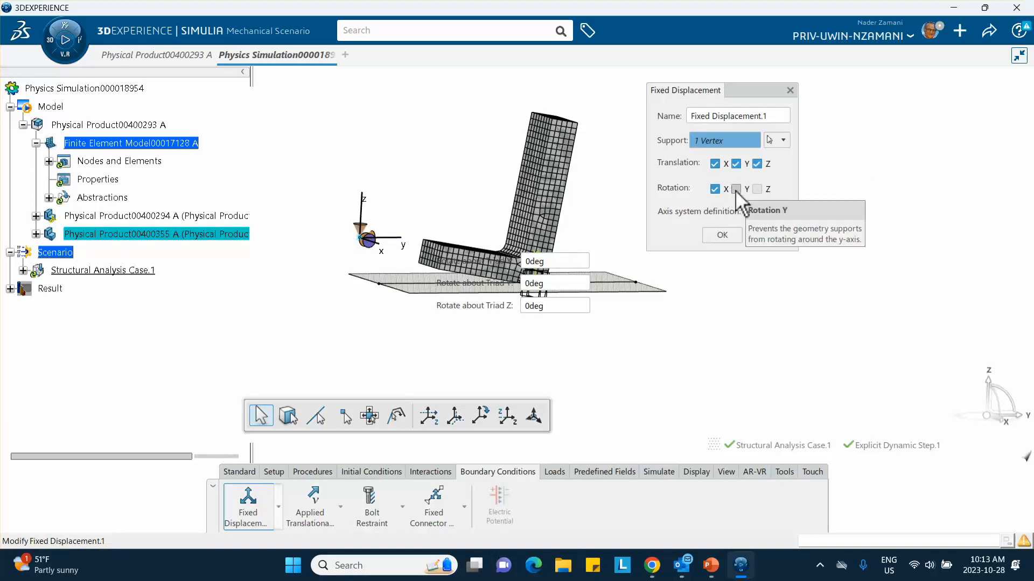
left_click(736, 189)
left_click(757, 189)
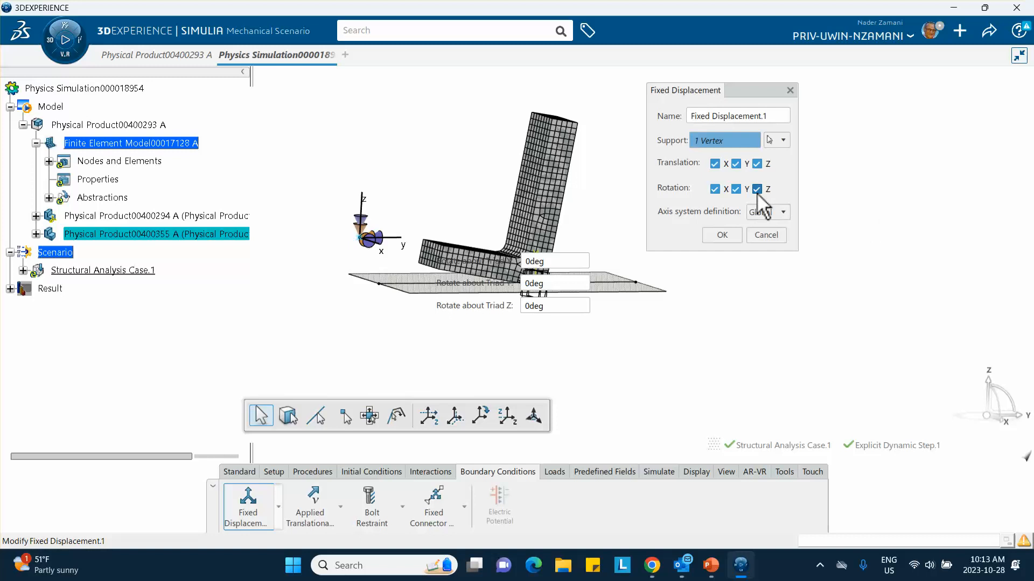
middle_click_drag(516, 173, 474, 152)
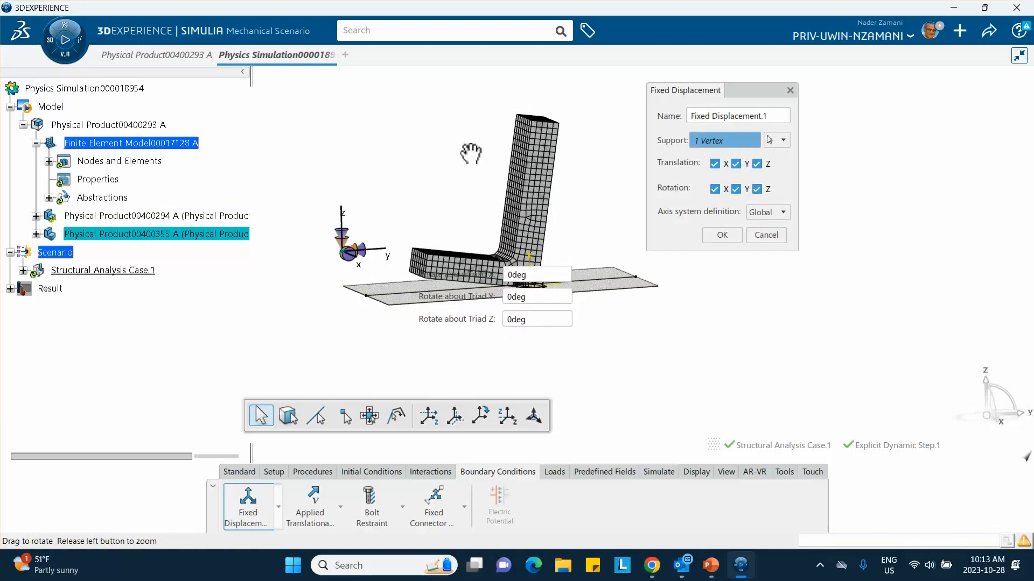
left_click(721, 235)
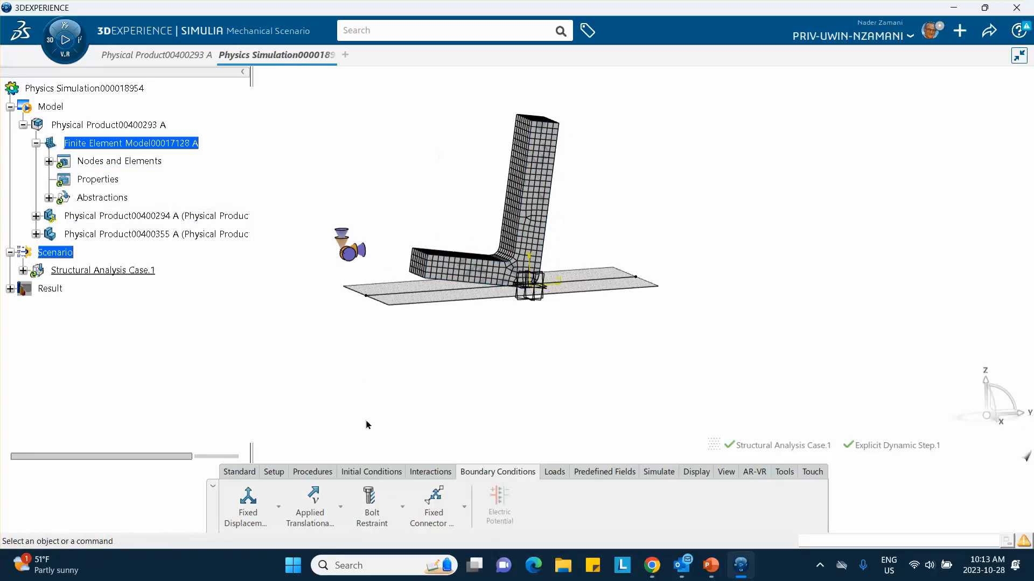
Step: Start an Initial Velocity condition and assign the L-shaped part's PartBody as its support
left_click(355, 474)
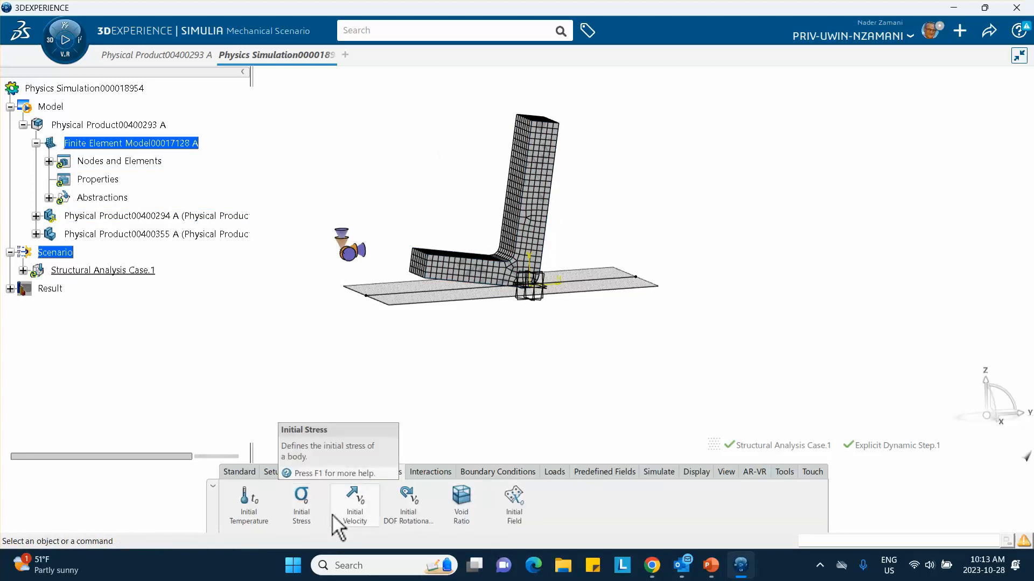
left_click(365, 520)
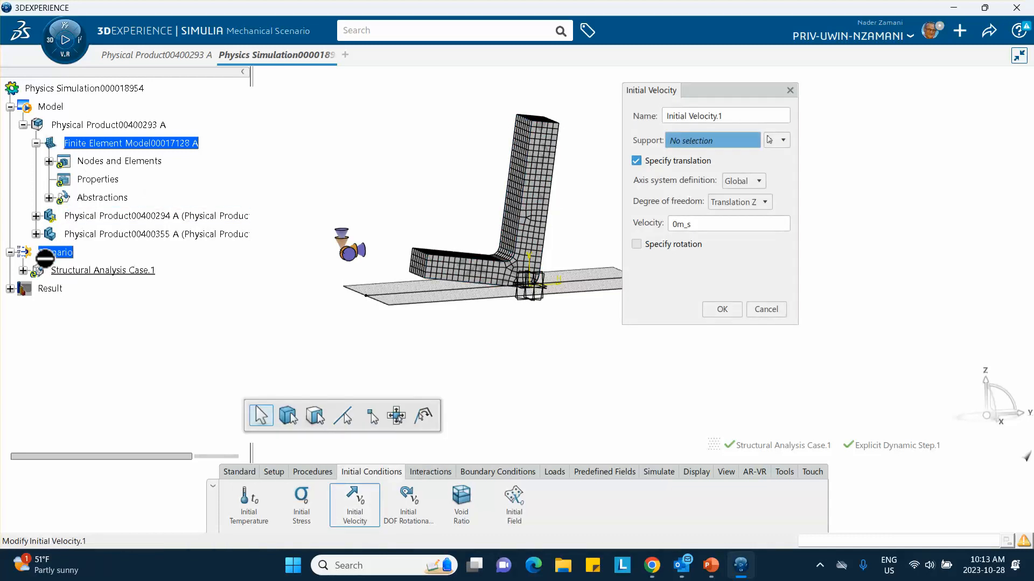
left_click(520, 194)
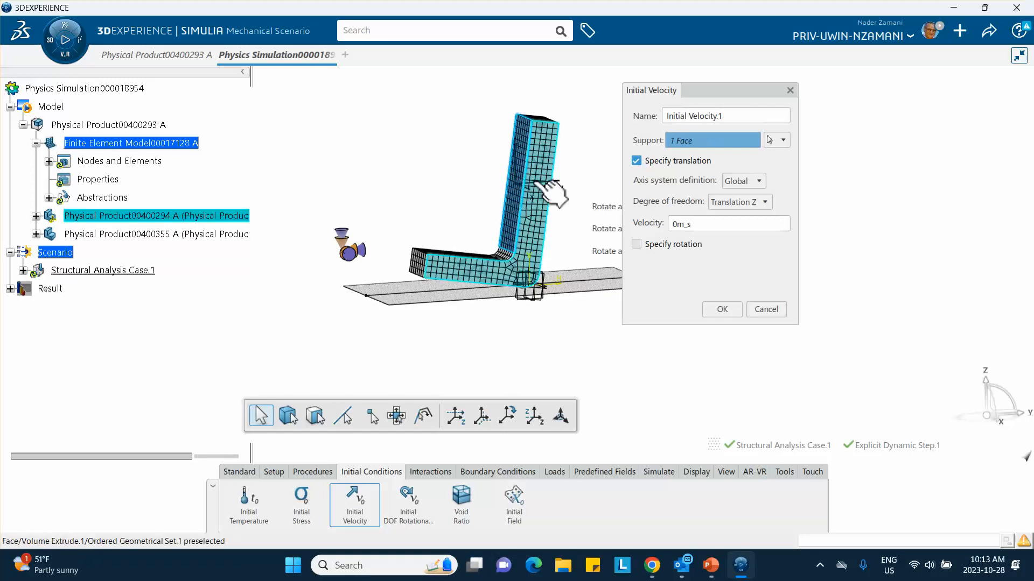
right_click(709, 141)
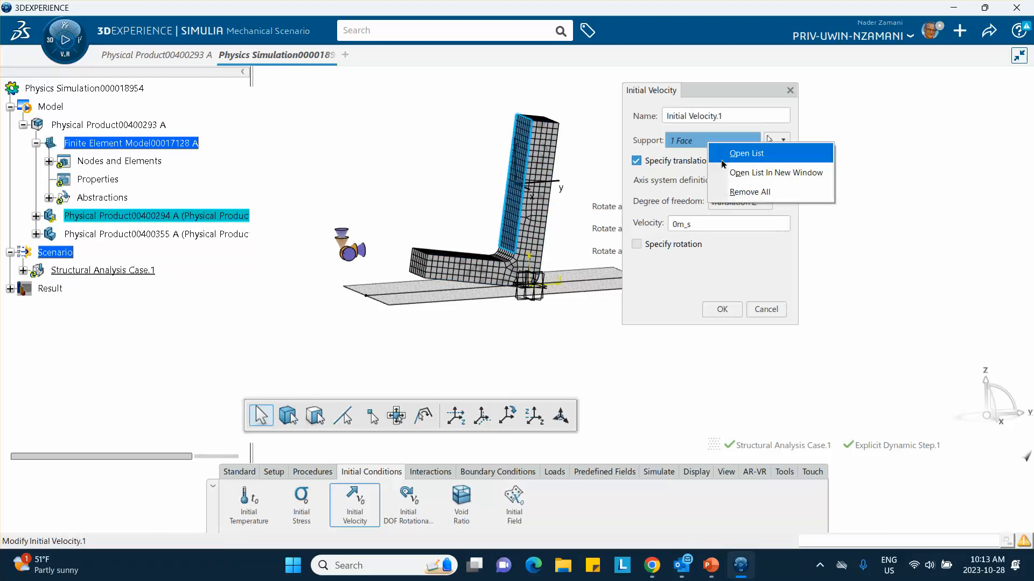
left_click(748, 193)
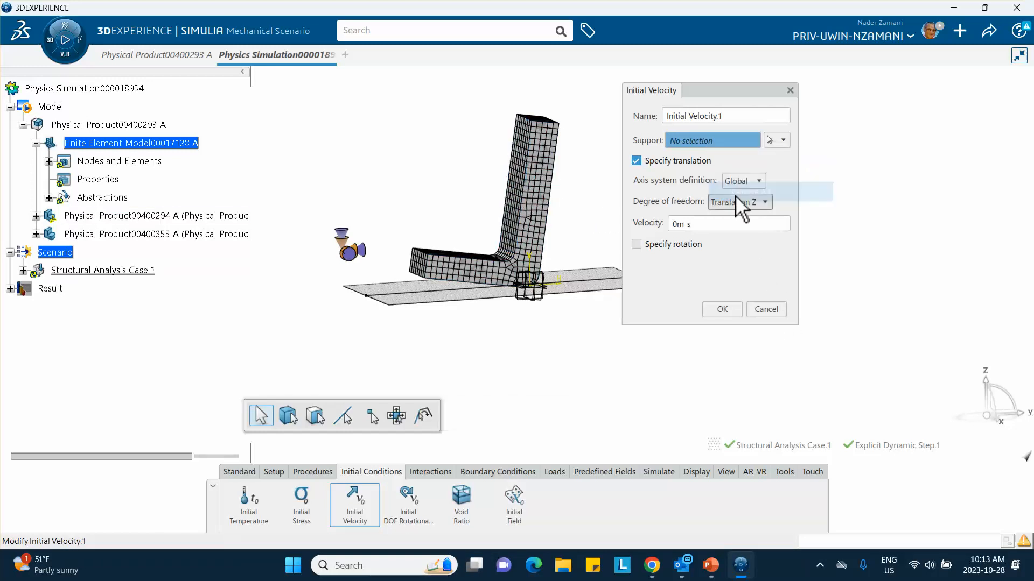
left_click(35, 216)
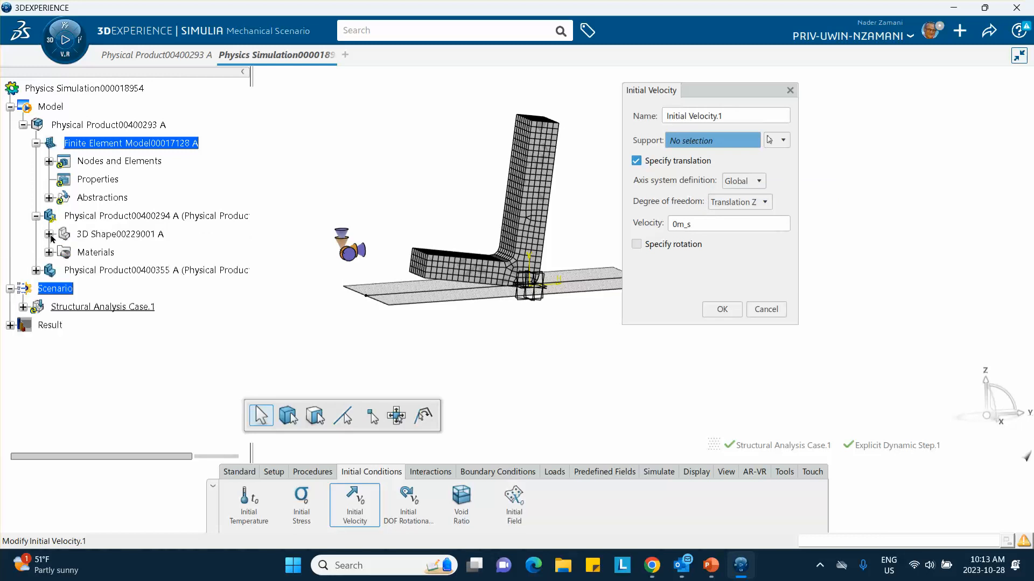
left_click(49, 234)
left_click(109, 307)
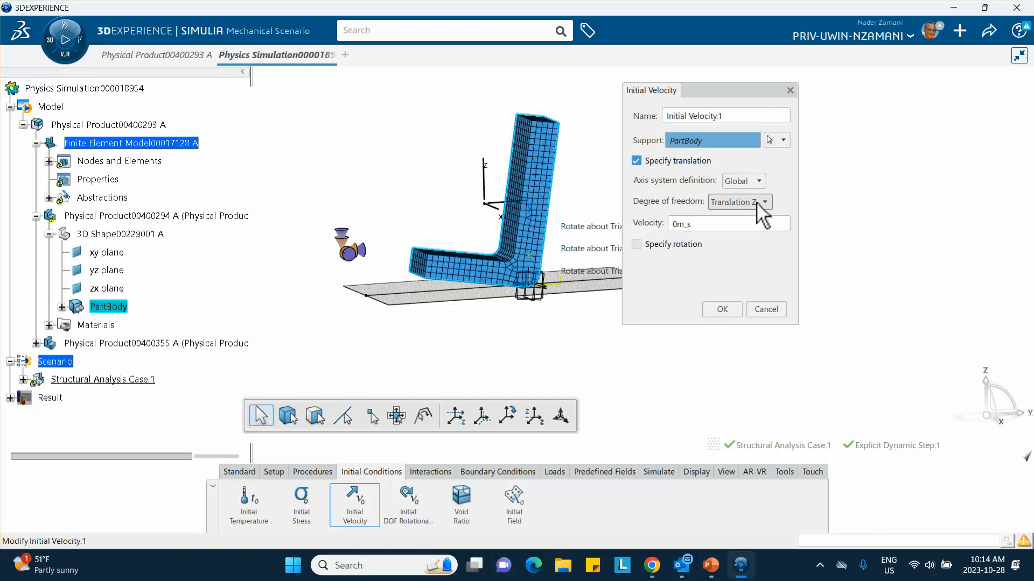
Step: Set the PartBody's initial velocity to -0.1 m/s in Translation Z and accept the condition
left_click(783, 224)
double_click(782, 223)
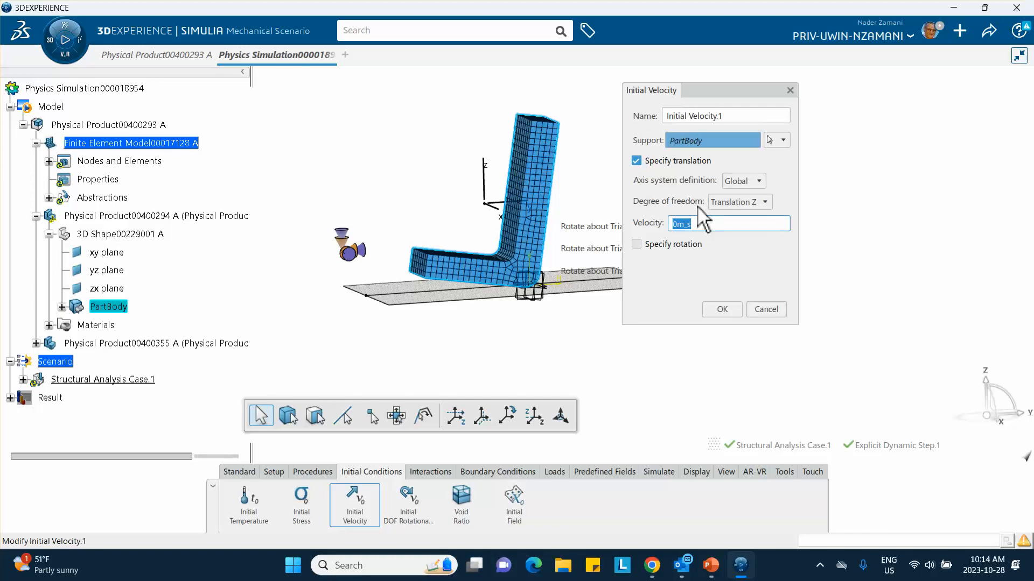
type("-1")
key("BackSpace")
type(".1")
left_click(710, 568)
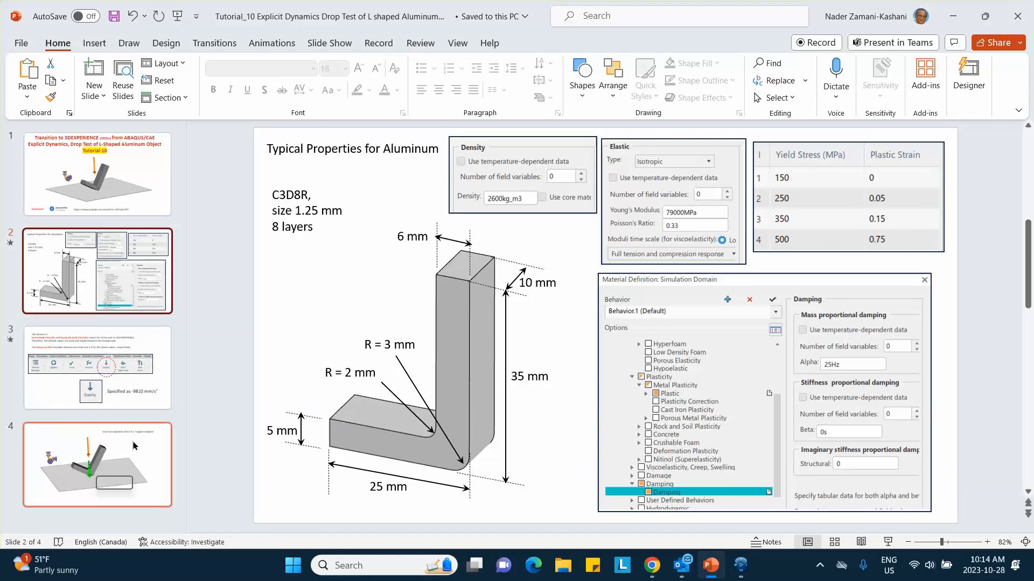
left_click(953, 16)
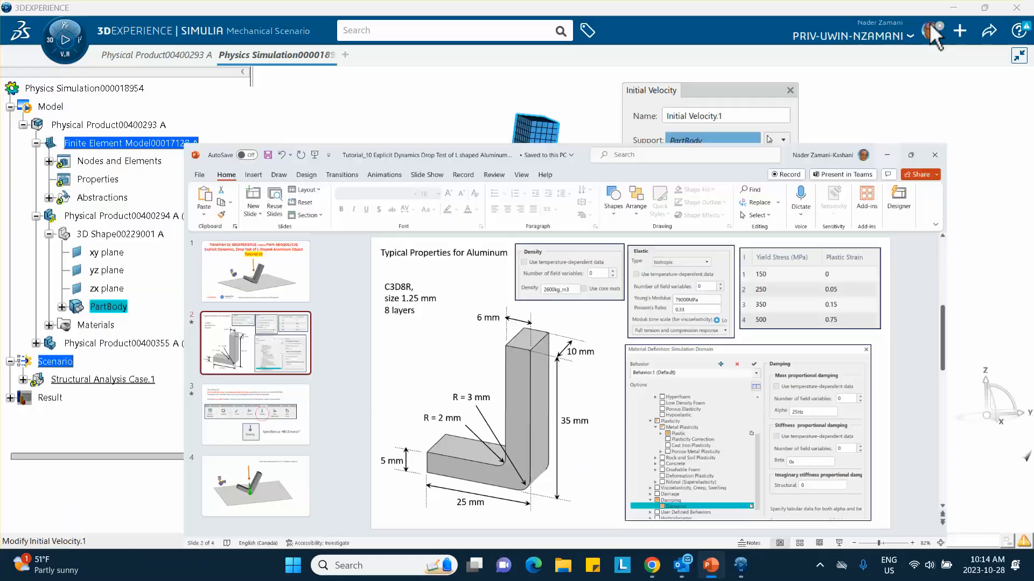
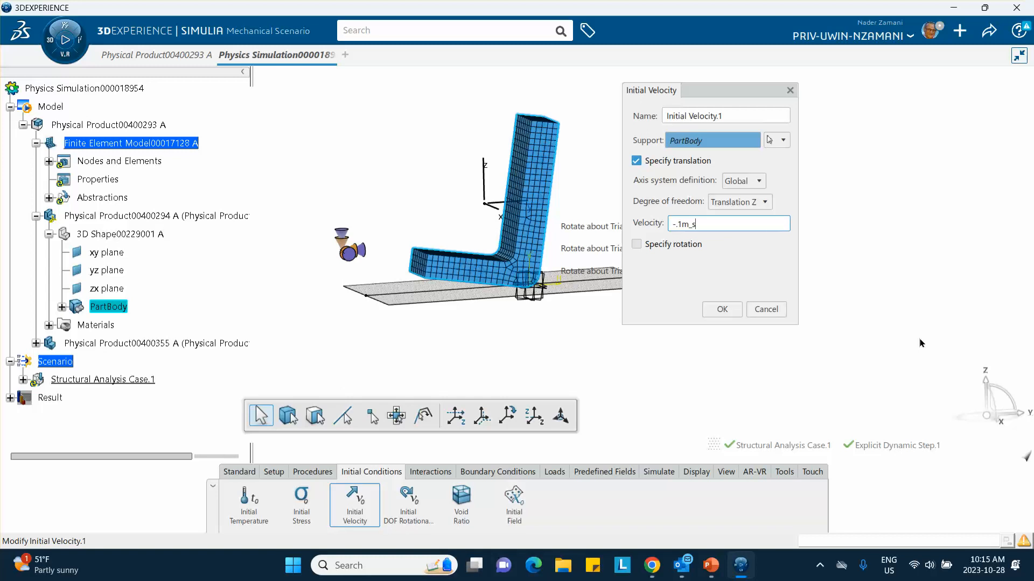
left_click(722, 309)
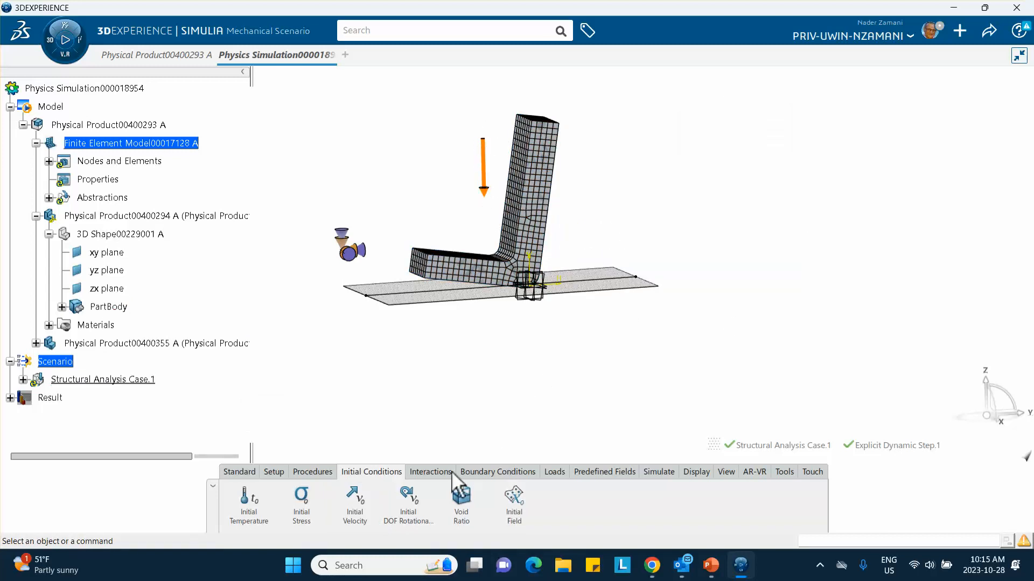
Step: Apply a Gravity load of -9.81 m/s2 in Z to the L-shaped part's PartBody only
left_click(552, 472)
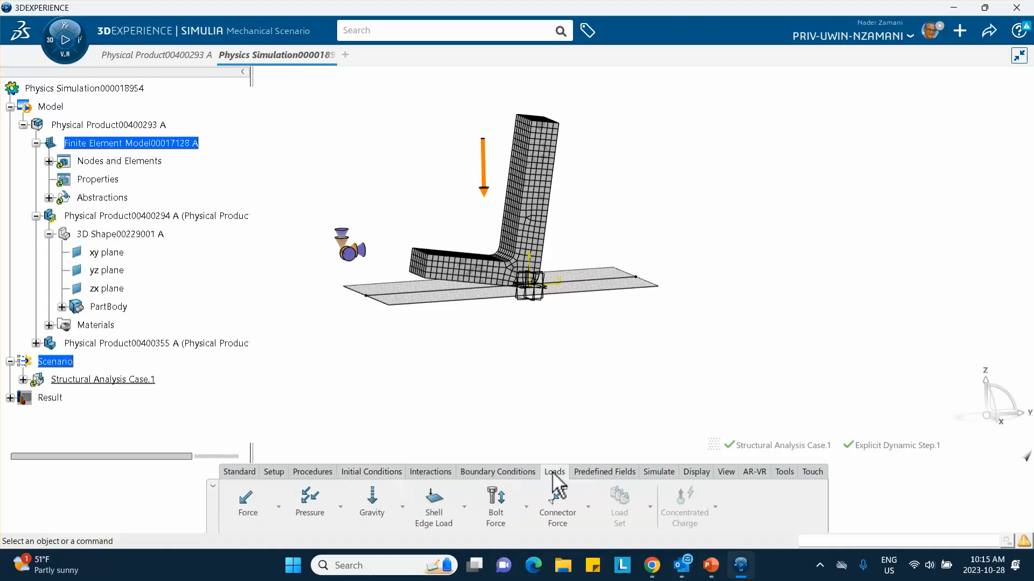
left_click(371, 506)
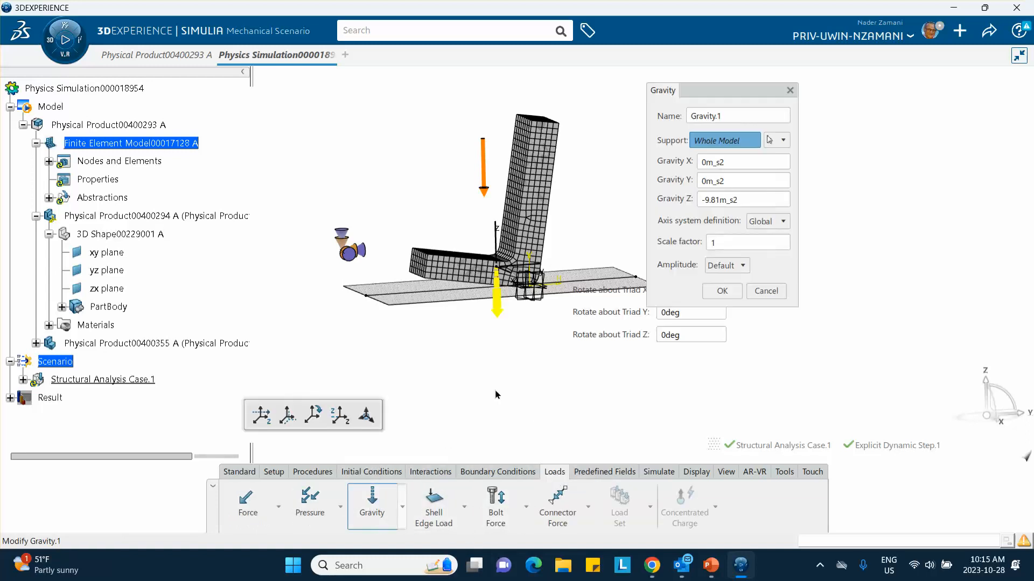
left_click(722, 161)
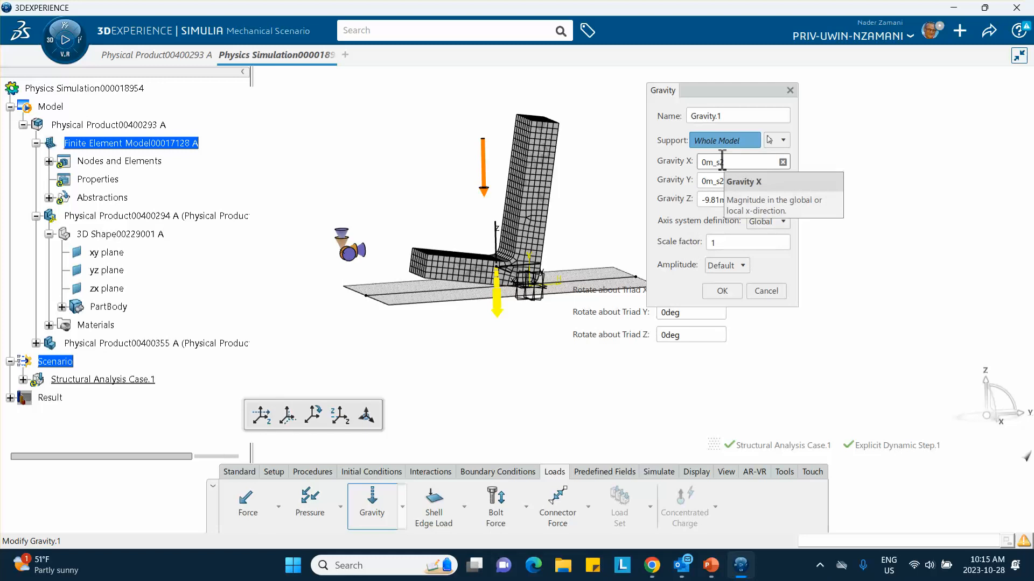
left_click(125, 308)
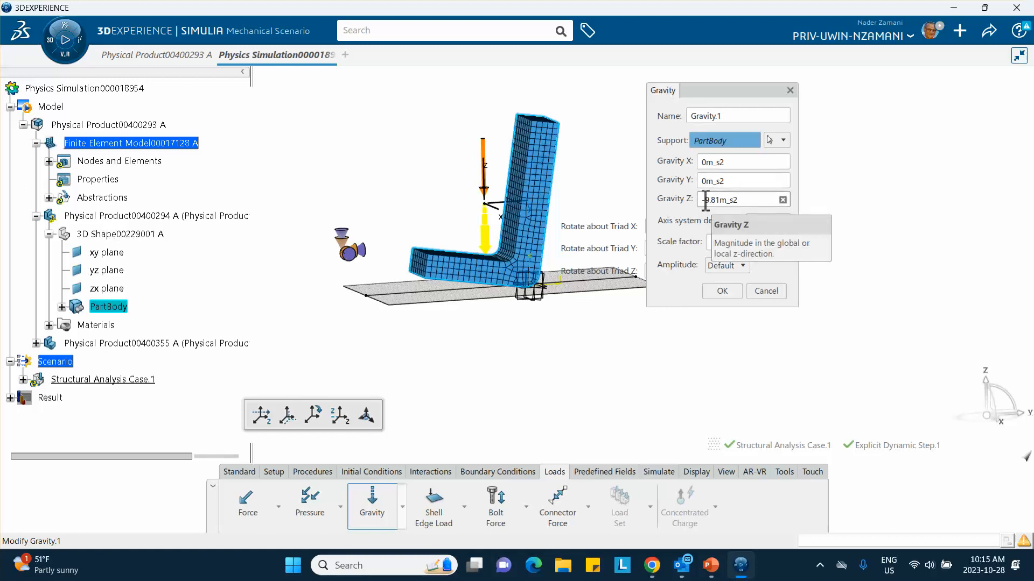
left_click(719, 298)
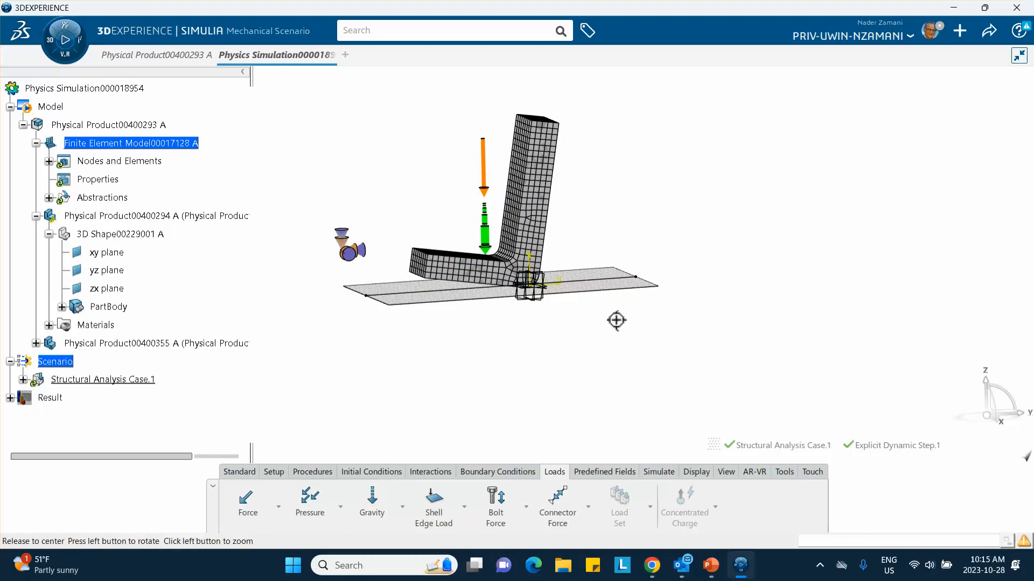
Step: Edit Fixed Displacement.1, replacing its vertex support with Analytical Rigid Surface.1 and keeping all translations and rotations restrained
middle_click_drag(616, 319, 386, 272)
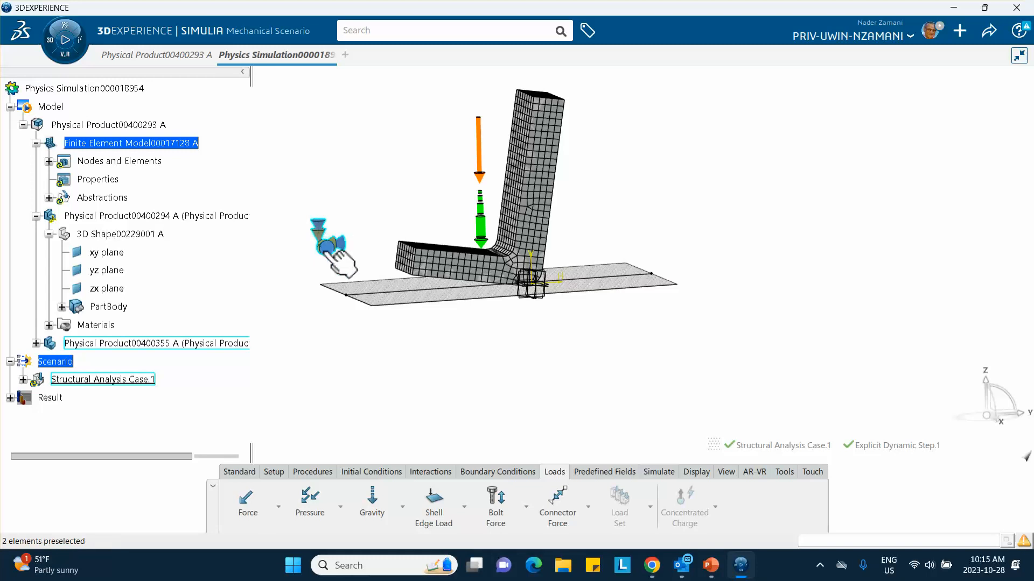
scroll(110, 272, "down", 3)
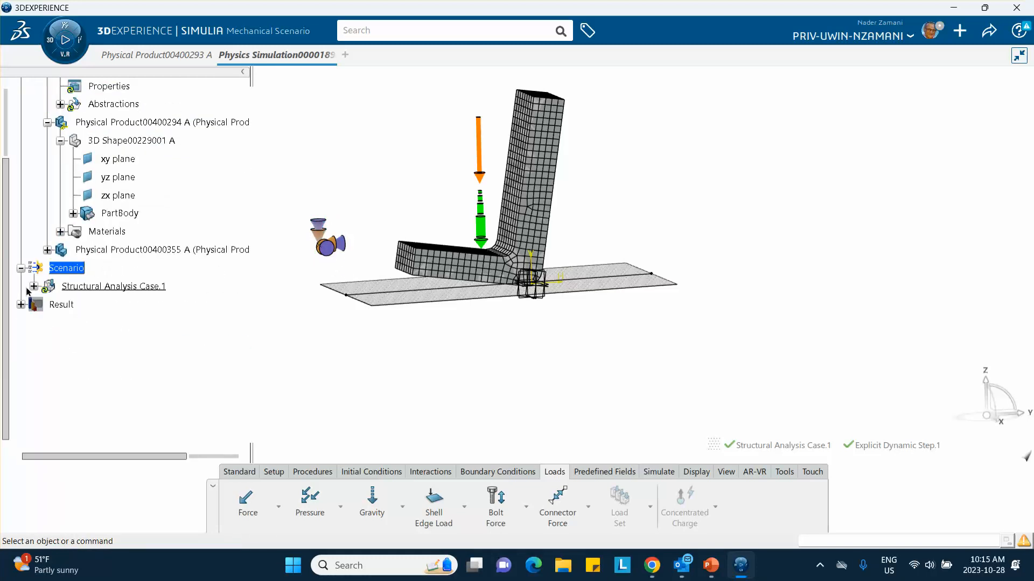
left_click(33, 286)
scroll(87, 331, "down", 3)
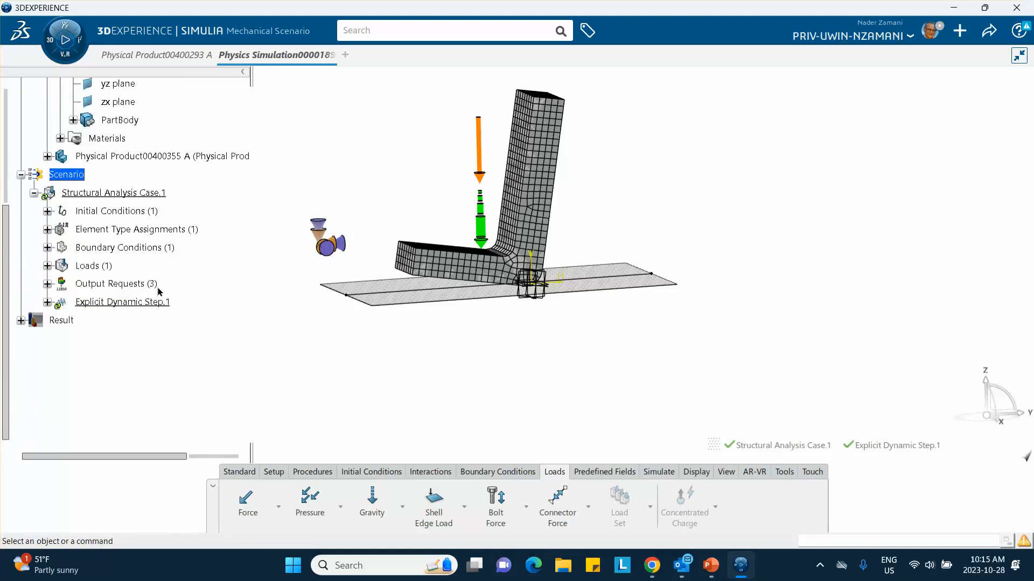
left_click(47, 248)
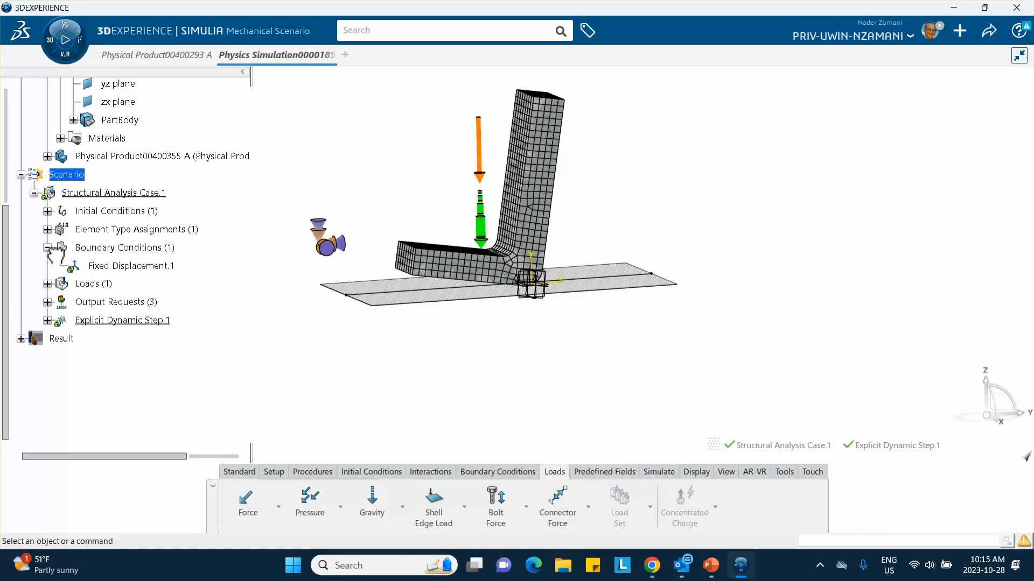
double_click(153, 266)
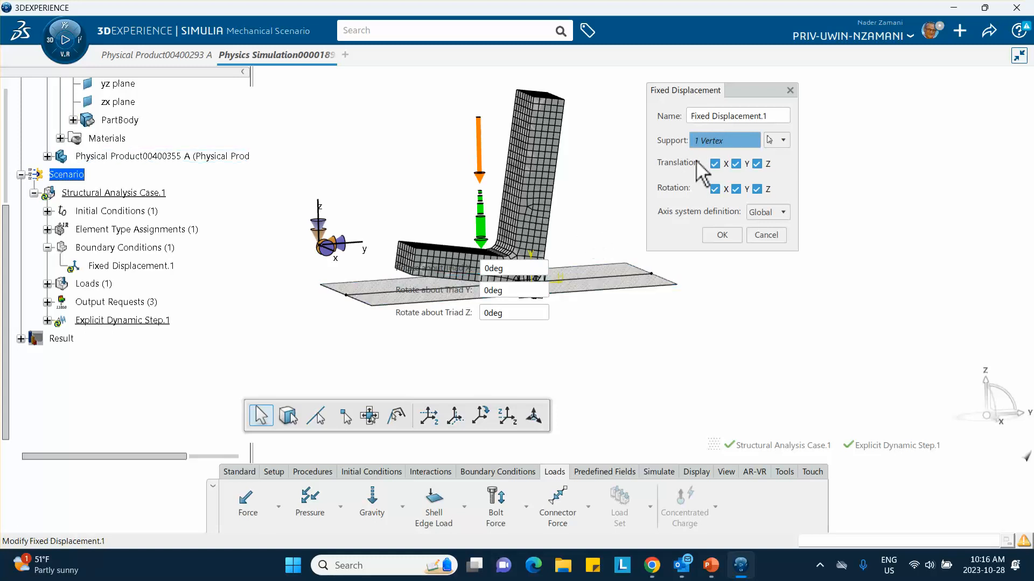
right_click(714, 142)
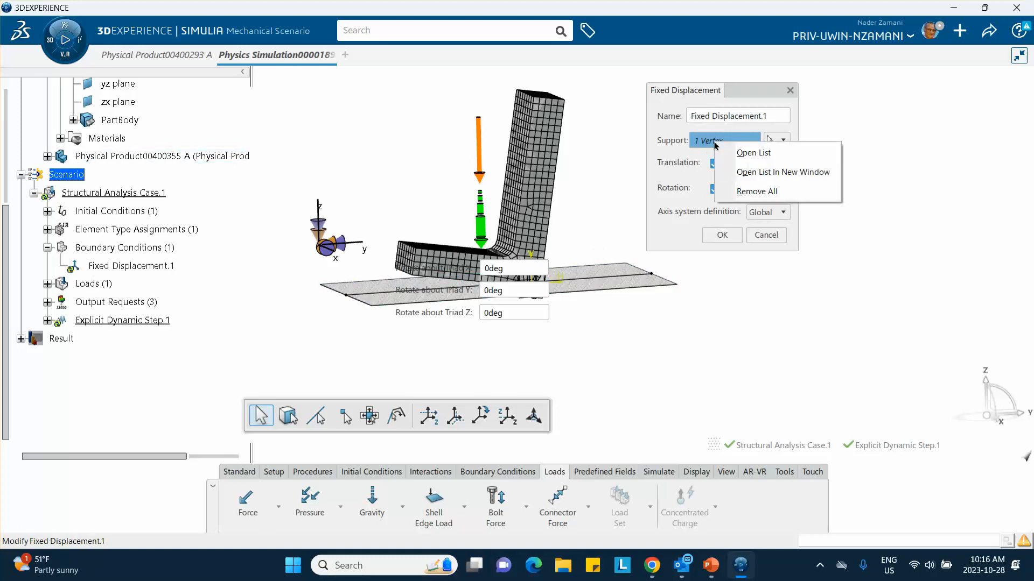
left_click(751, 201)
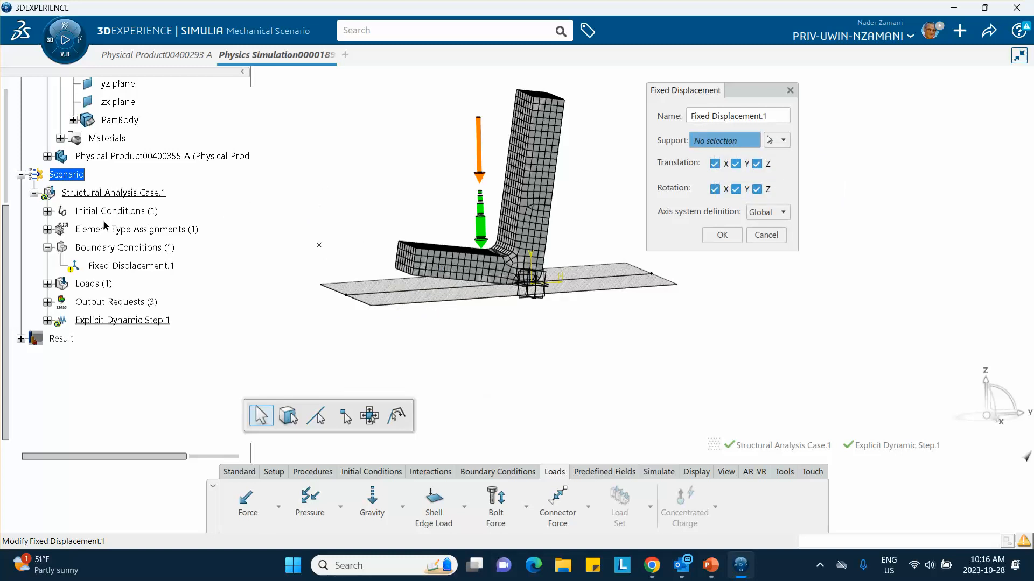
scroll(173, 189, "up", 4)
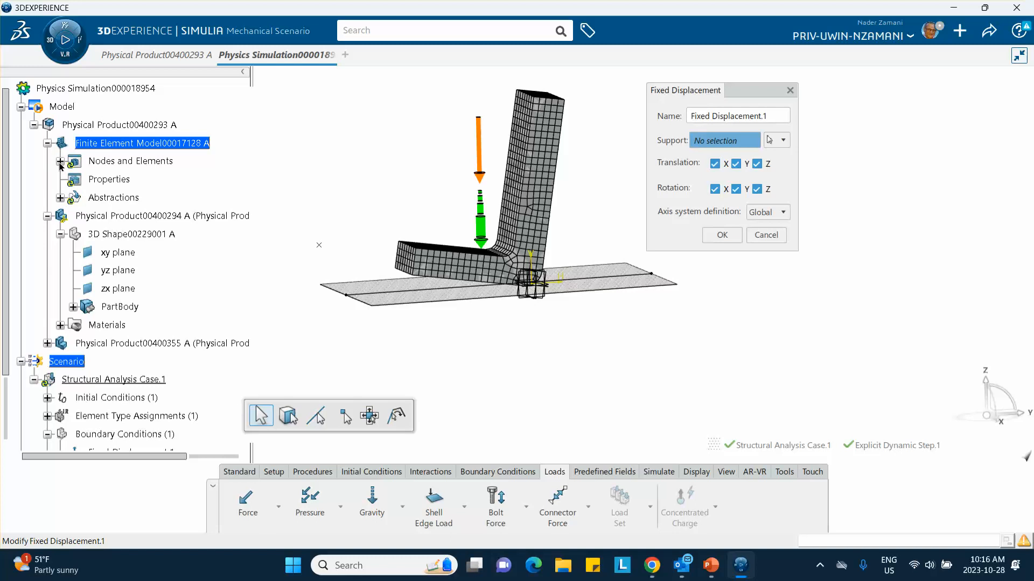
left_click(60, 198)
left_click(132, 217)
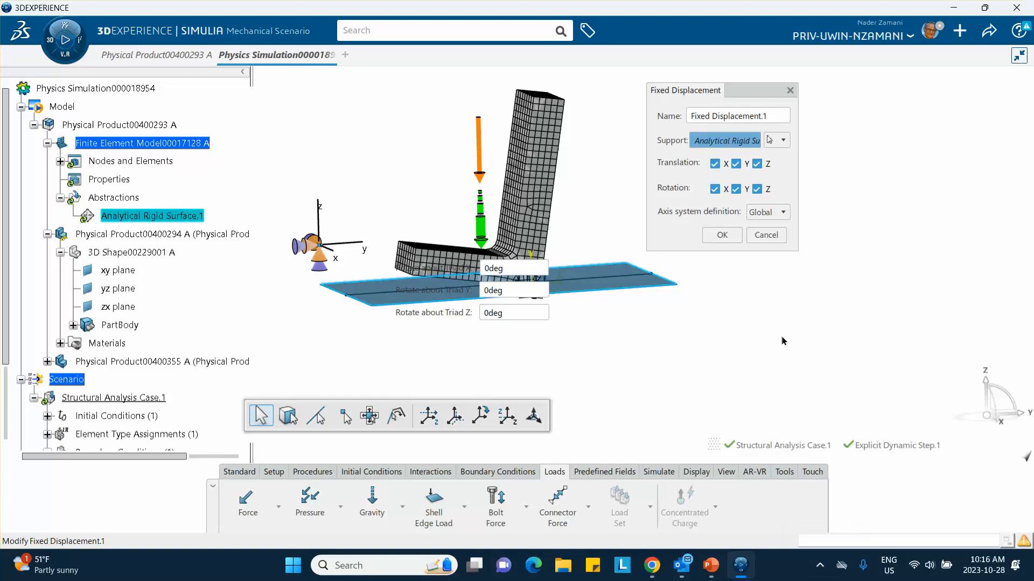
left_click(720, 235)
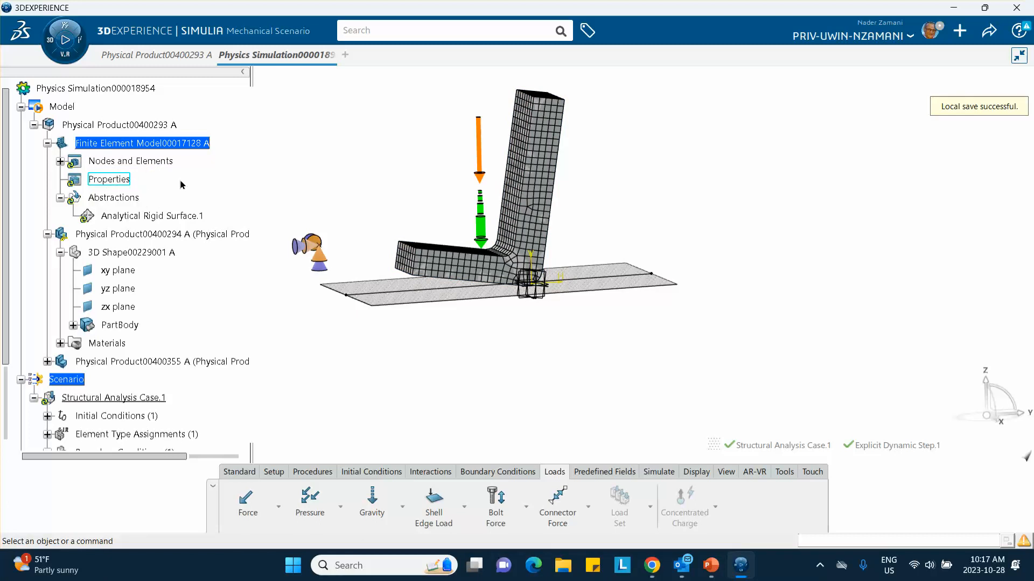
Step: Start a Solid Section property in the finite element model
left_click(101, 180)
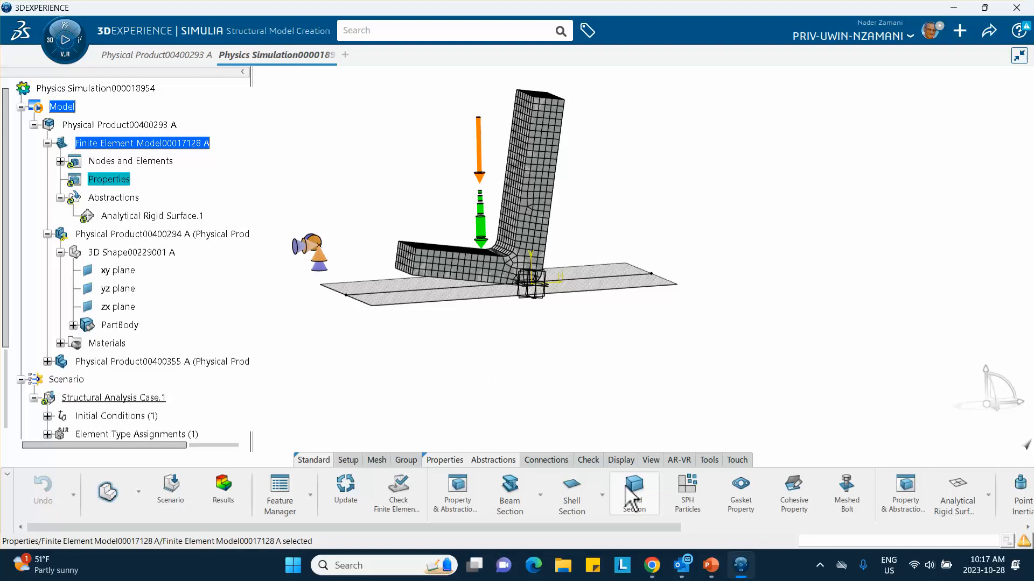
left_click(636, 498)
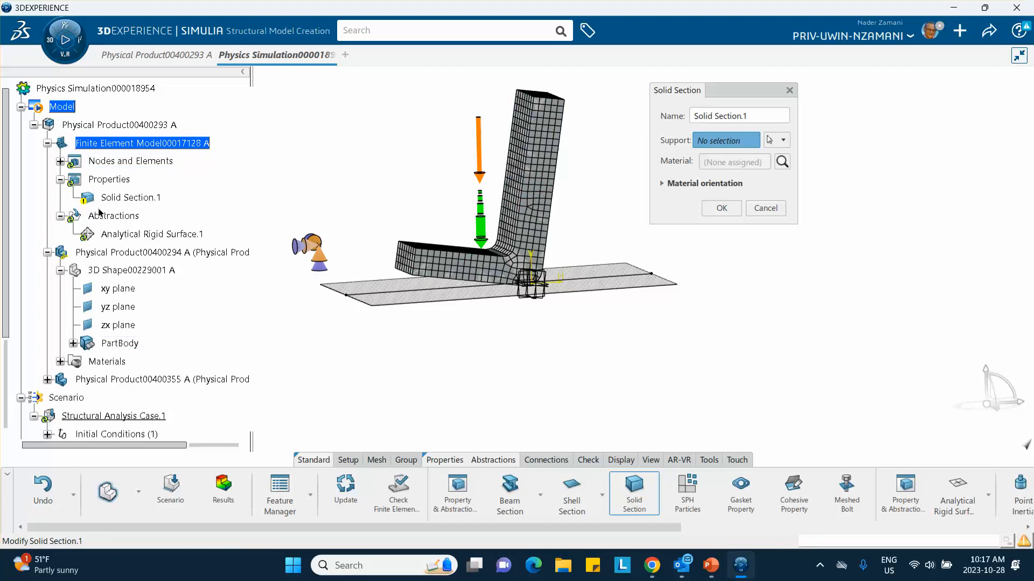
left_click(60, 162)
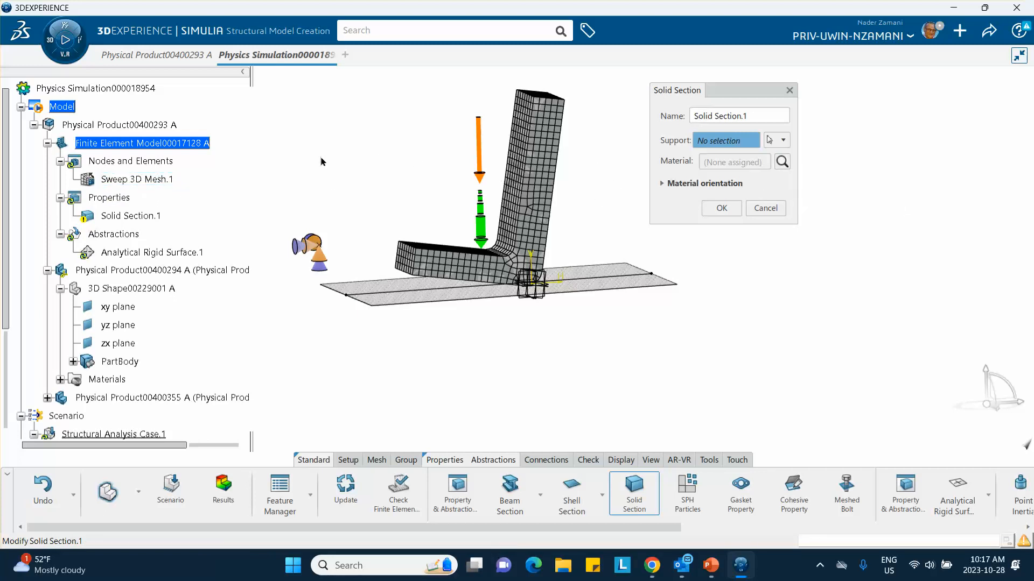
left_click(157, 180)
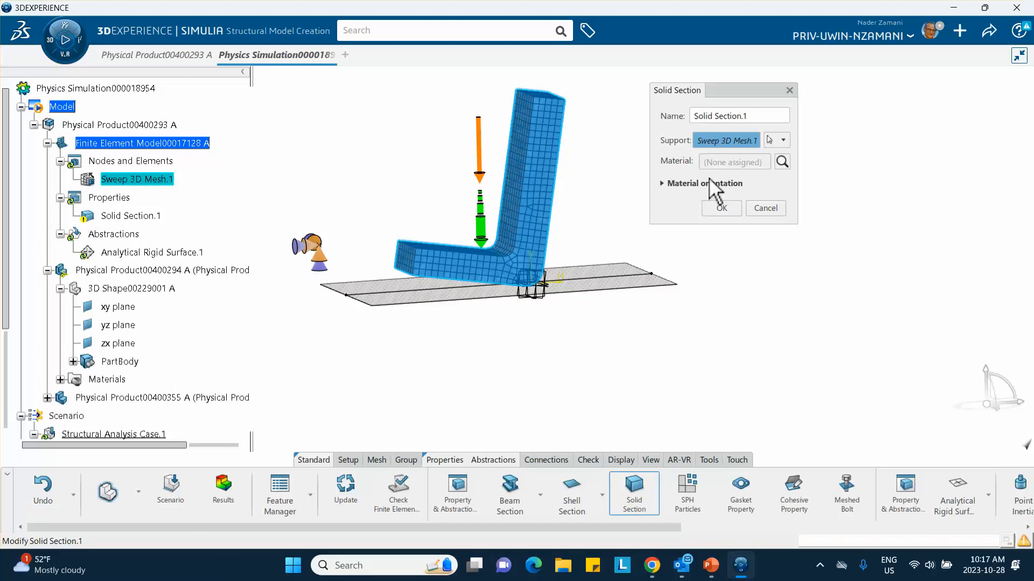
right_click(713, 141)
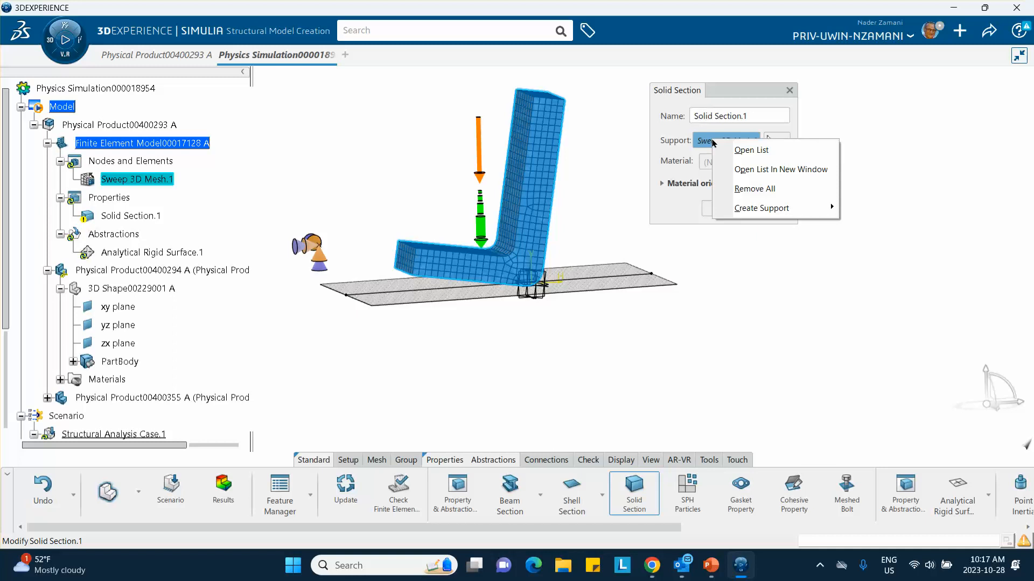
left_click(746, 193)
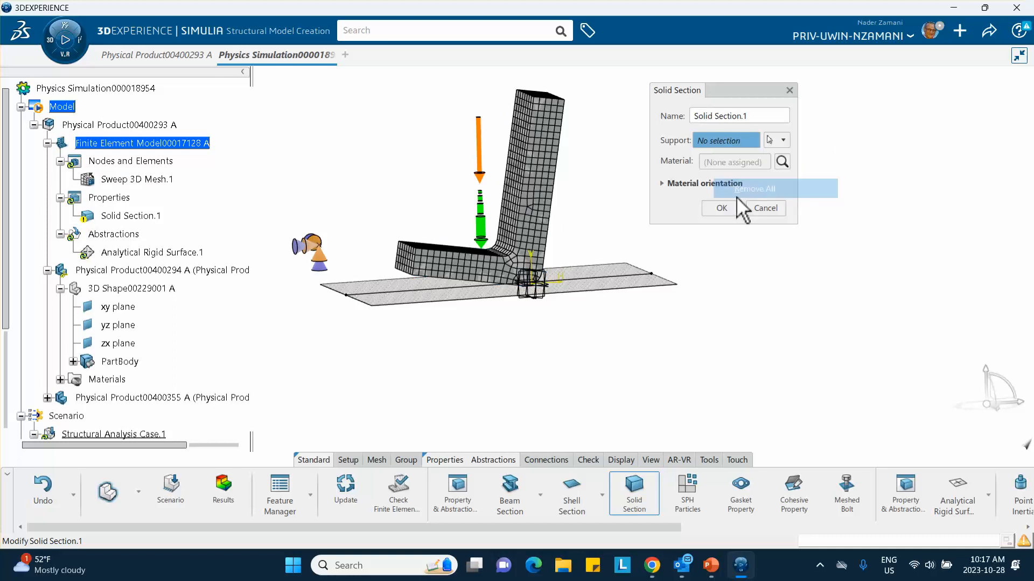
Step: Assign the L-shaped part's PartBody as the support of Solid Section.1 and accept the section
scroll(91, 210, "down", 2)
scroll(93, 209, "down", 3)
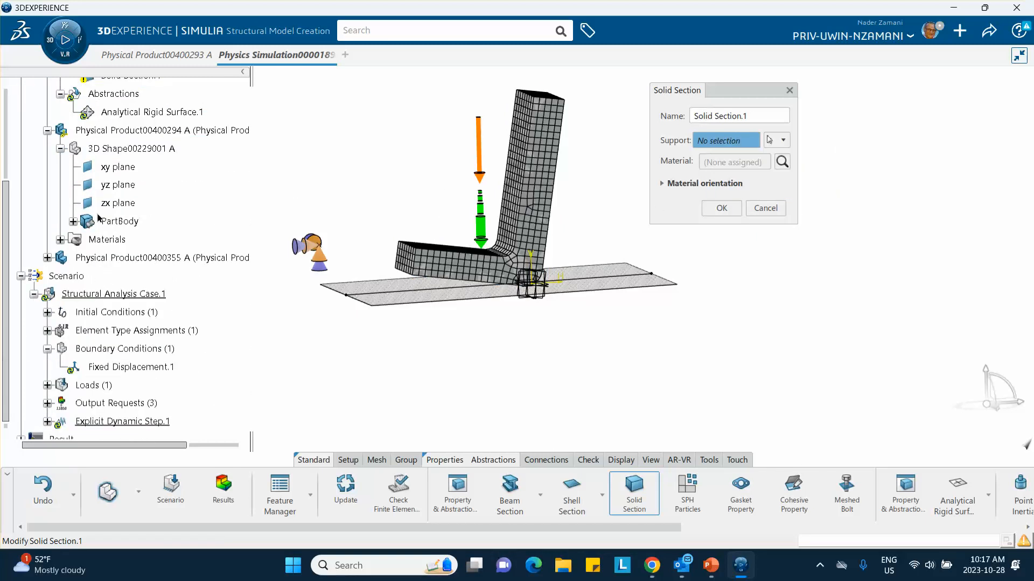
scroll(97, 206, "up", 8)
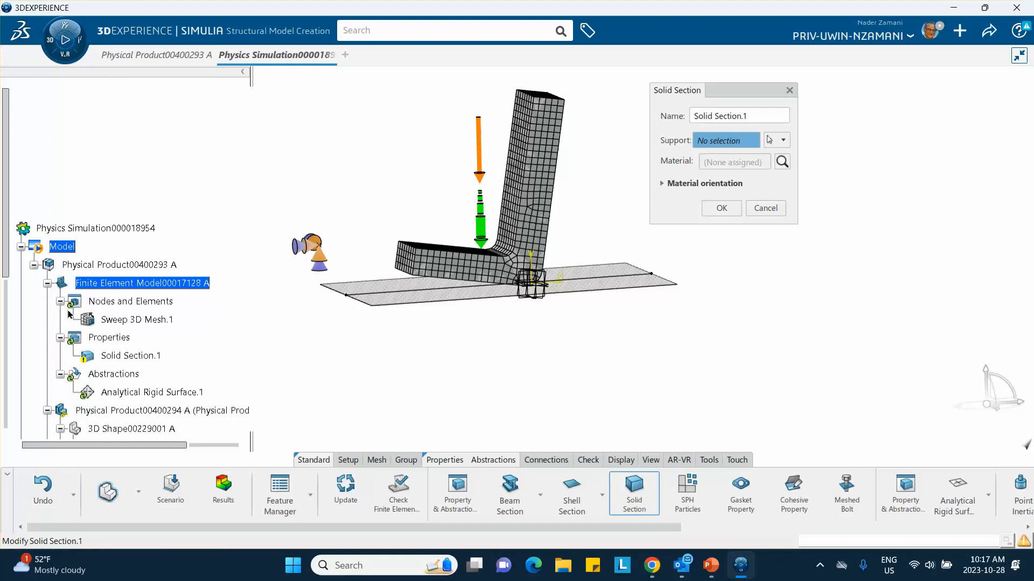
scroll(69, 315, "down", 3)
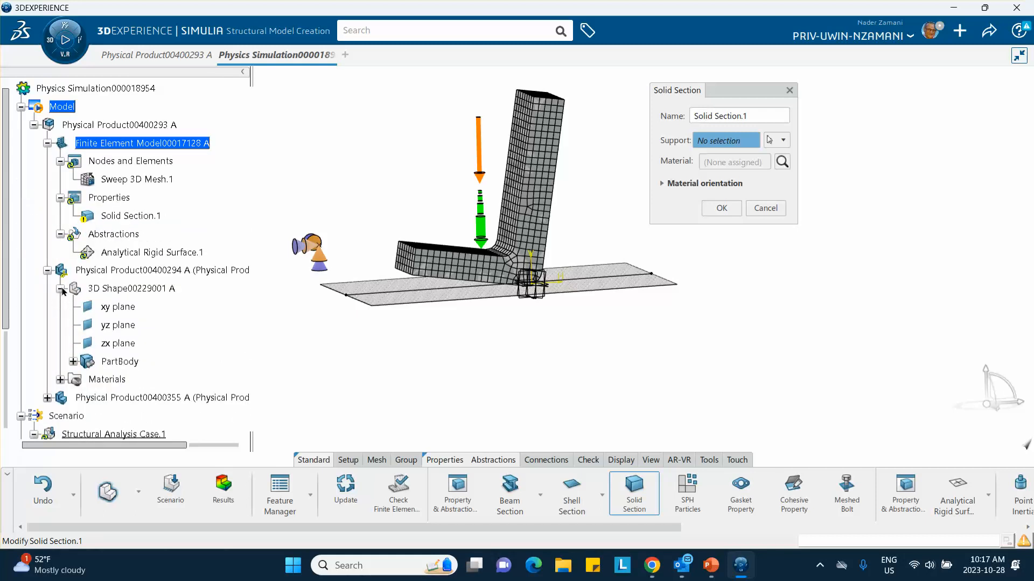
left_click(128, 362)
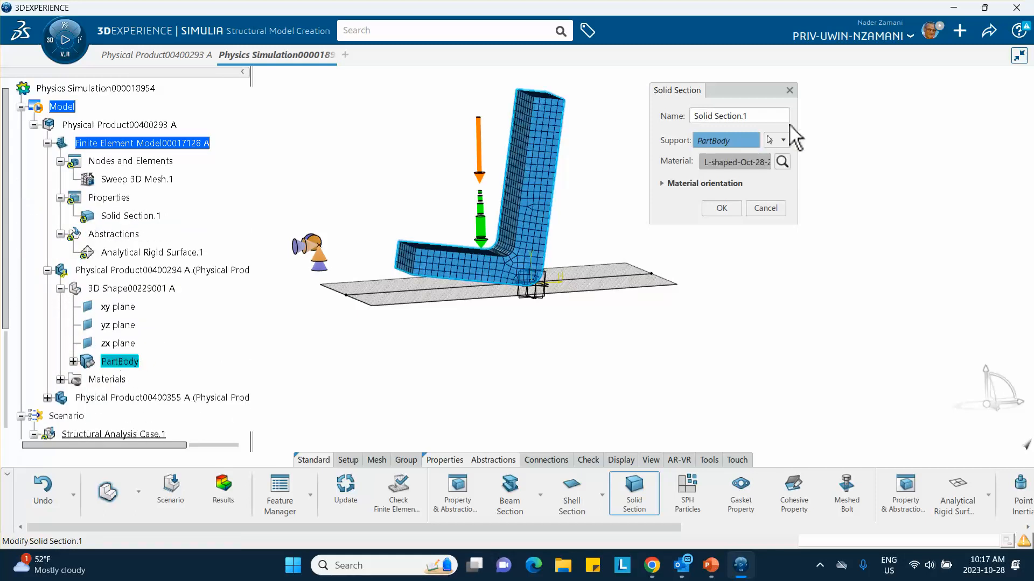
left_click(727, 208)
middle_click_drag(354, 128, 342, 141)
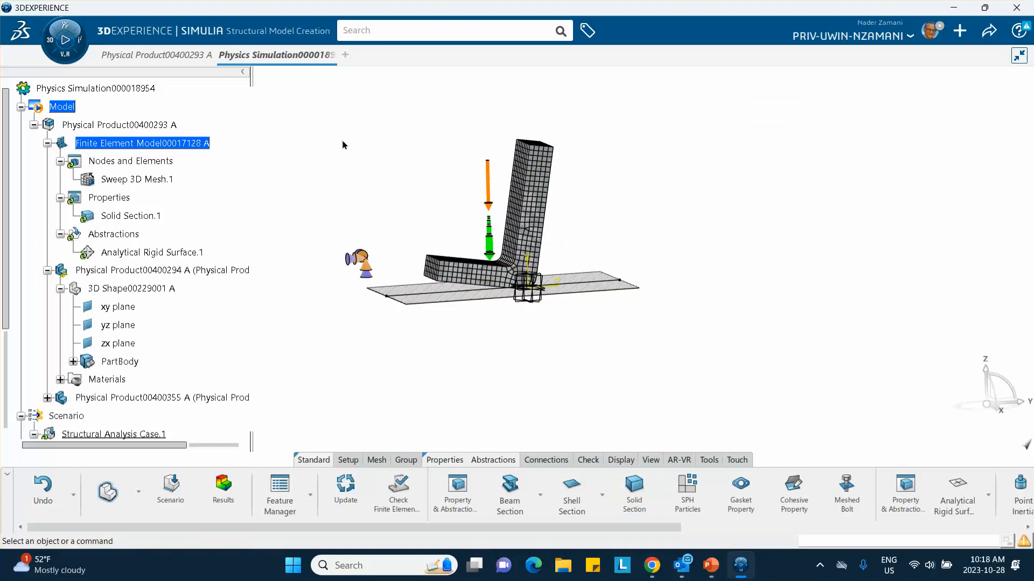
Step: Return to the Mechanical Scenario and save the physics simulation
left_click(169, 490)
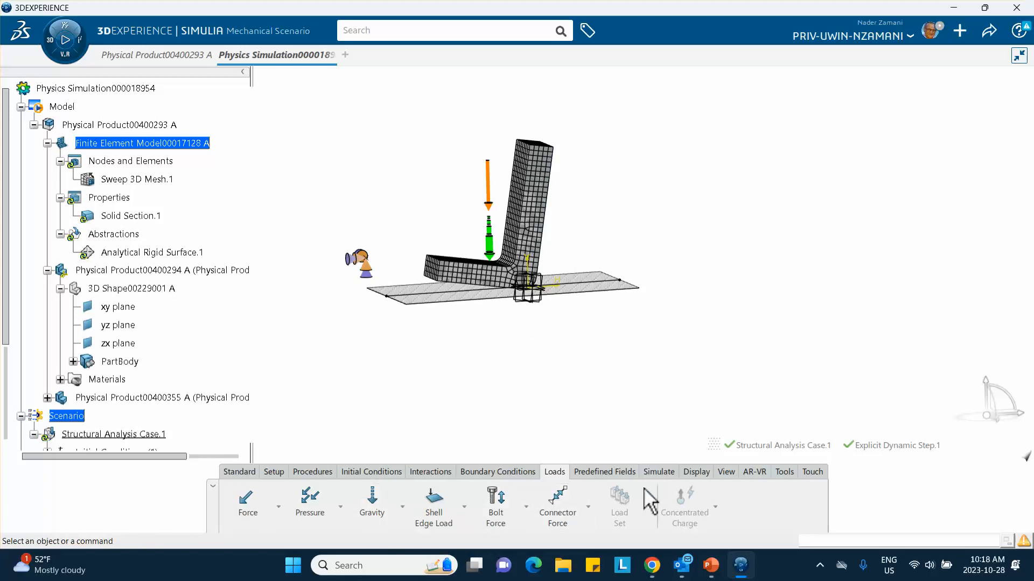
left_click(989, 32)
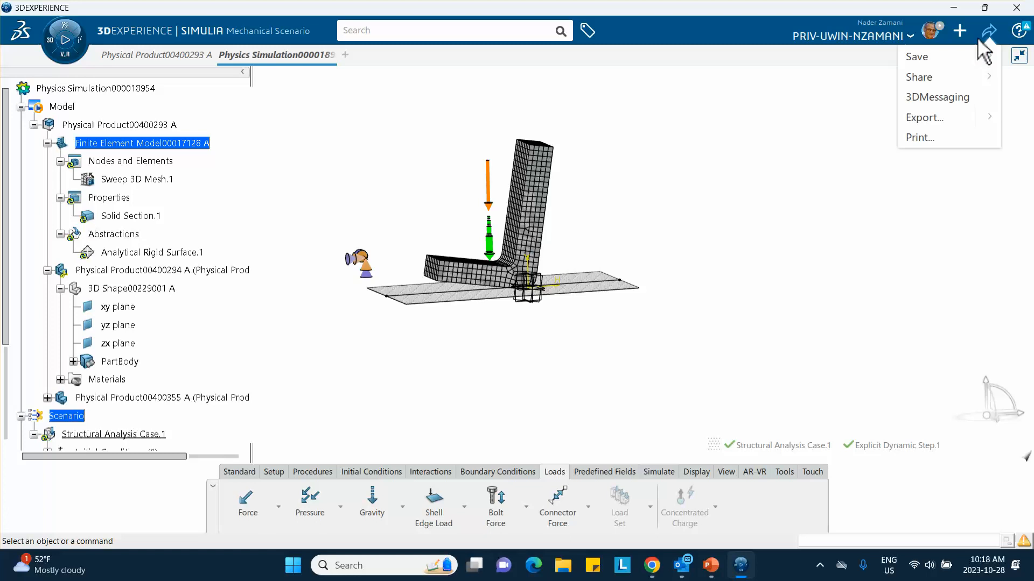
left_click(922, 59)
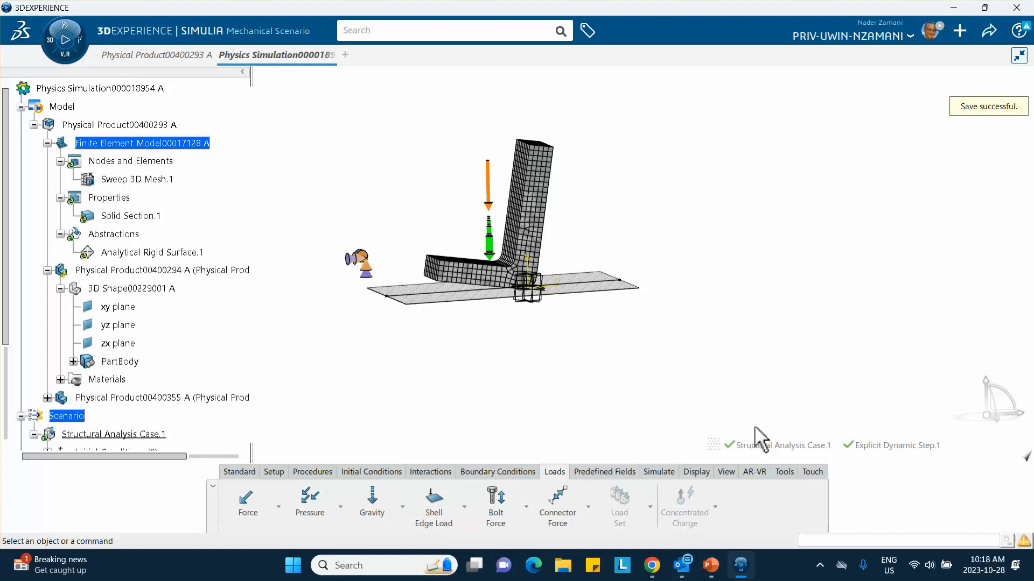
left_click(661, 475)
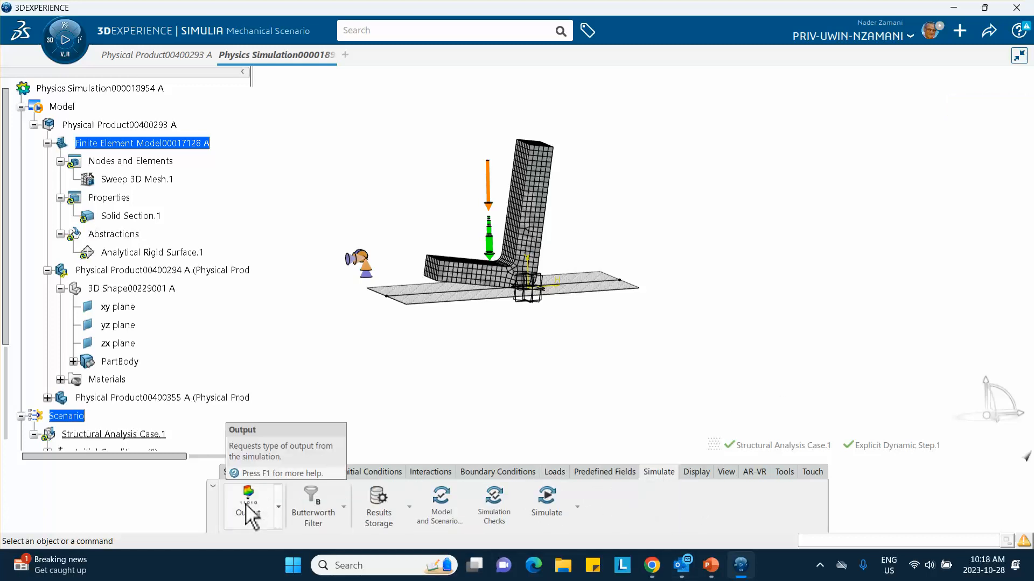
left_click(256, 515)
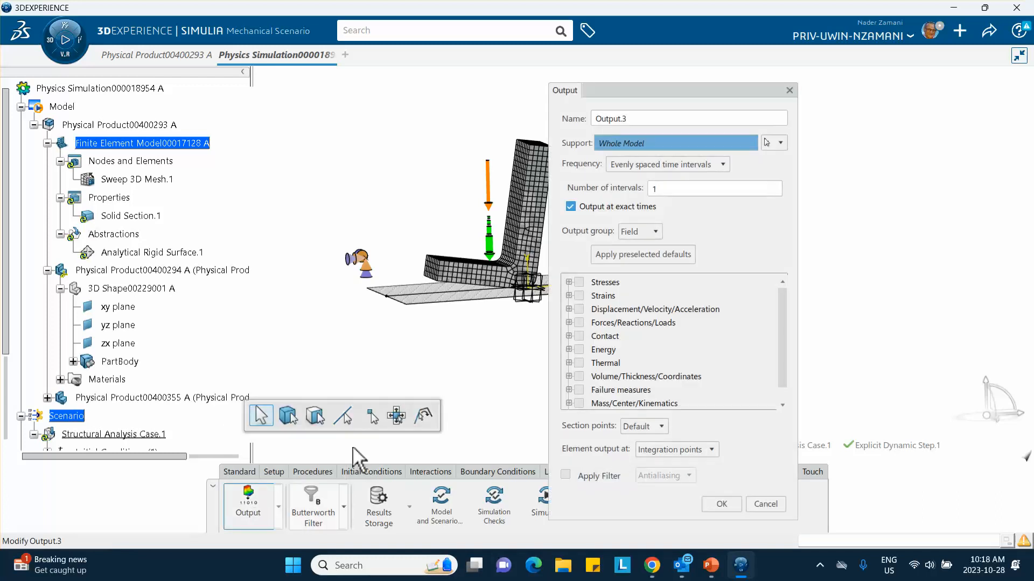
left_click(579, 282)
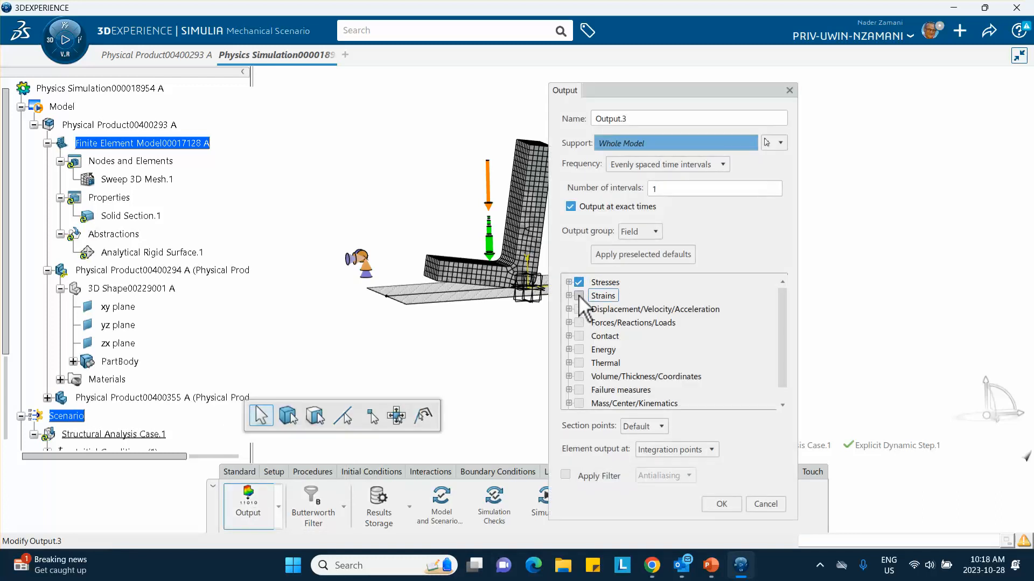
left_click(579, 296)
left_click(579, 310)
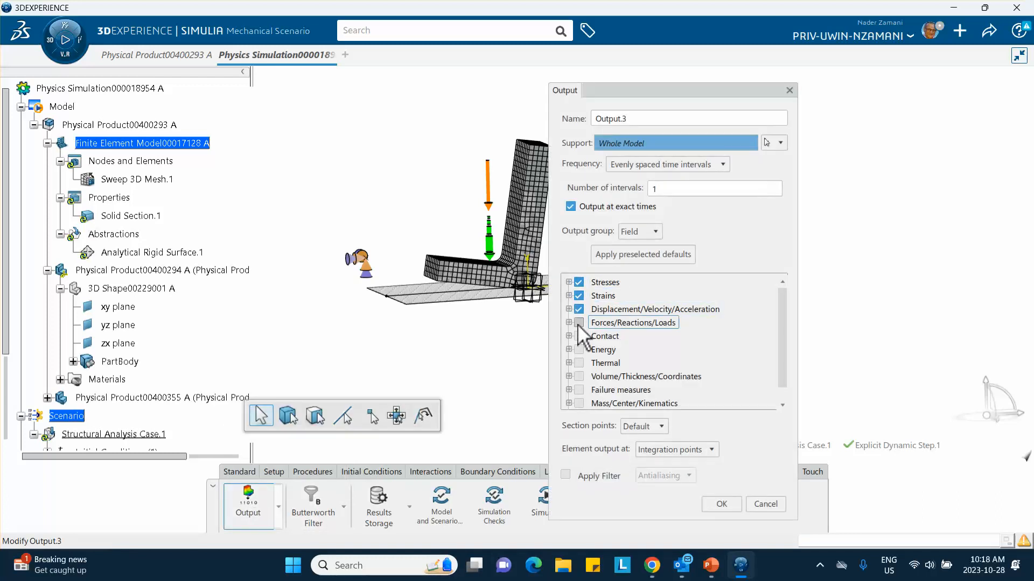
left_click(579, 323)
left_click(579, 336)
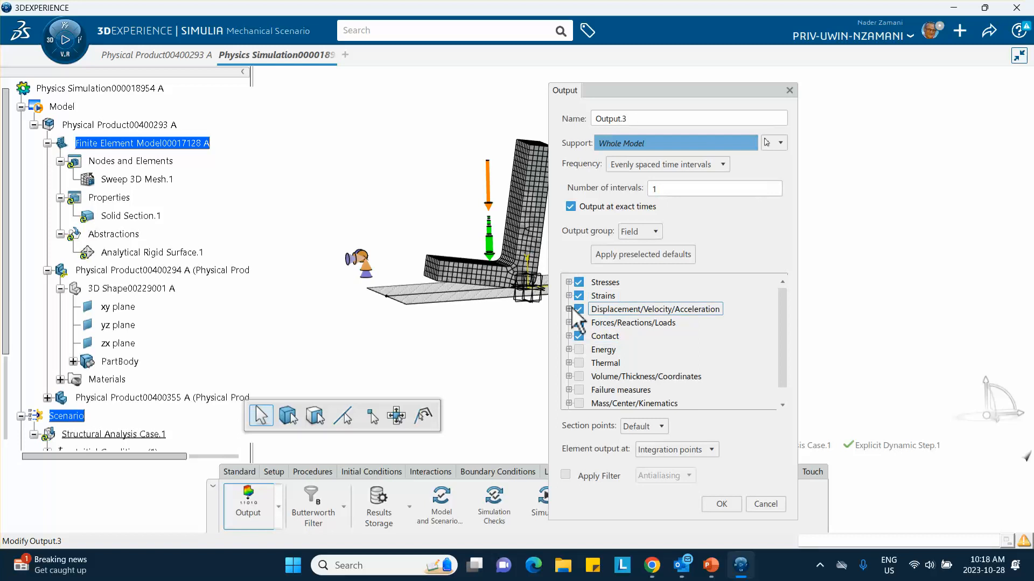
left_click(675, 189)
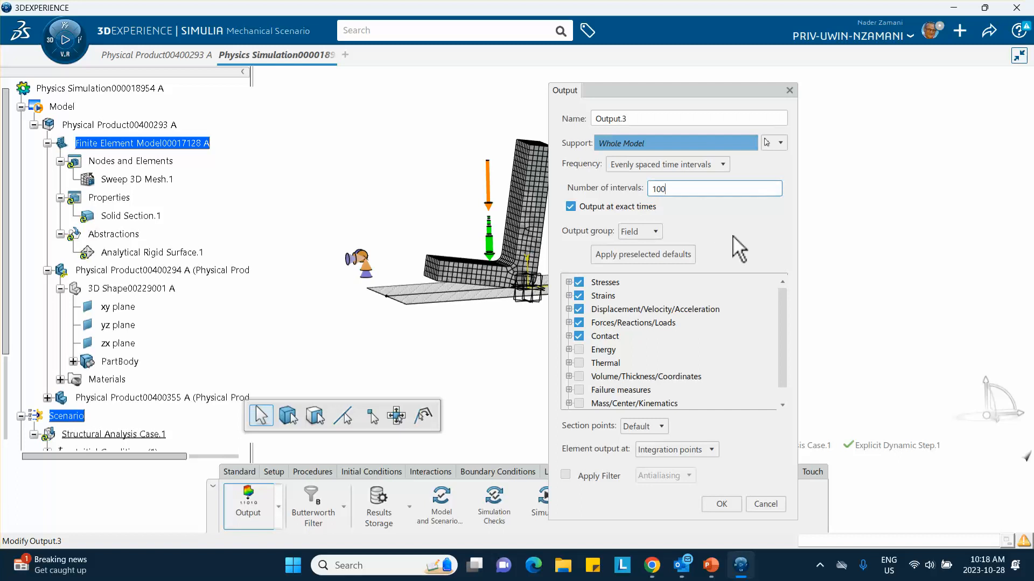
left_click(747, 237)
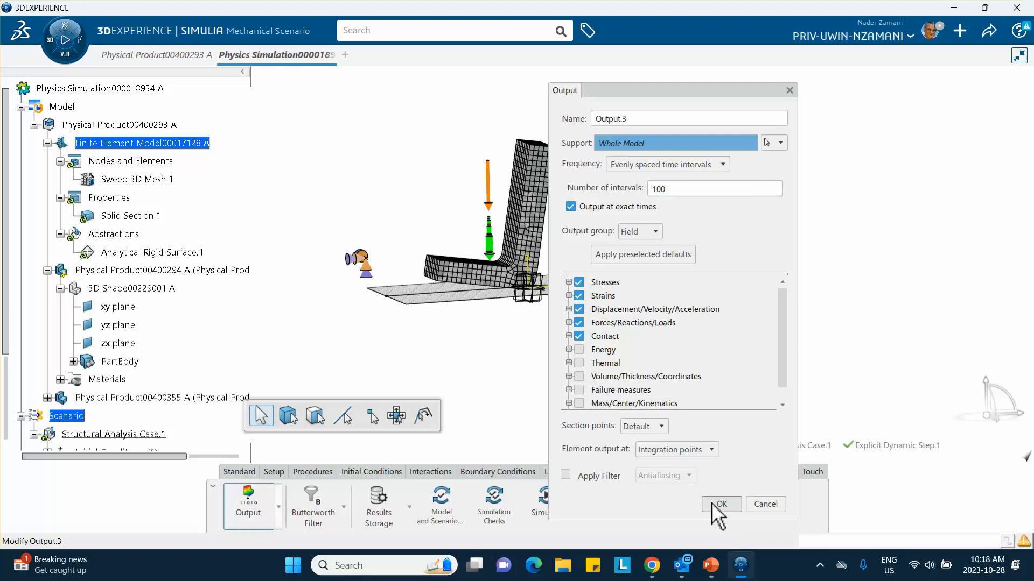
left_click(767, 504)
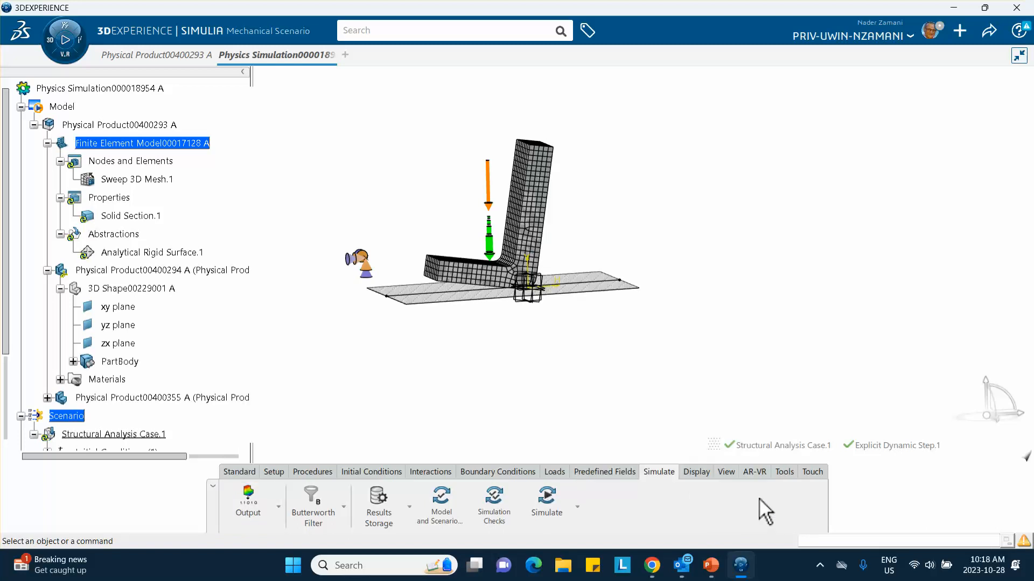
Step: Edit the existing field output request Output.1 to use 100 evenly spaced time intervals
scroll(216, 222, "down", 3)
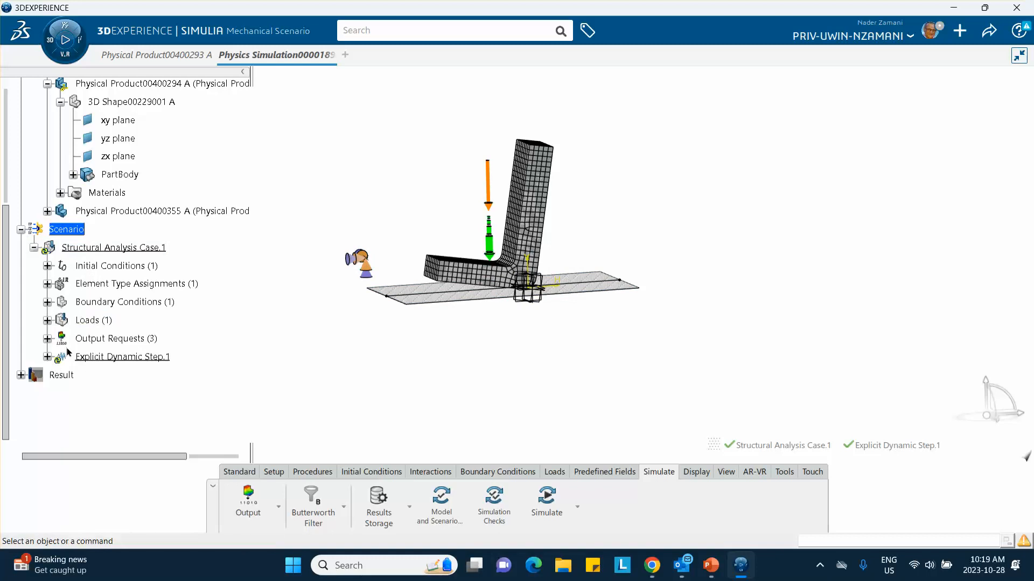
left_click(47, 338)
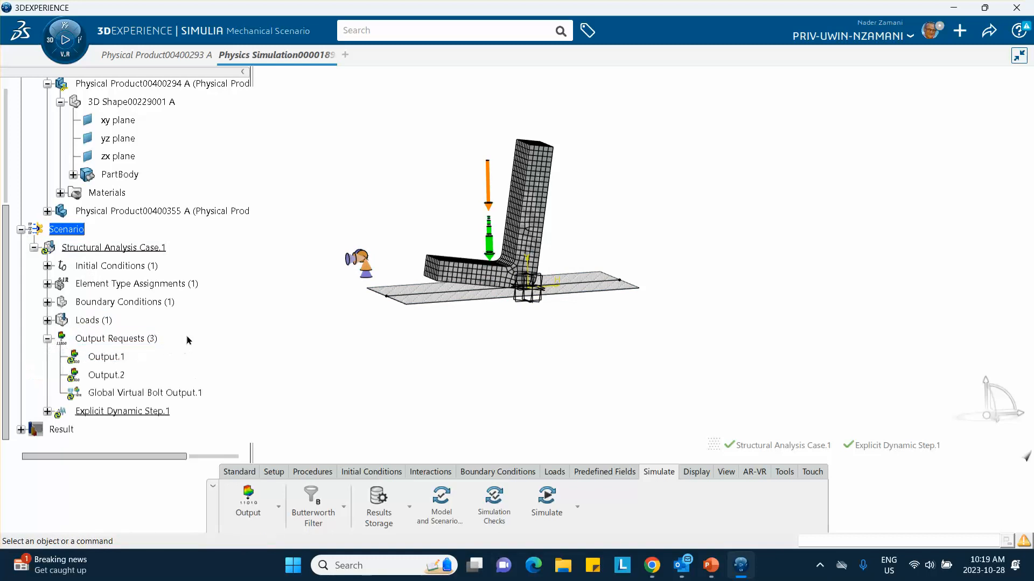
double_click(114, 357)
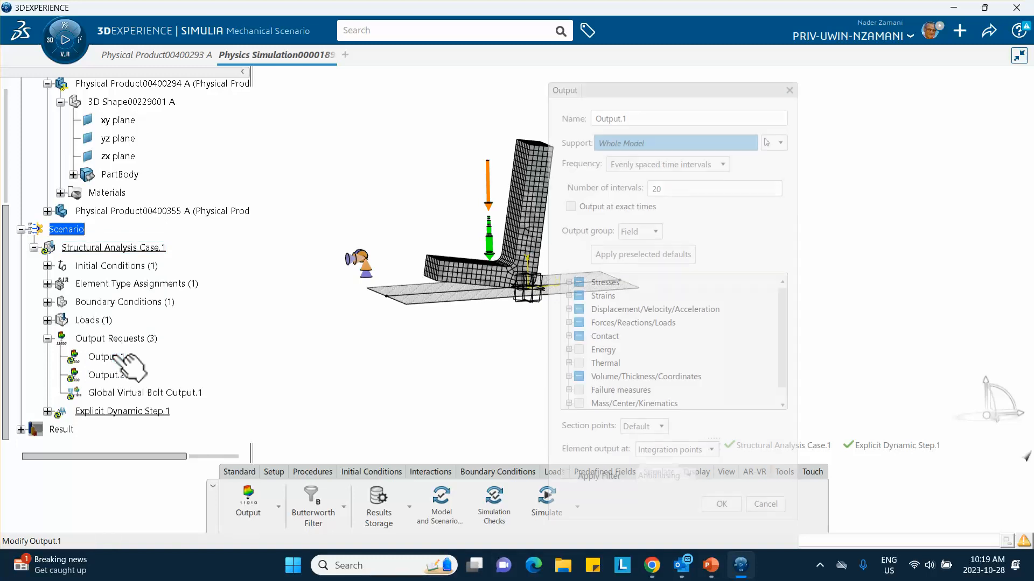
double_click(673, 189)
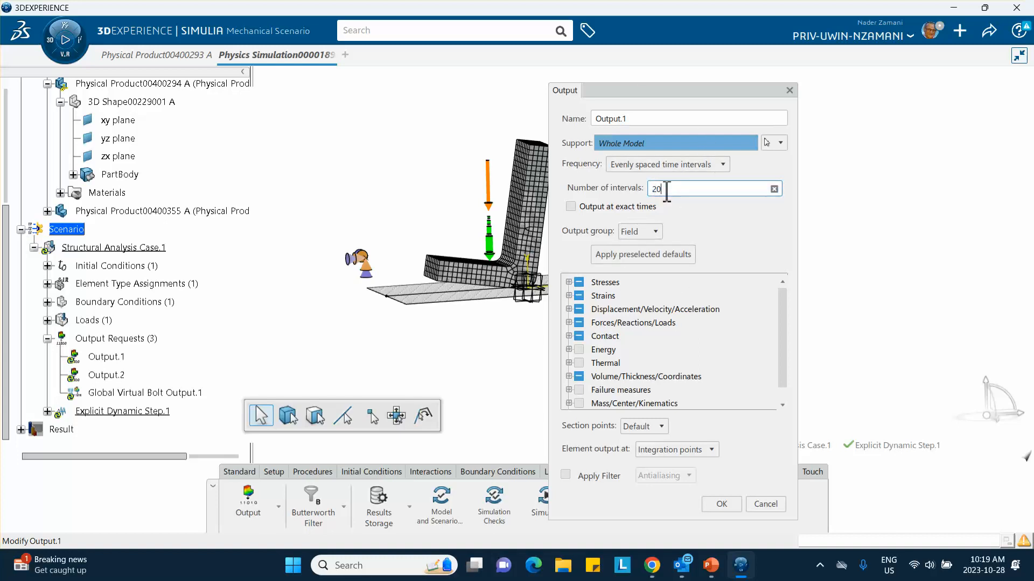
left_click_drag(667, 192, 614, 184)
type("100")
left_click(720, 505)
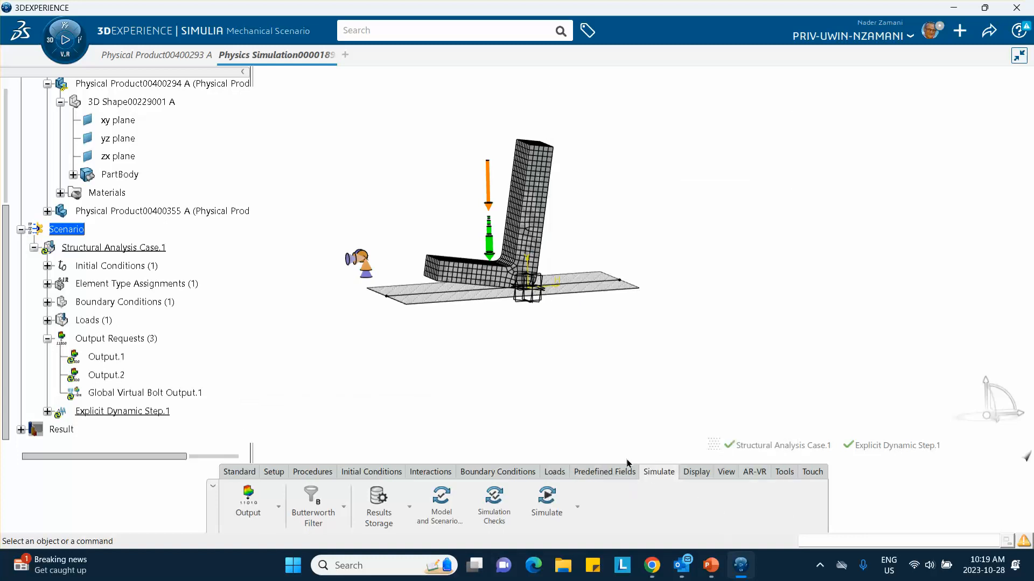
Step: Review the frequency and energy settings of history output request Output.2 and accept them
double_click(106, 375)
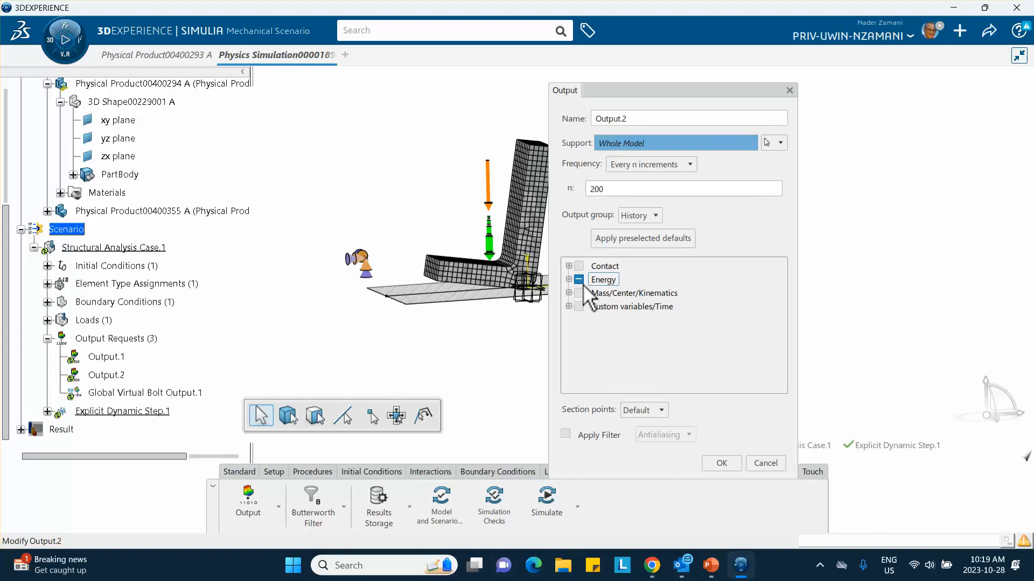
left_click(723, 462)
scroll(208, 291, "down", 3)
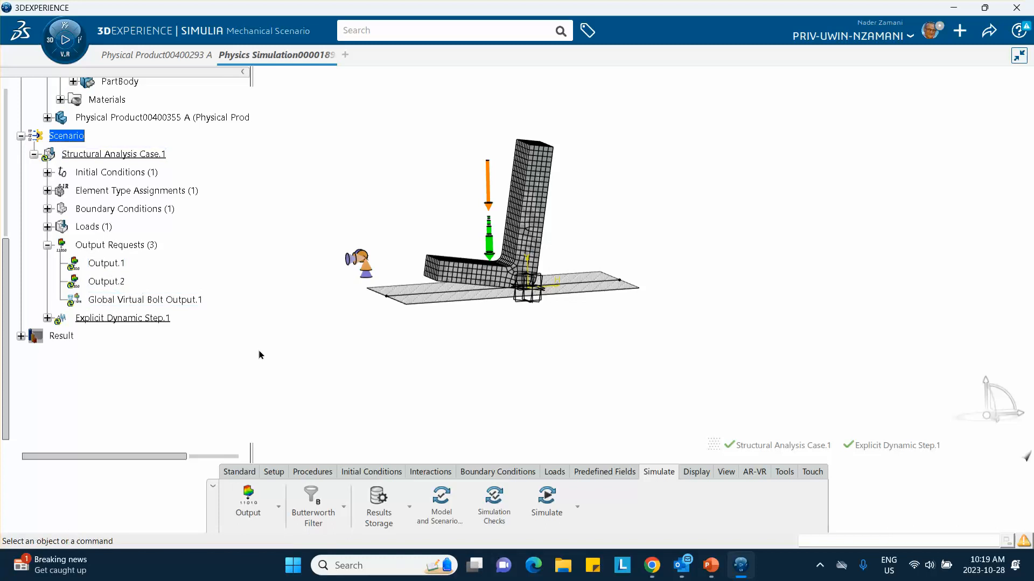
Step: Run the Model and Scenario Checks and the local interactive Simulation Checks on Structural Analysis Case.1, closing each status report
left_click(445, 499)
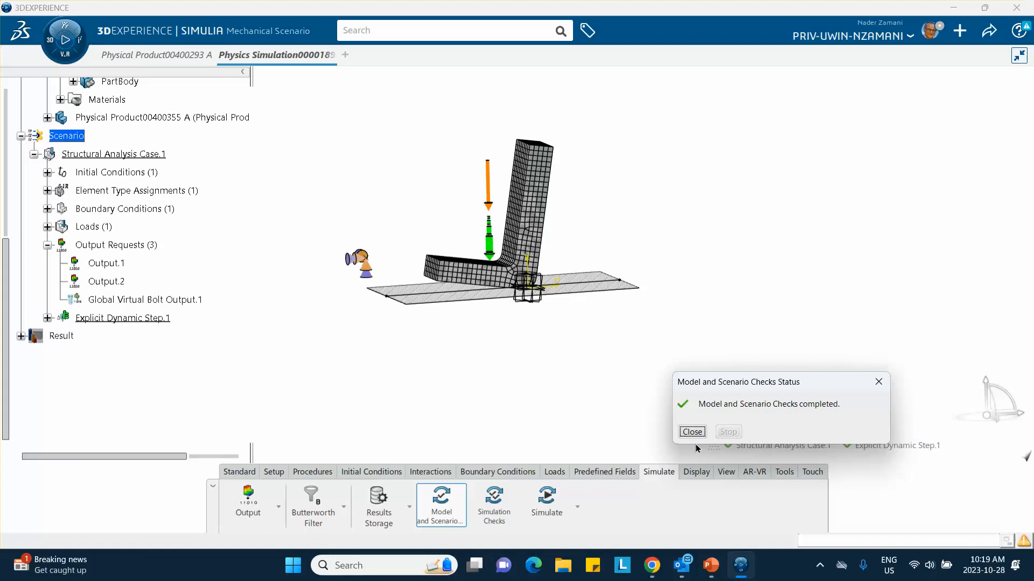
left_click(694, 434)
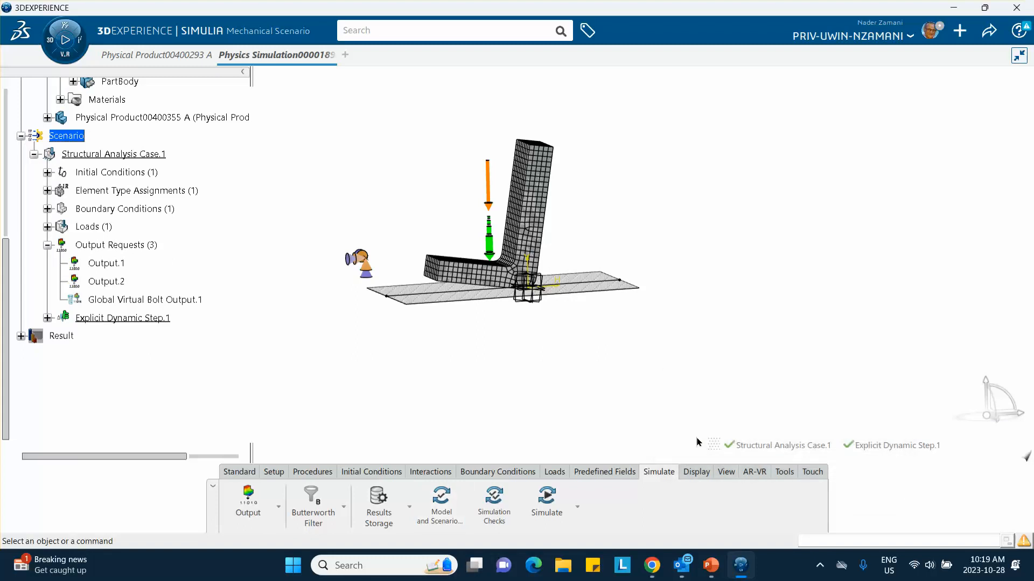
left_click(485, 501)
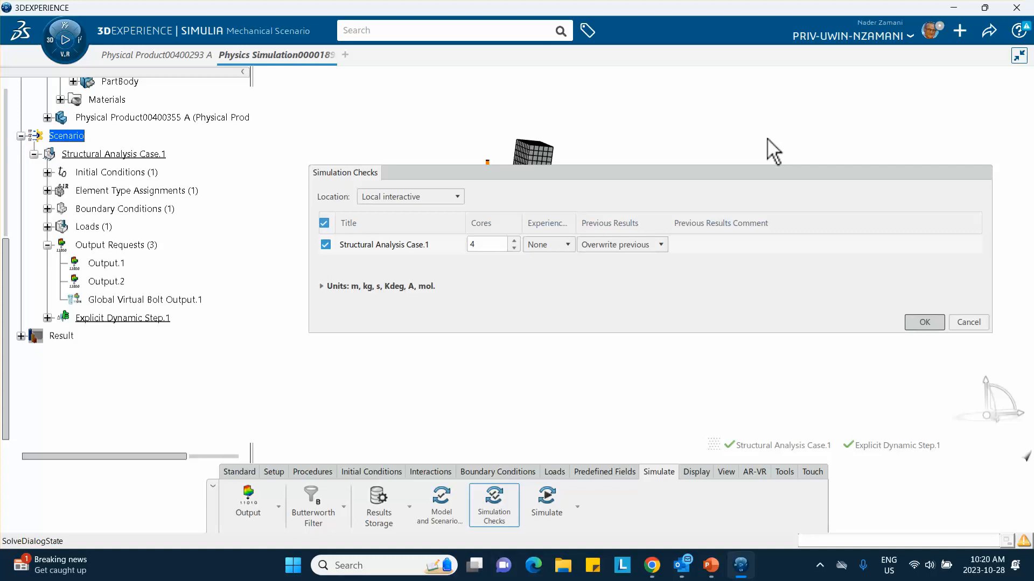
key("Return")
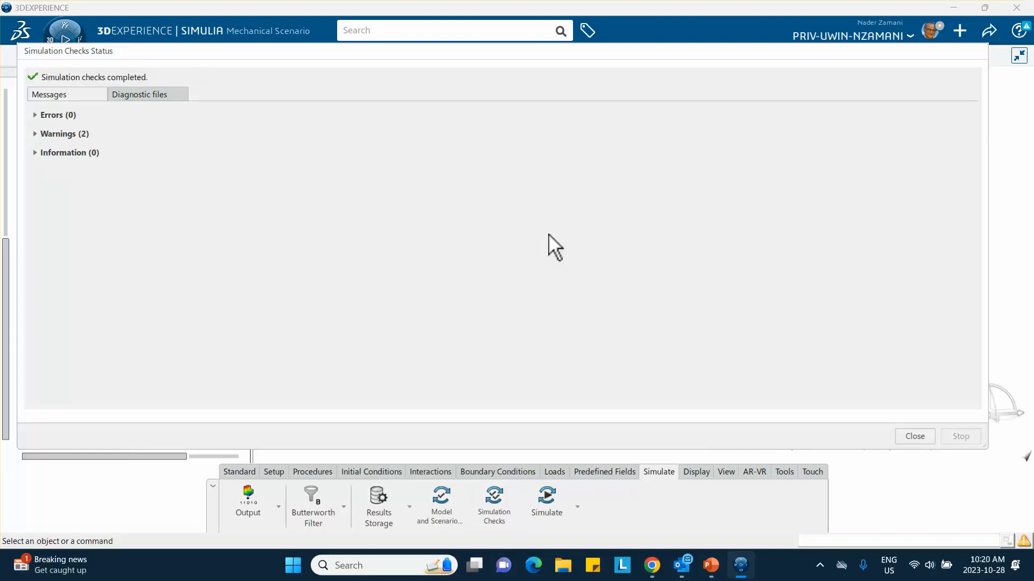
left_click(914, 437)
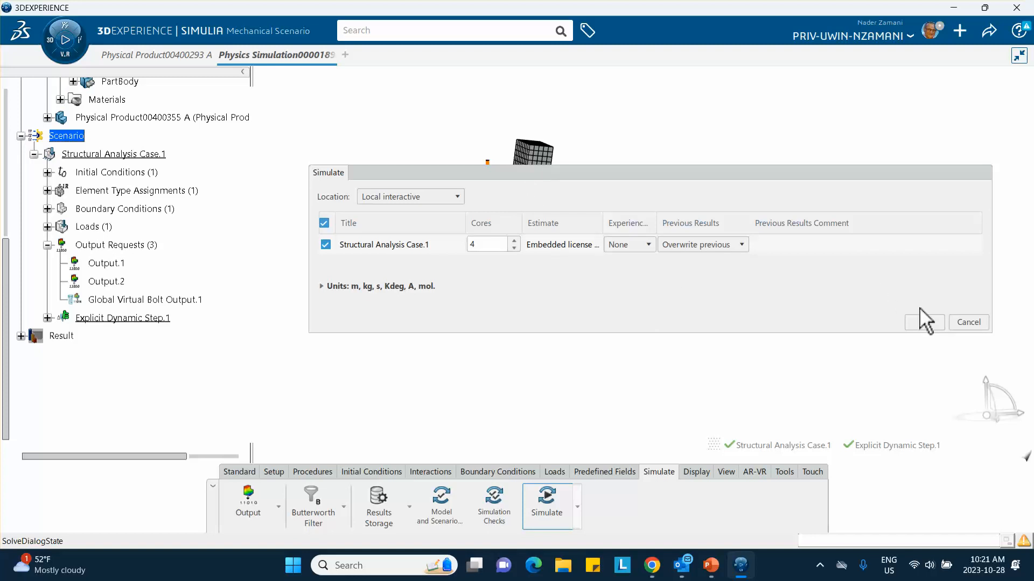
Step: Run Structural Analysis Case.1 as a local interactive simulation on 4 cores, overwriting previous results, and monitor its iterations
left_click(928, 325)
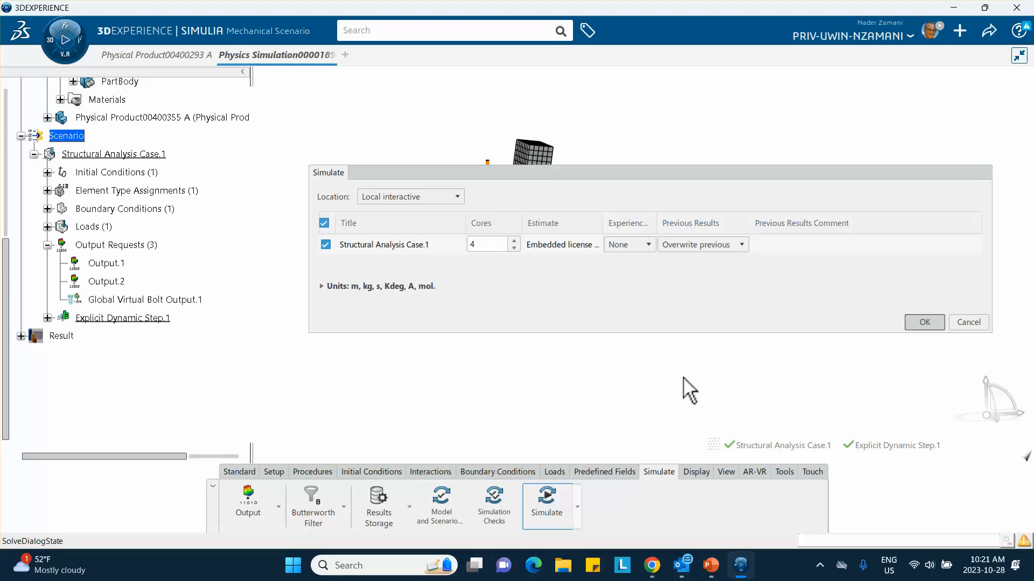
left_click(921, 323)
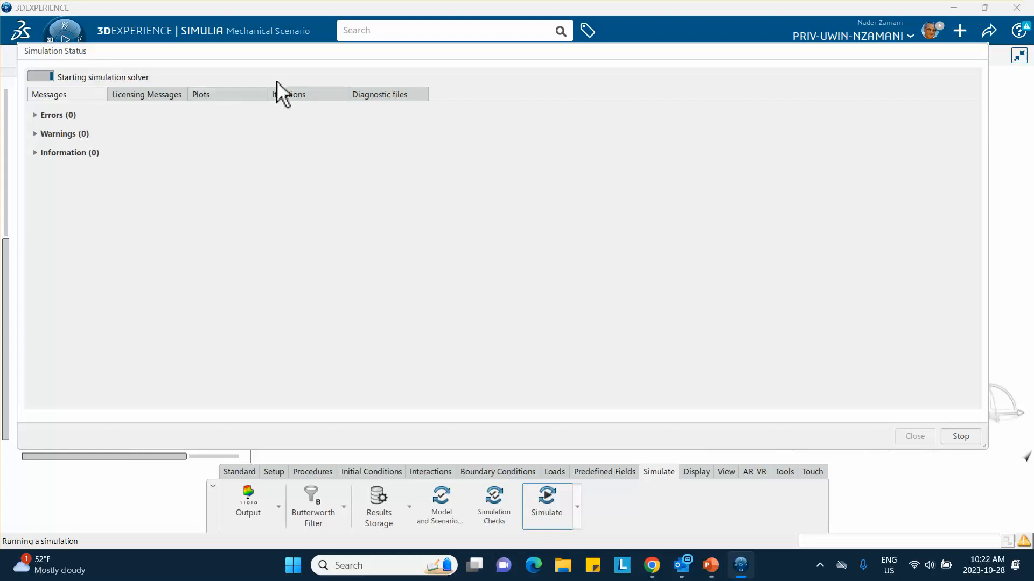
left_click(286, 93)
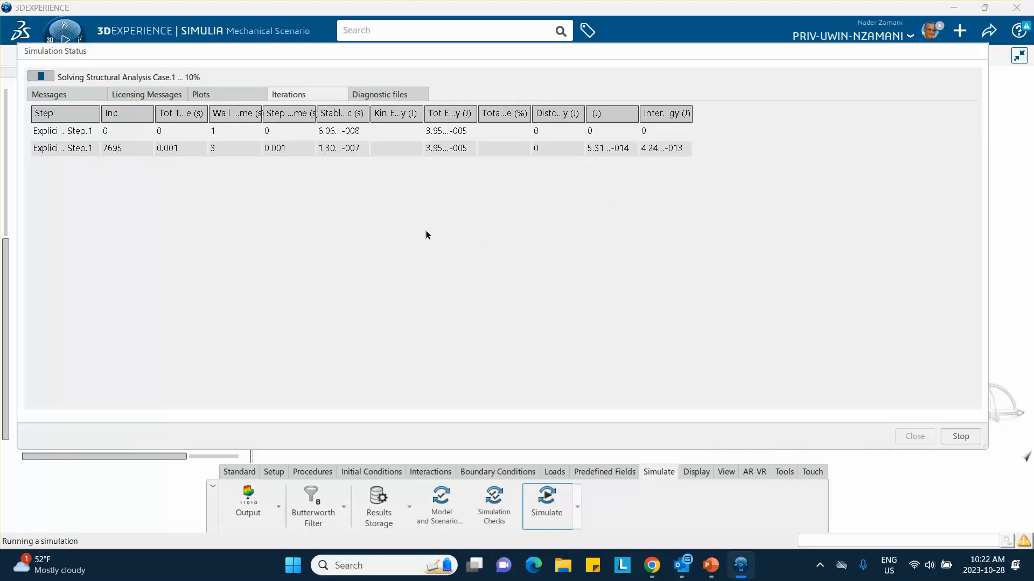
left_click(274, 165)
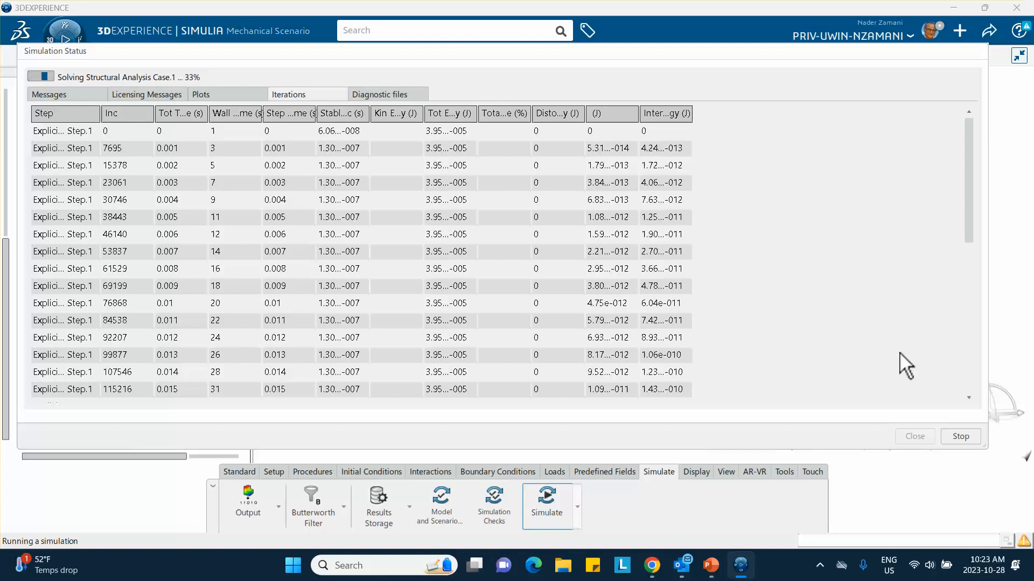
Step: Stop the running simulation after completing and saving the current frame, and close the simulation status report
left_click(962, 437)
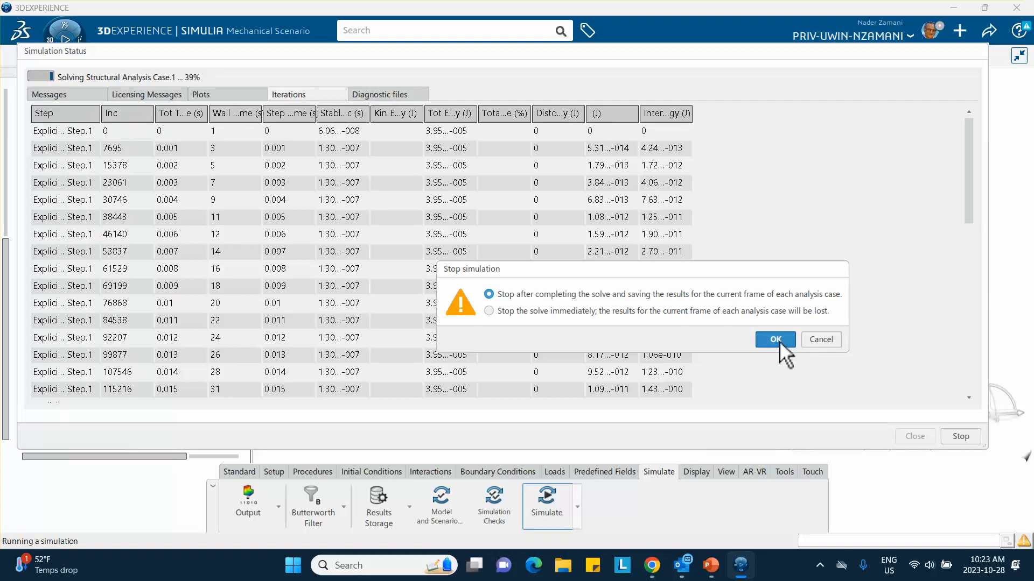
left_click(780, 341)
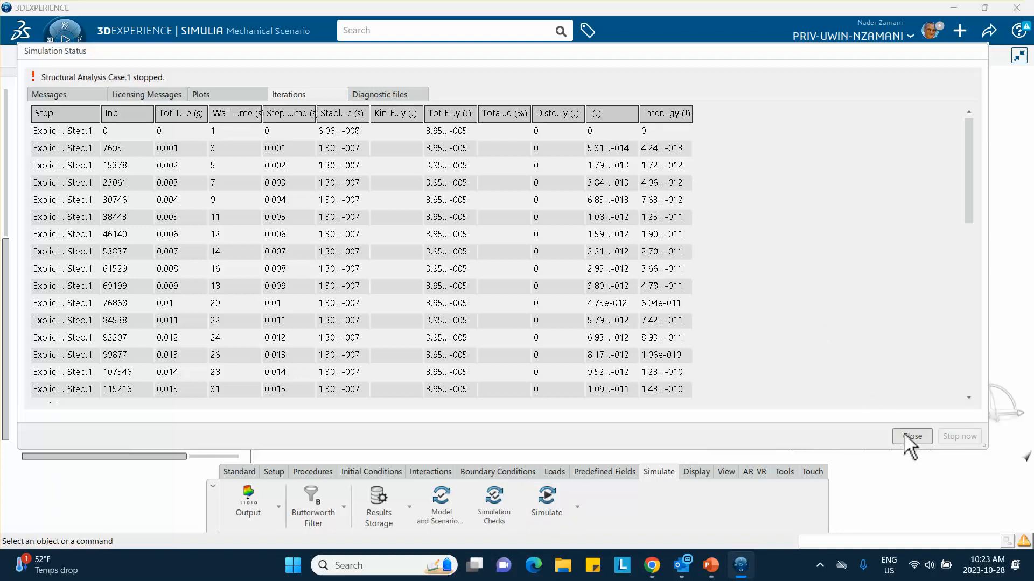
left_click(911, 437)
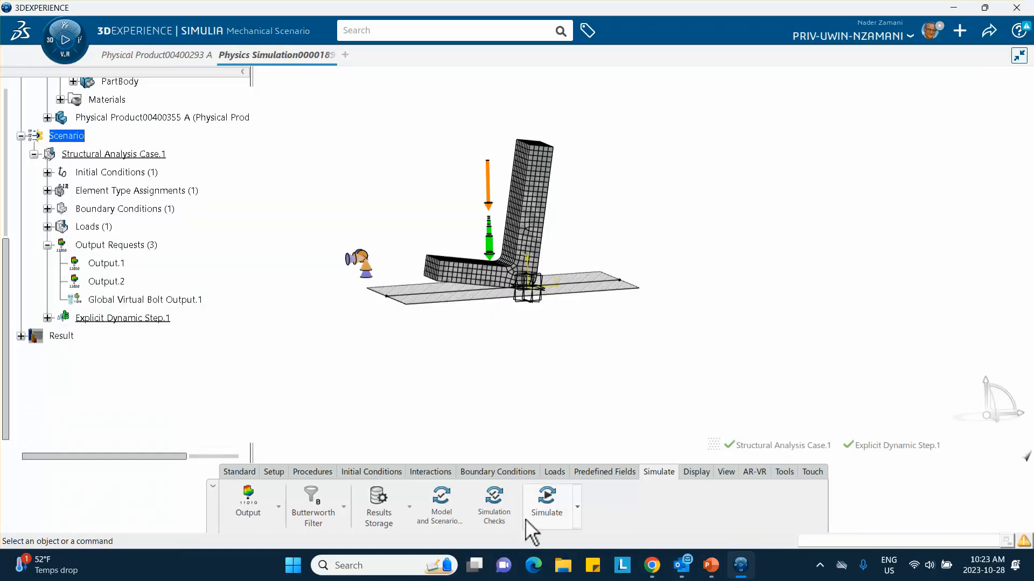
Step: Open the results of Structural Analysis Case.1
left_click(272, 474)
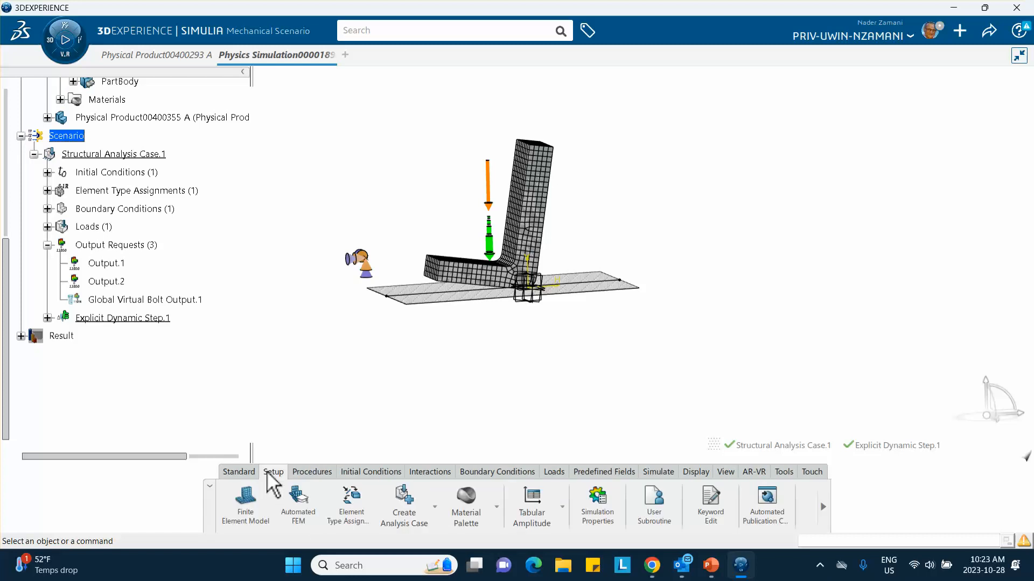
left_click(239, 472)
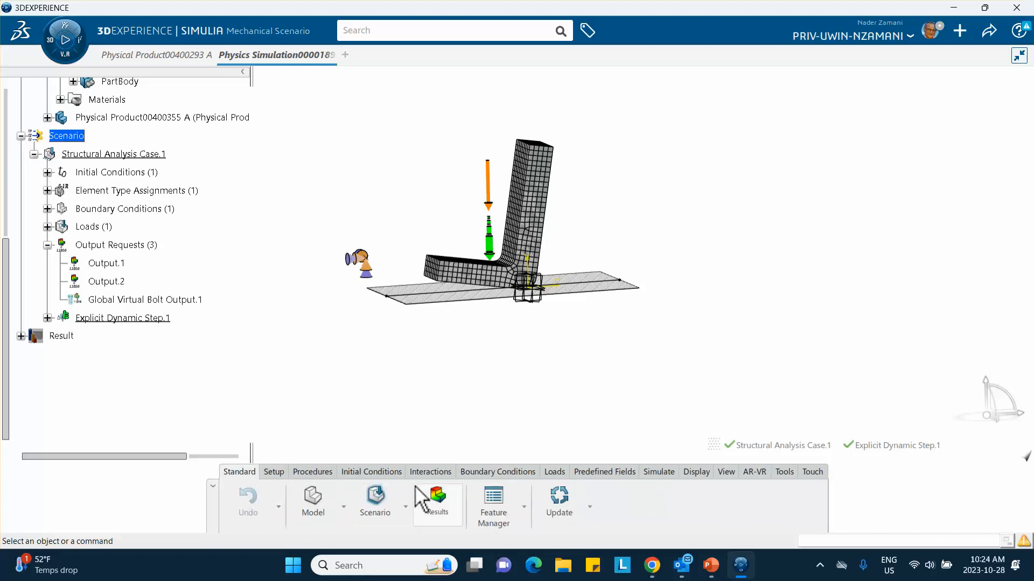
left_click(438, 502)
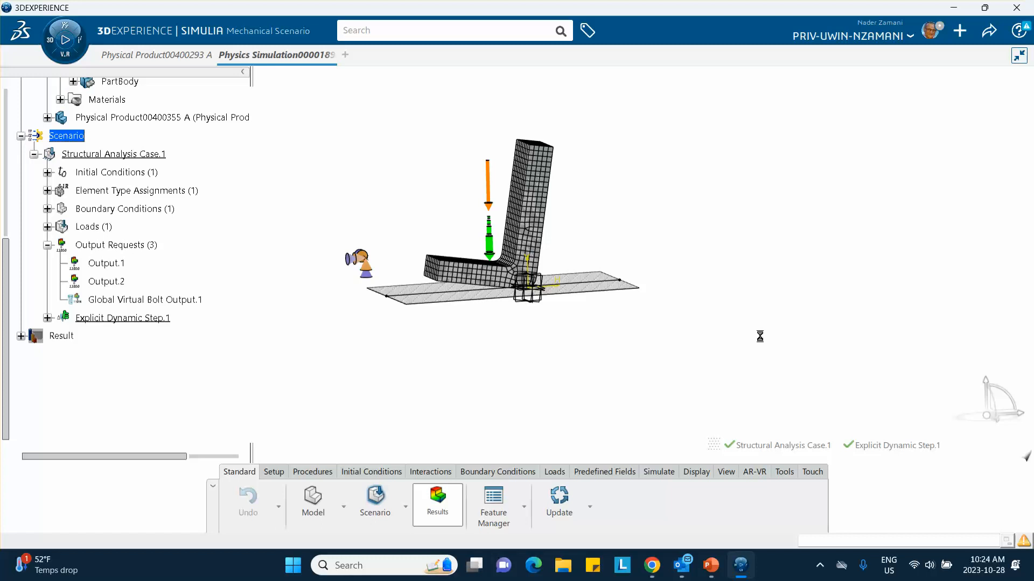
left_click(608, 357)
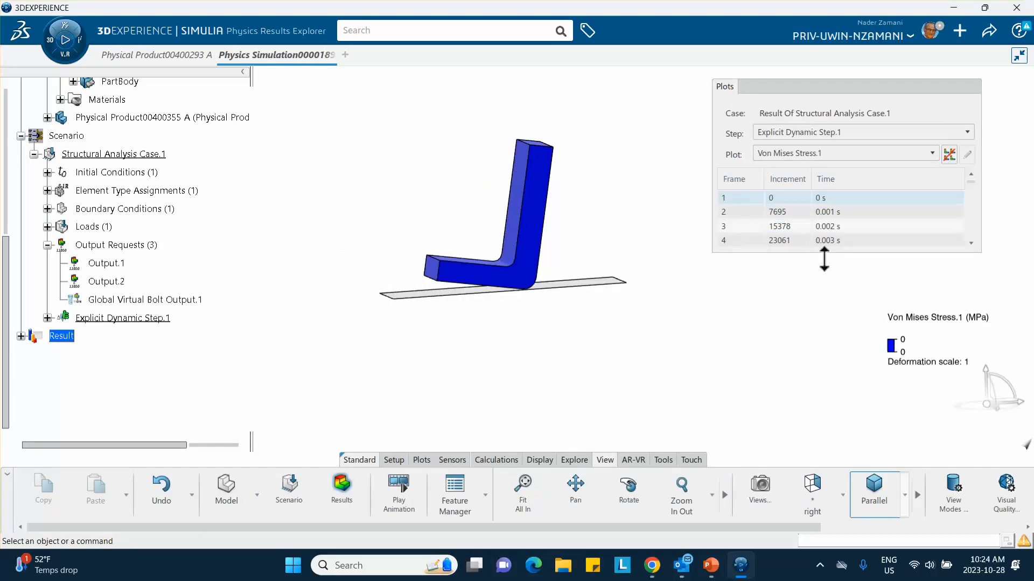
Step: Examine the von Mises stress plot of Explicit Dynamic Step.1 at several time frames to see how the falling part meets the plate
left_click_drag(825, 253, 833, 420)
left_click(821, 327)
scroll(819, 342, "down", 6)
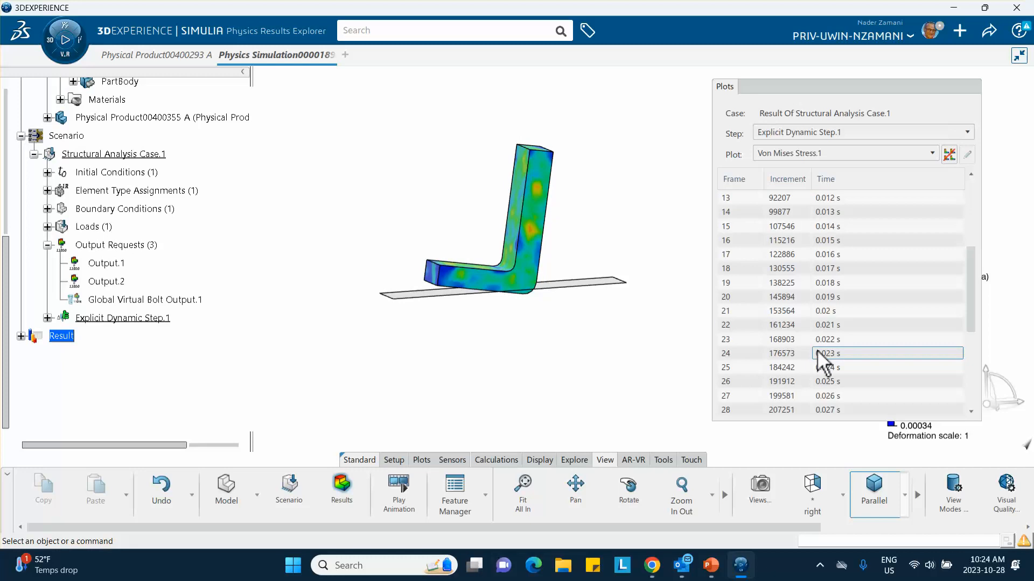
left_click(817, 343)
scroll(808, 366, "down", 3)
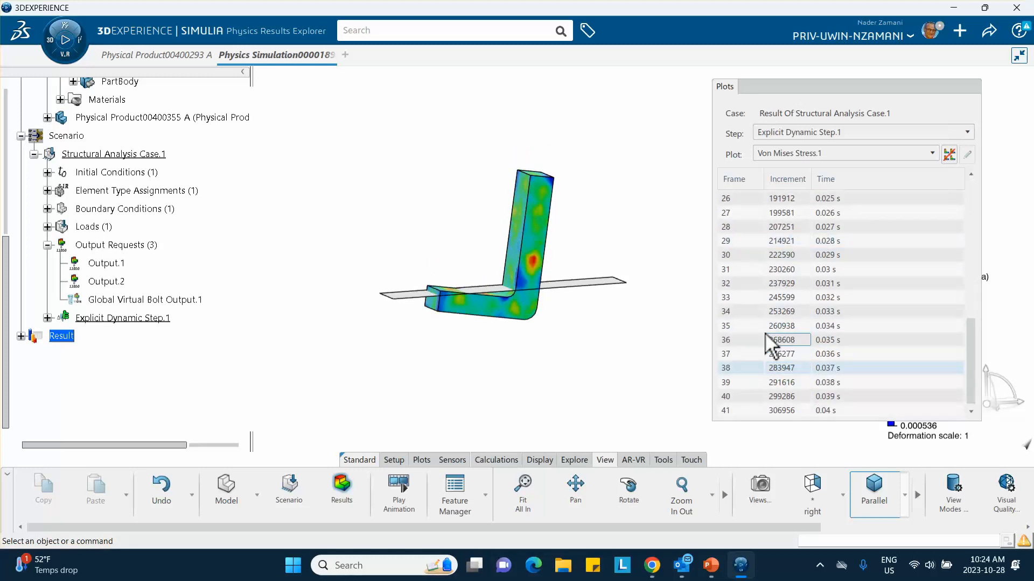
scroll(764, 331, "up", 8)
left_click(949, 240)
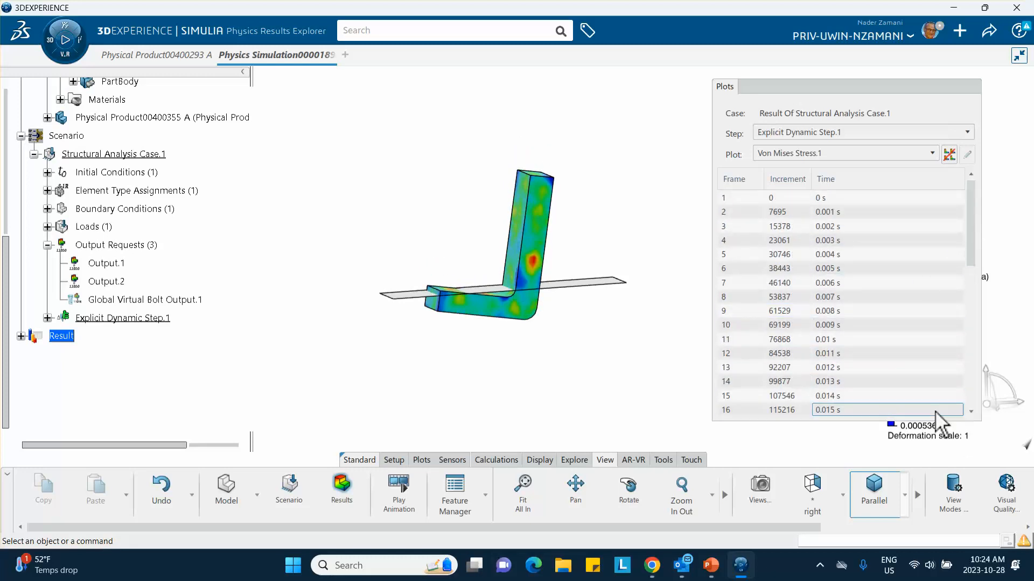
left_click(910, 86)
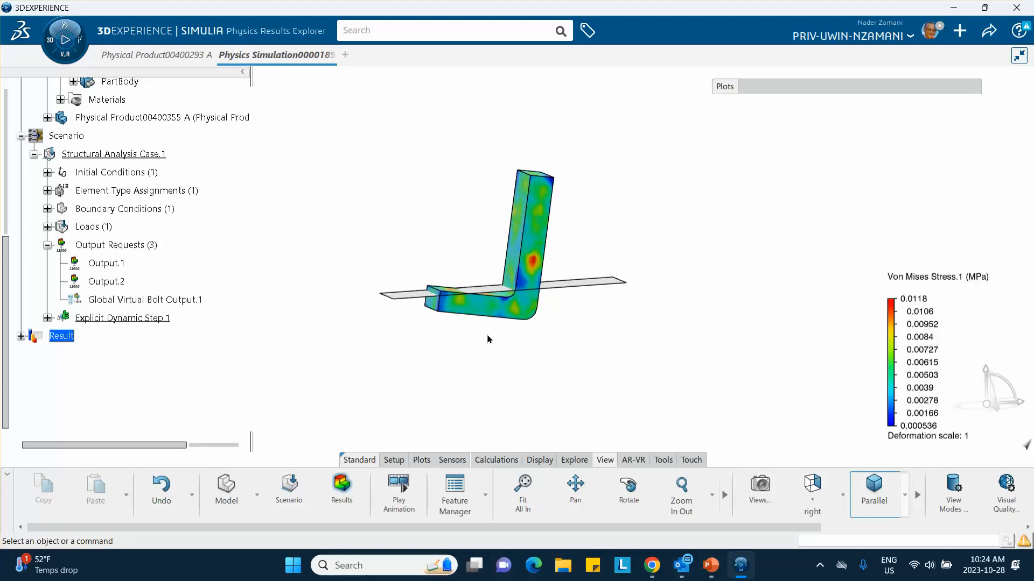
Step: Return to the Mechanical Scenario and start a new contact property, prefixing its name with "my-contact-"
left_click(294, 495)
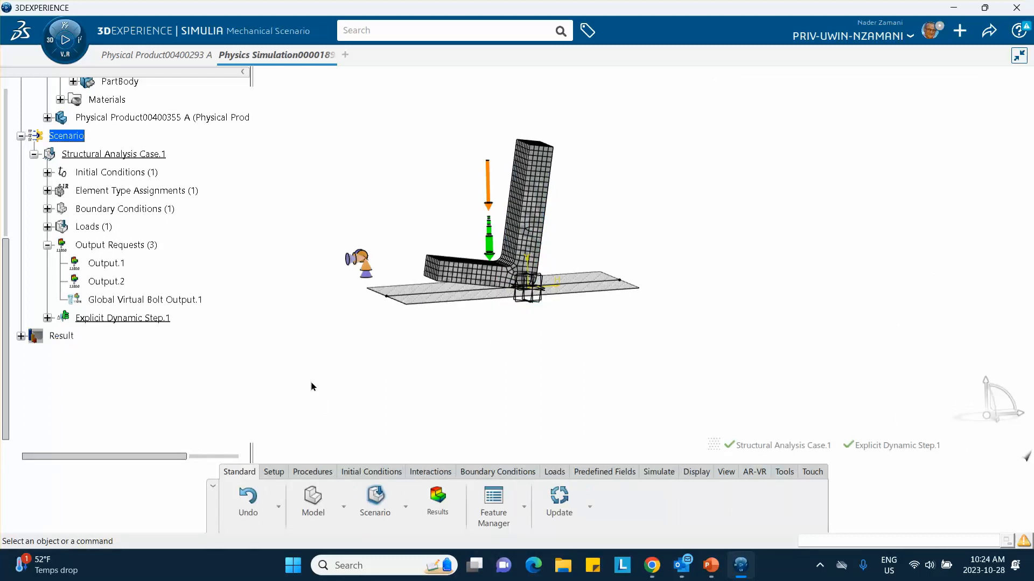
middle_click_drag(498, 346, 536, 370)
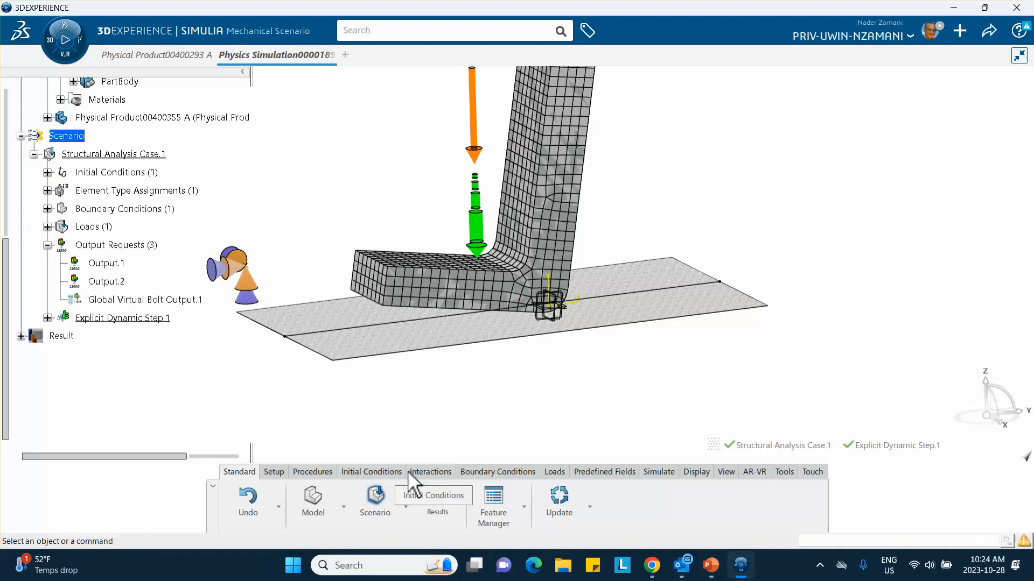
left_click(431, 472)
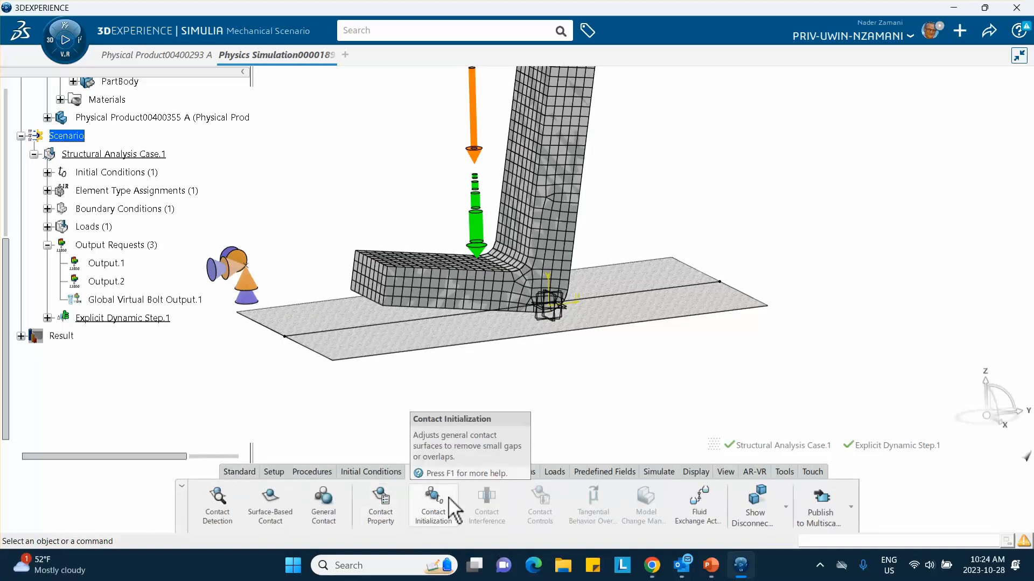
left_click(384, 506)
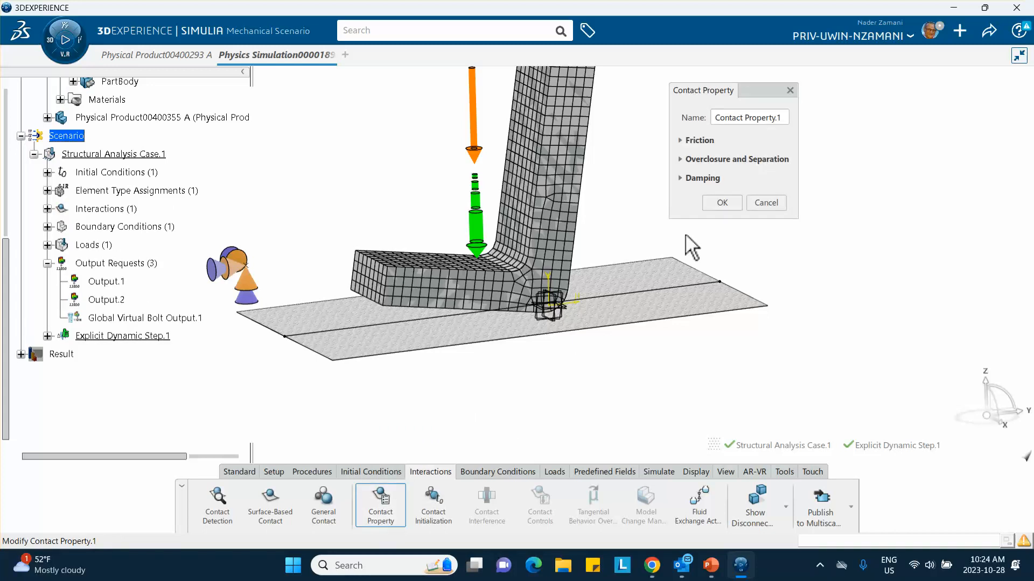
left_click(714, 119)
type("my")
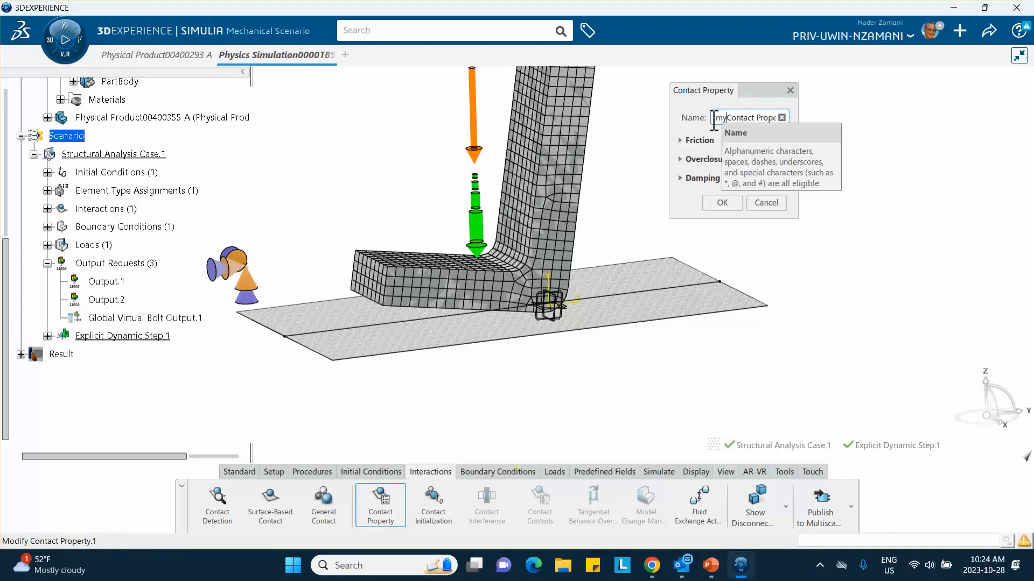
type("-contact-")
Step: Specify Coulomb friction with a friction coefficient for the contact property and accept it
left_click(680, 140)
left_click(686, 156)
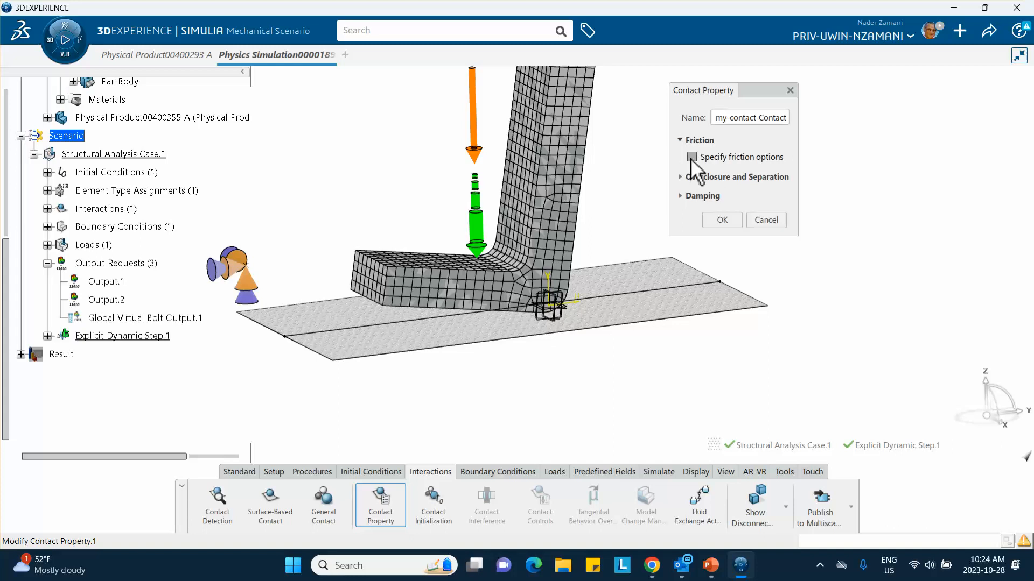
double_click(670, 244)
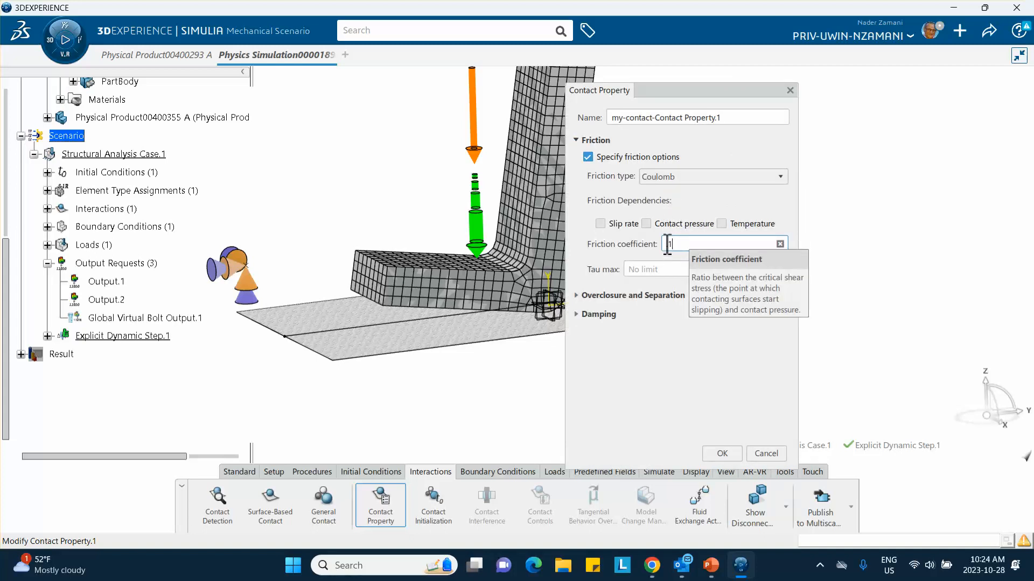
left_click(723, 454)
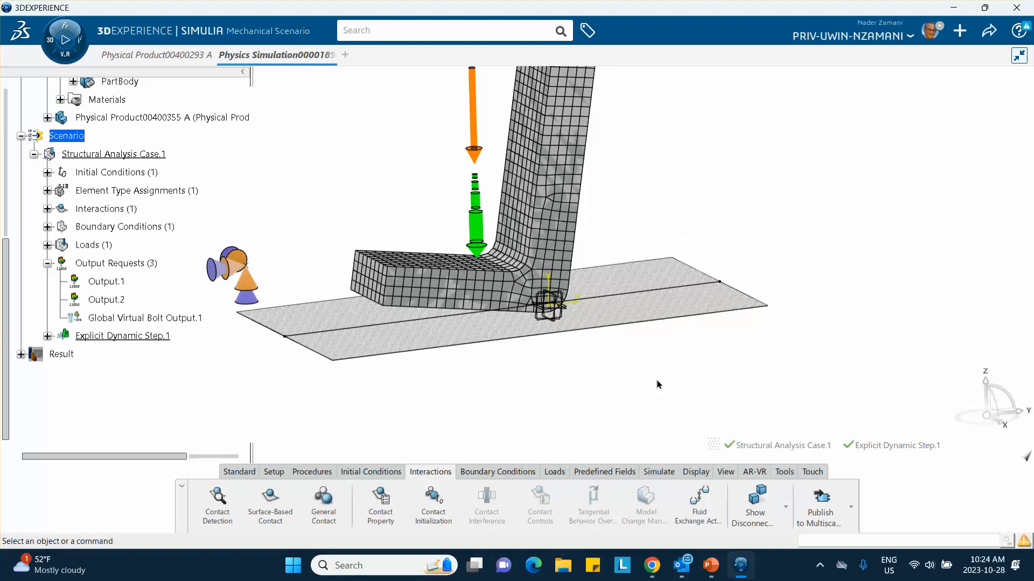
Step: Create a general contact including all surfaces, with my-contact-Contact Property.1 as the global contact property
middle_click_drag(365, 197, 453, 216)
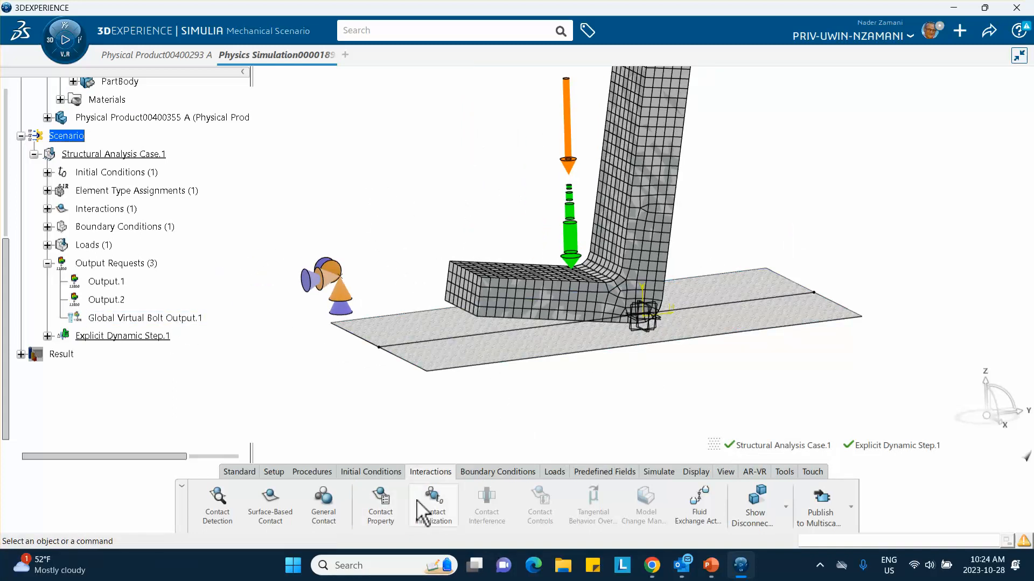
left_click(326, 505)
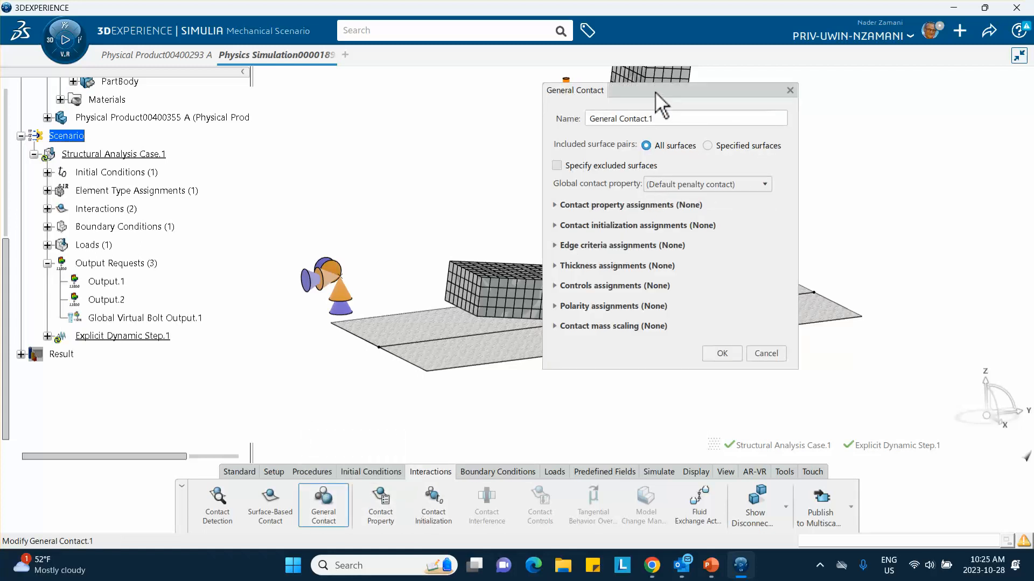
left_click_drag(655, 91, 762, 89)
left_click(871, 182)
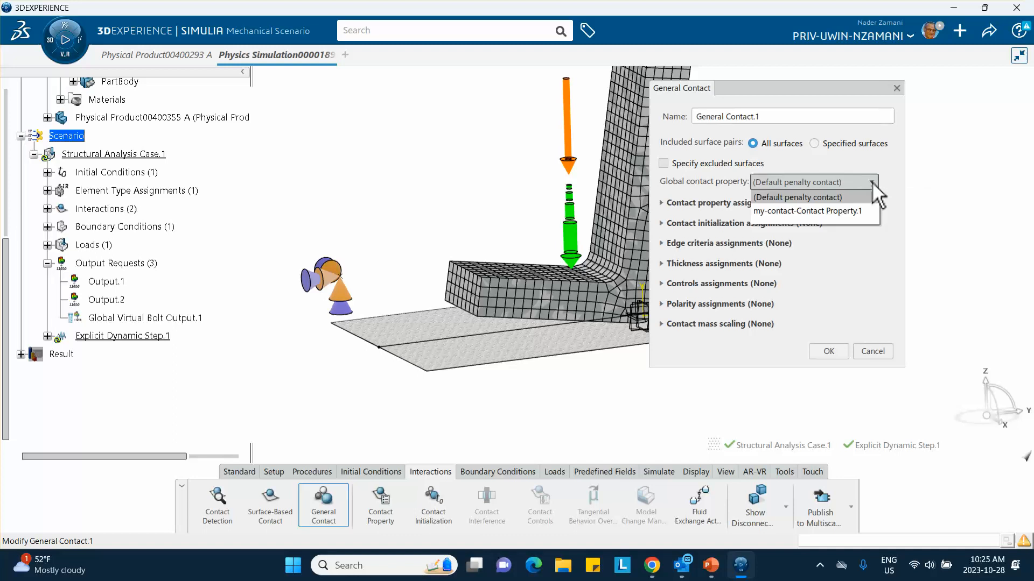
left_click(824, 212)
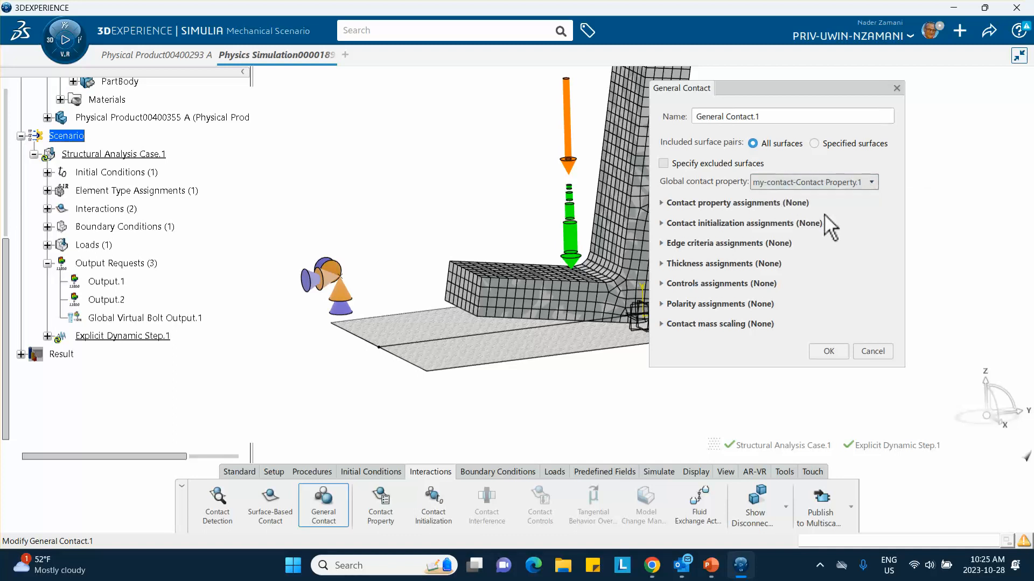
middle_click_drag(411, 191, 332, 173)
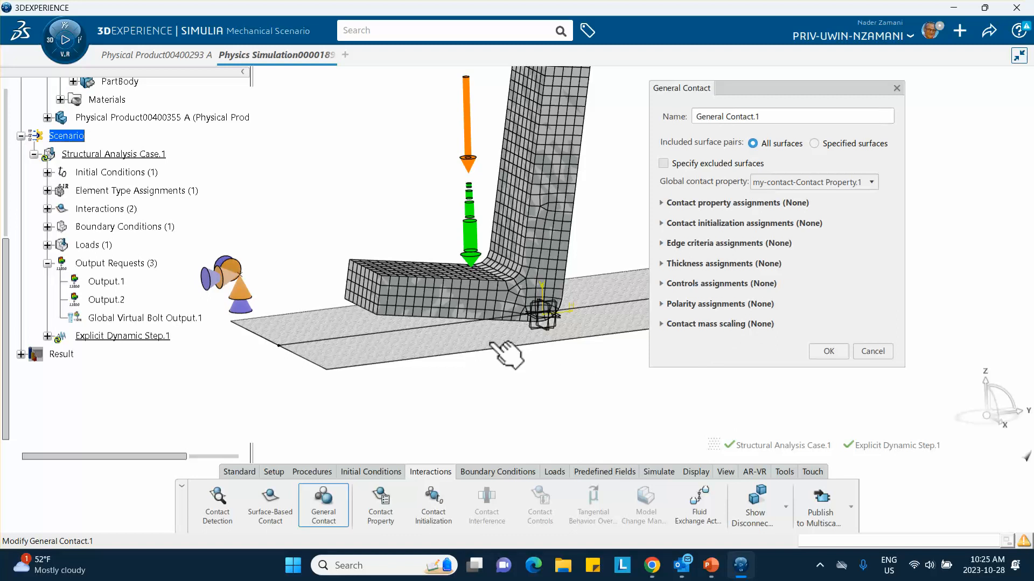
left_click(829, 352)
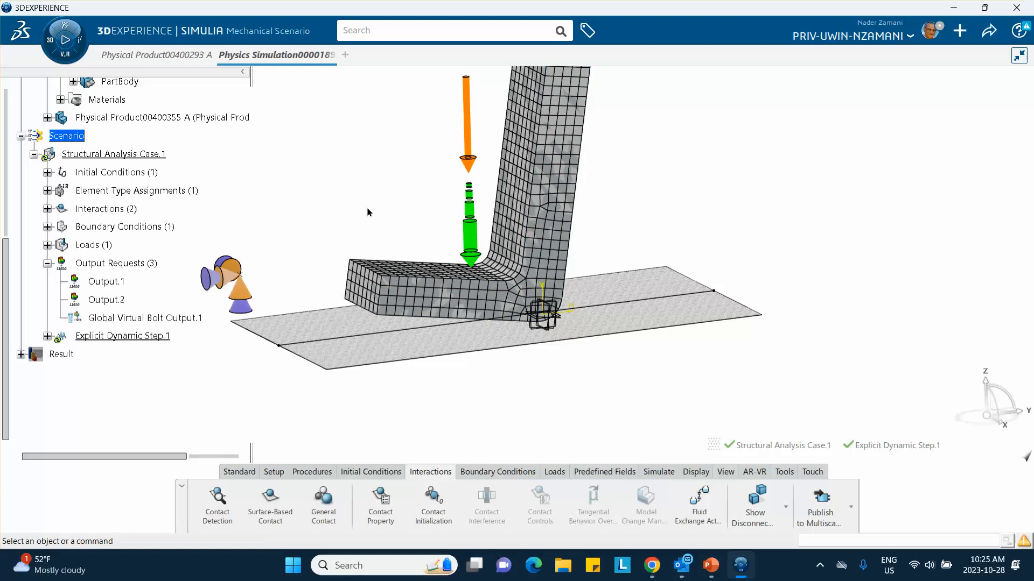
Step: Save the simulation and rerun the Model and Scenario Checks and the Simulation Checks, closing both status reports
left_click(984, 32)
left_click(930, 59)
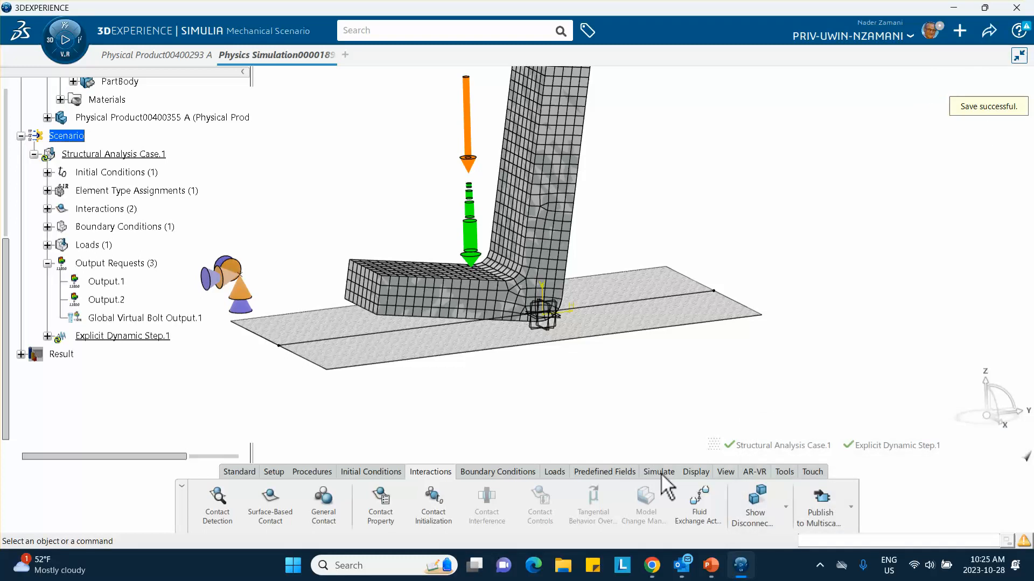
left_click(661, 473)
left_click(441, 503)
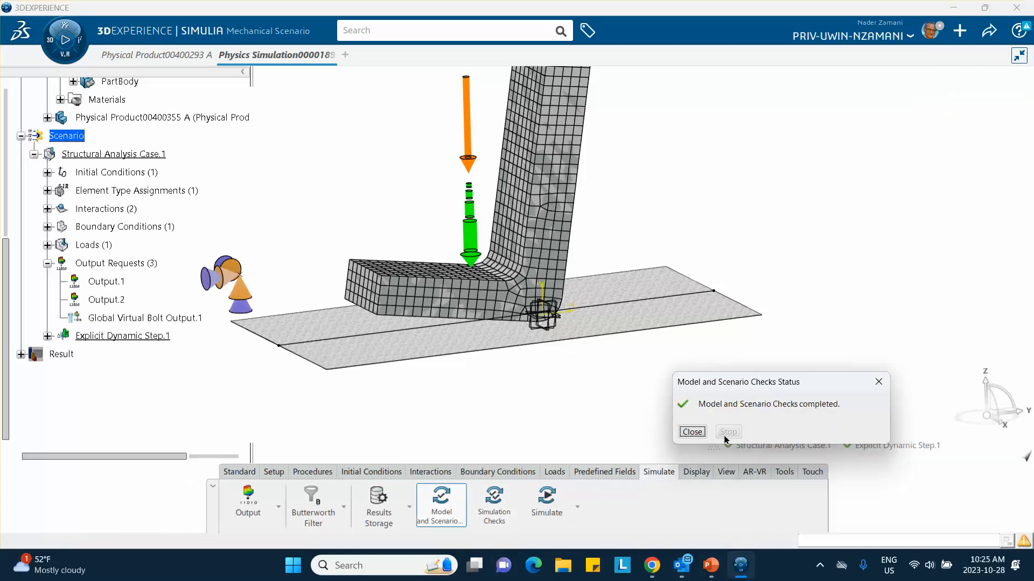
left_click(692, 432)
left_click(482, 504)
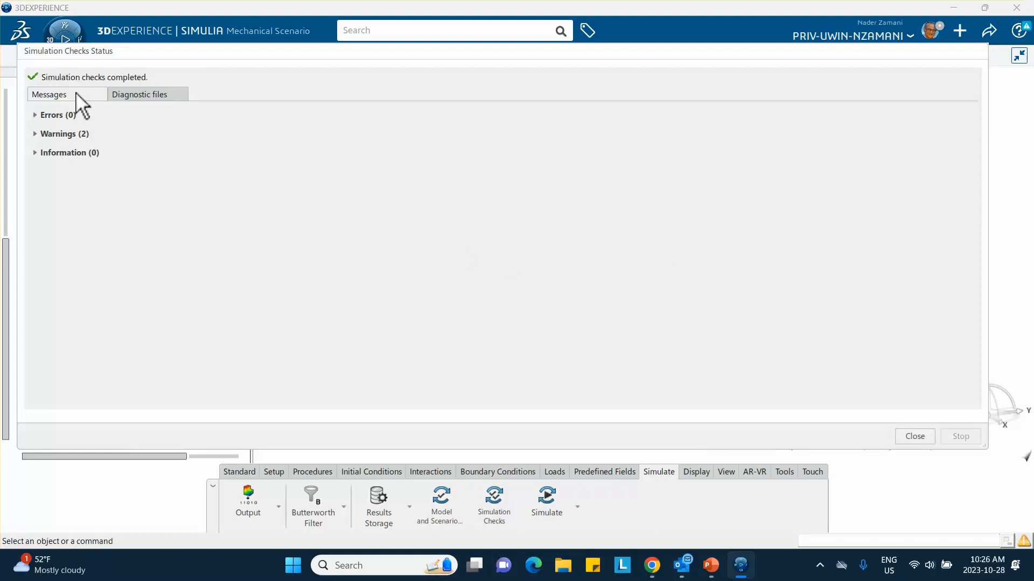
left_click(915, 436)
Step: Rerun Structural Analysis Case.1 with contact defined, locally on 4 cores and overwriting previous results, and display the iteration table
left_click(548, 509)
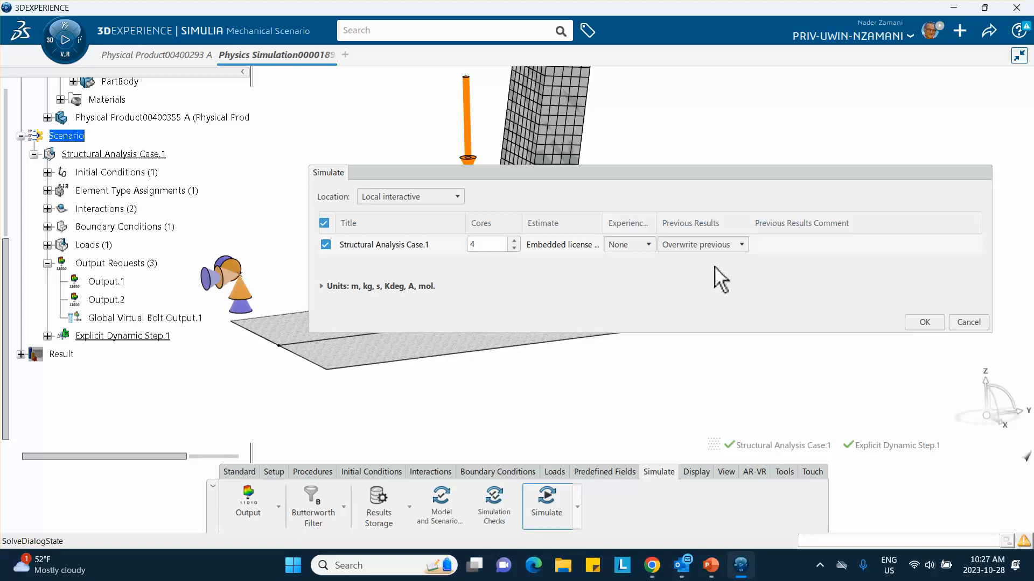
left_click(923, 321)
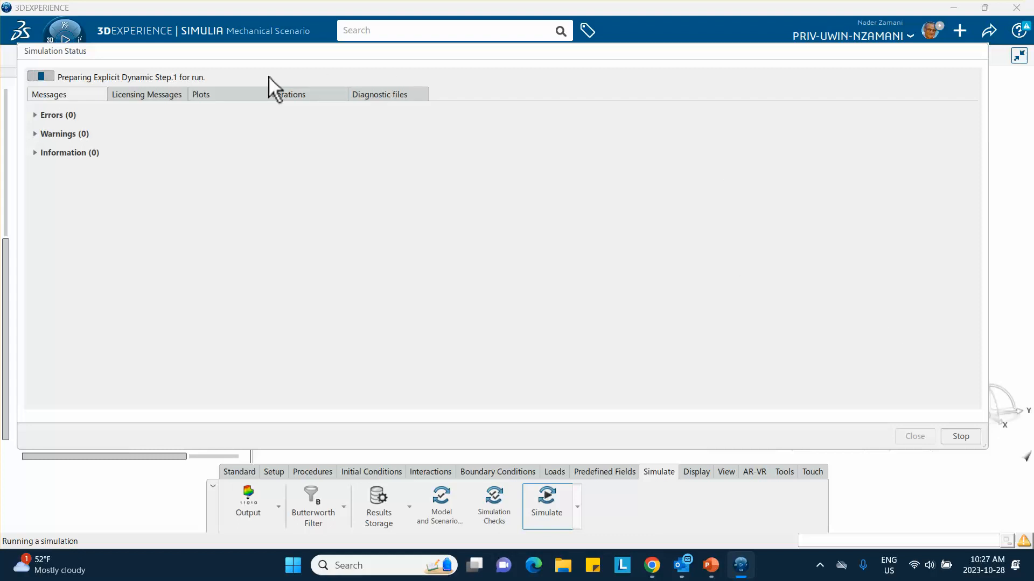
left_click(284, 94)
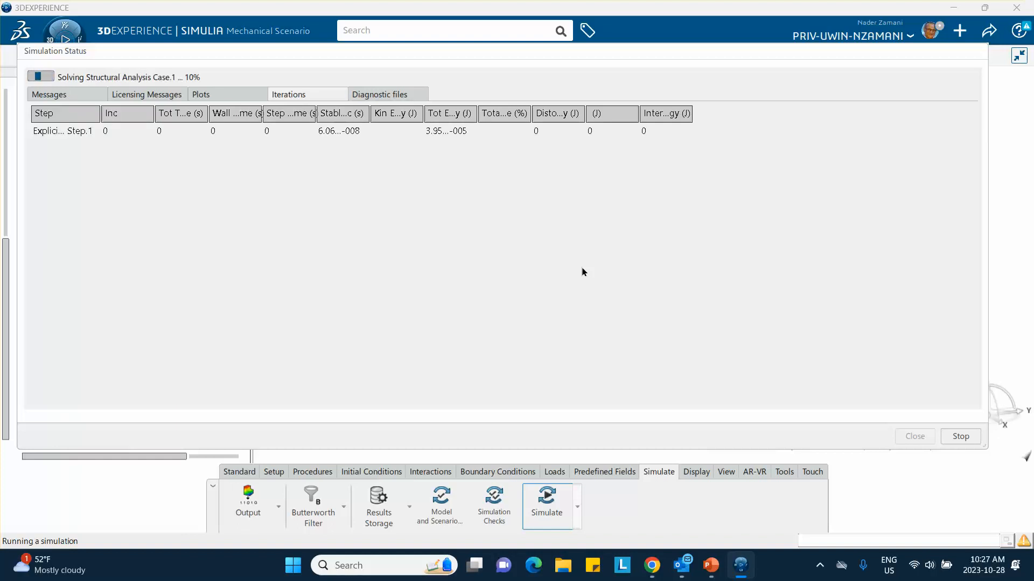
Step: Monitor the running analysis in the iteration table, with the Tot Time column widened, and check the kinetic energy plot
left_click(137, 134)
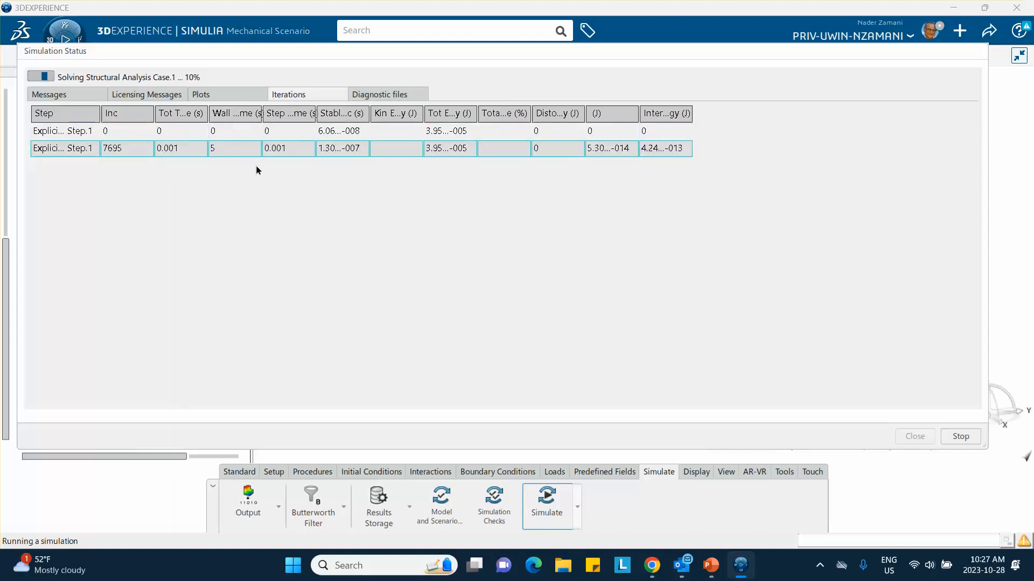
left_click(272, 130)
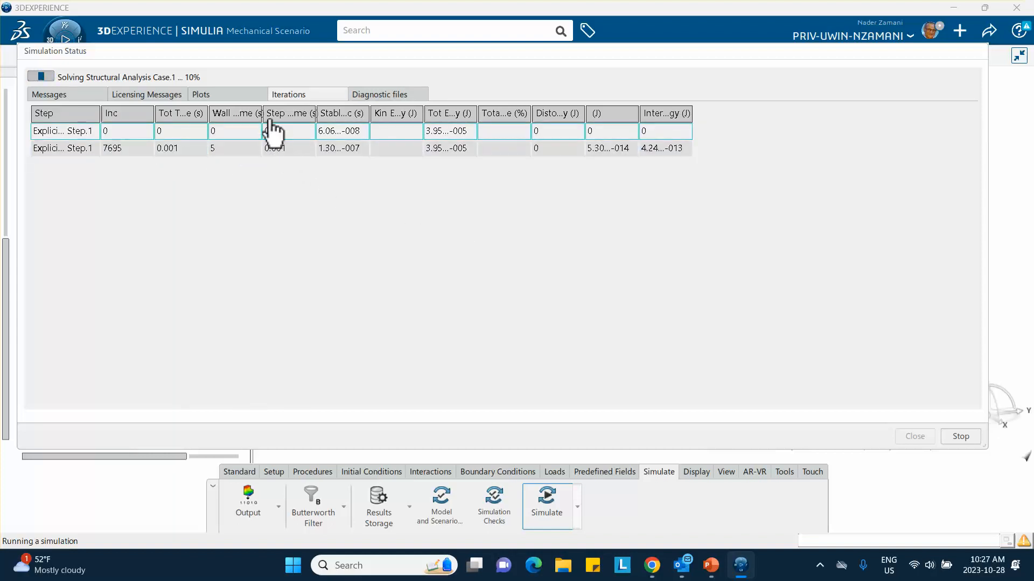
left_click_drag(209, 115, 263, 135)
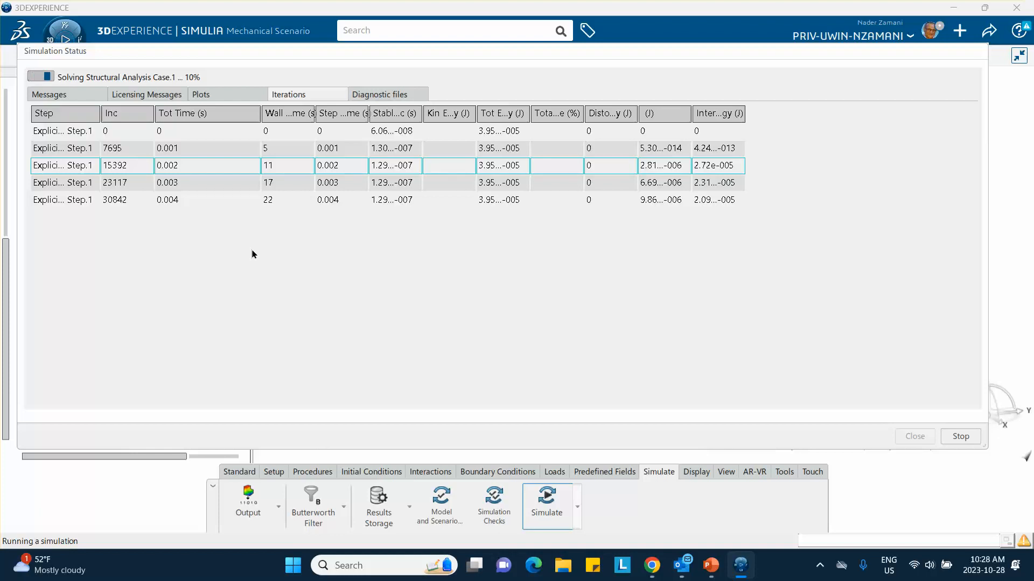
left_click(287, 200)
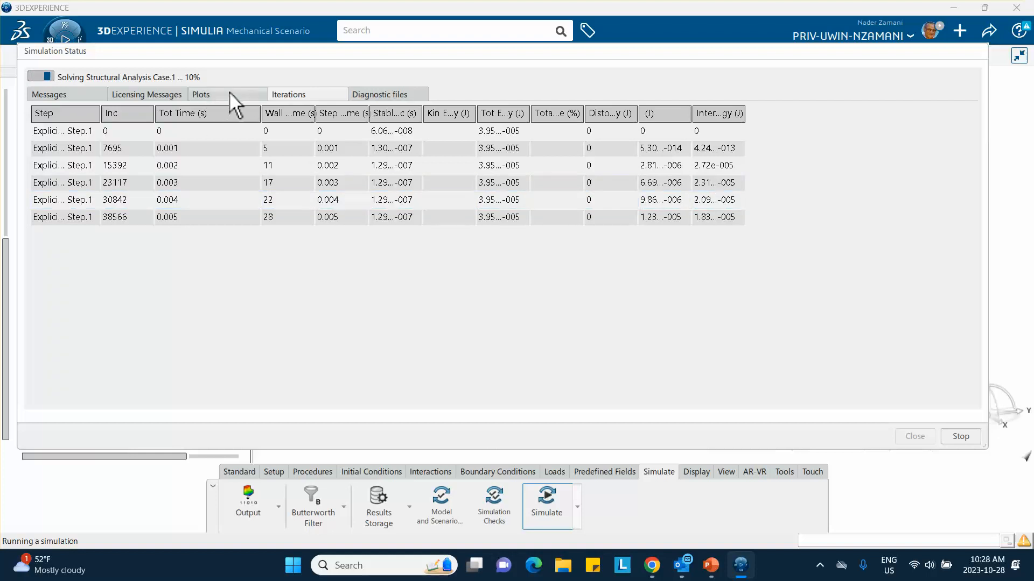
mouse_move(214, 93)
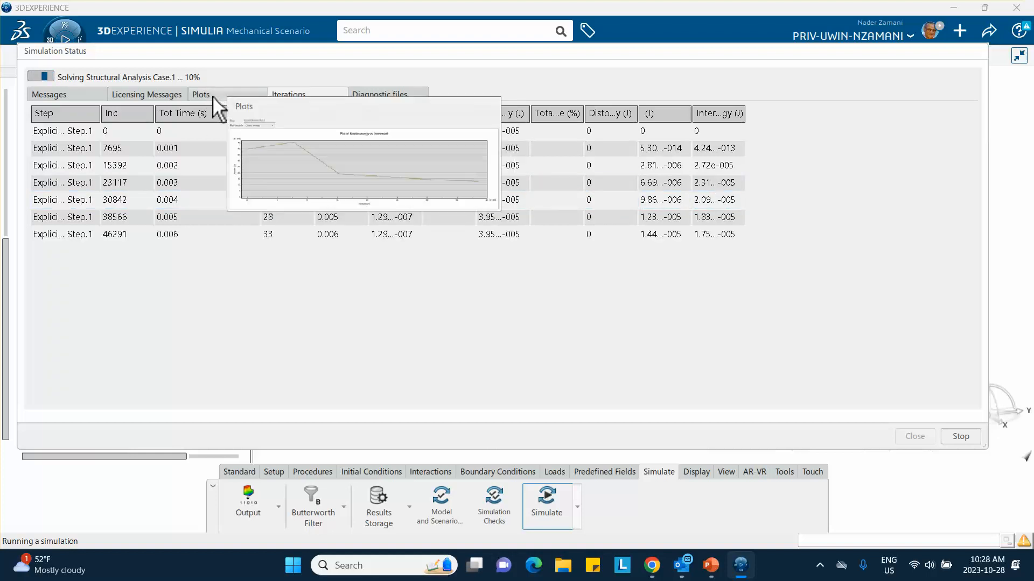
left_click(213, 97)
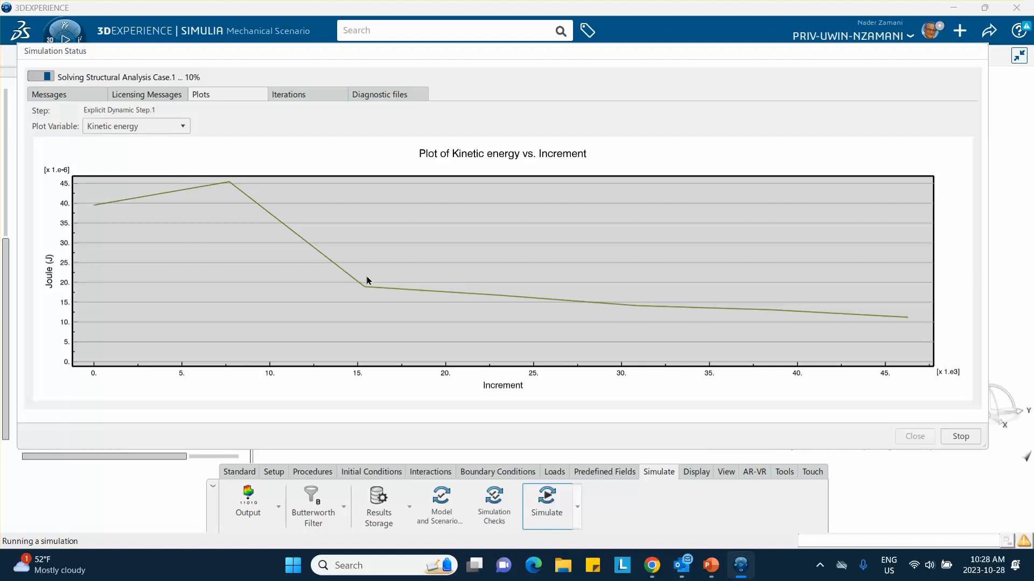
mouse_move(297, 98)
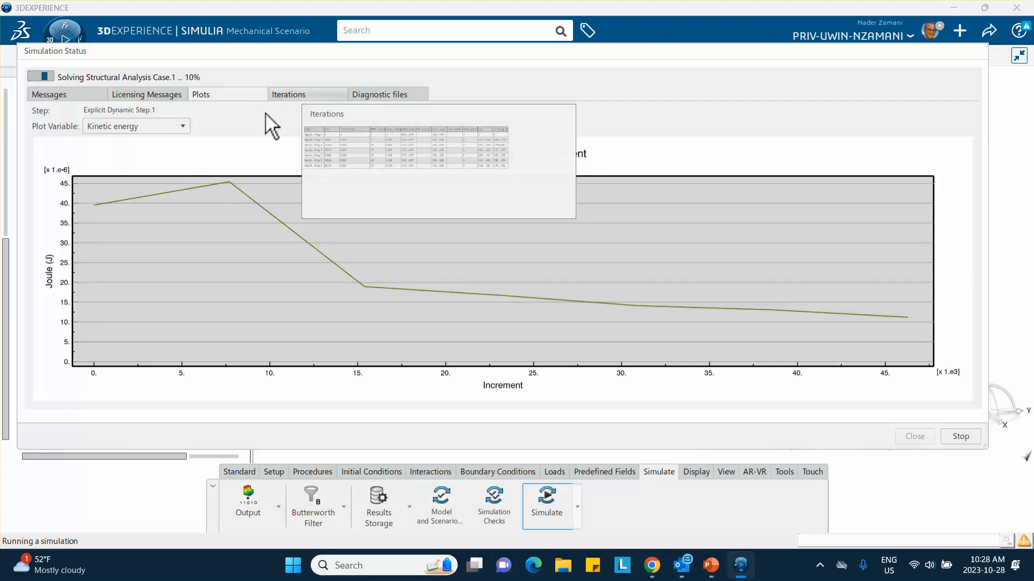
left_click(305, 101)
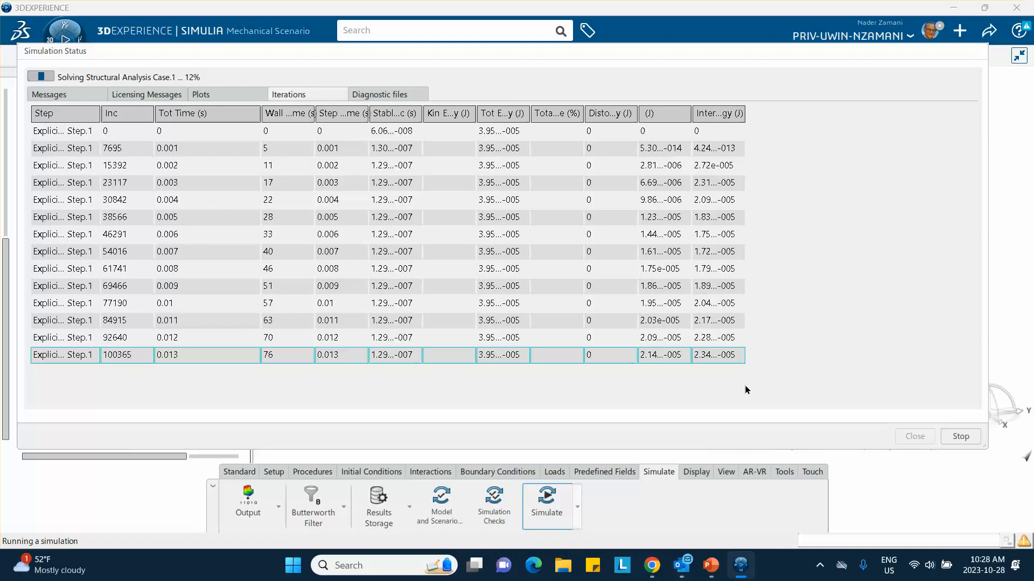
left_click(820, 570)
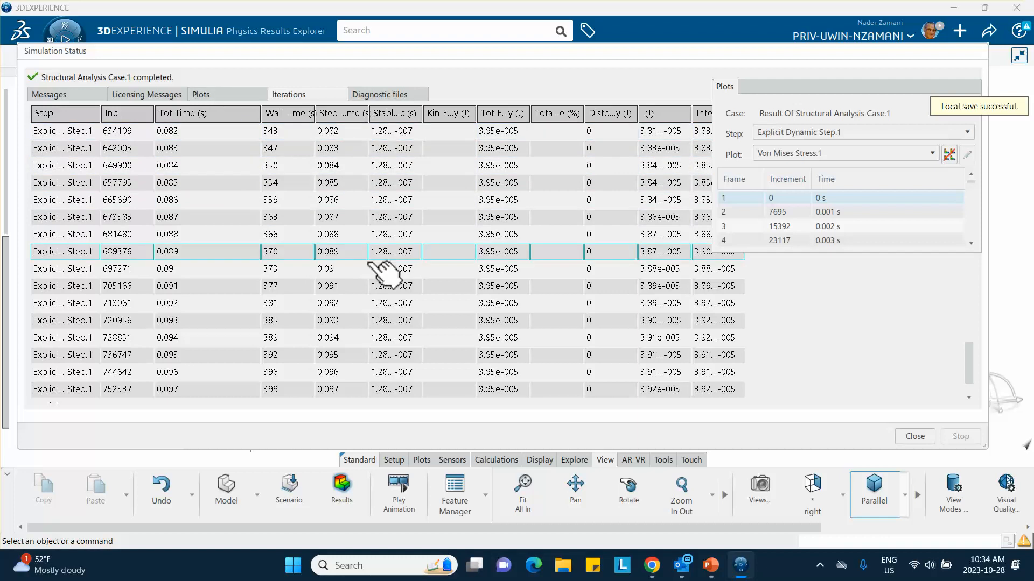
Step: Review the last iterations of the completed analysis with the Wall Time column widened, and view the full kinetic energy plot
scroll(318, 258, "down", 1)
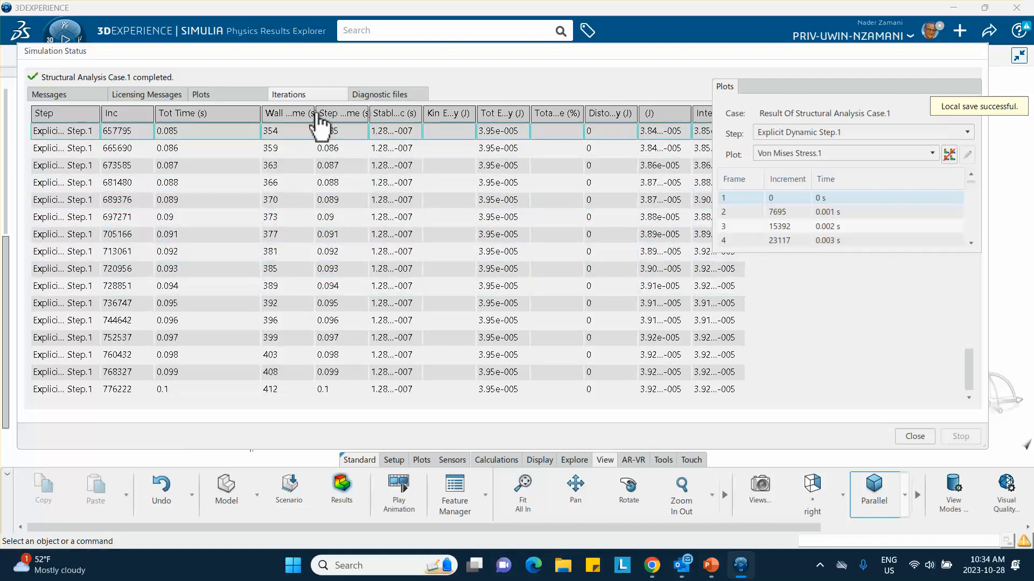
left_click_drag(319, 115, 352, 117)
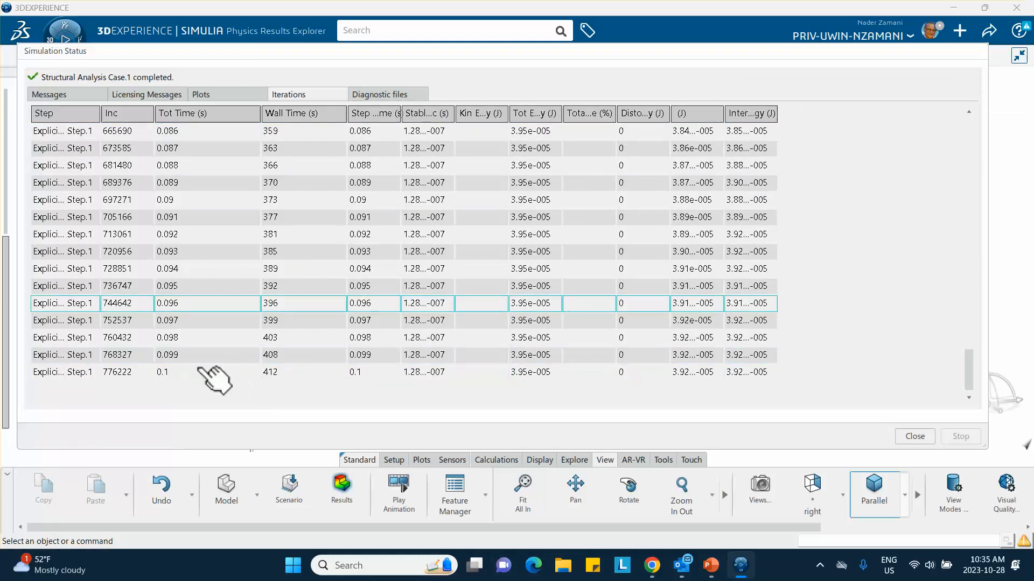
left_click(202, 95)
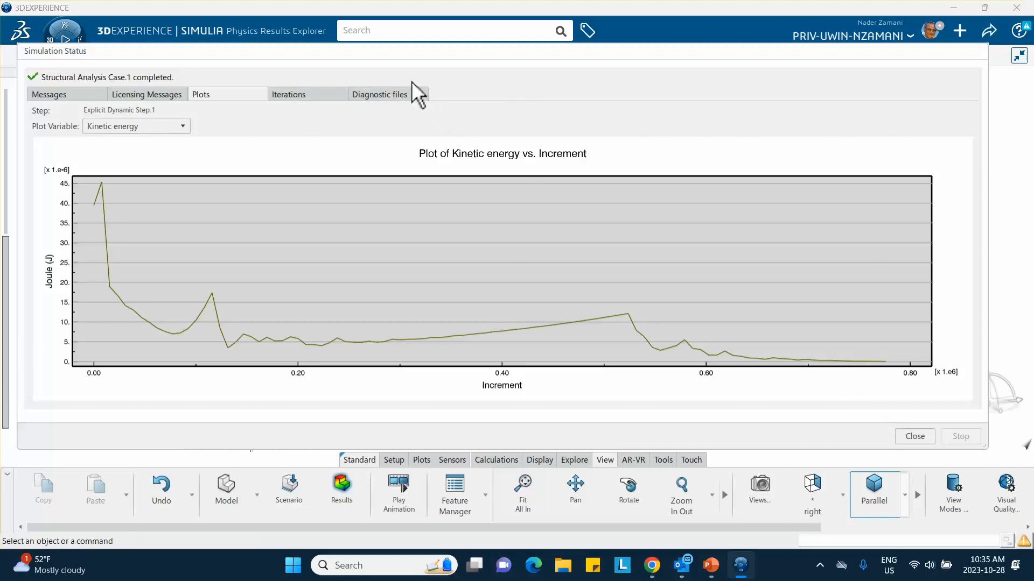
Step: Close the simulation status report and enlarge the list of Von Mises stress result frames
left_click(916, 441)
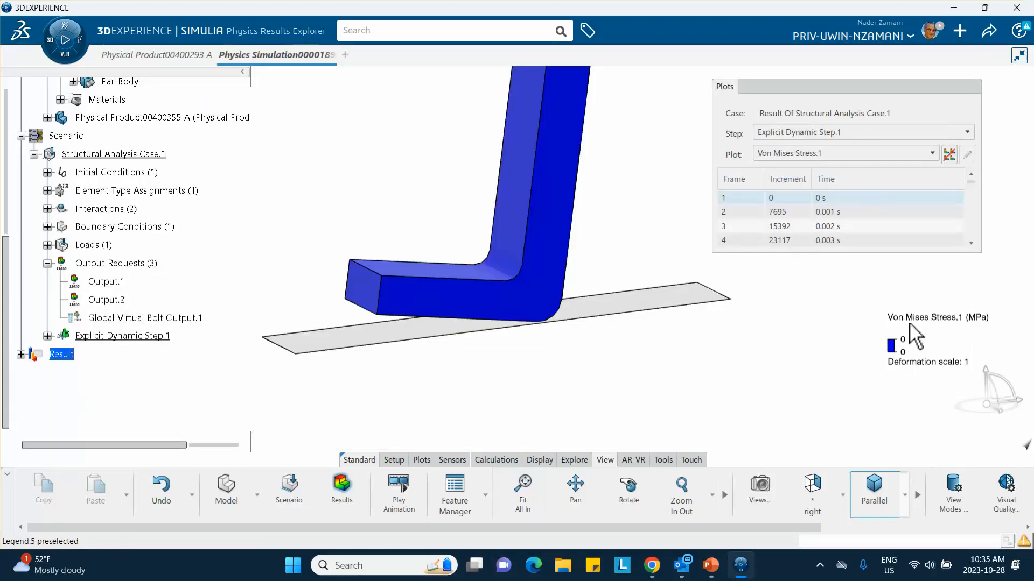
middle_click_drag(726, 323, 700, 384)
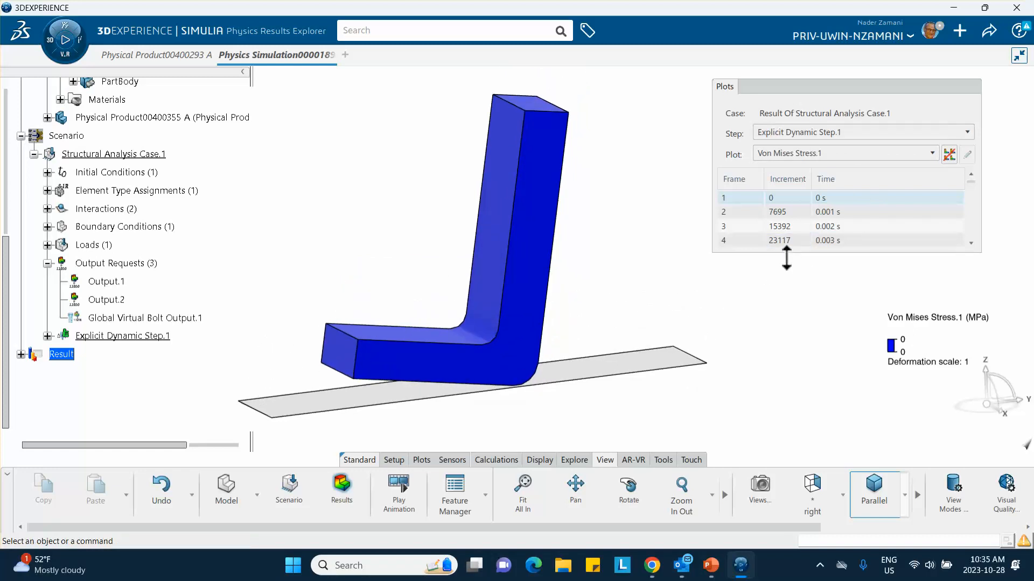
left_click_drag(786, 252, 783, 431)
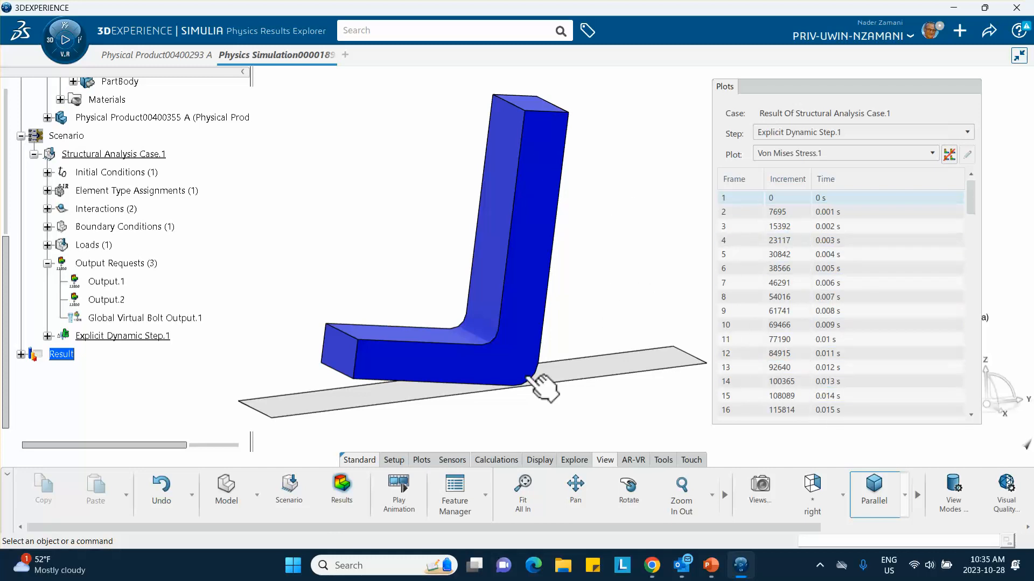
Step: Create an XY plot from history of ALLAE, Artificial energy total, against time for the whole model
left_click(422, 460)
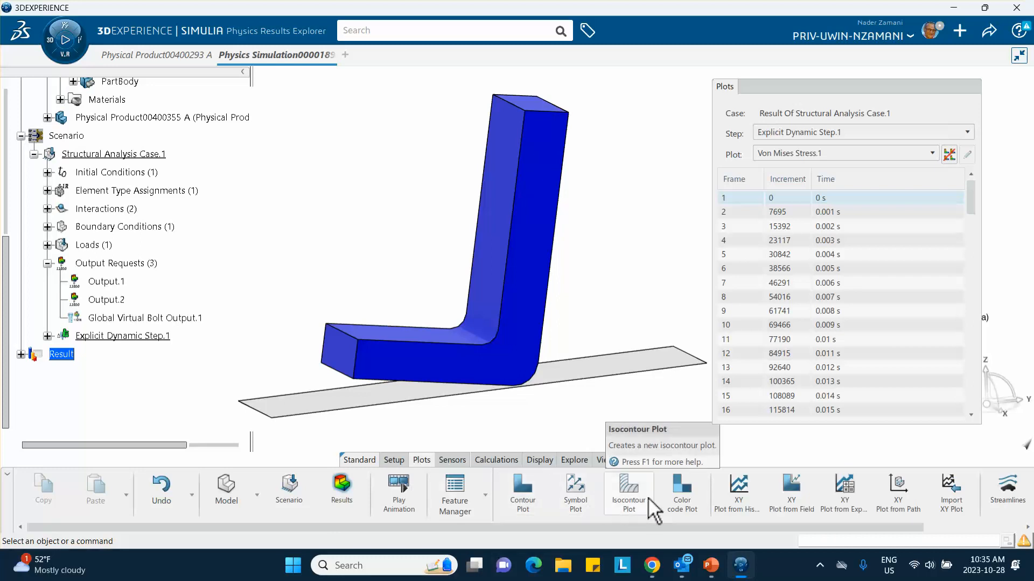
left_click(739, 488)
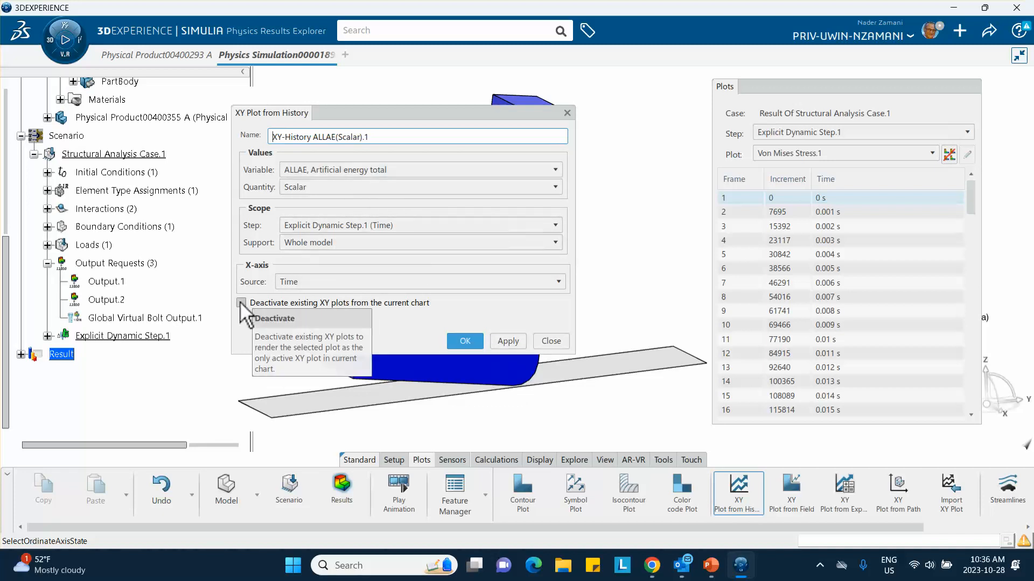
left_click(464, 341)
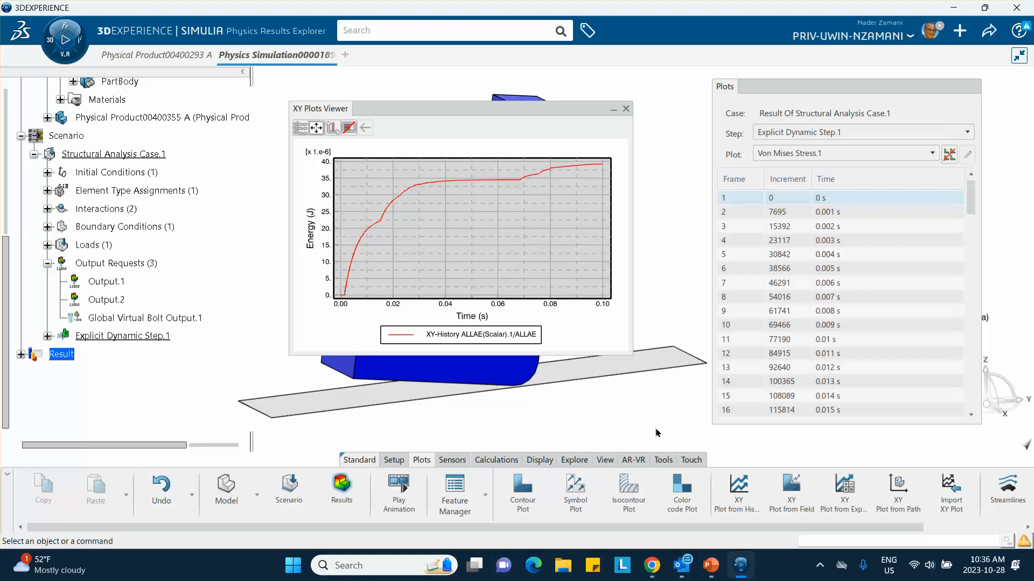
Step: Add a history plot of ALLIE, Total strain energy, to the same chart, inspect the curves and close the plot viewer
left_click(742, 487)
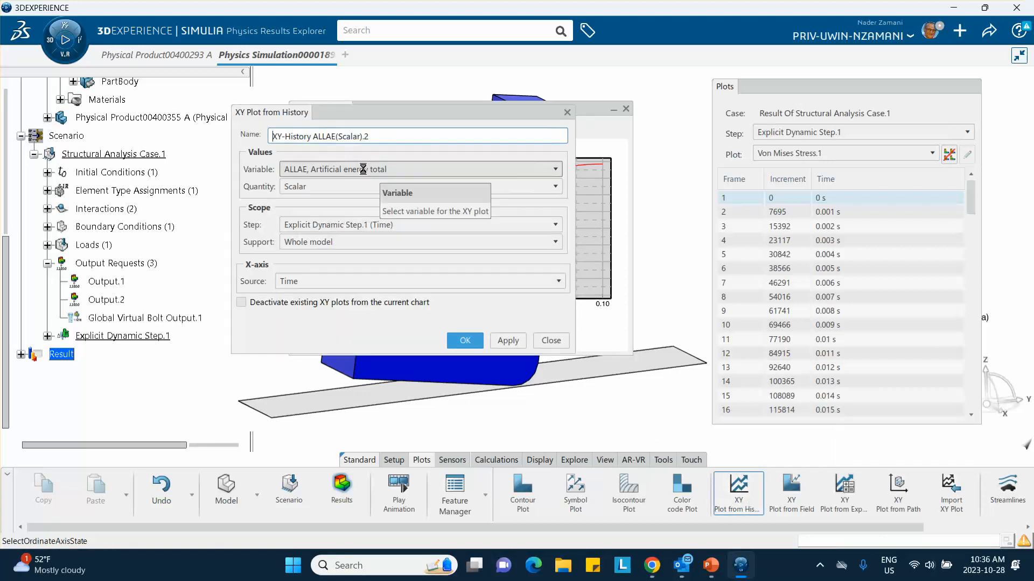
left_click(355, 168)
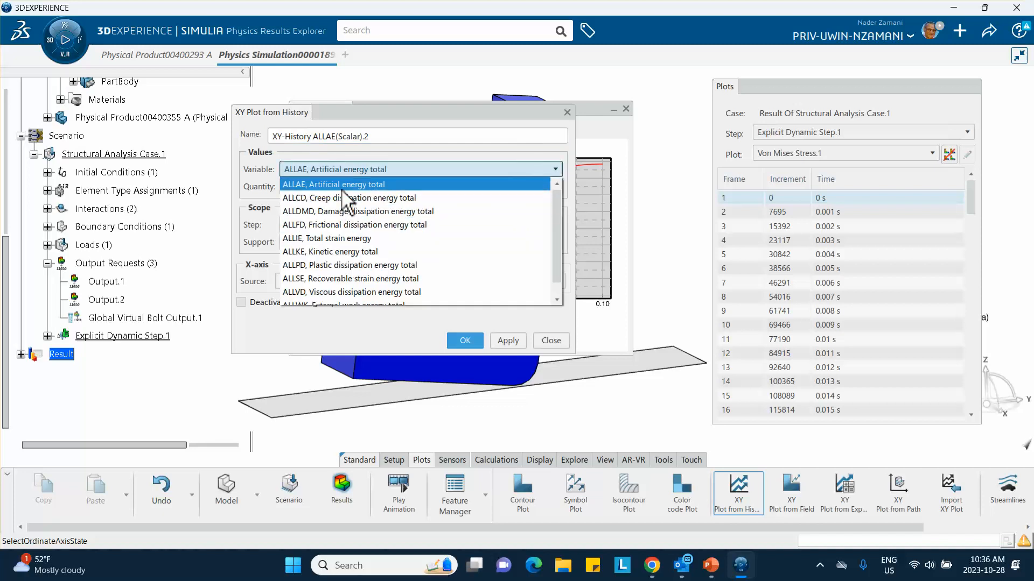
scroll(348, 240, "down", 1)
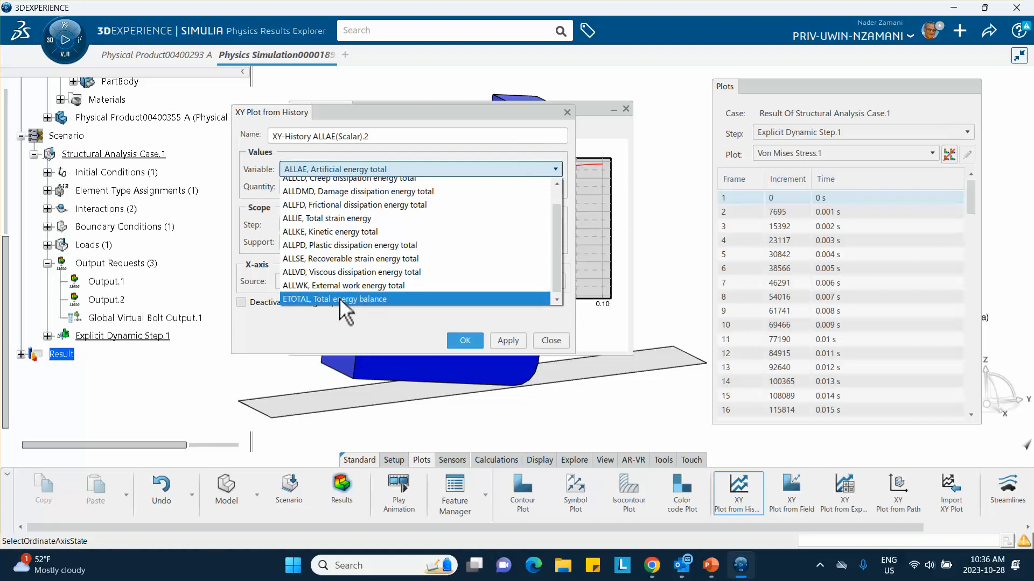
scroll(329, 215, "up", 1)
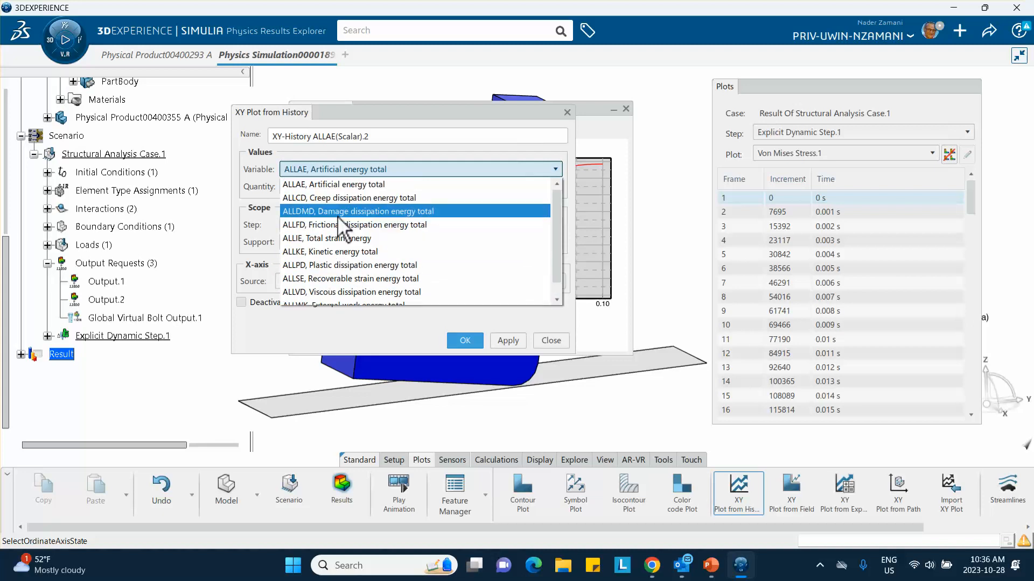
left_click(303, 236)
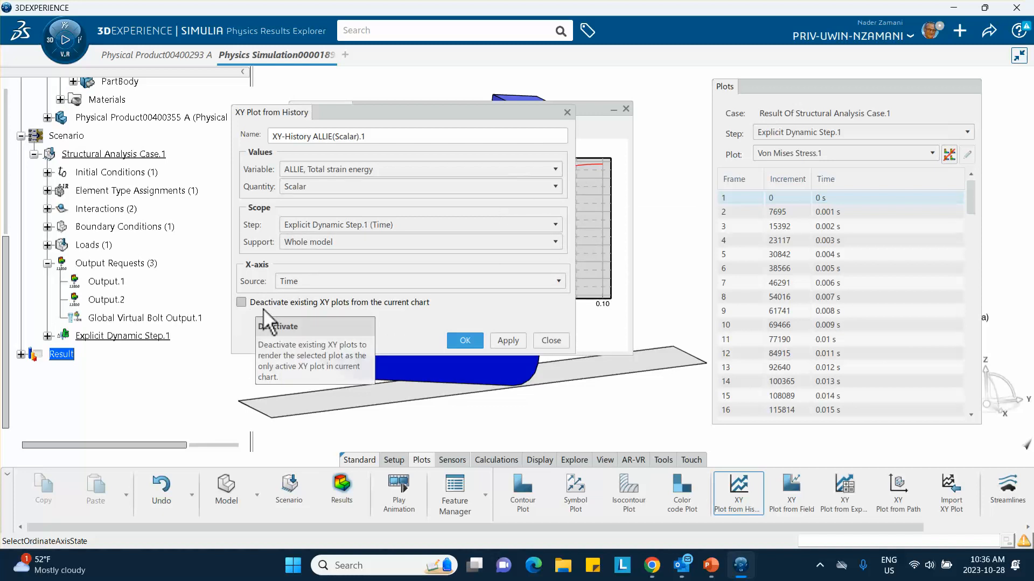
left_click(462, 338)
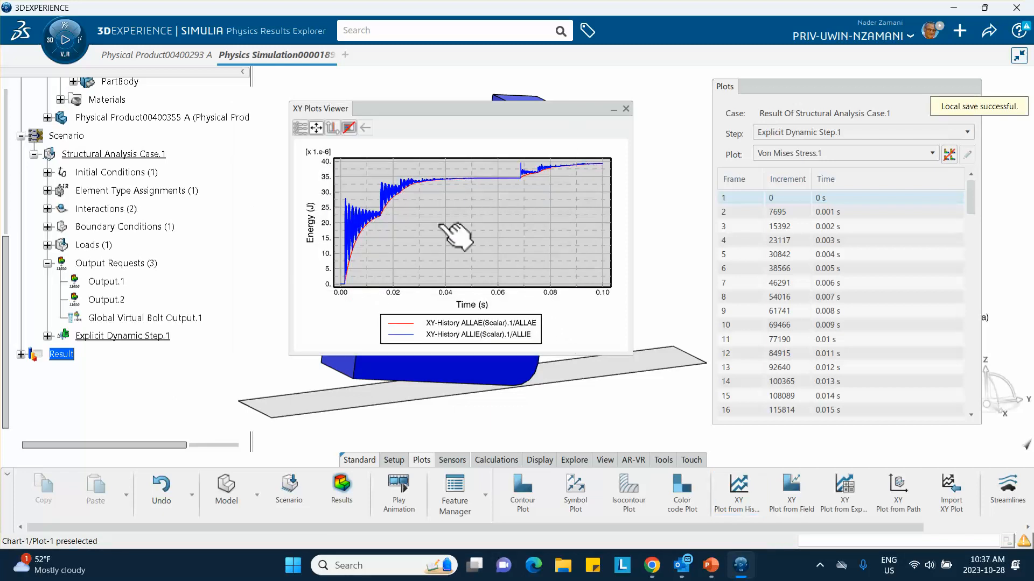
left_click(405, 187)
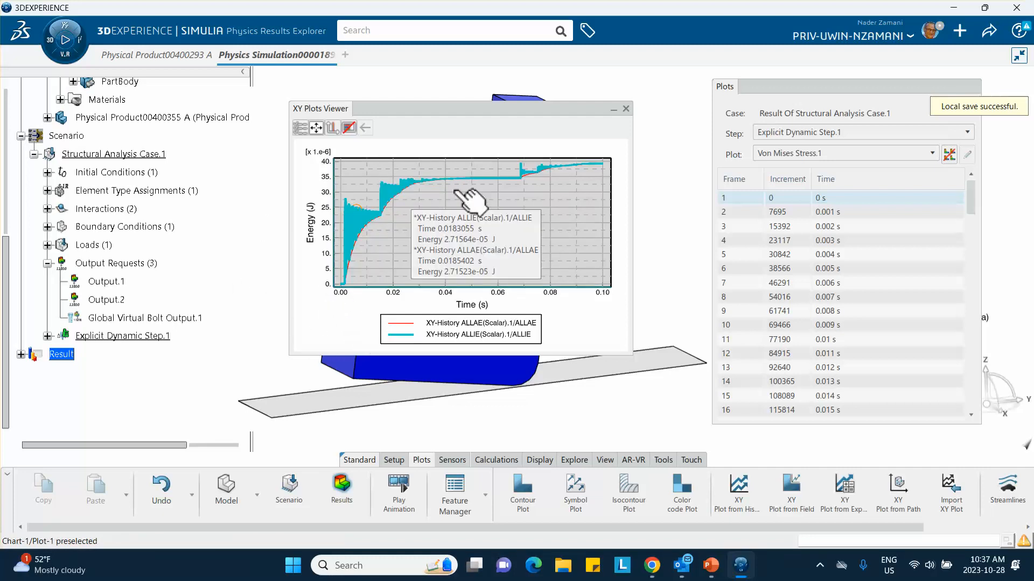
left_click(626, 109)
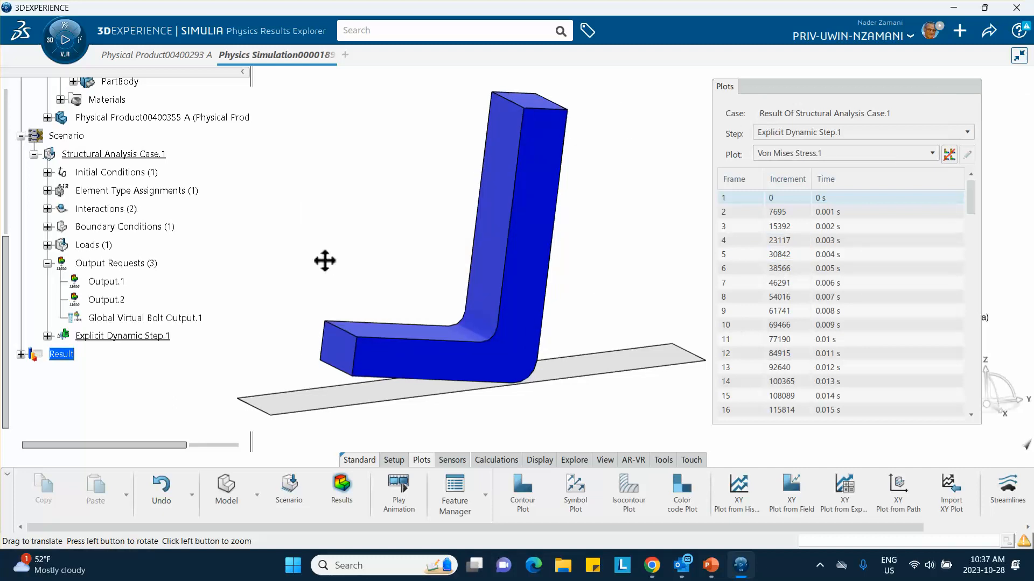
Step: Display the Von Mises stress at 0.001 s, 0.002 s and 0.008 s, moving the frame list clear of the legend
mouse_move(326, 258)
middle_mouse_down()
mouse_move(309, 238)
mouse_move(340, 258)
middle_mouse_up()
middle_click_drag(566, 248, 541, 235)
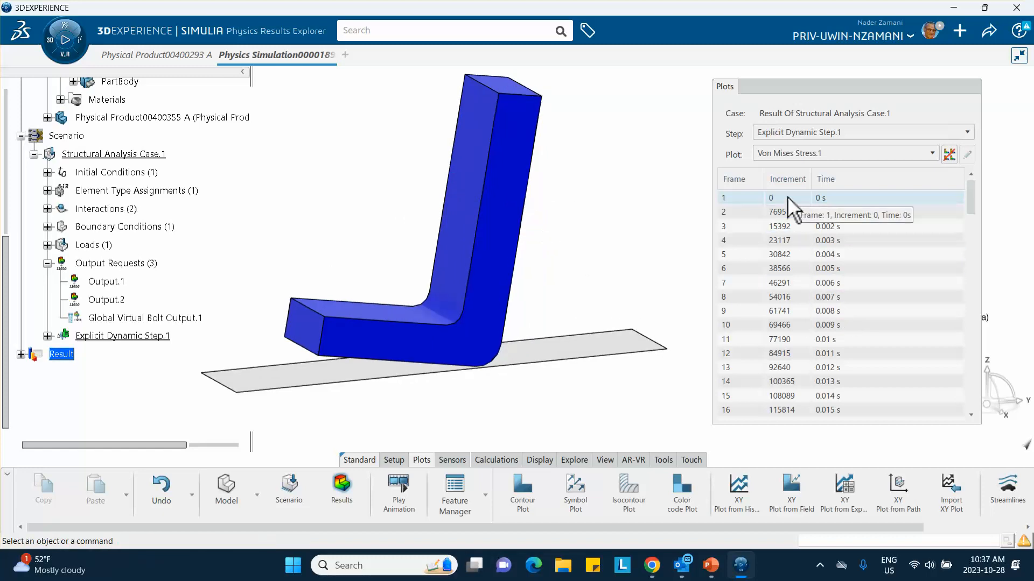
left_click(764, 214)
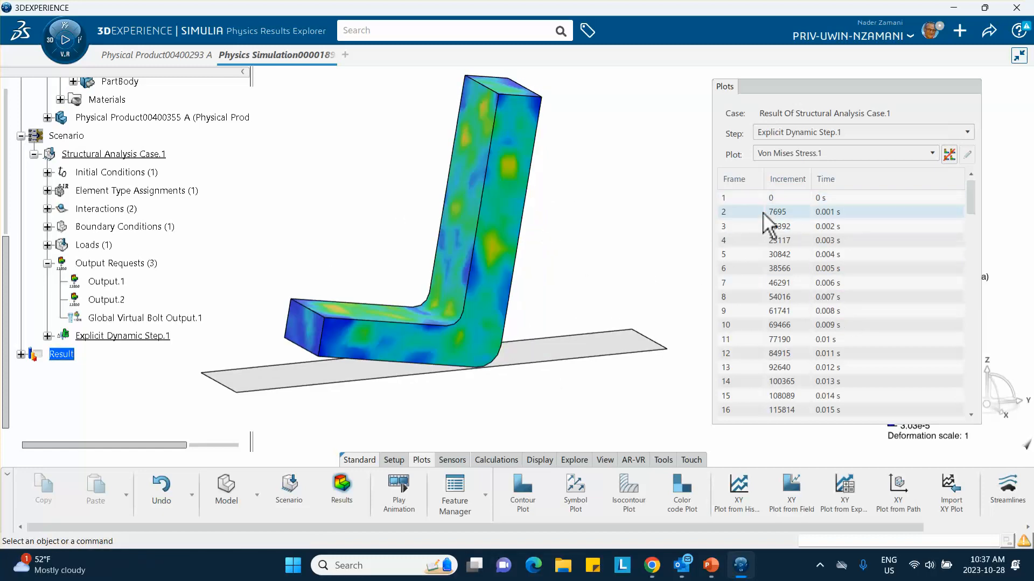
left_click_drag(883, 87, 766, 88)
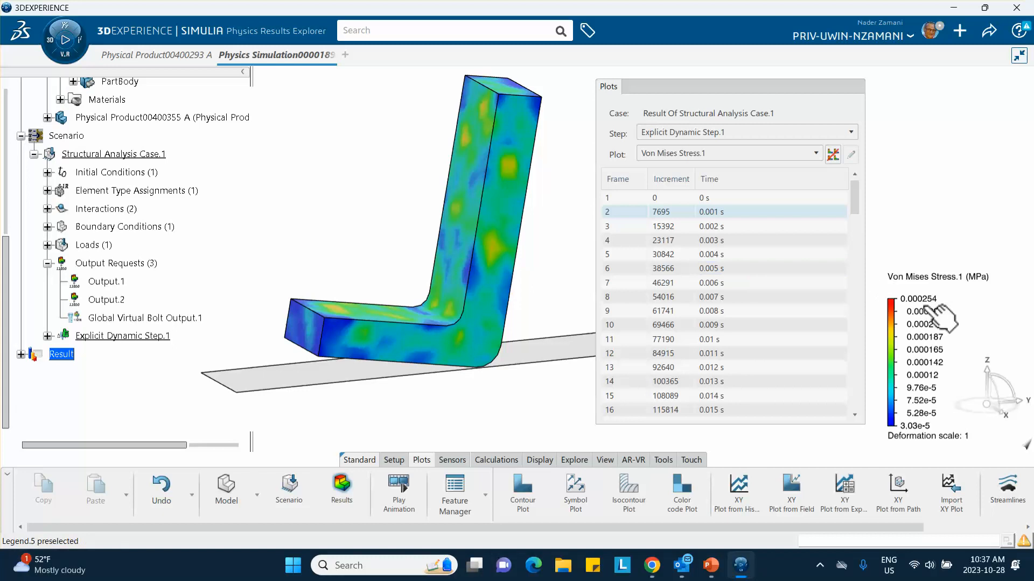
left_click(709, 229)
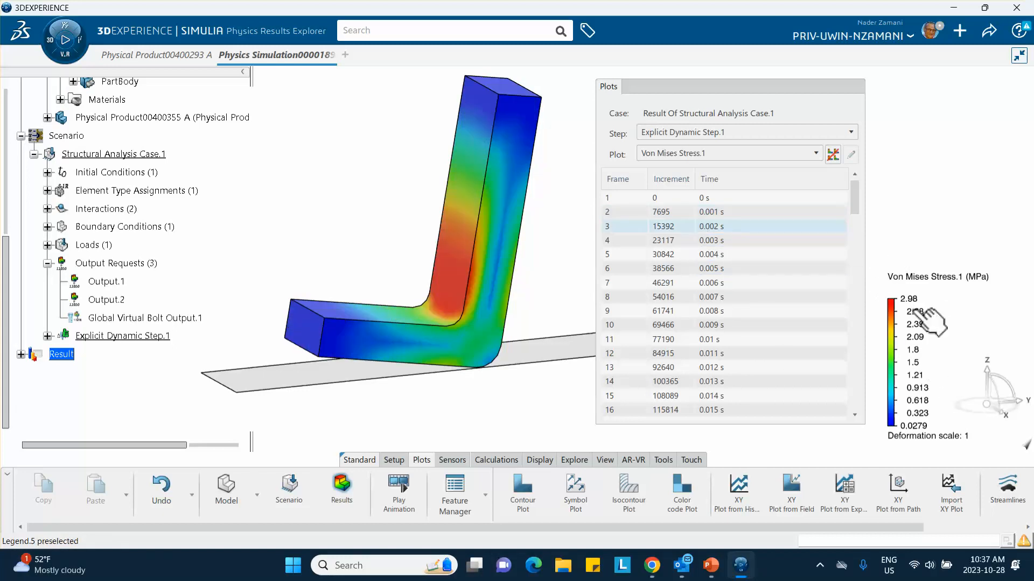
left_click(703, 311)
Step: Display the Von Mises stress at 0.095 s and at the final 0.1 s frame, and collapse the frame list
scroll(703, 315, "down", 16)
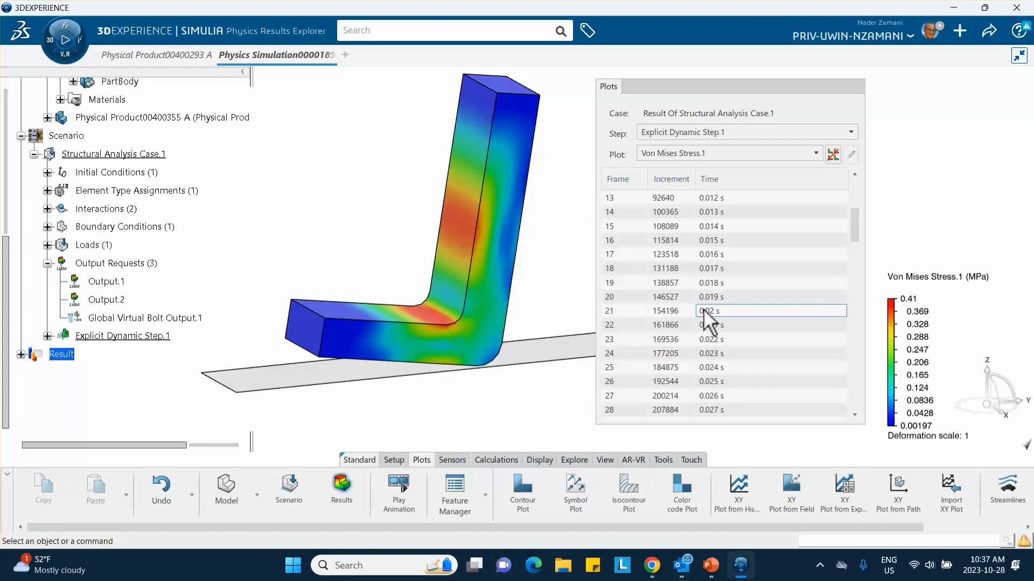
scroll(707, 323, "down", 11)
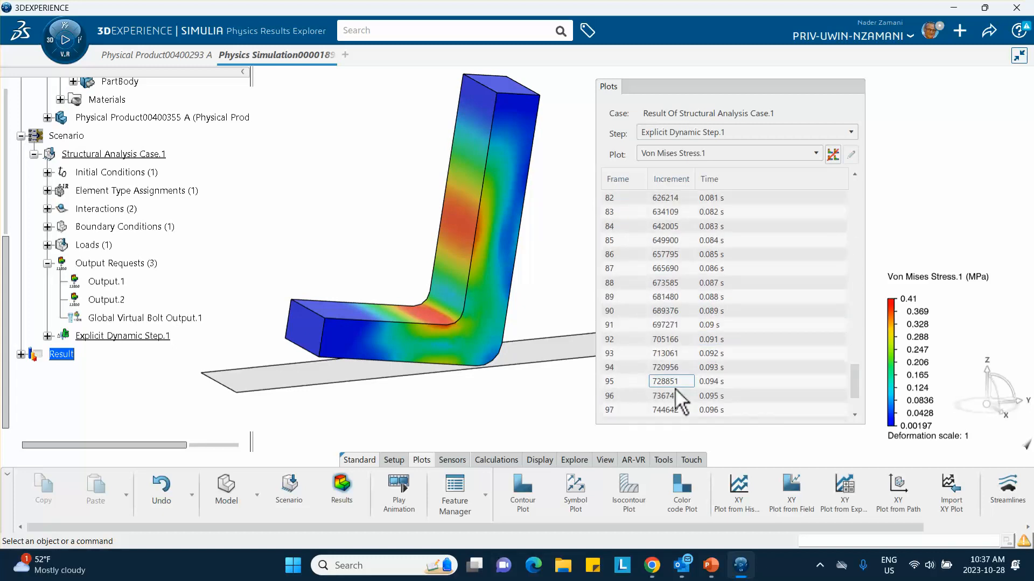
left_click(677, 397)
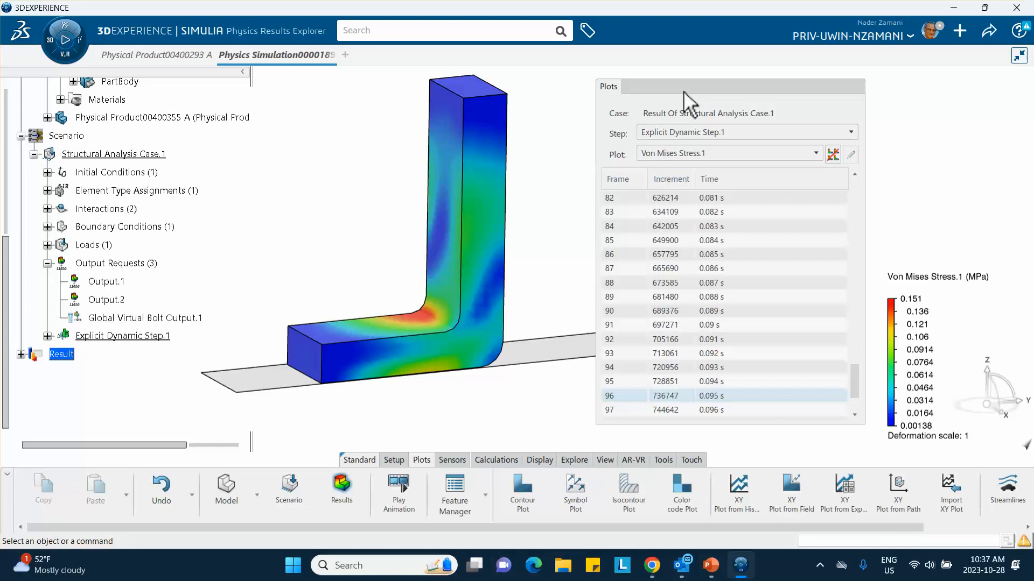
scroll(706, 365, "down", 2)
left_click(706, 416)
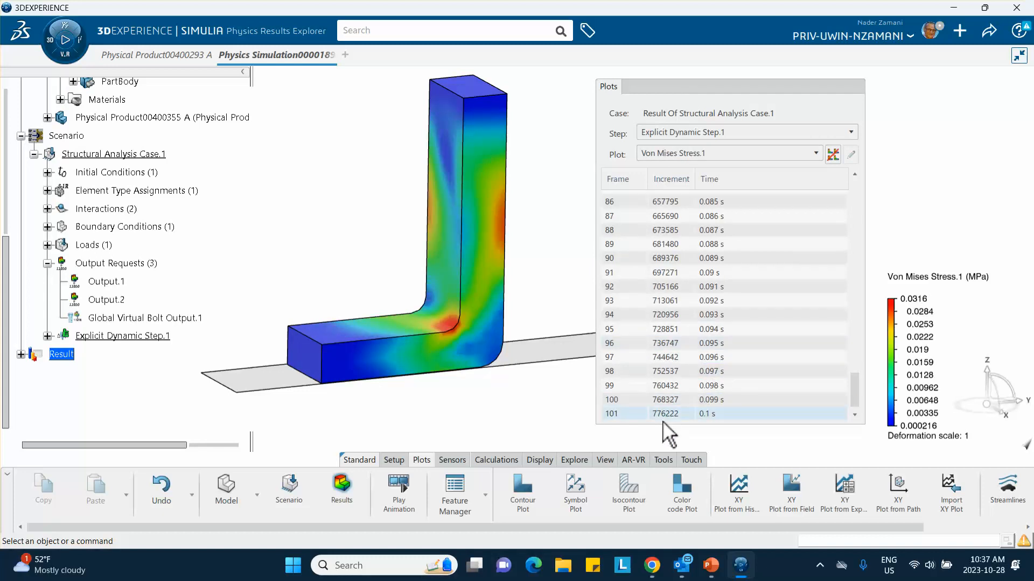
left_click(698, 89)
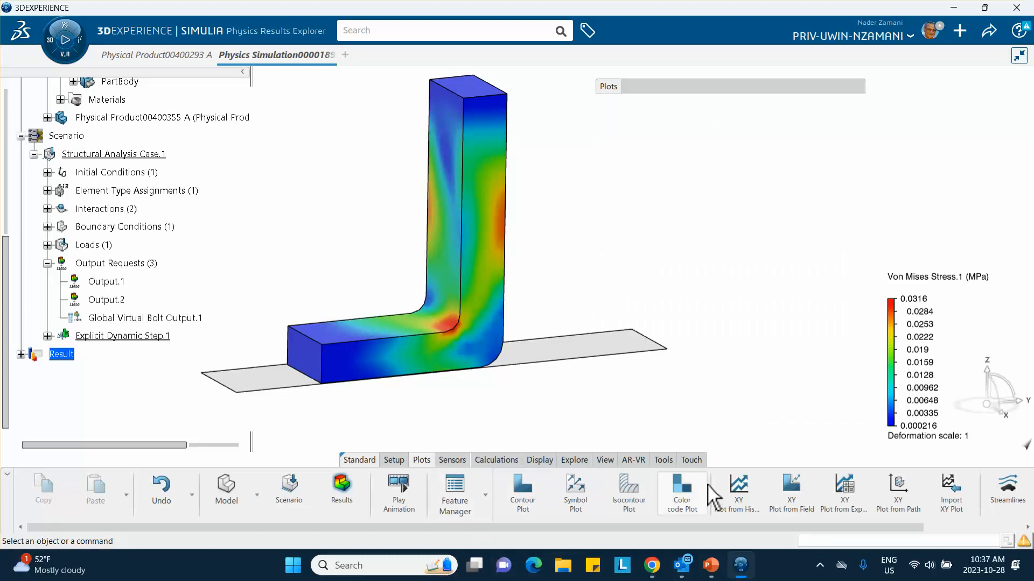
Step: Animate the Von Mises stress over the drop, switch the running animation to the Displacement.1 plot, and exit the animation player
left_click(398, 491)
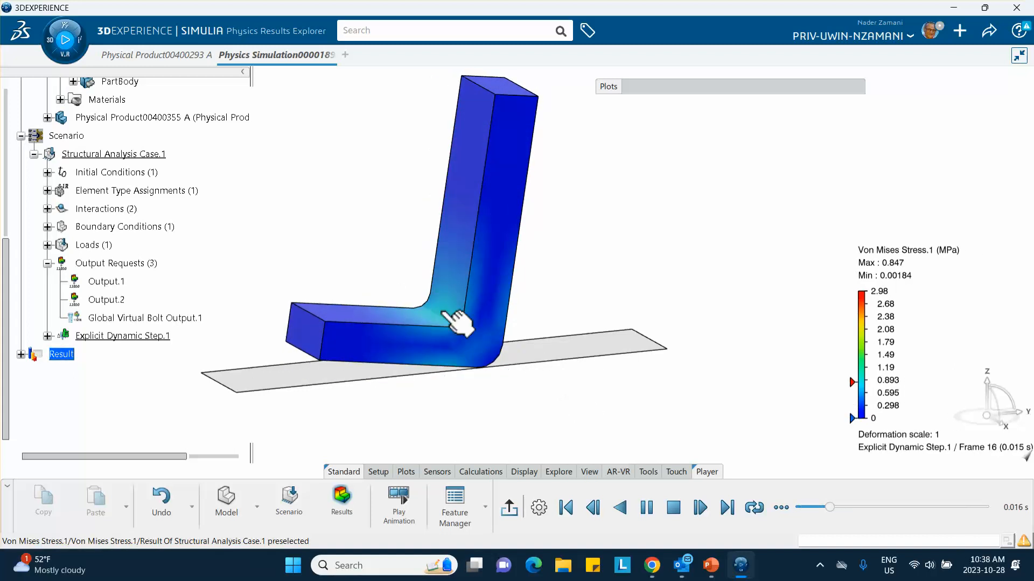
left_click(693, 88)
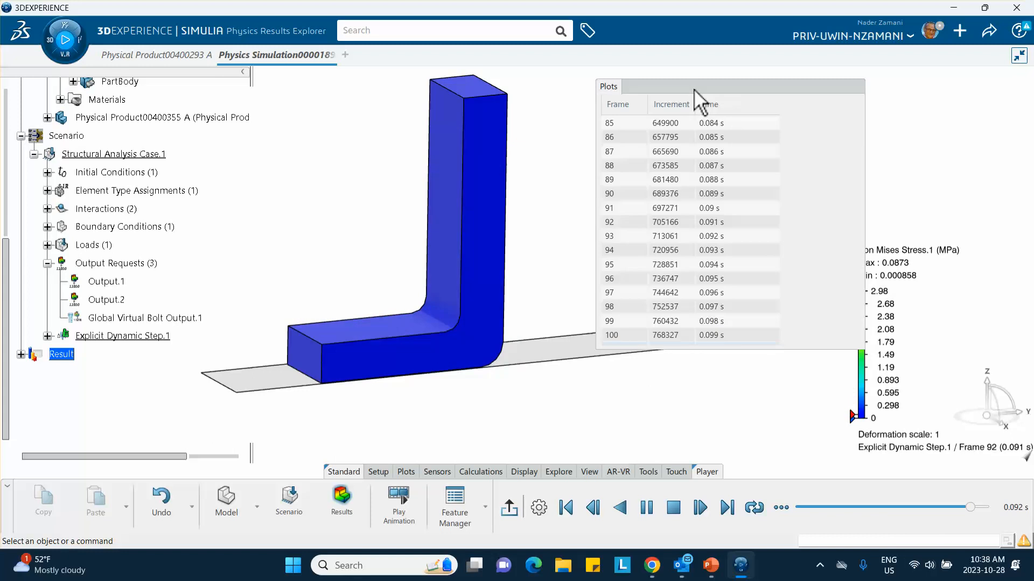
left_click(690, 152)
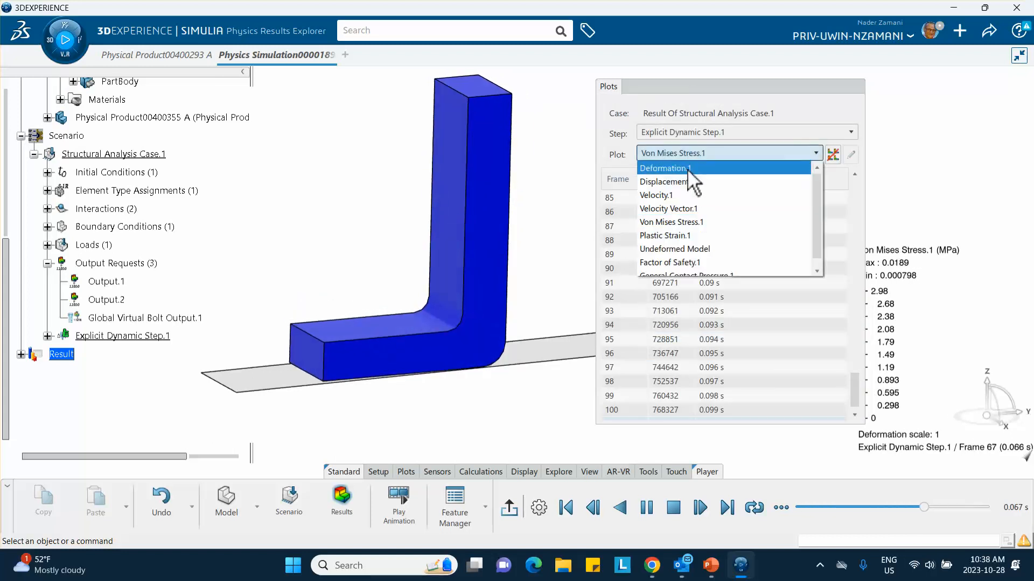
left_click(660, 182)
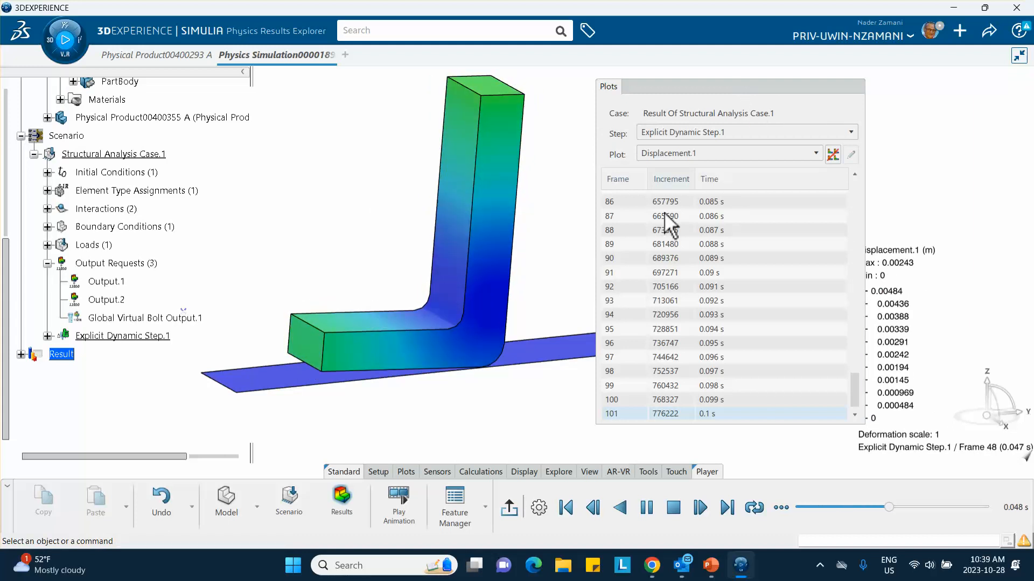
left_click(511, 509)
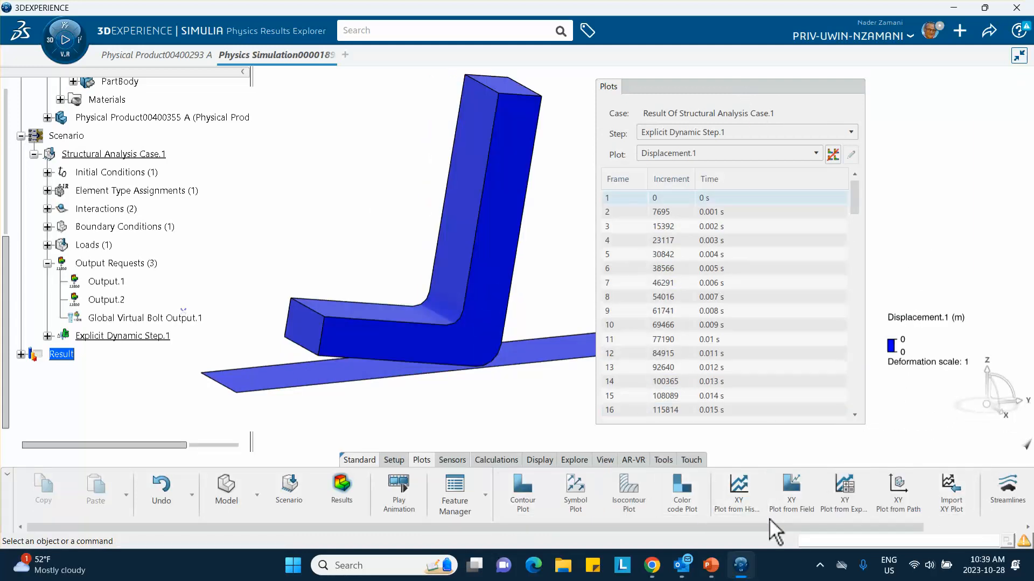
left_click(820, 573)
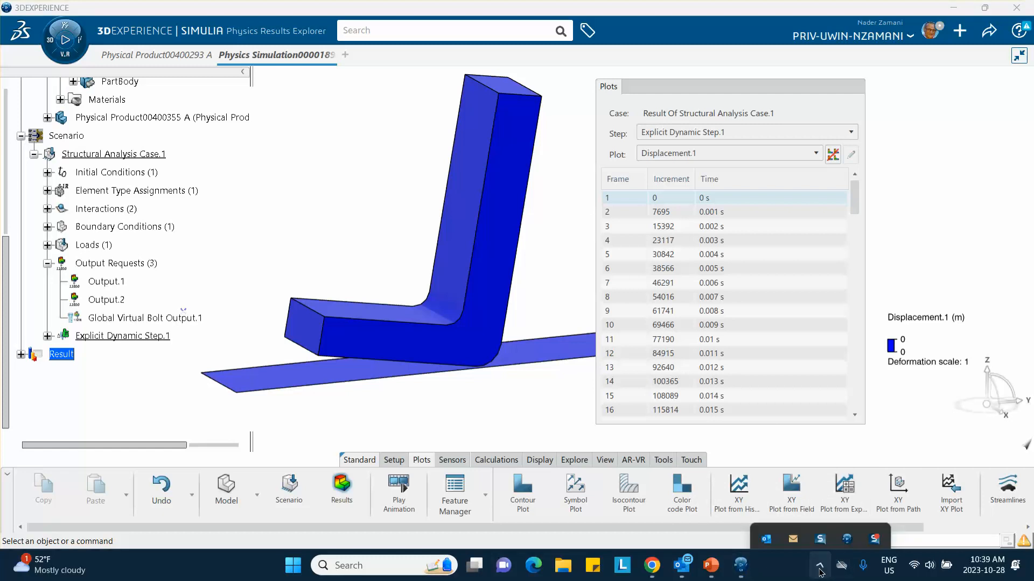